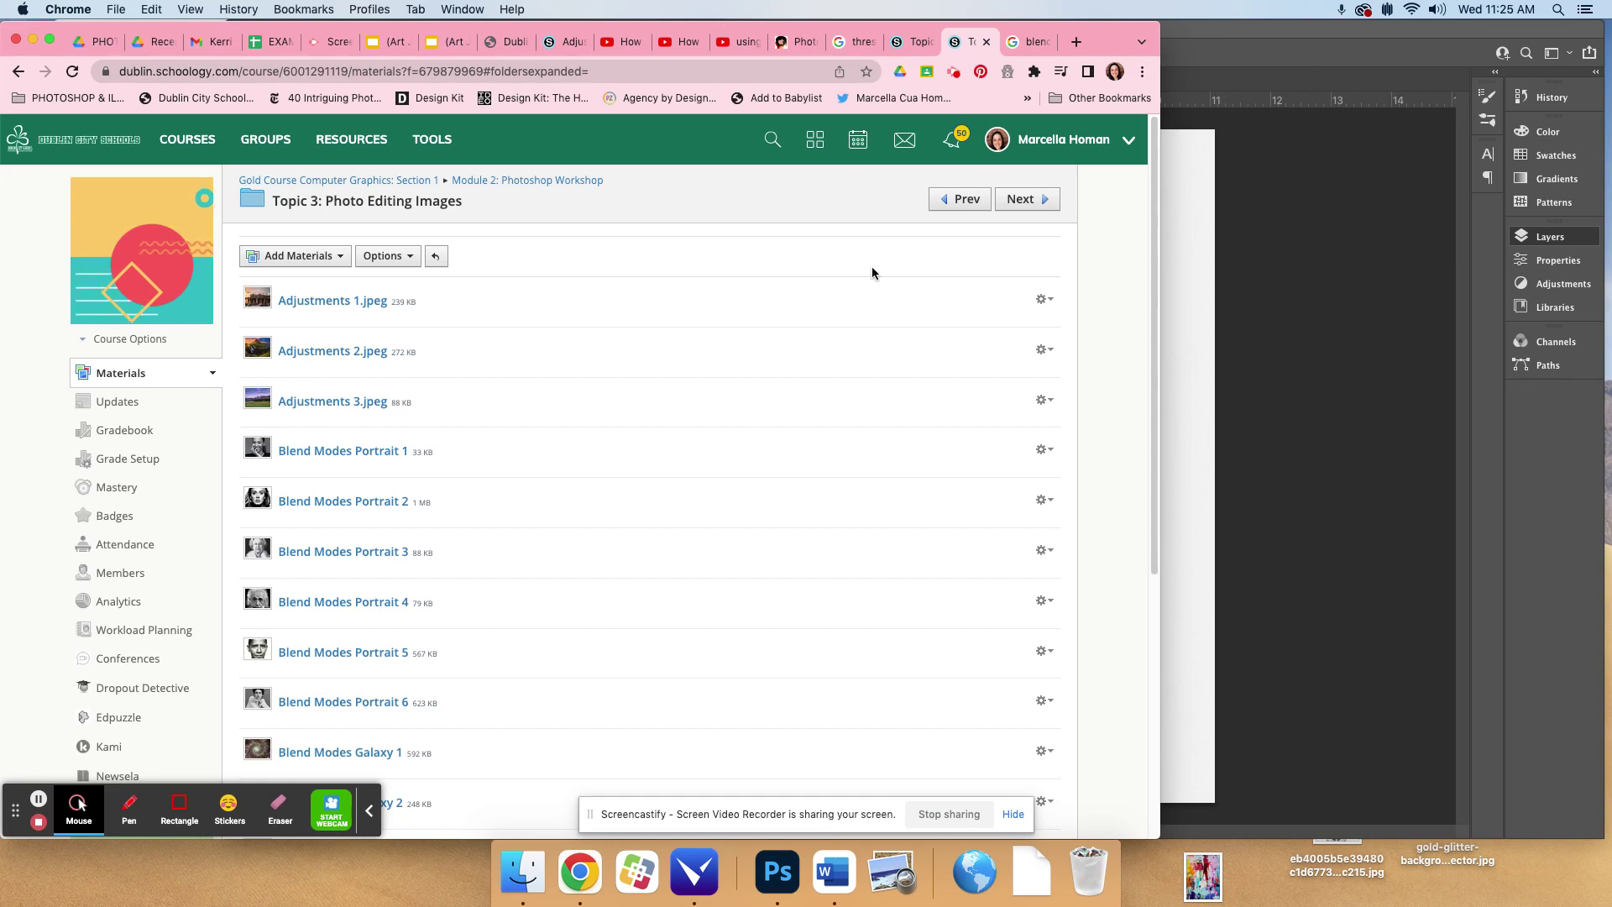
- Look through the Topic 3: Photo Editing Images folder and preview the animal photos among the Filter images
scroll(811, 420, down, 5)
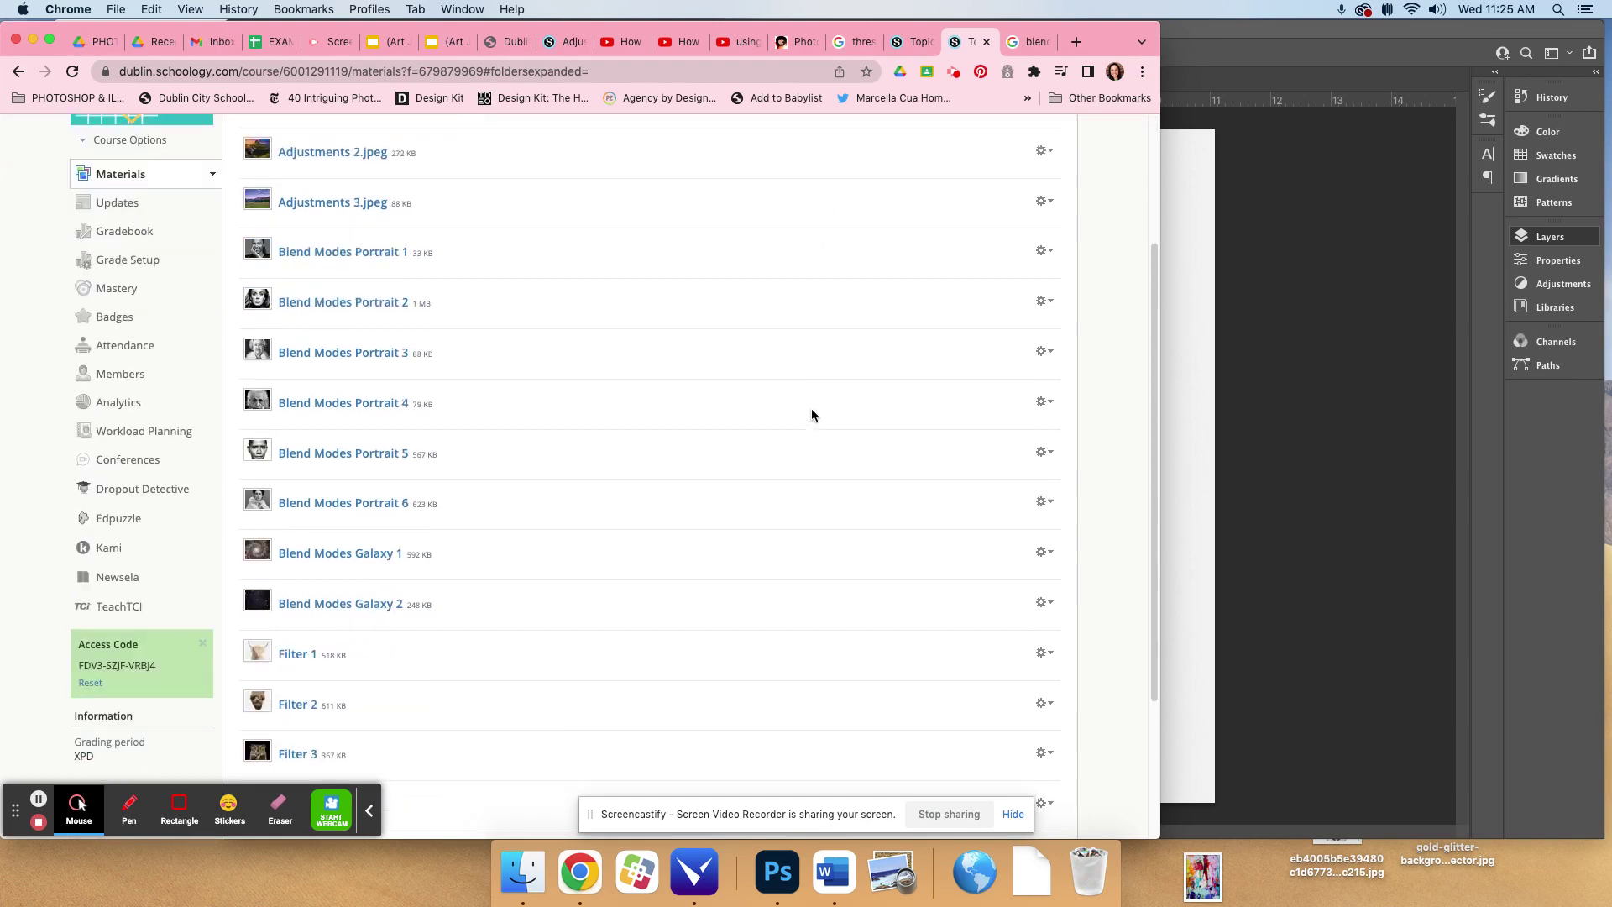
scroll(810, 411, up, 3)
scroll(809, 393, up, 2)
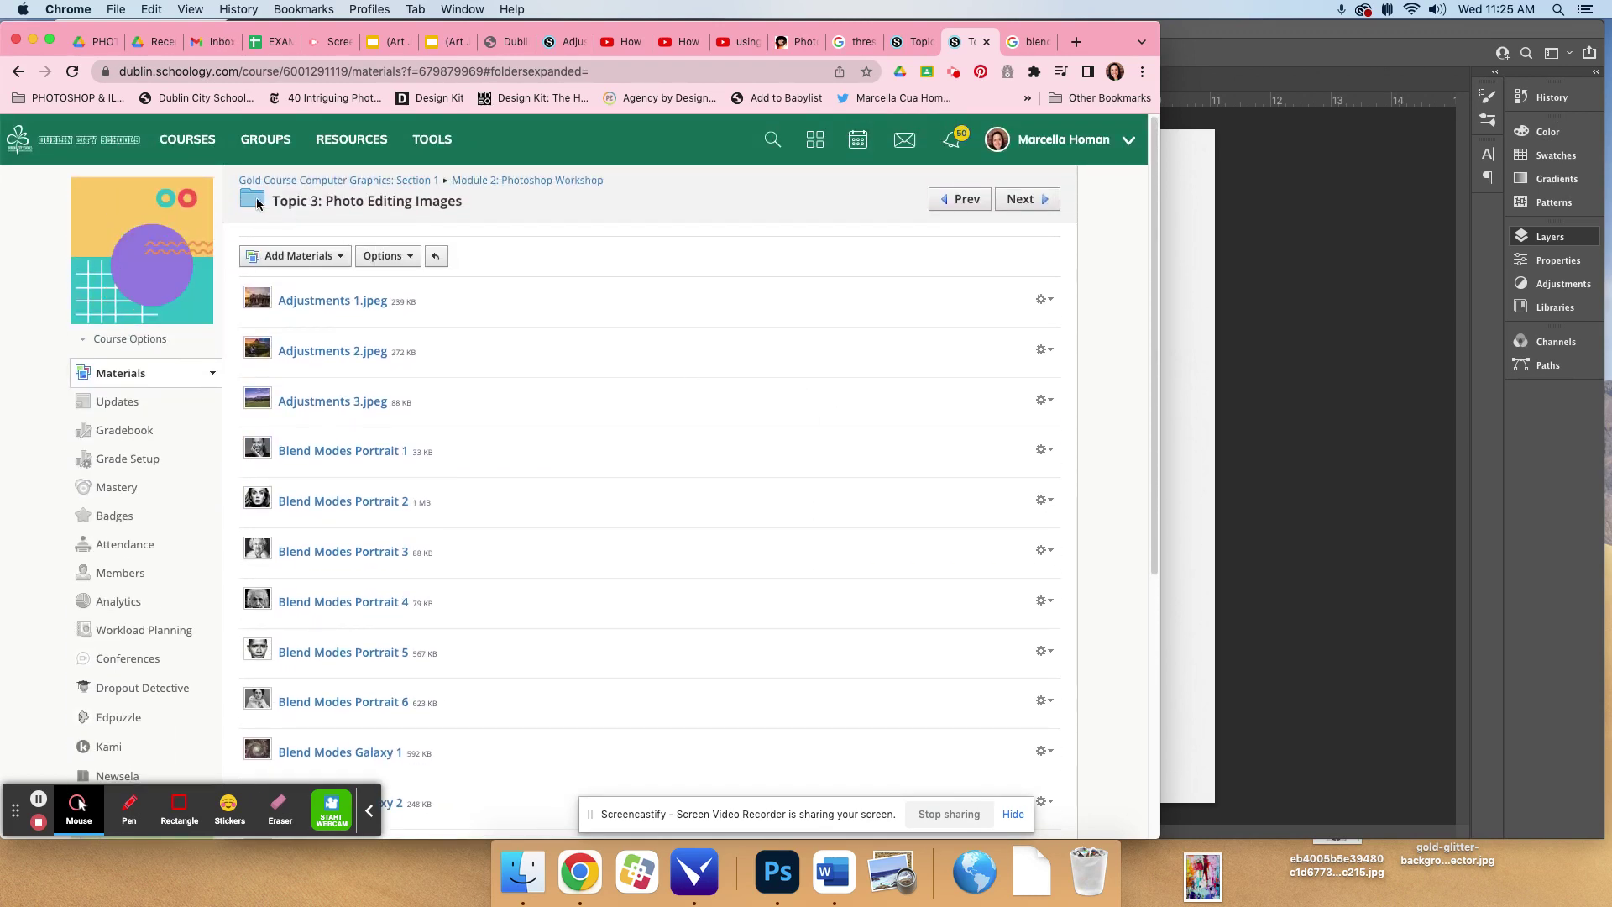
scroll(638, 315, down, 5)
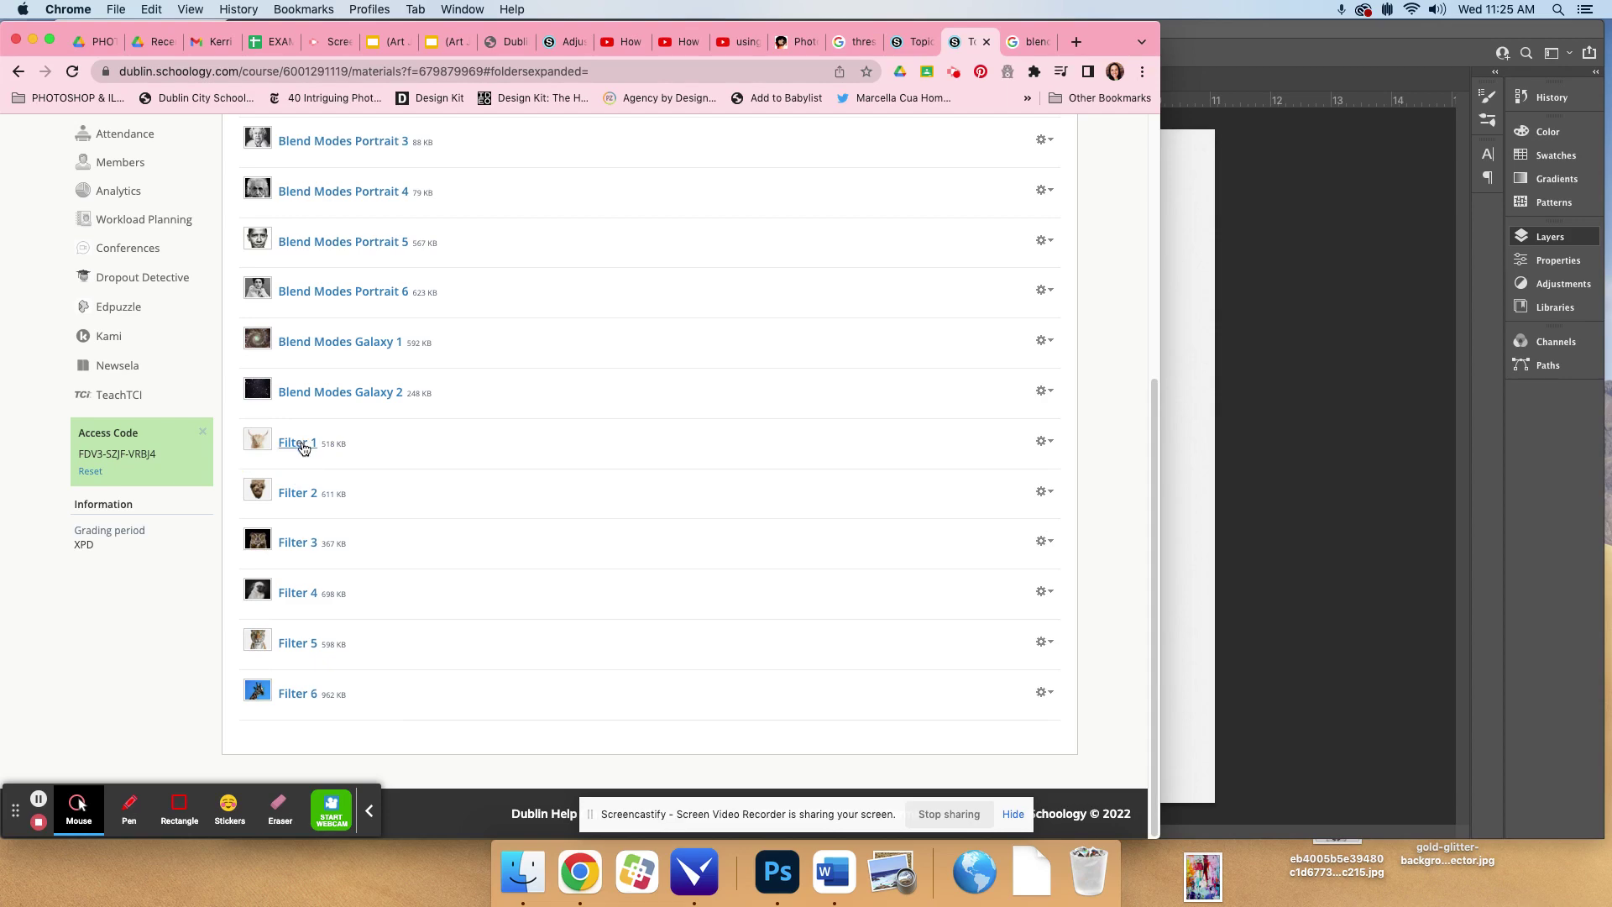
click(257, 443)
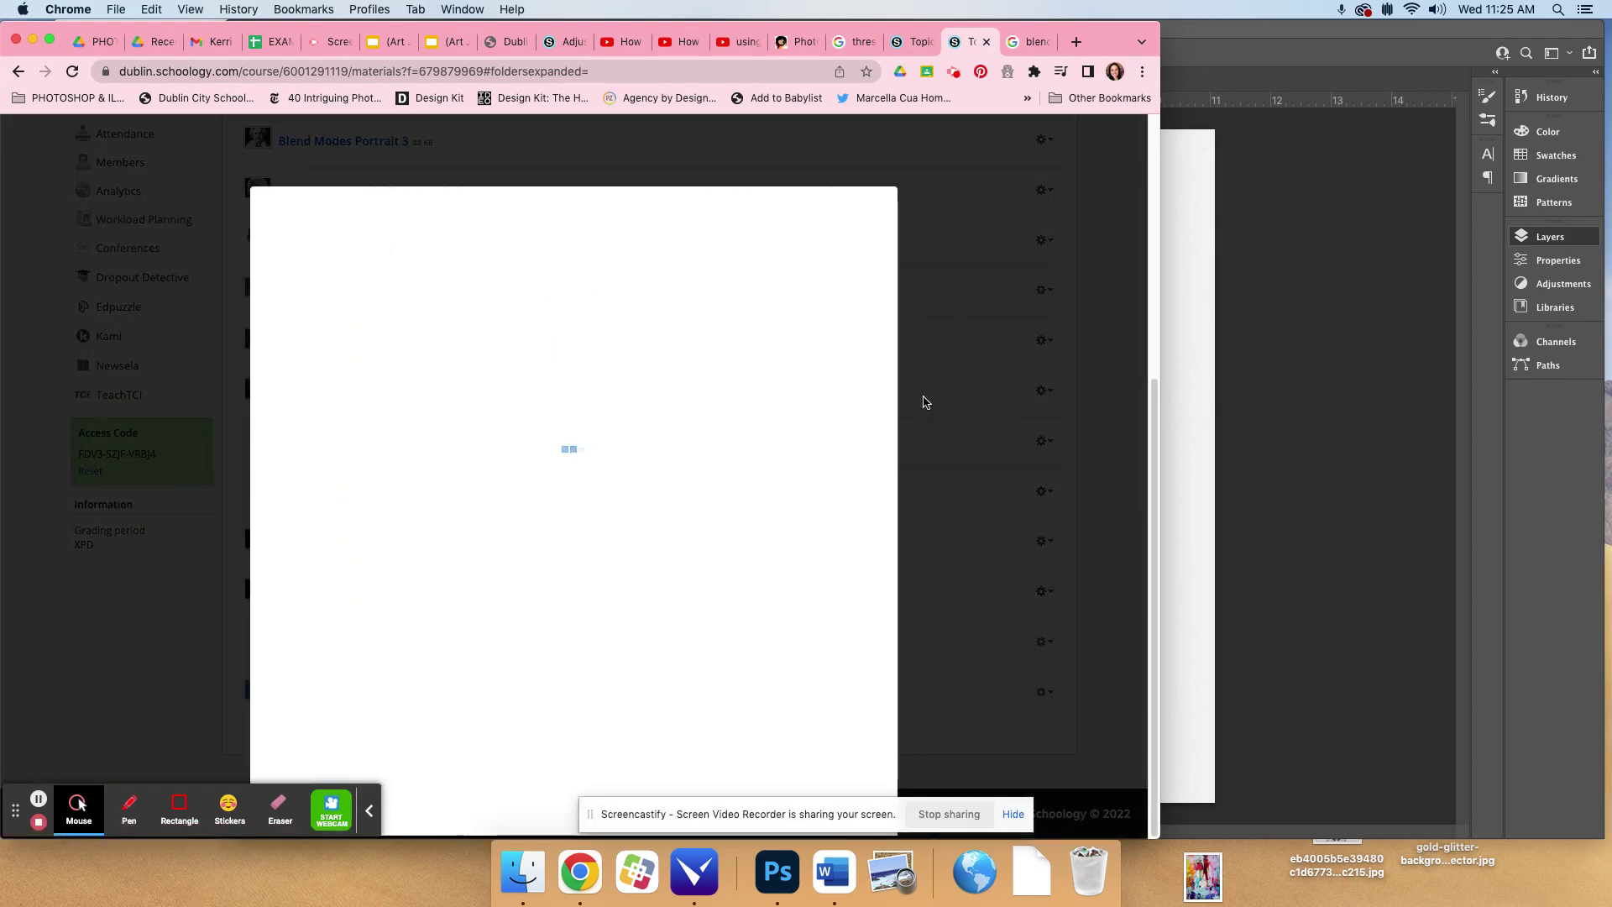
click(888, 518)
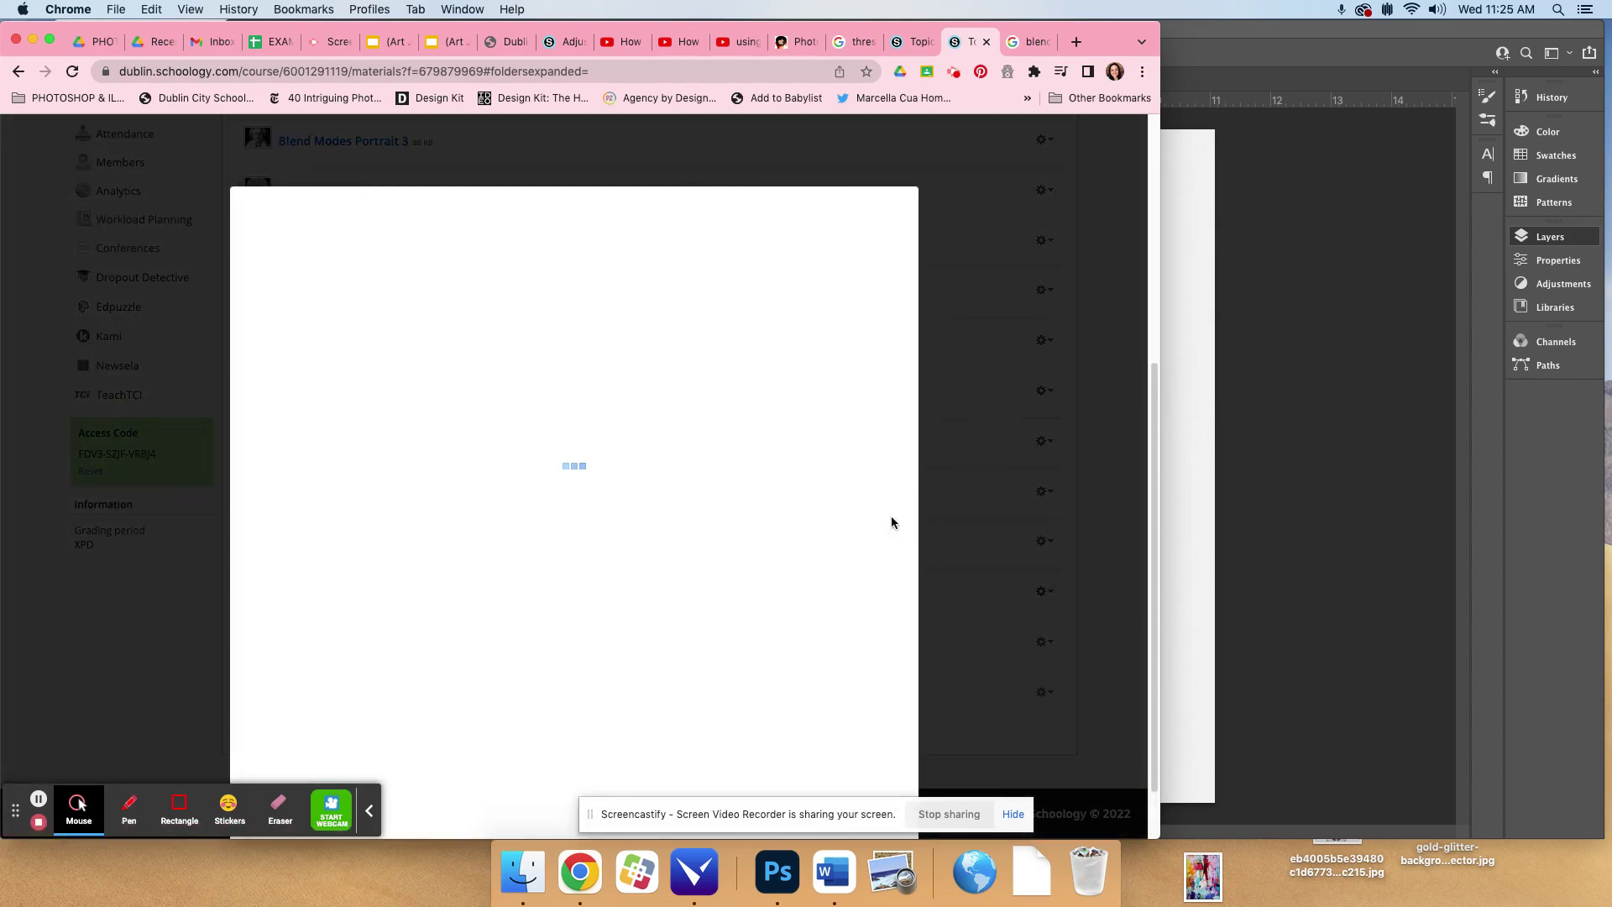
click(889, 515)
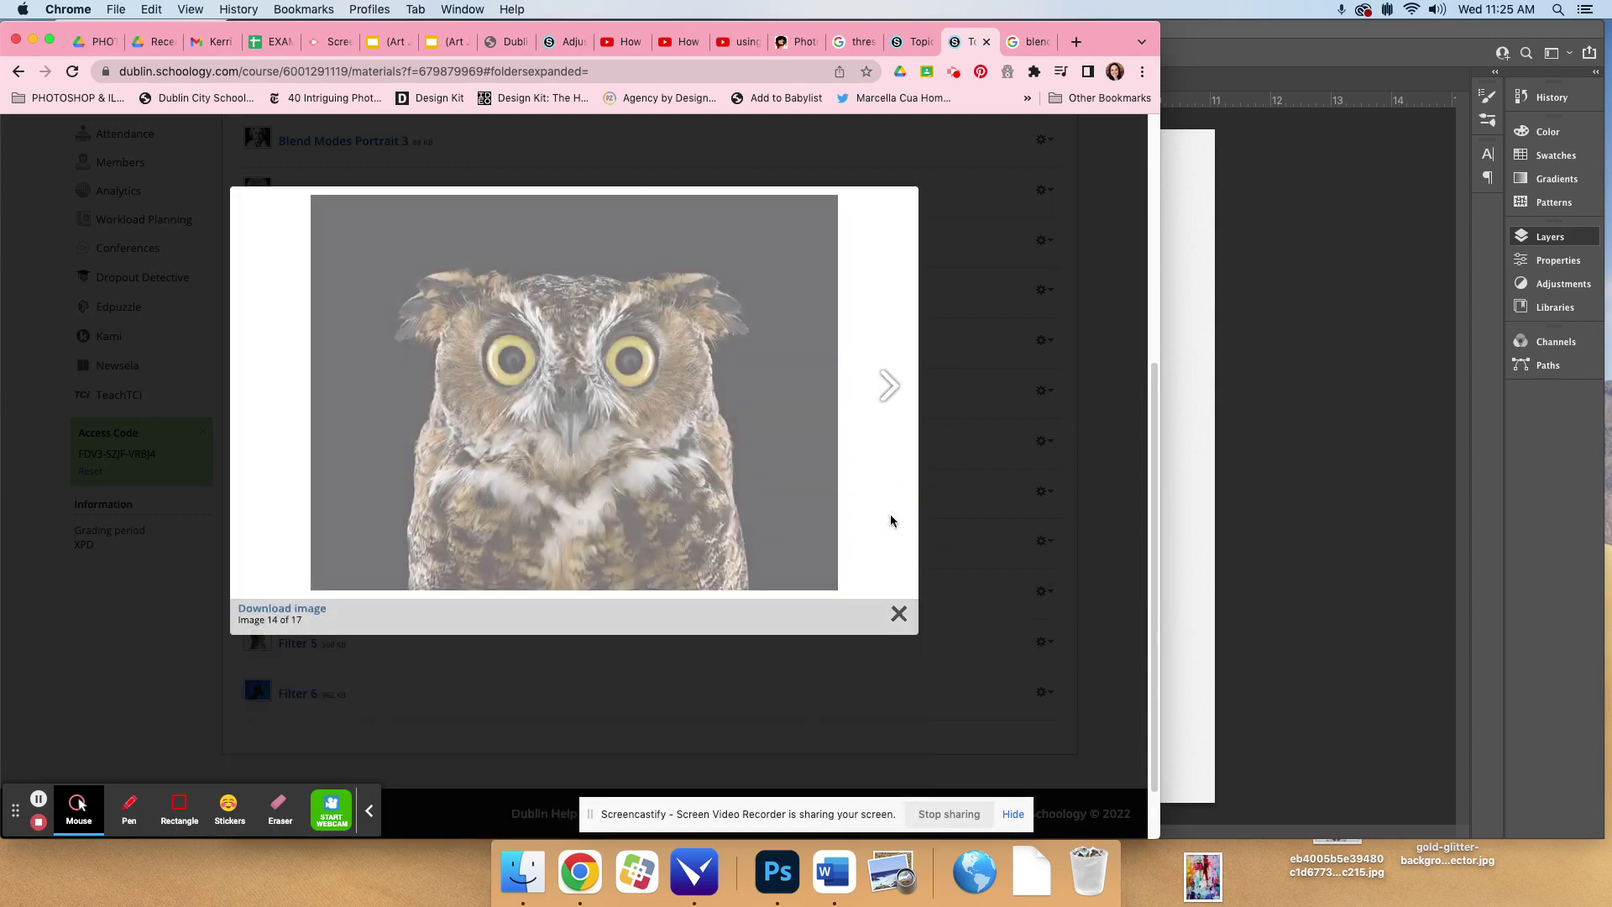
click(891, 401)
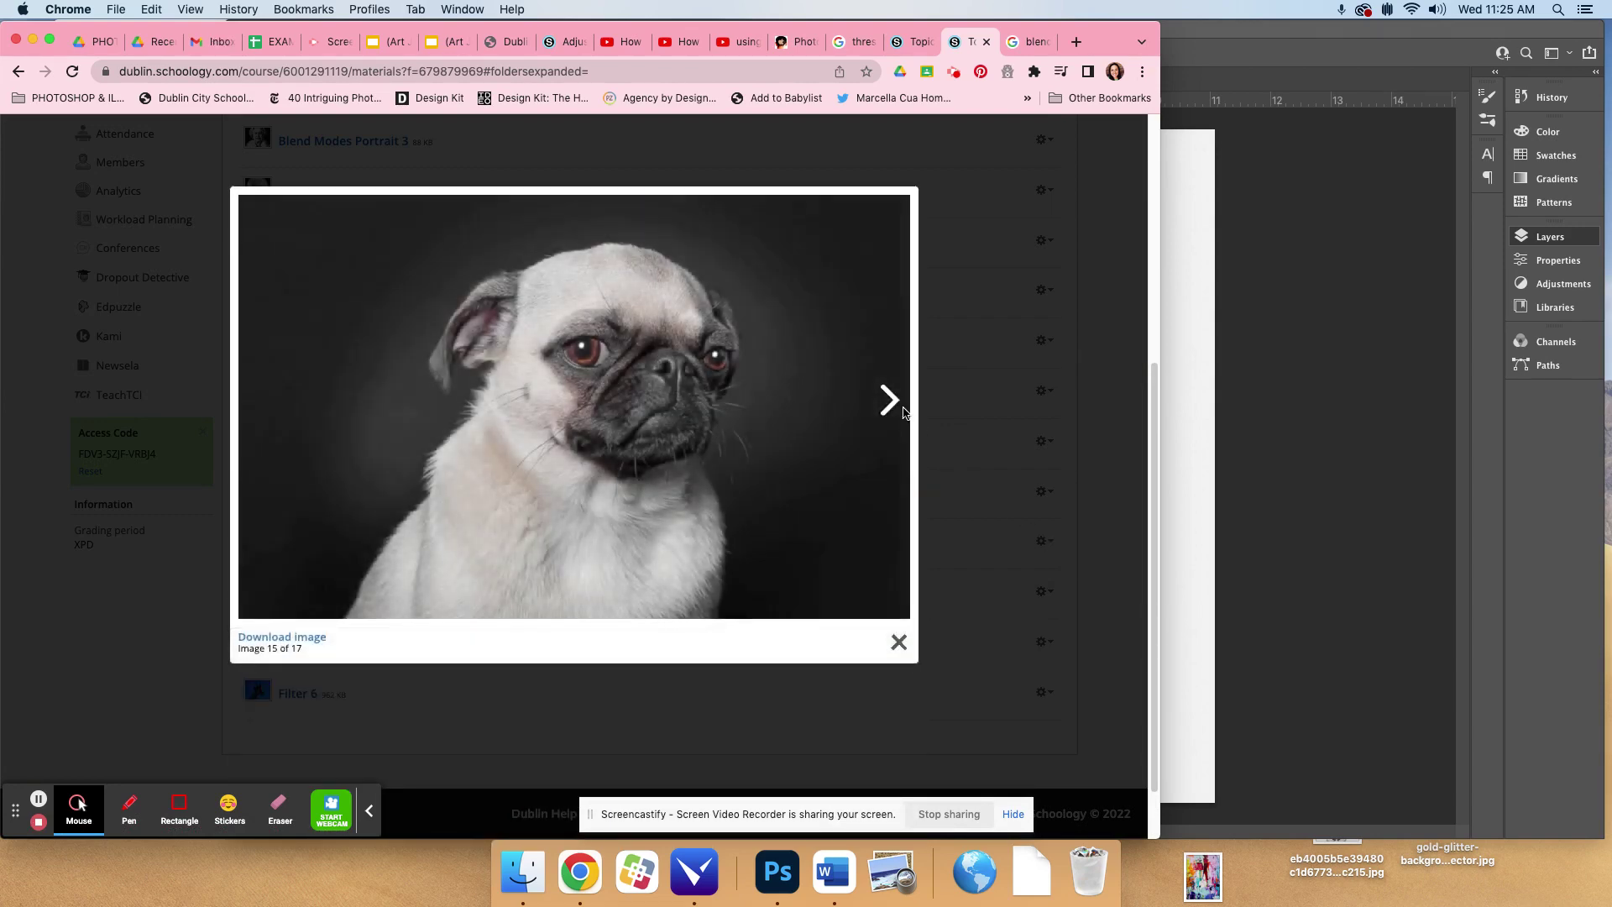
click(888, 398)
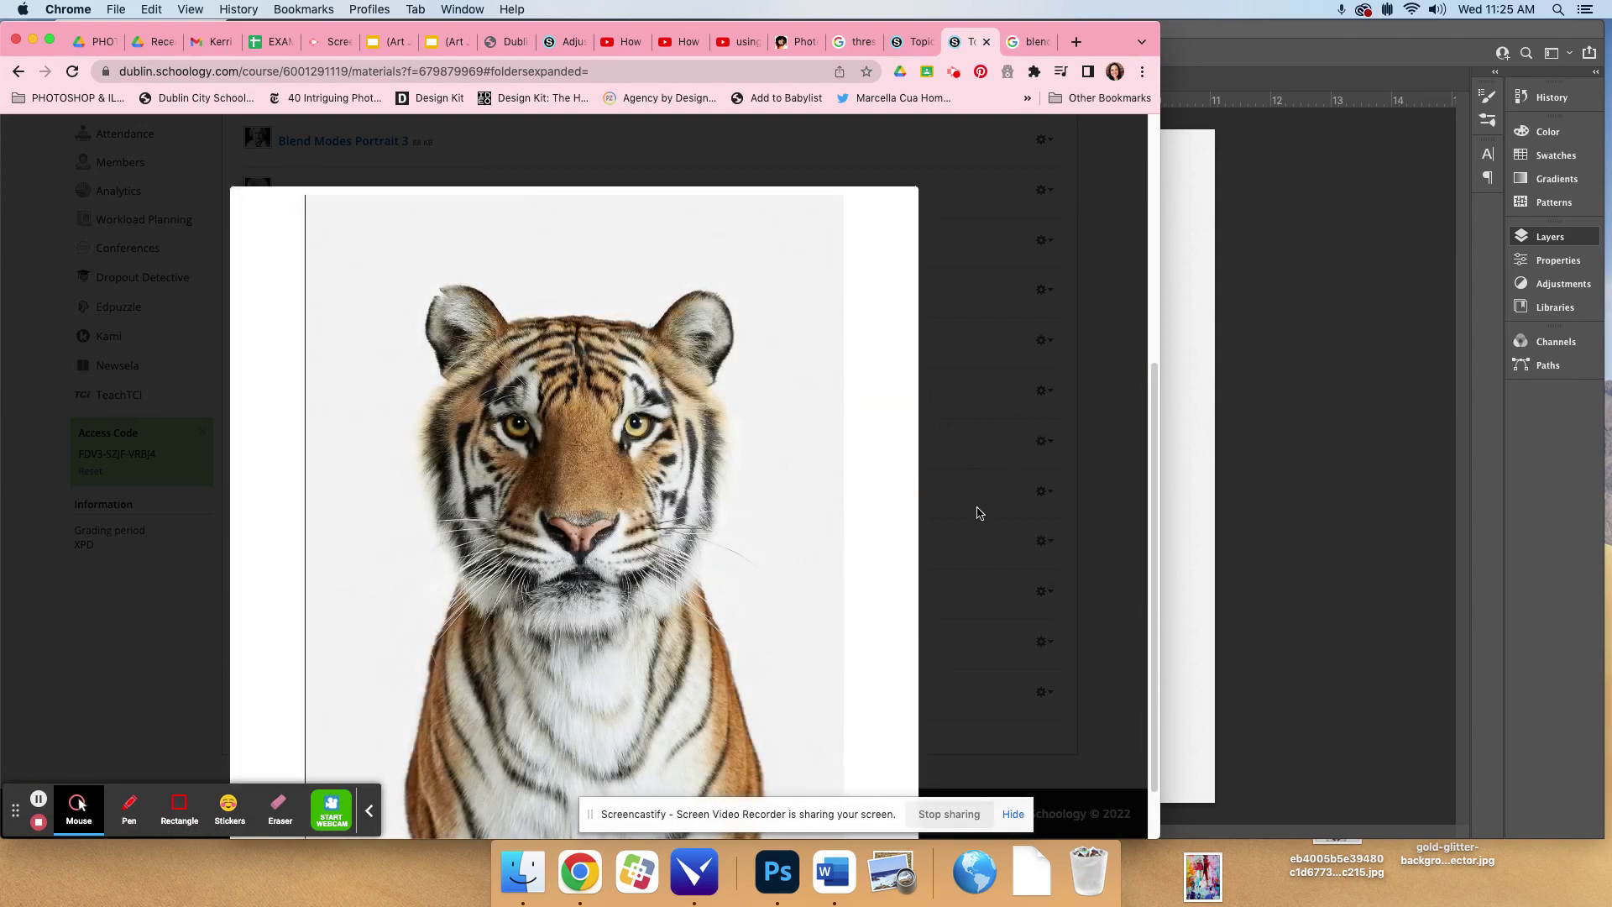
scroll(975, 508, down, 2)
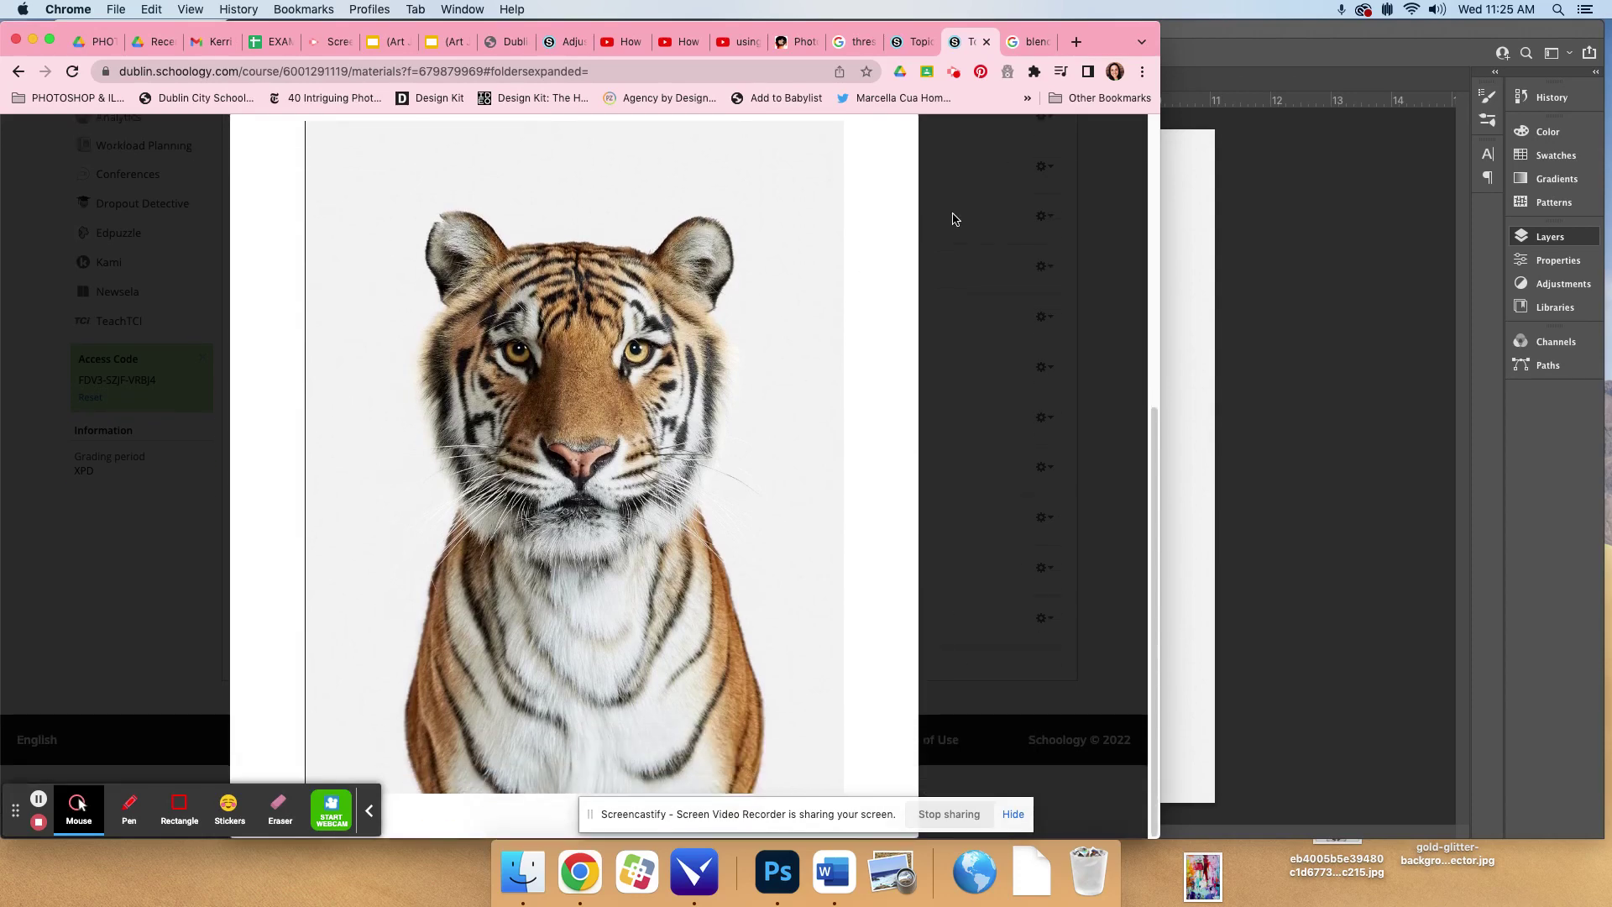
- Switch to Photoshop and open Screen Shot 2022-12-14 at 11.09.11 AM.png from the recent files
click(1255, 41)
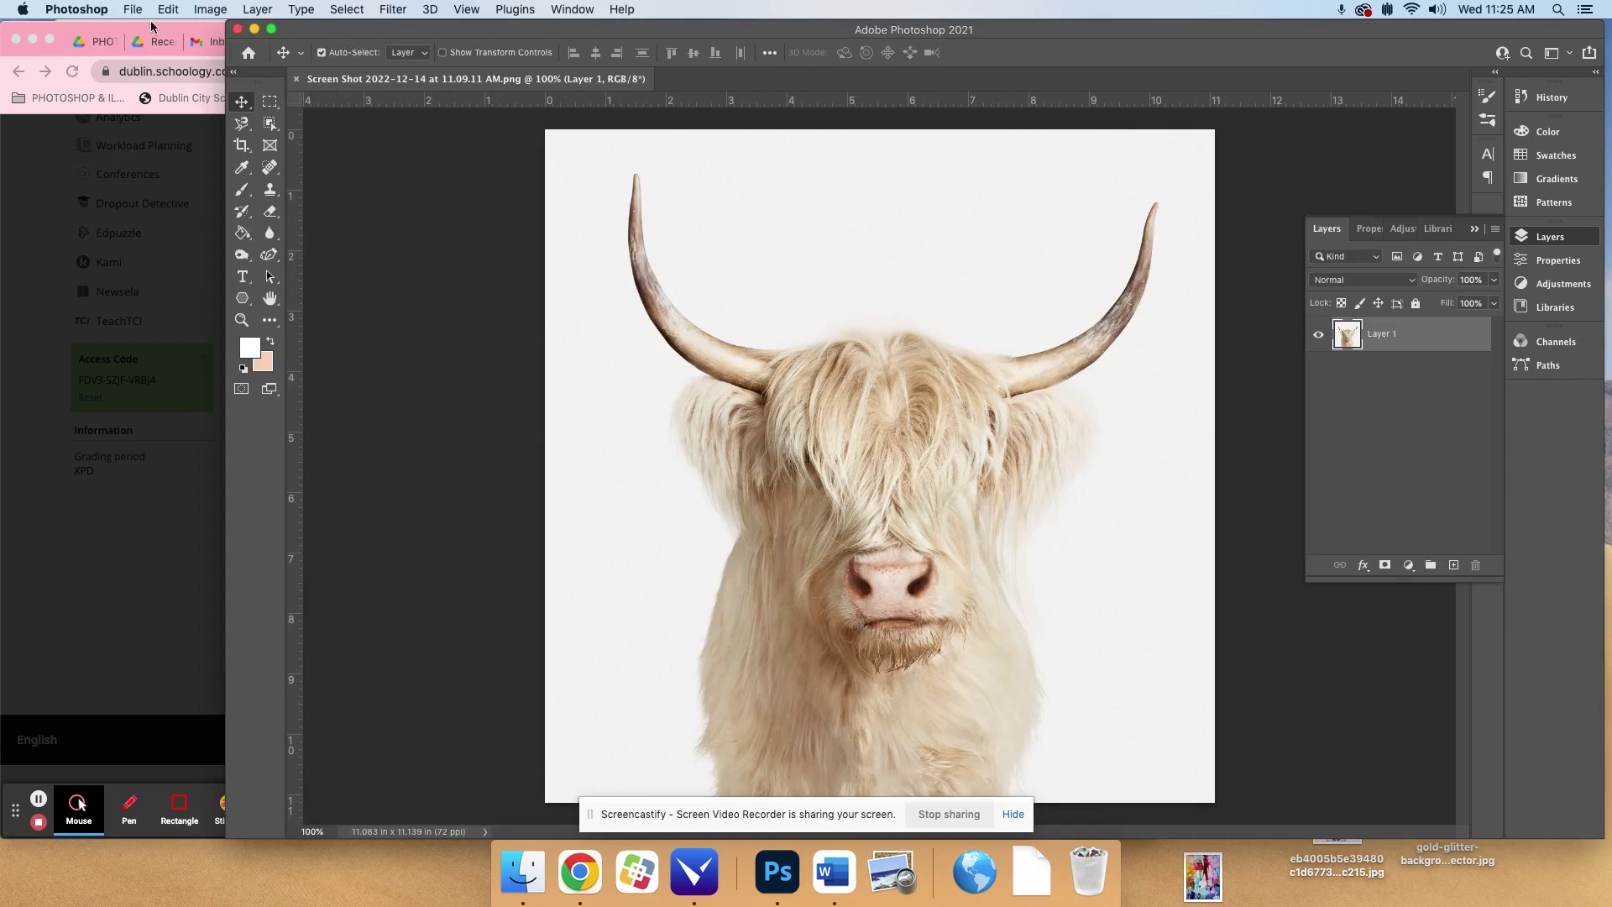
click(248, 52)
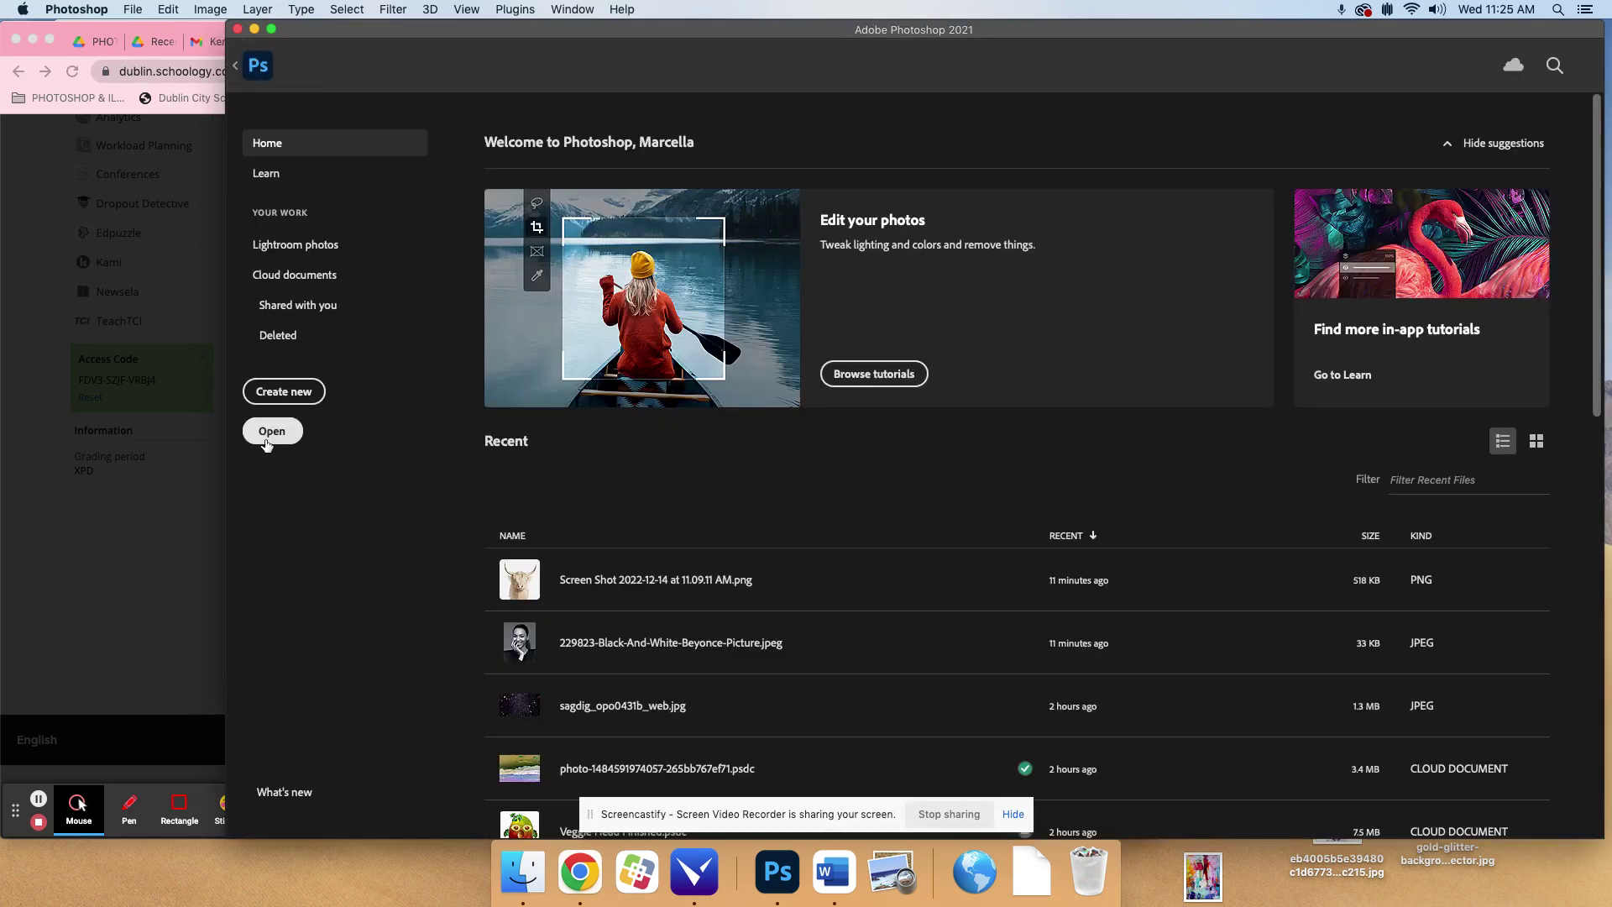
click(146, 6)
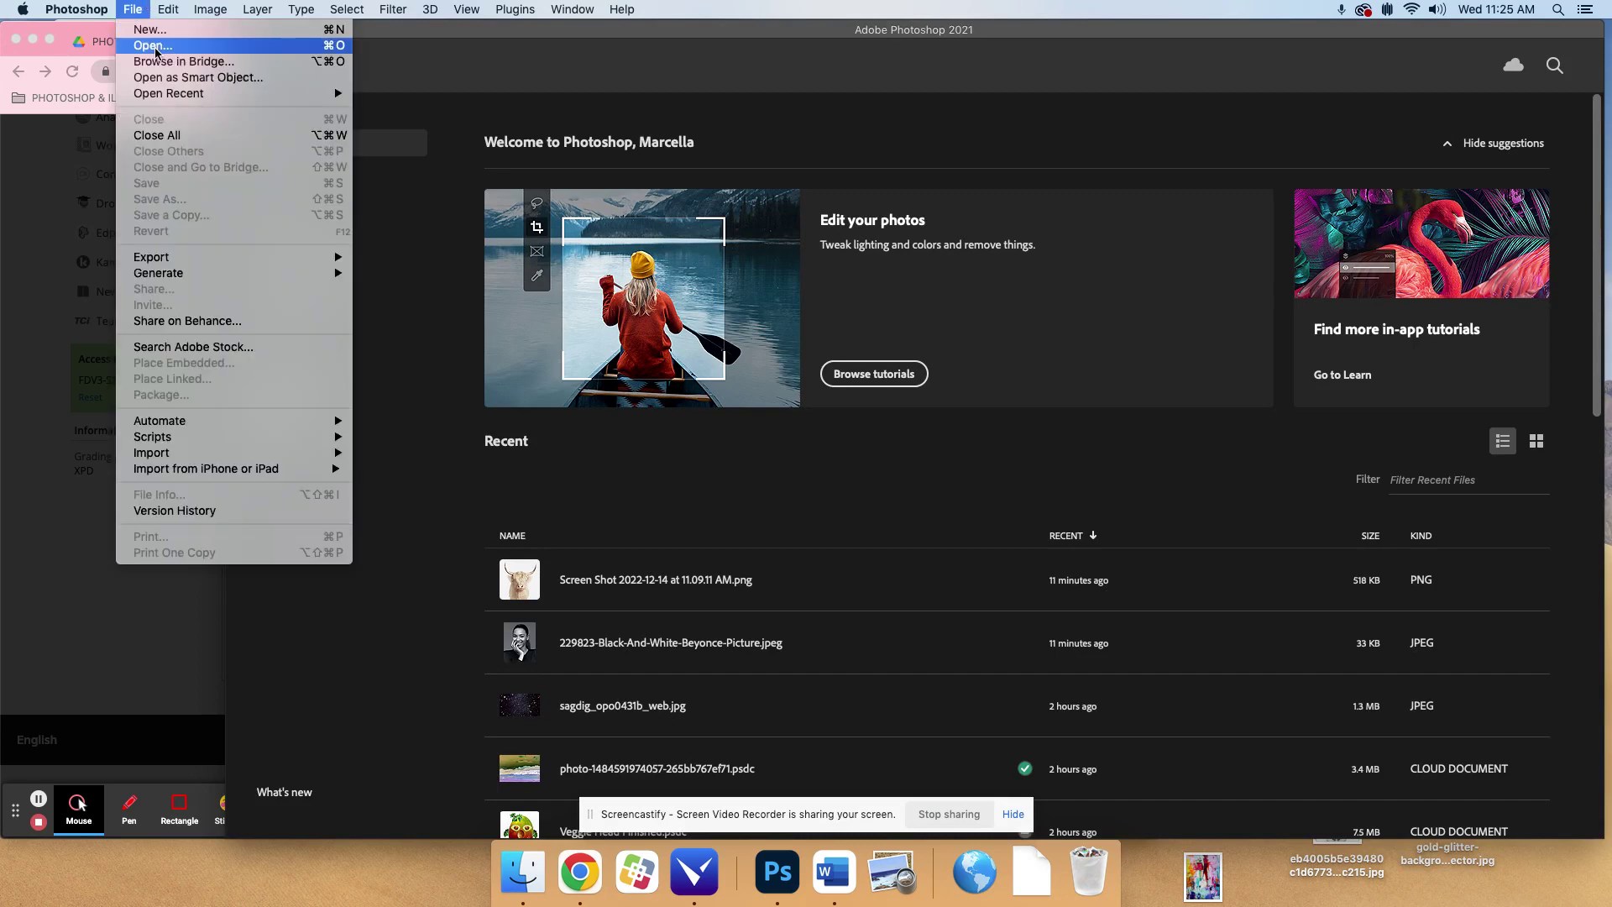
click(136, 9)
click(664, 592)
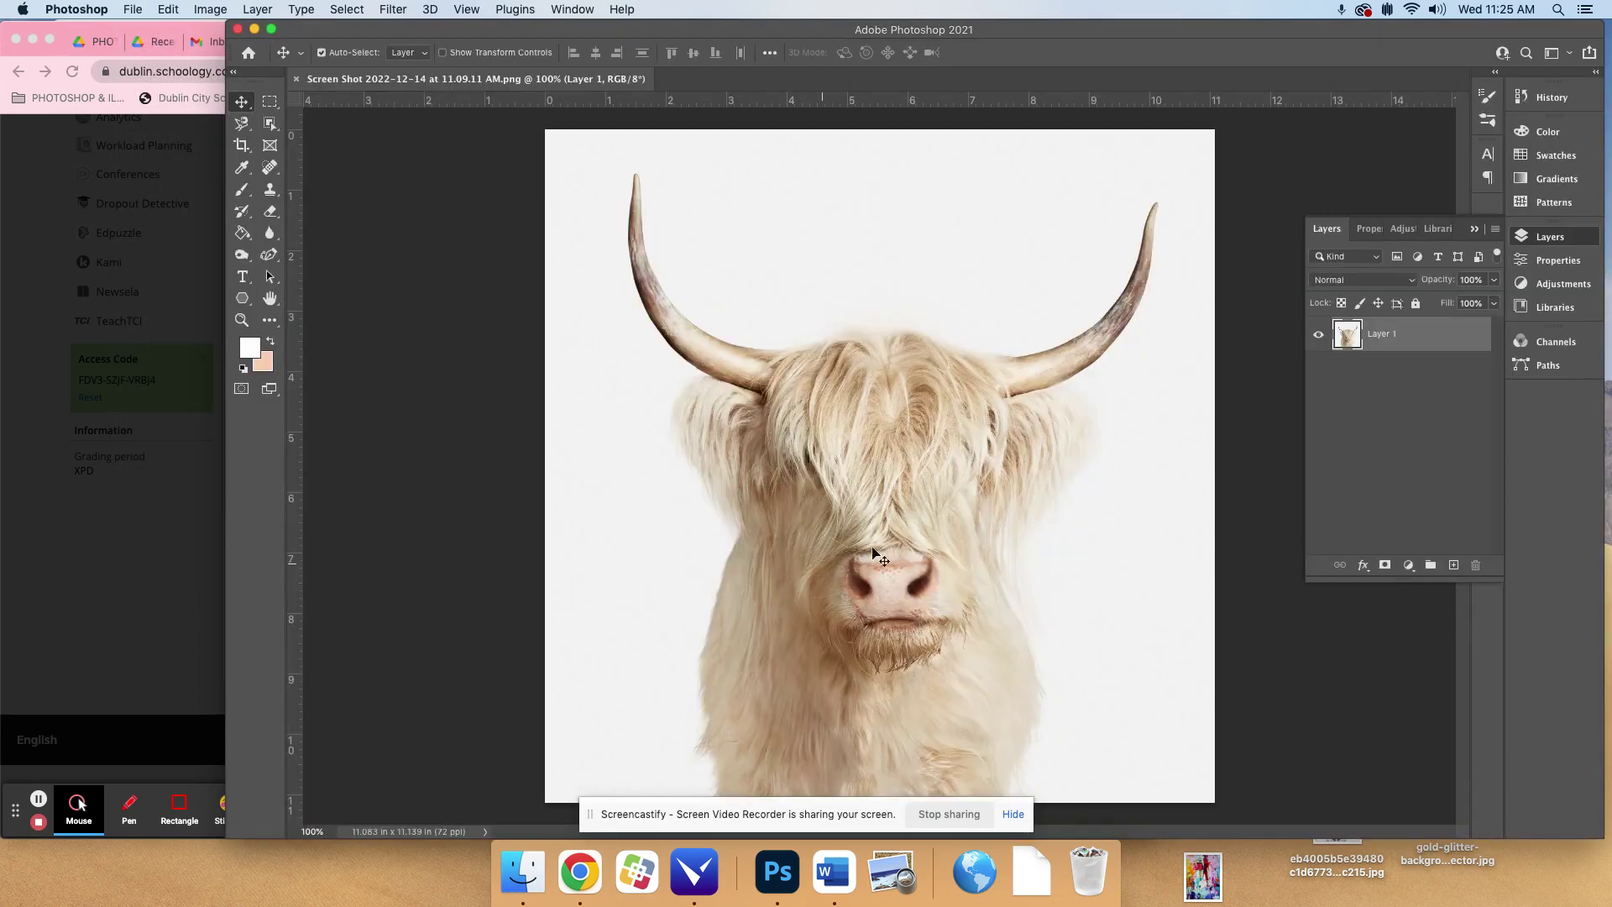
mouse_move(940, 28)
mouse_down()
mouse_move(864, 22)
mouse_move(930, 23)
mouse_up()
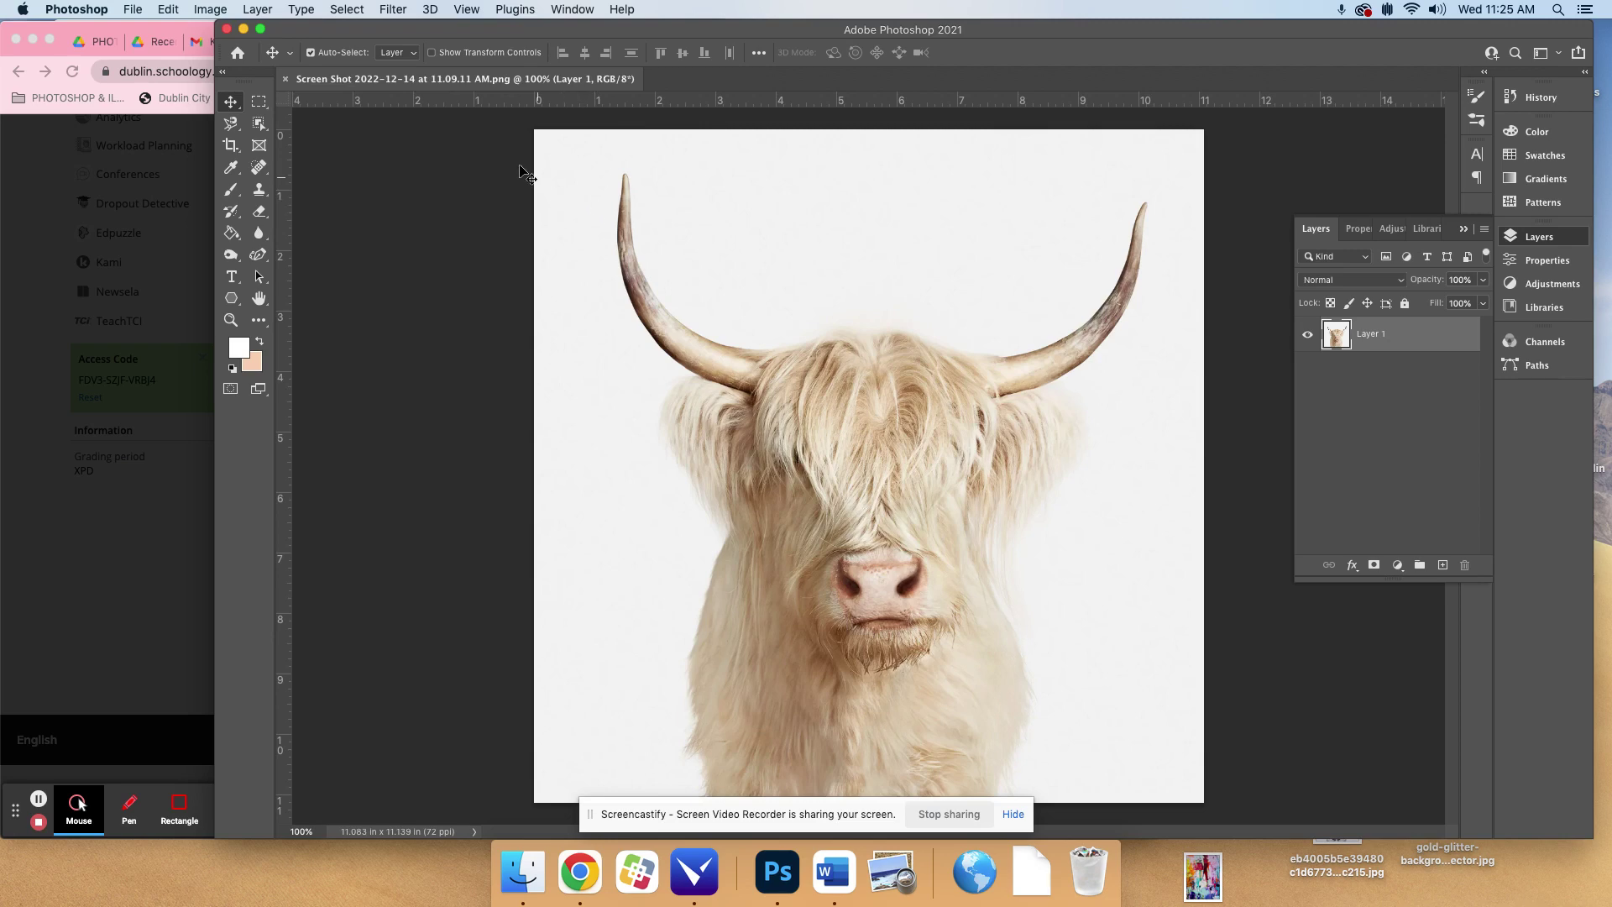
- Reset the foreground and background colours to the default black and white and open the Filter Gallery
click(401, 9)
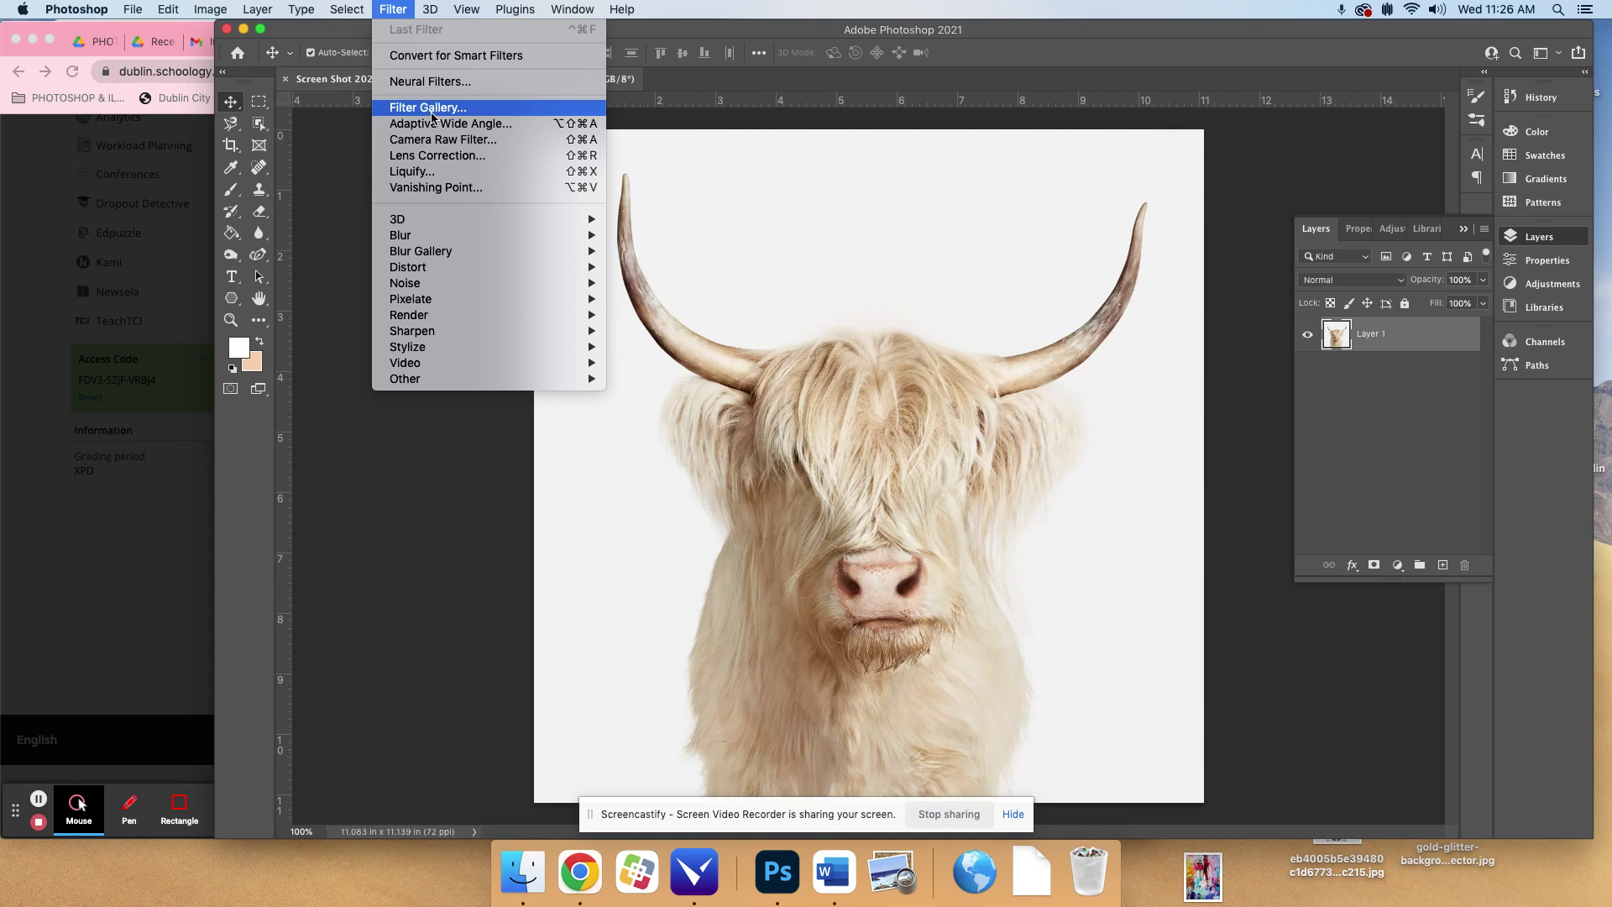
click(386, 8)
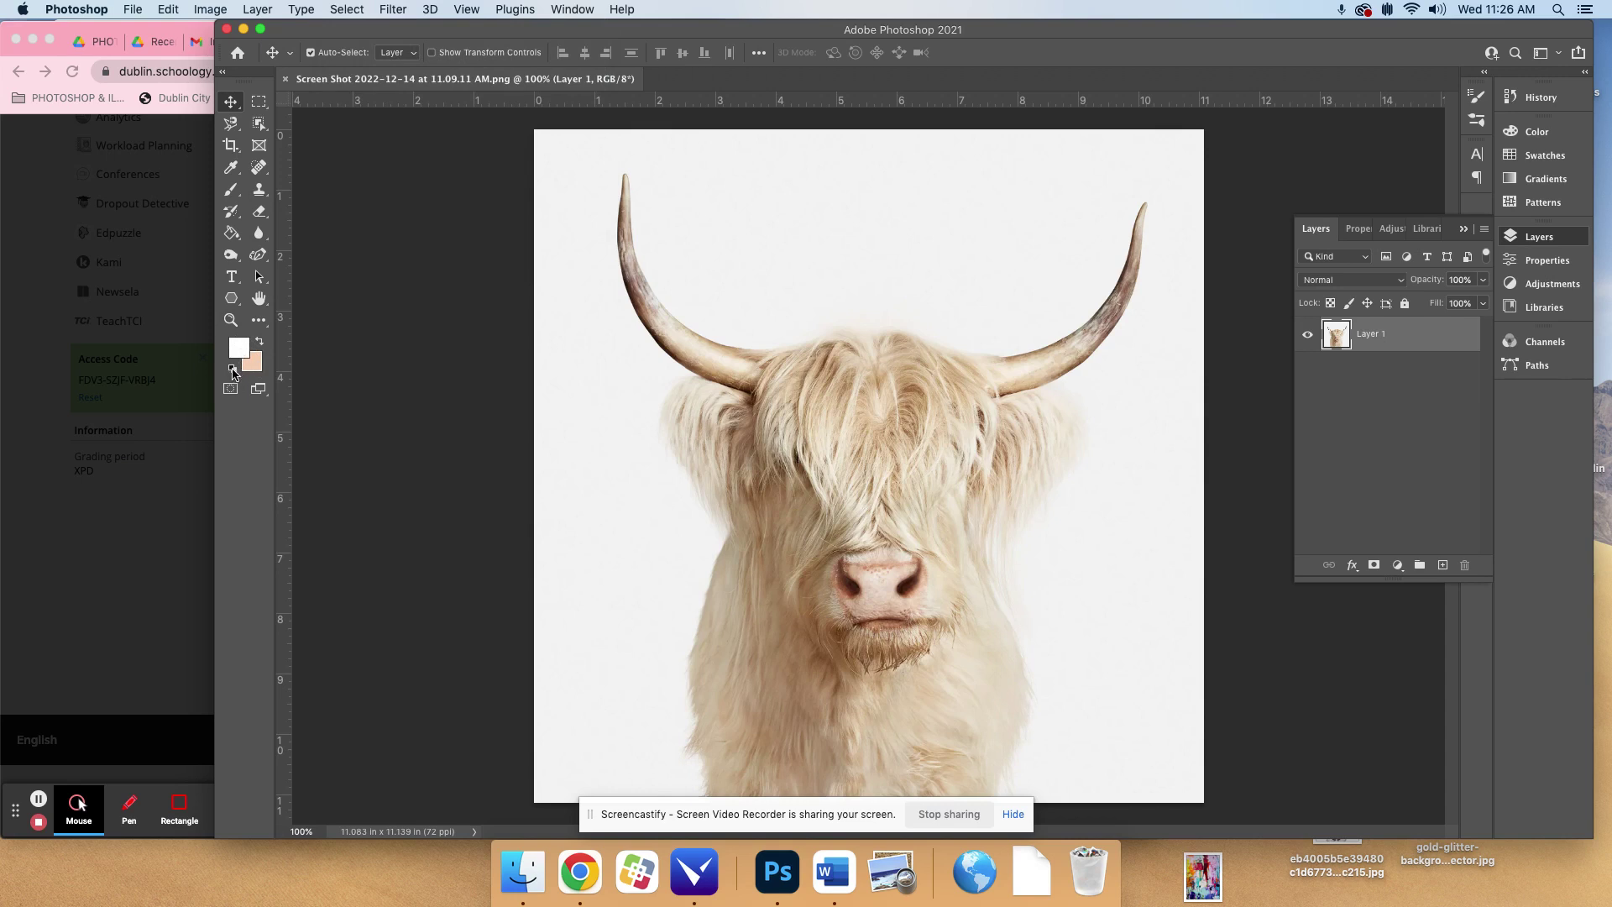
click(232, 370)
click(399, 7)
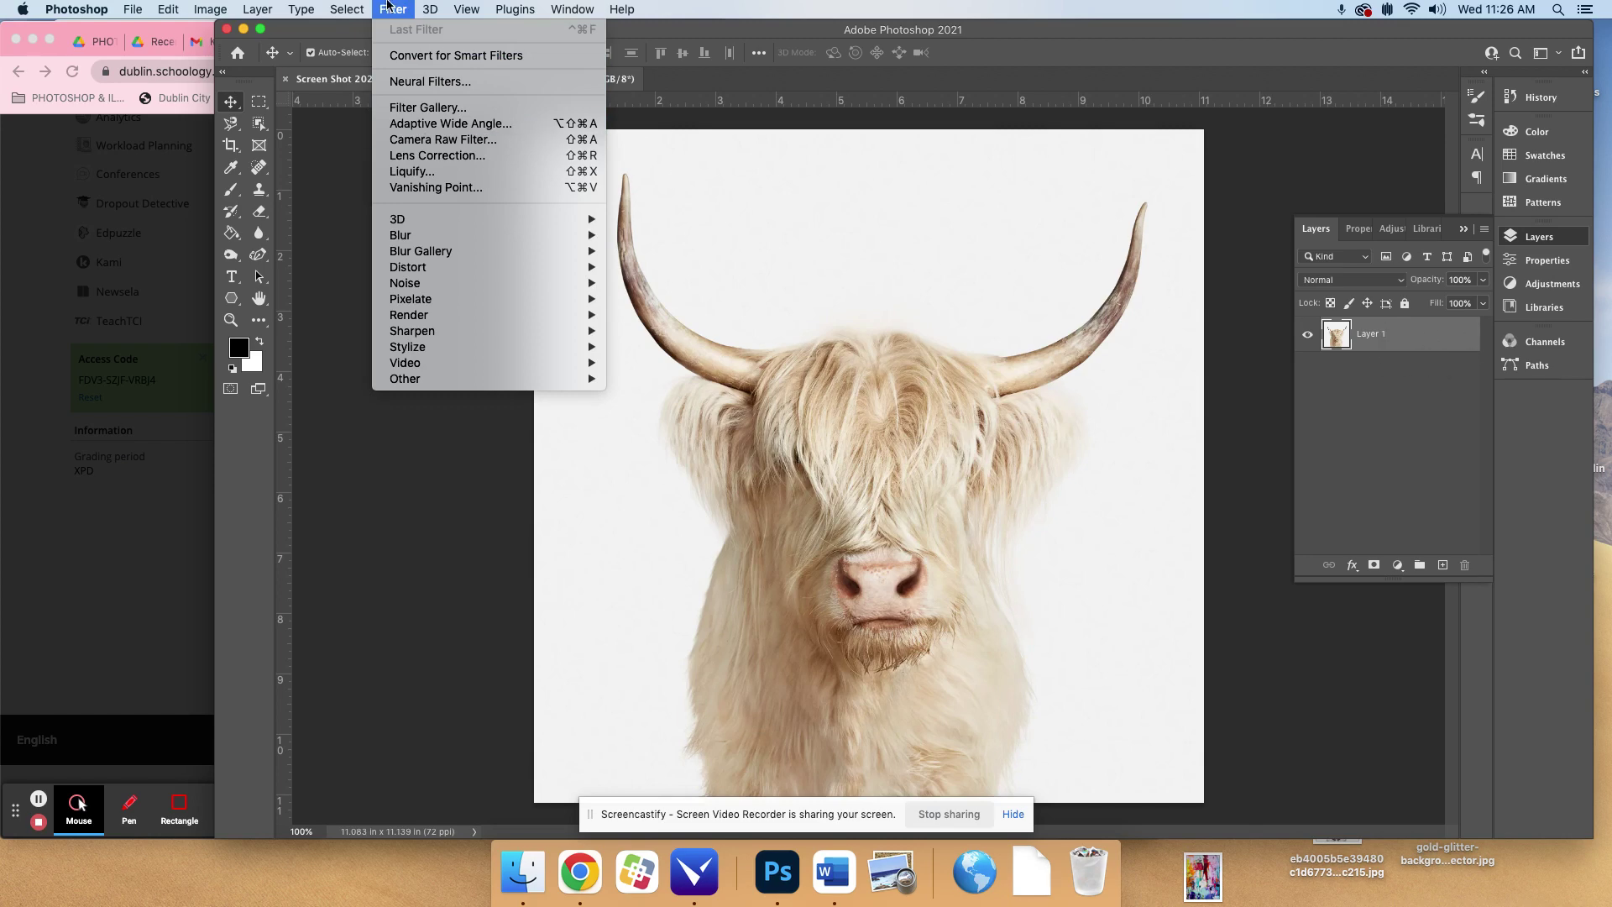
click(423, 109)
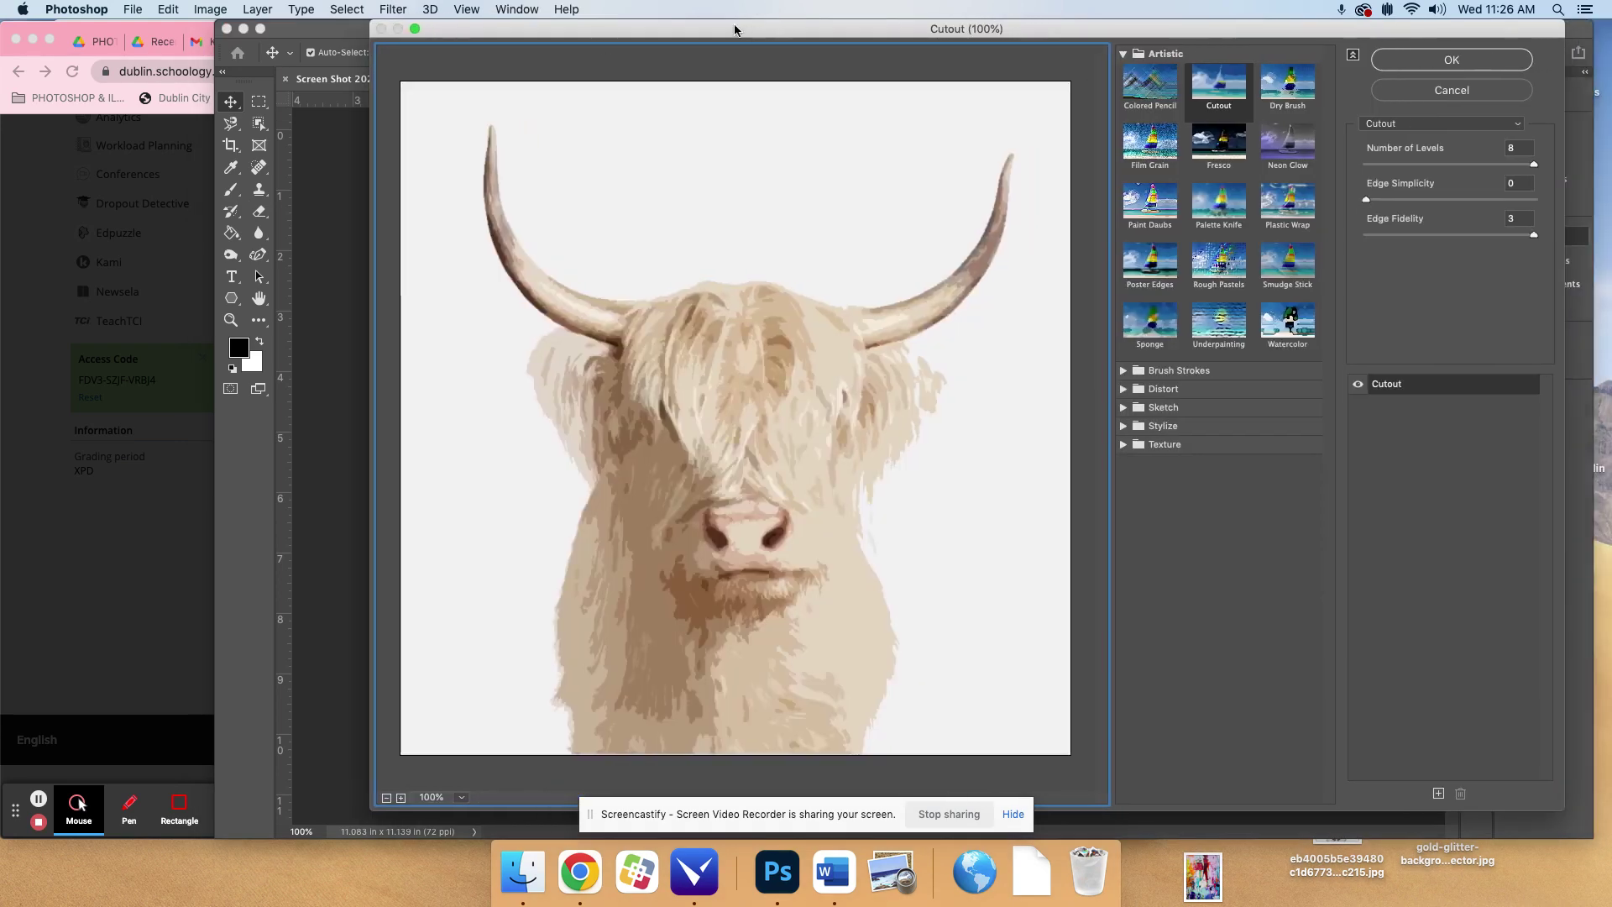
- Reposition and widen the Filter Gallery window, keeping the preview at 100%
drag(735, 30, 460, 30)
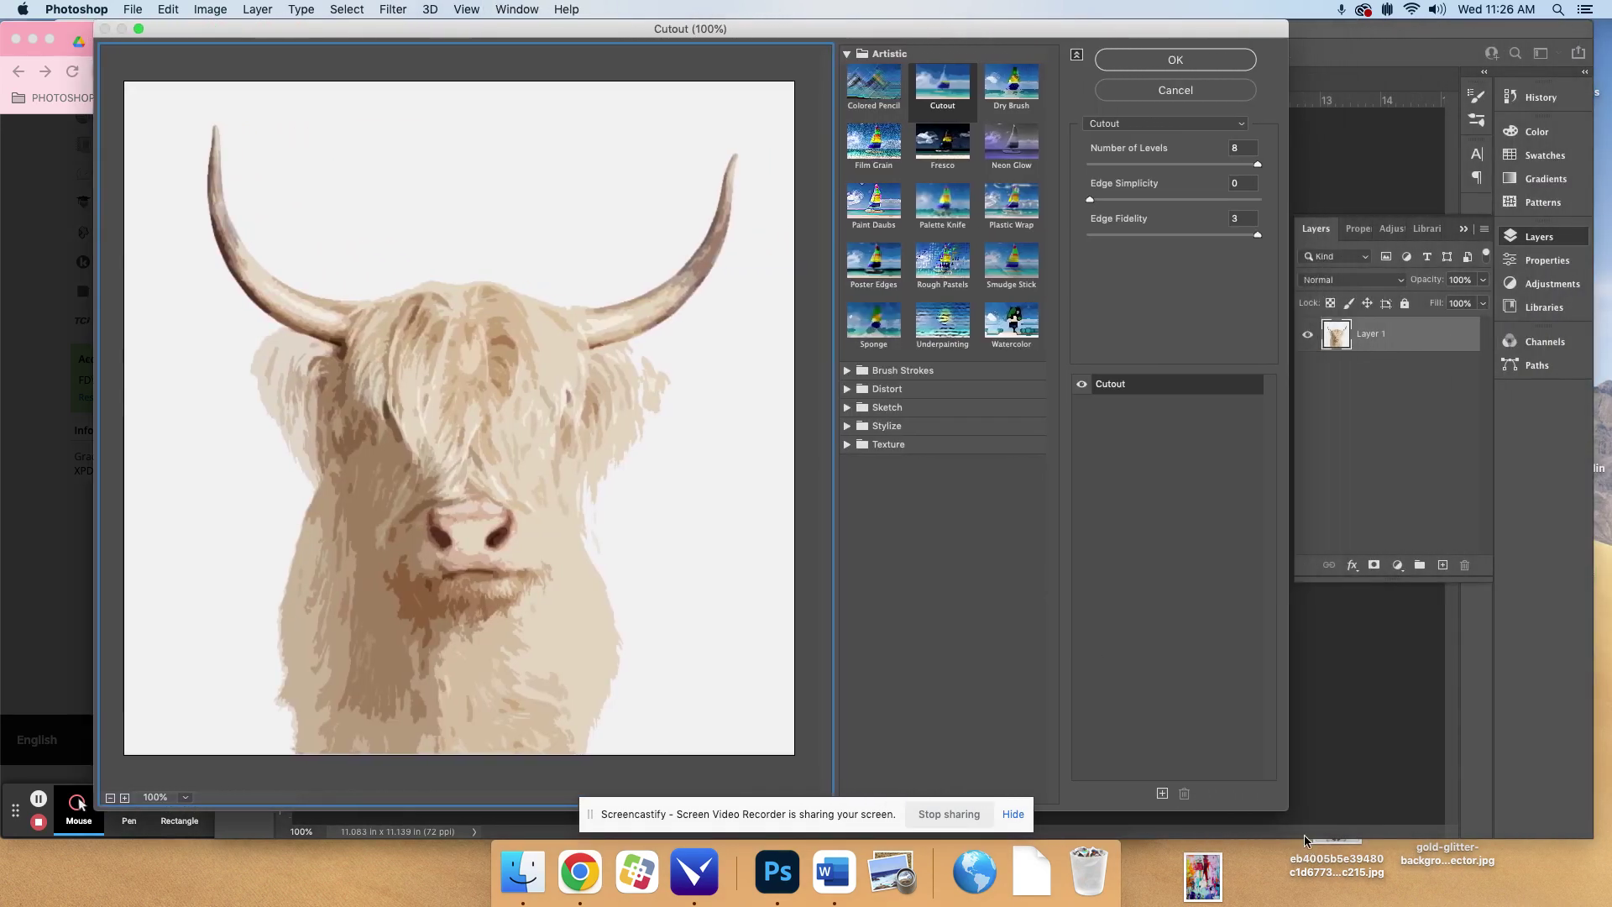
drag(1289, 809, 1449, 804)
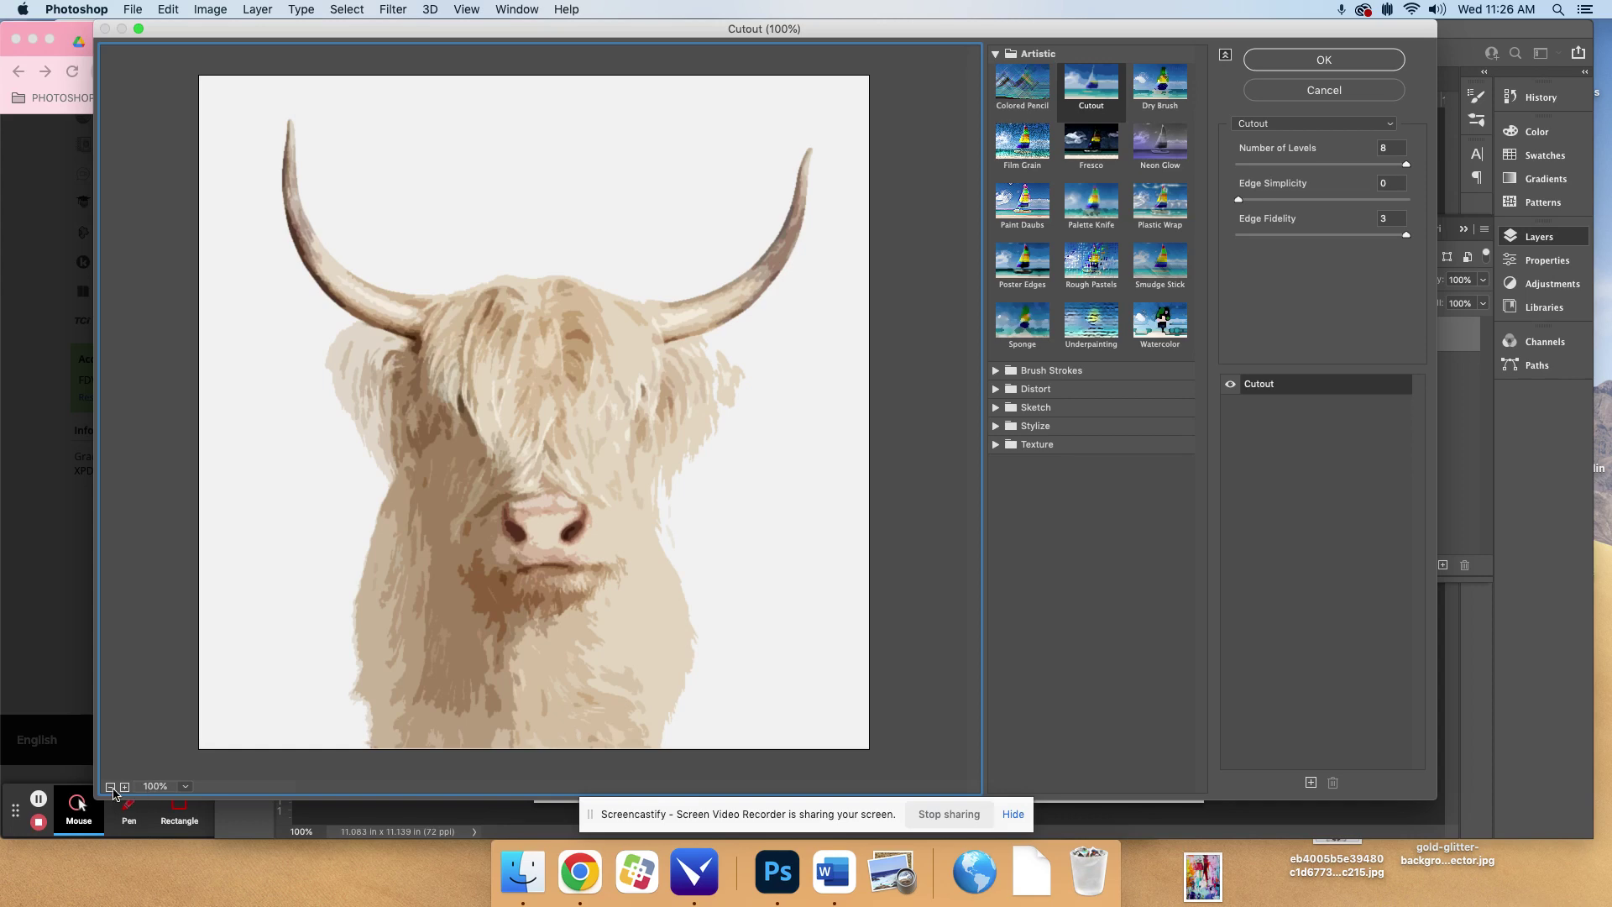
click(110, 787)
click(124, 786)
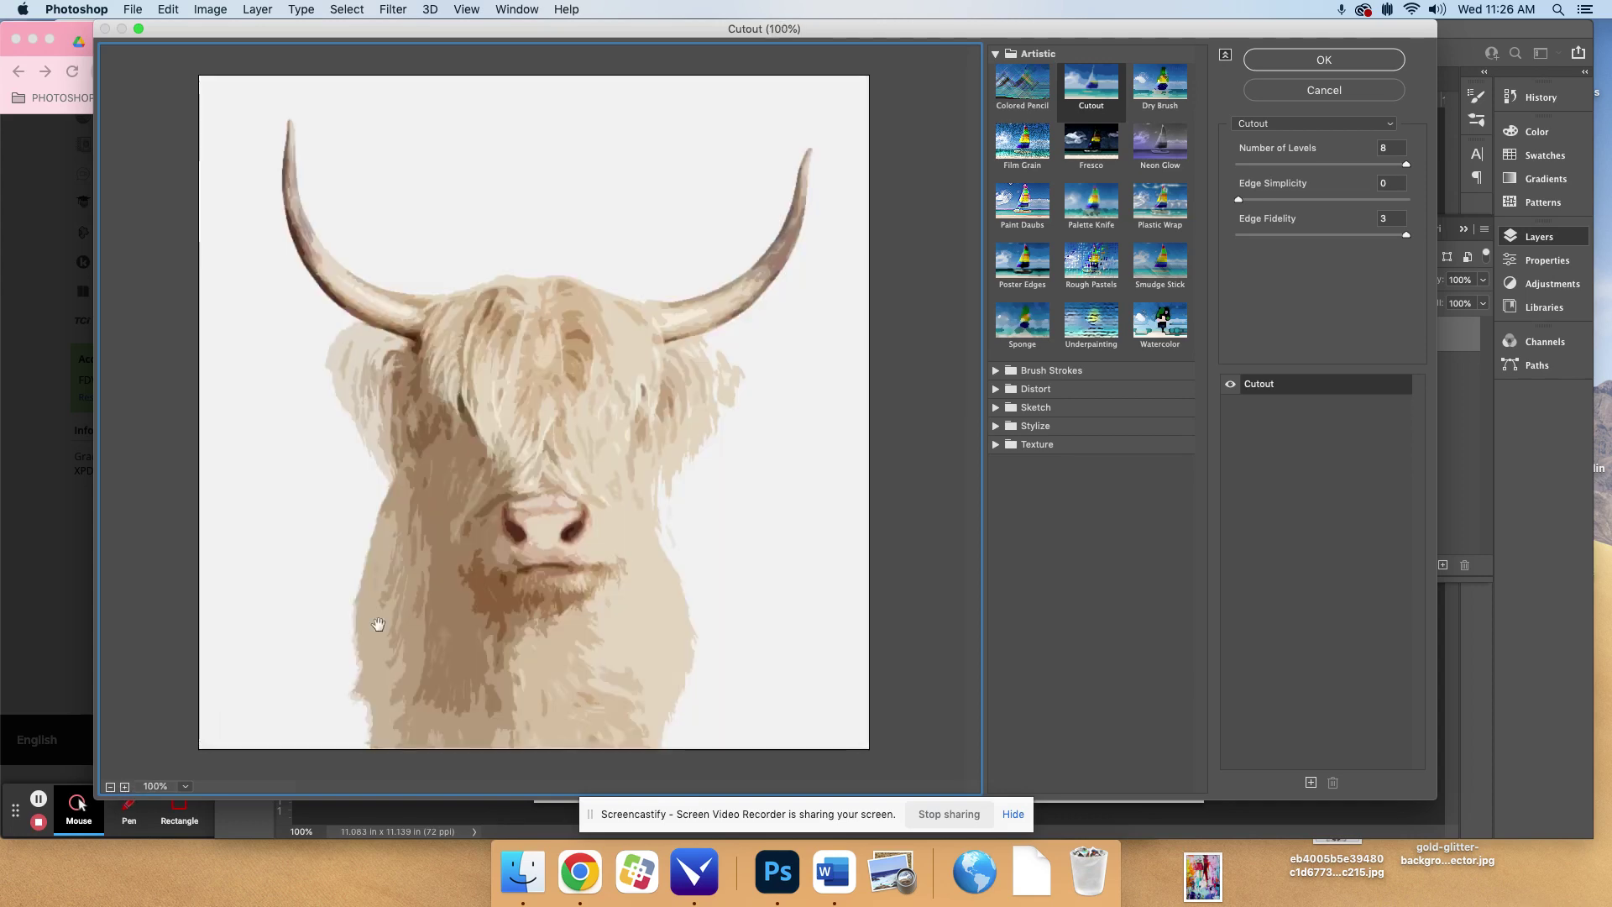
- Try the artistic Colored Pencil and Dry Brush filters, setting Dry Brush to brush size 6 and brush detail 7
click(1038, 51)
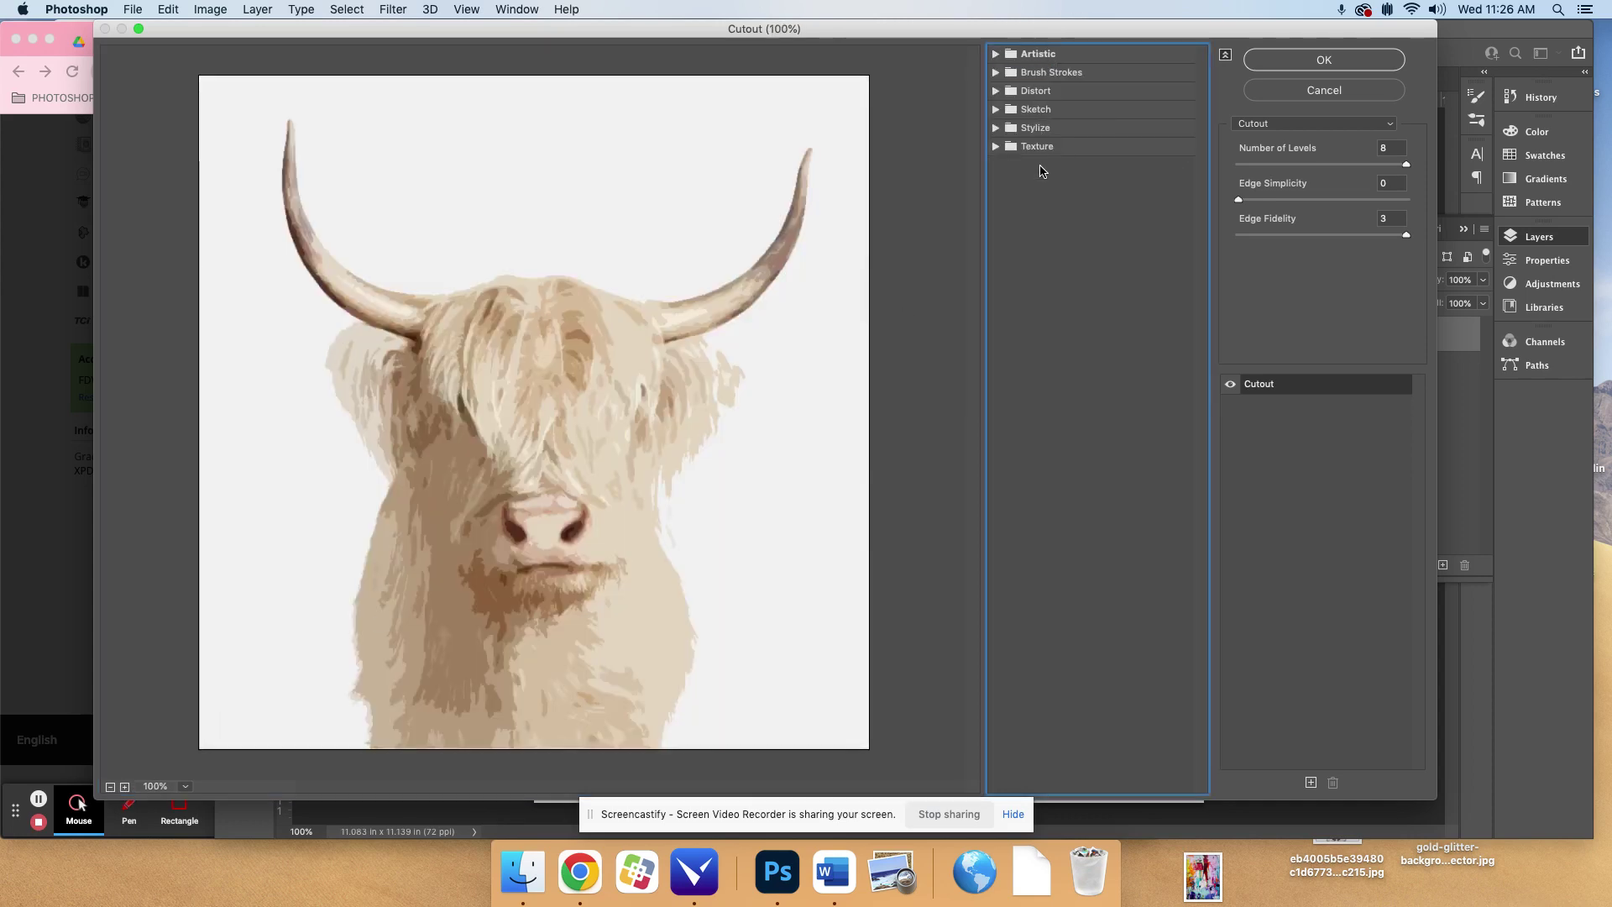
click(995, 56)
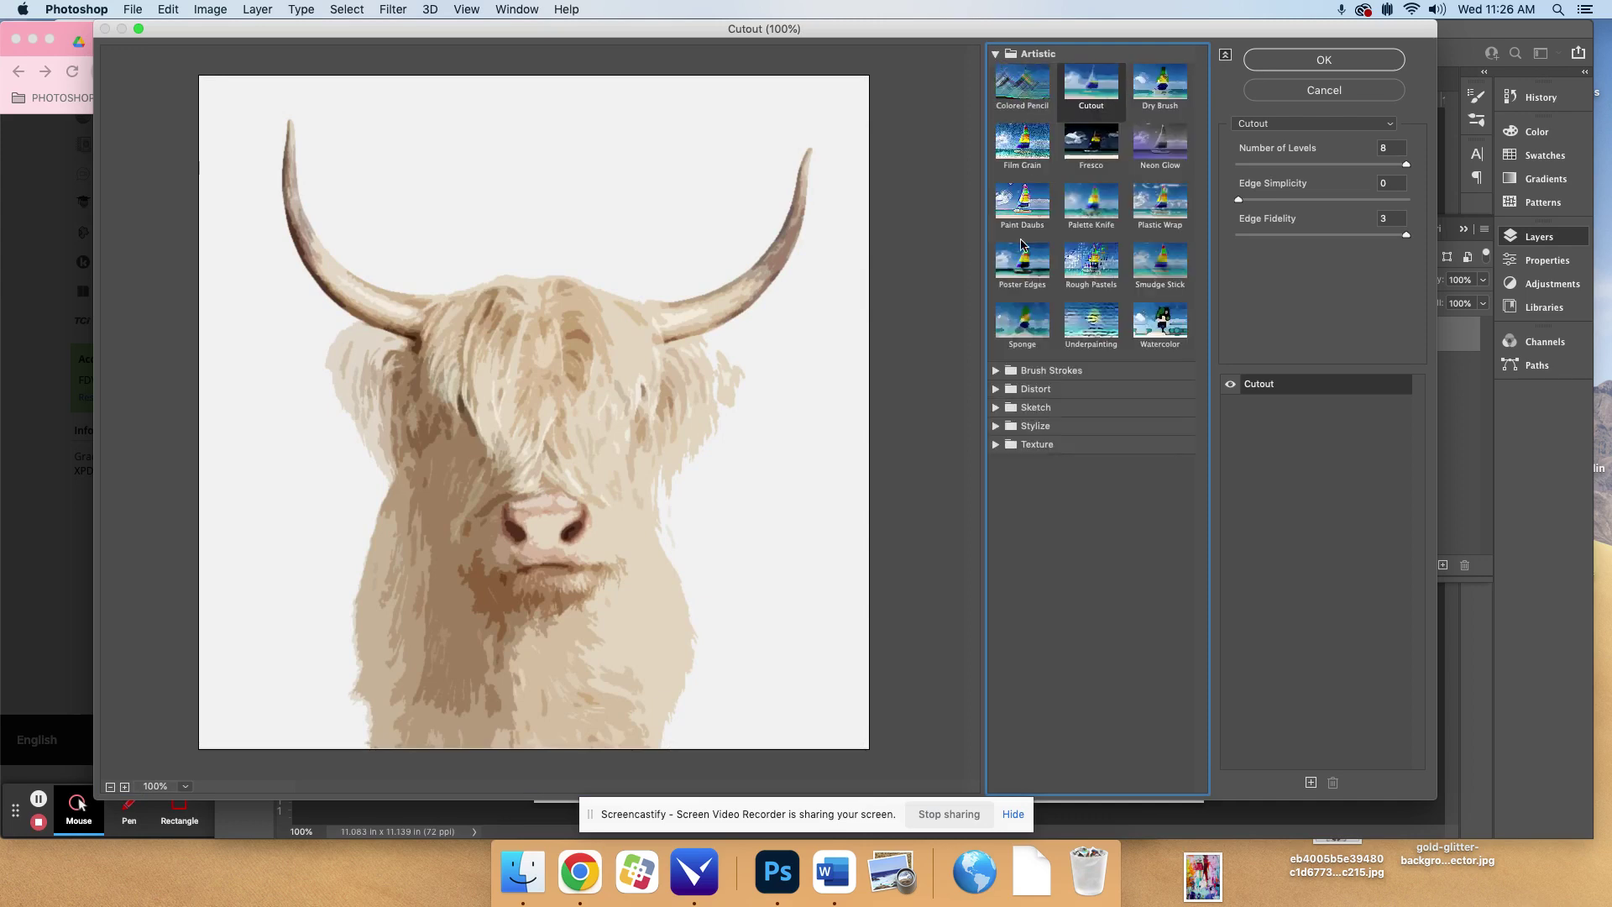
click(1019, 98)
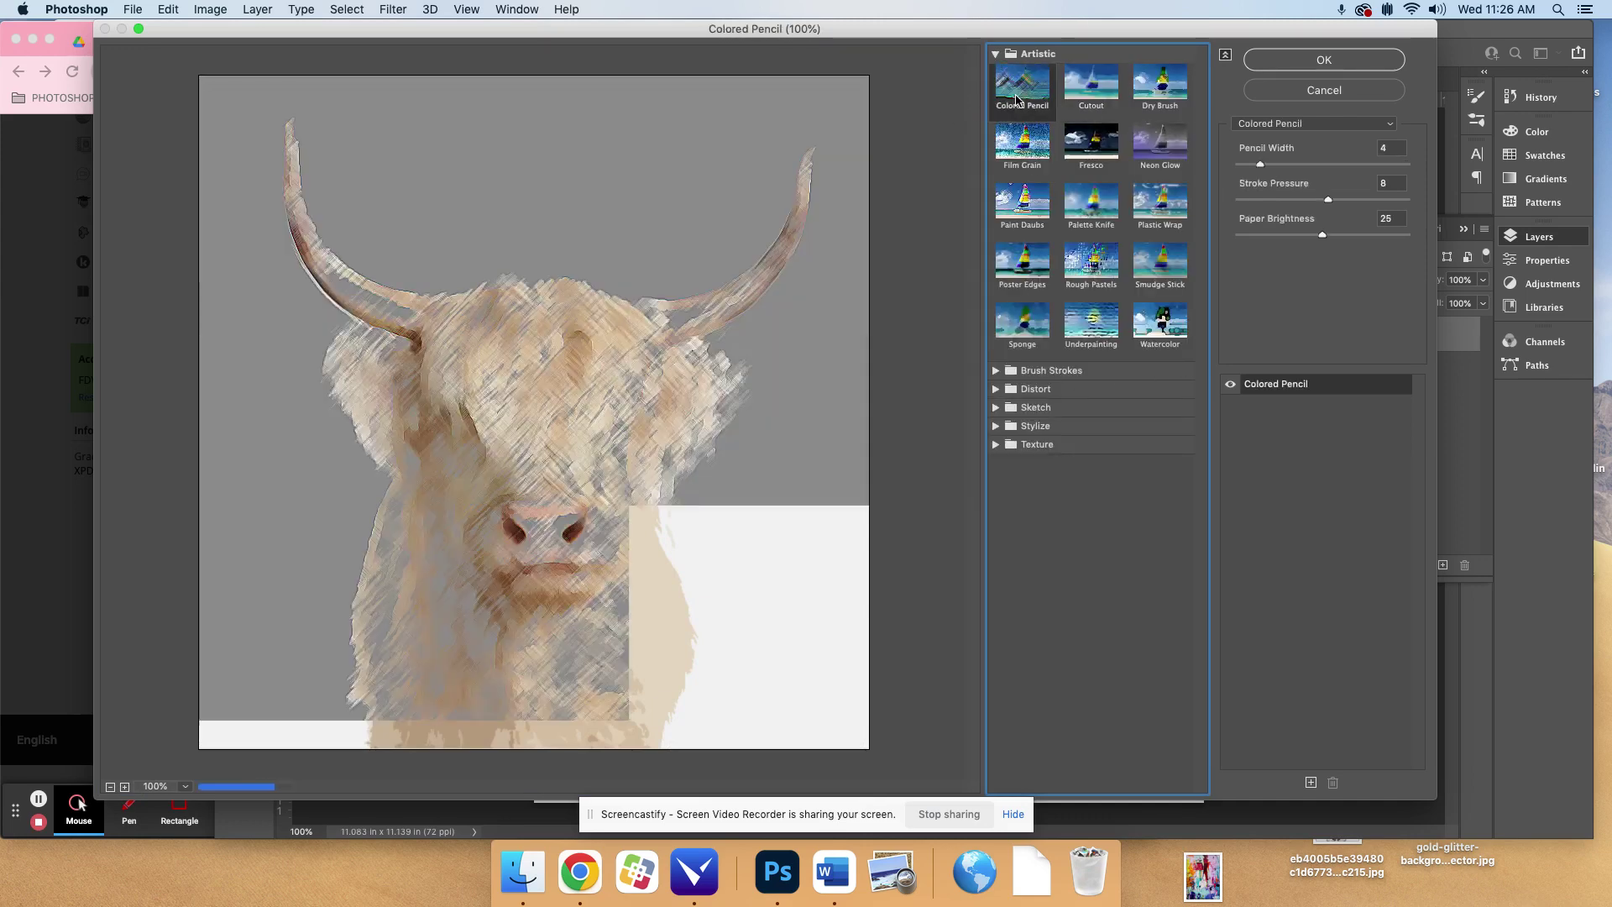
click(1165, 89)
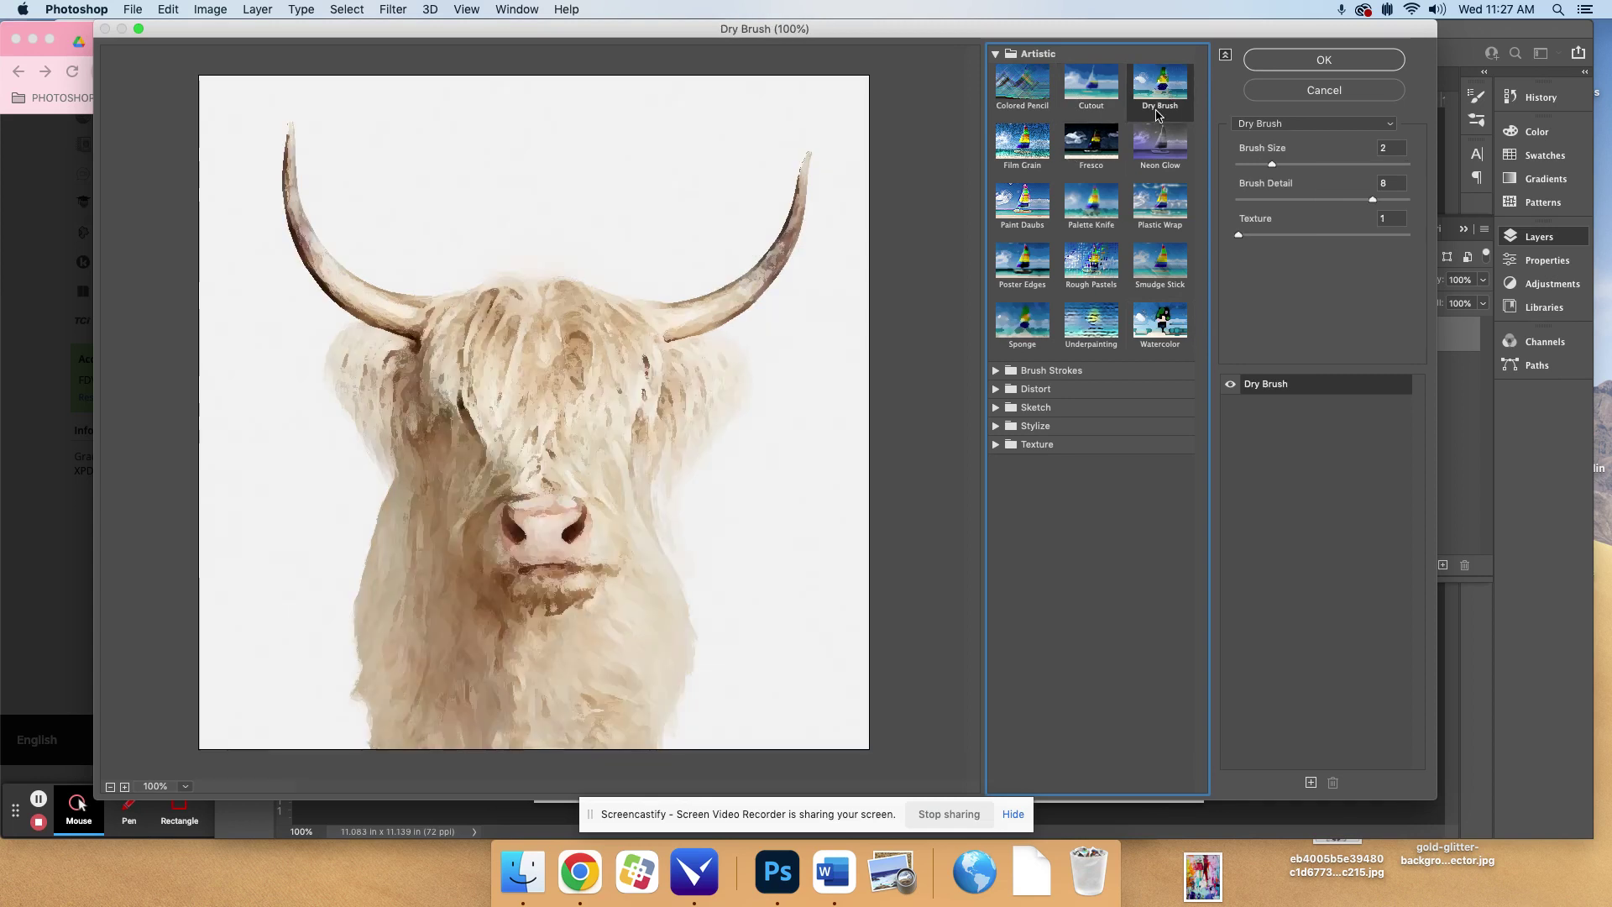
mouse_move(1259, 166)
mouse_down()
mouse_move(1343, 166)
mouse_move(1348, 205)
mouse_up()
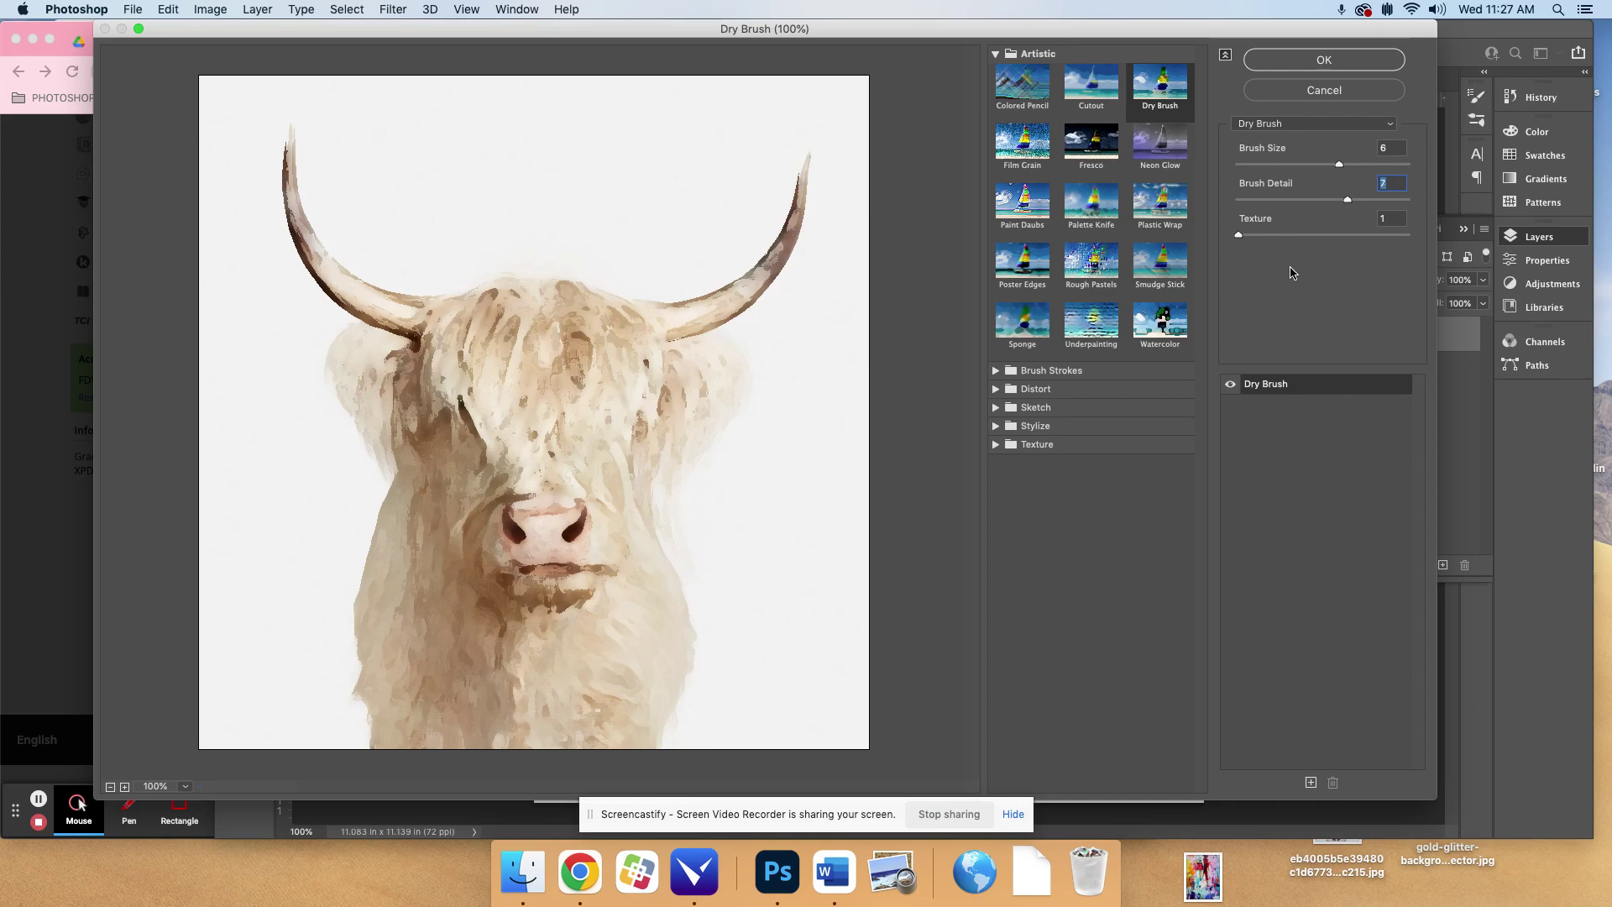
- Apply the artistic Cutout filter to the cow image with 8 levels, edge simplicity 4 and a lower edge fidelity
click(1085, 83)
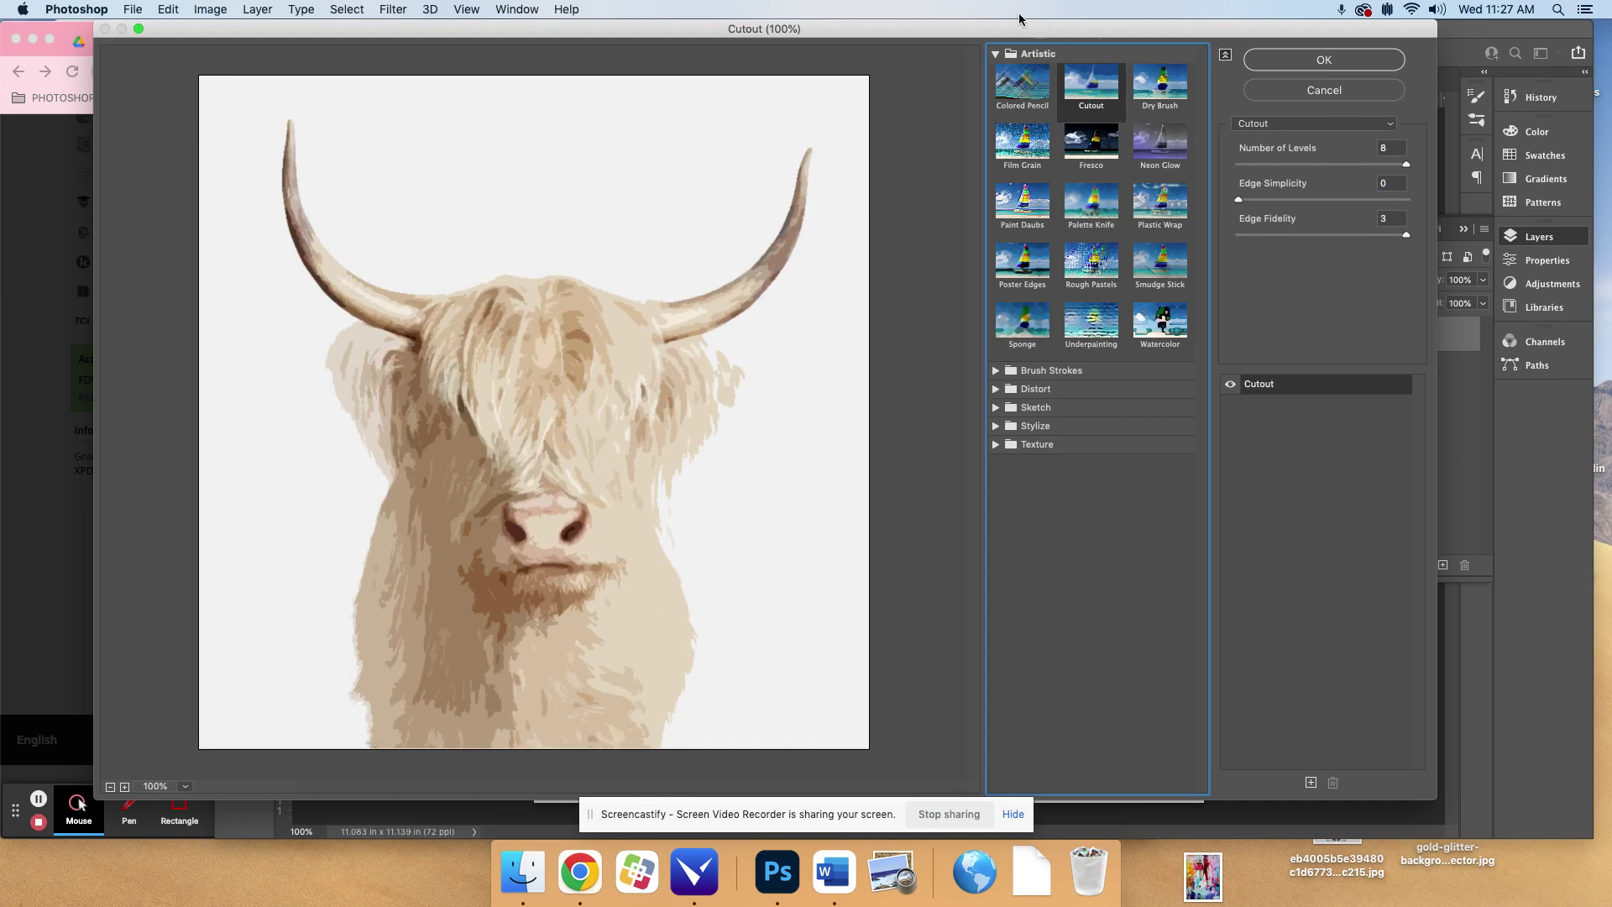
click(996, 371)
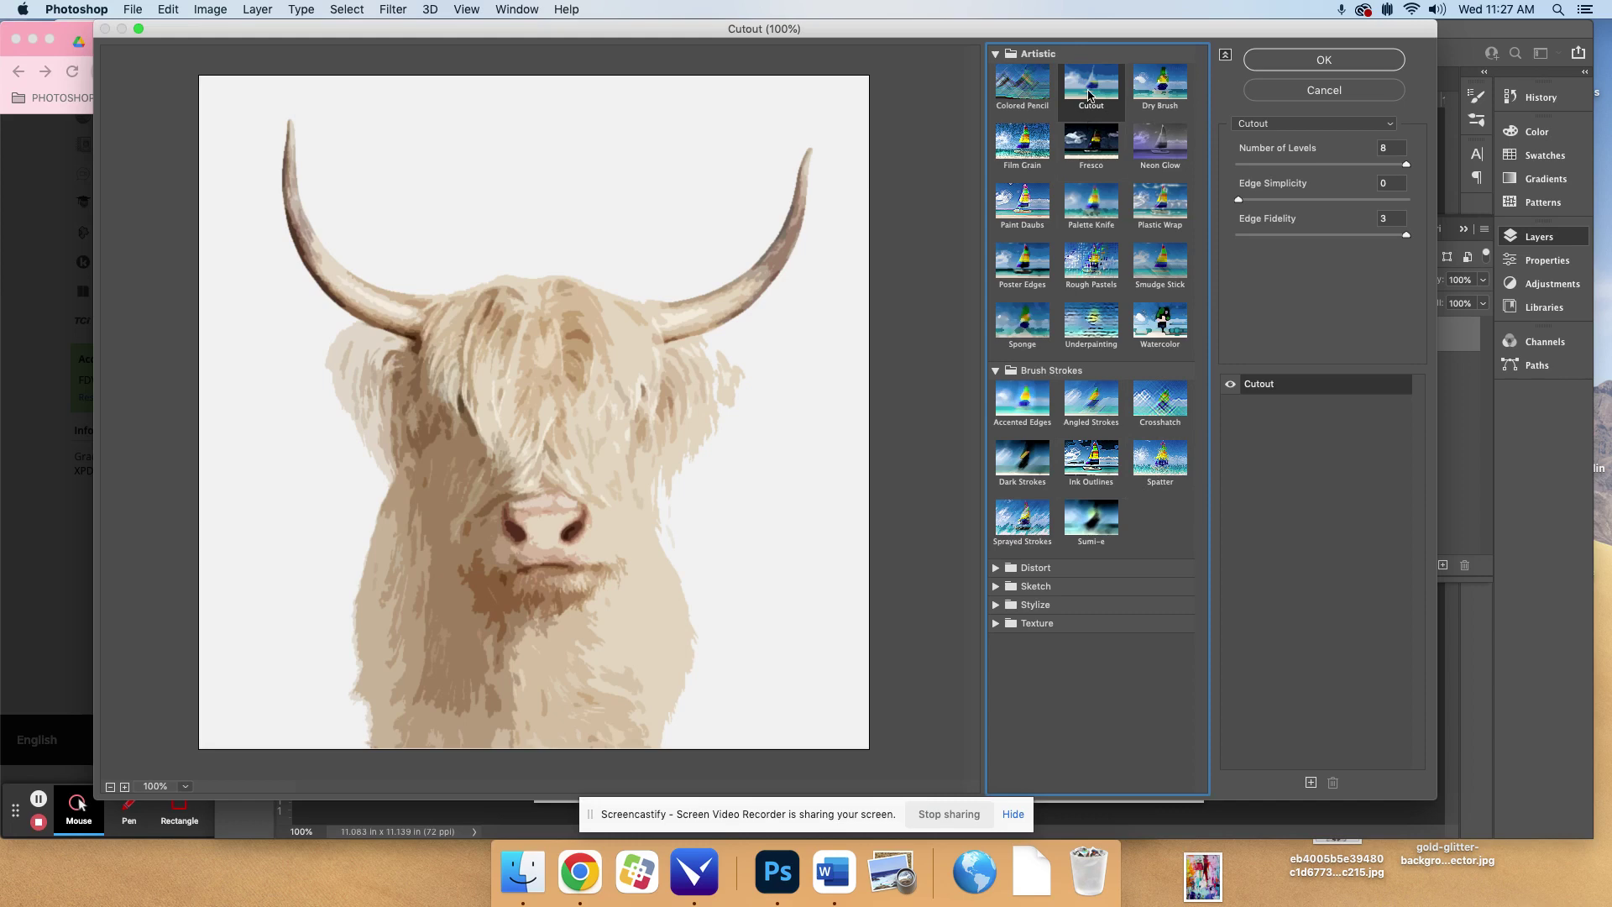
drag(1353, 165, 1341, 165)
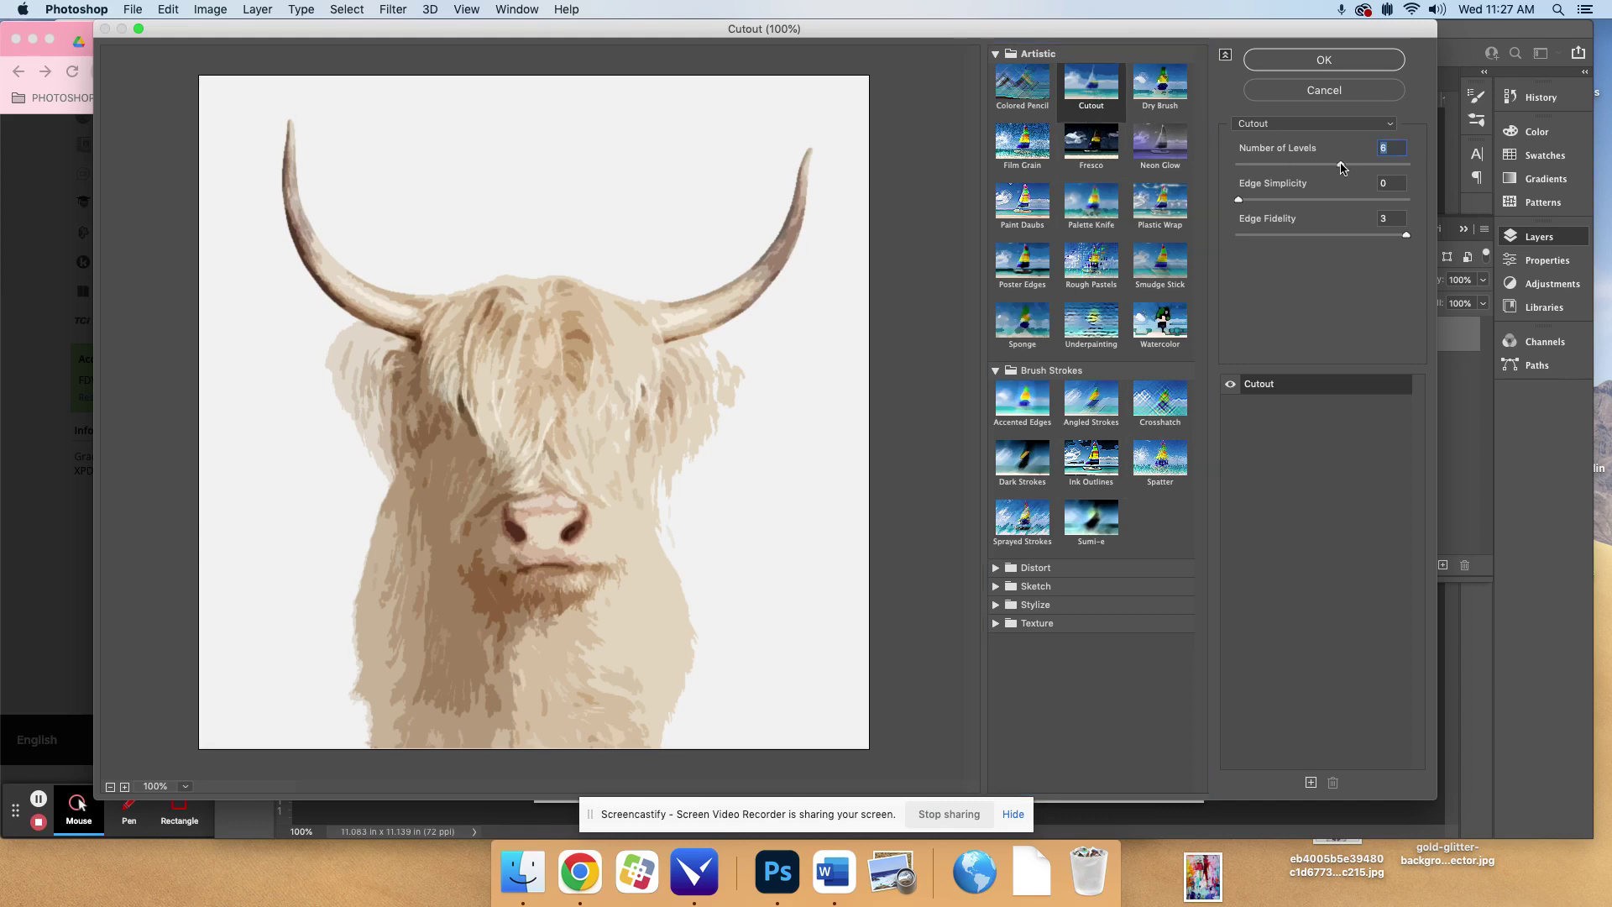
click(1378, 166)
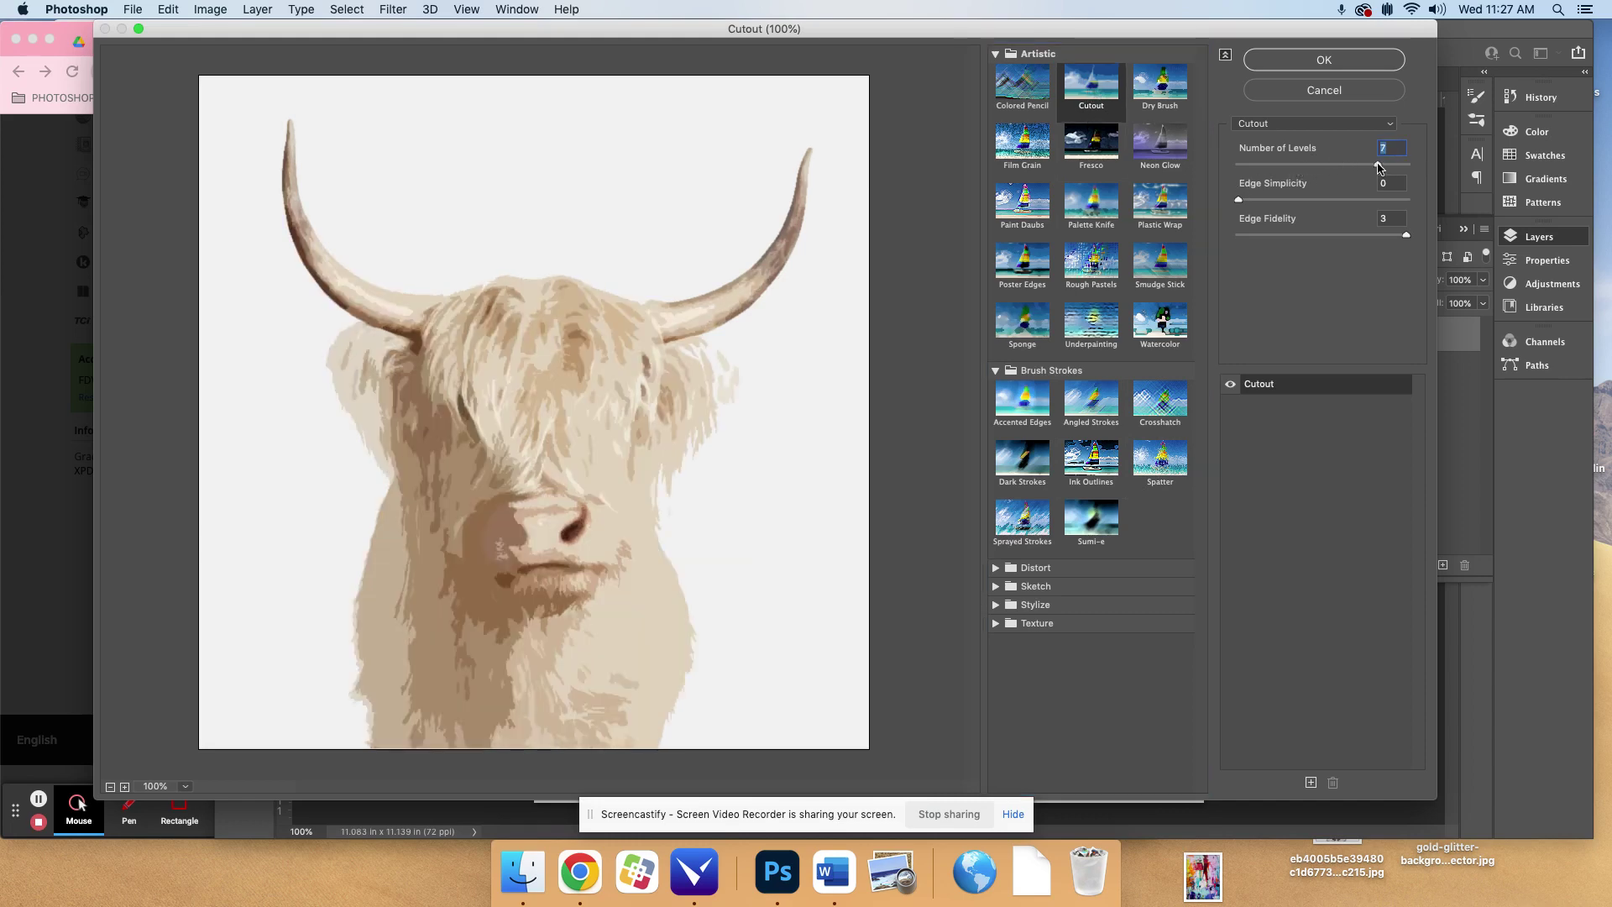
drag(1381, 165, 1408, 167)
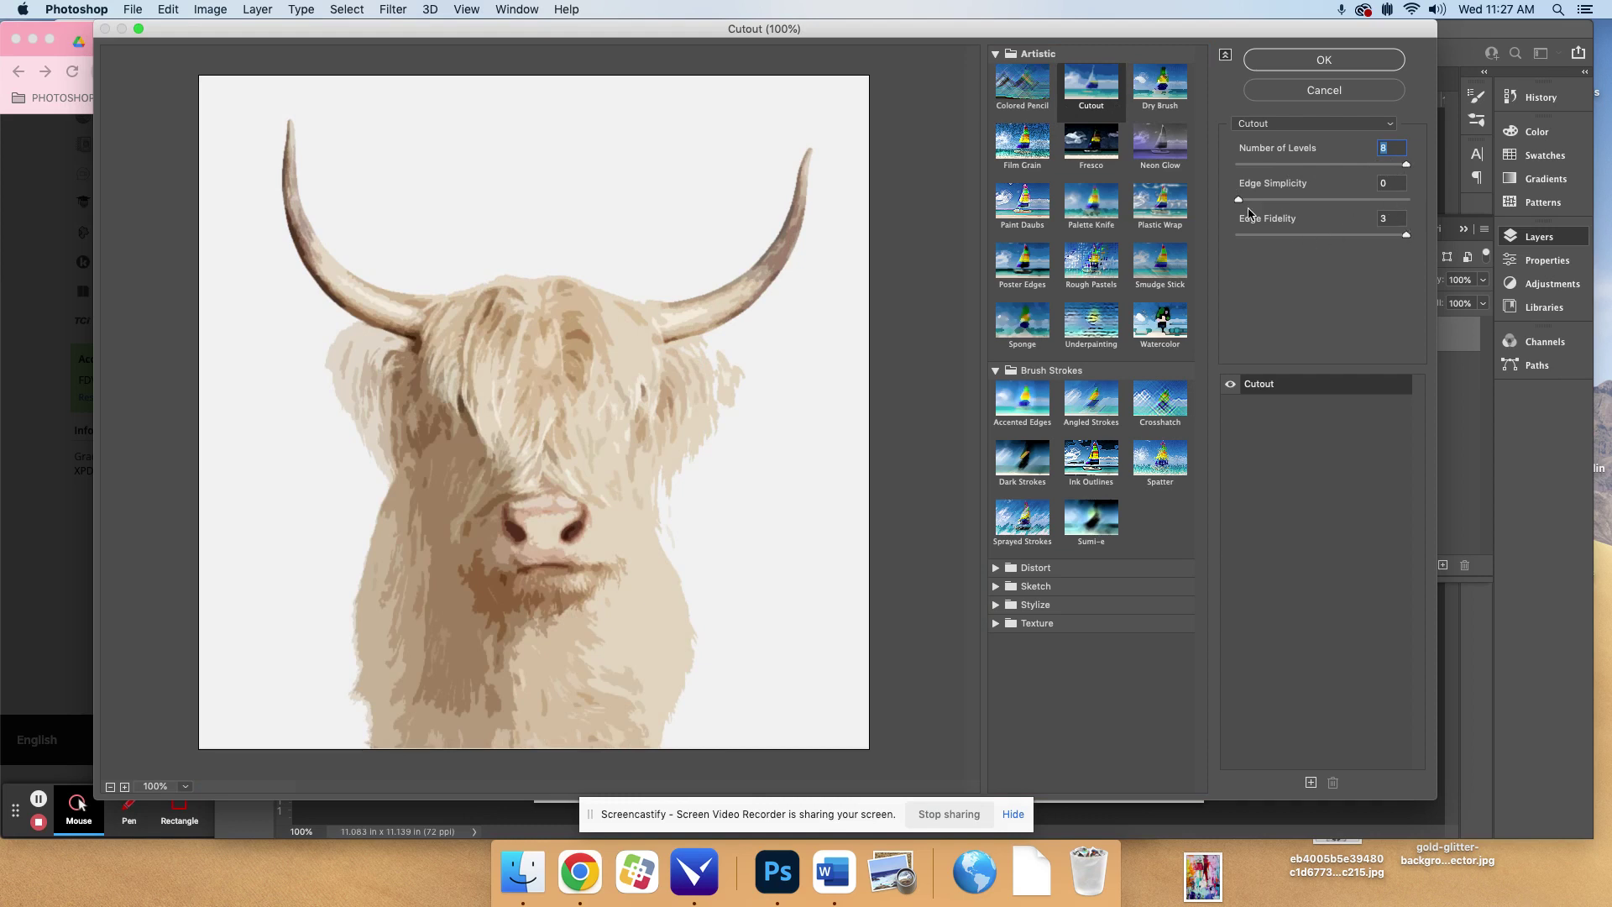
drag(1240, 200, 1310, 202)
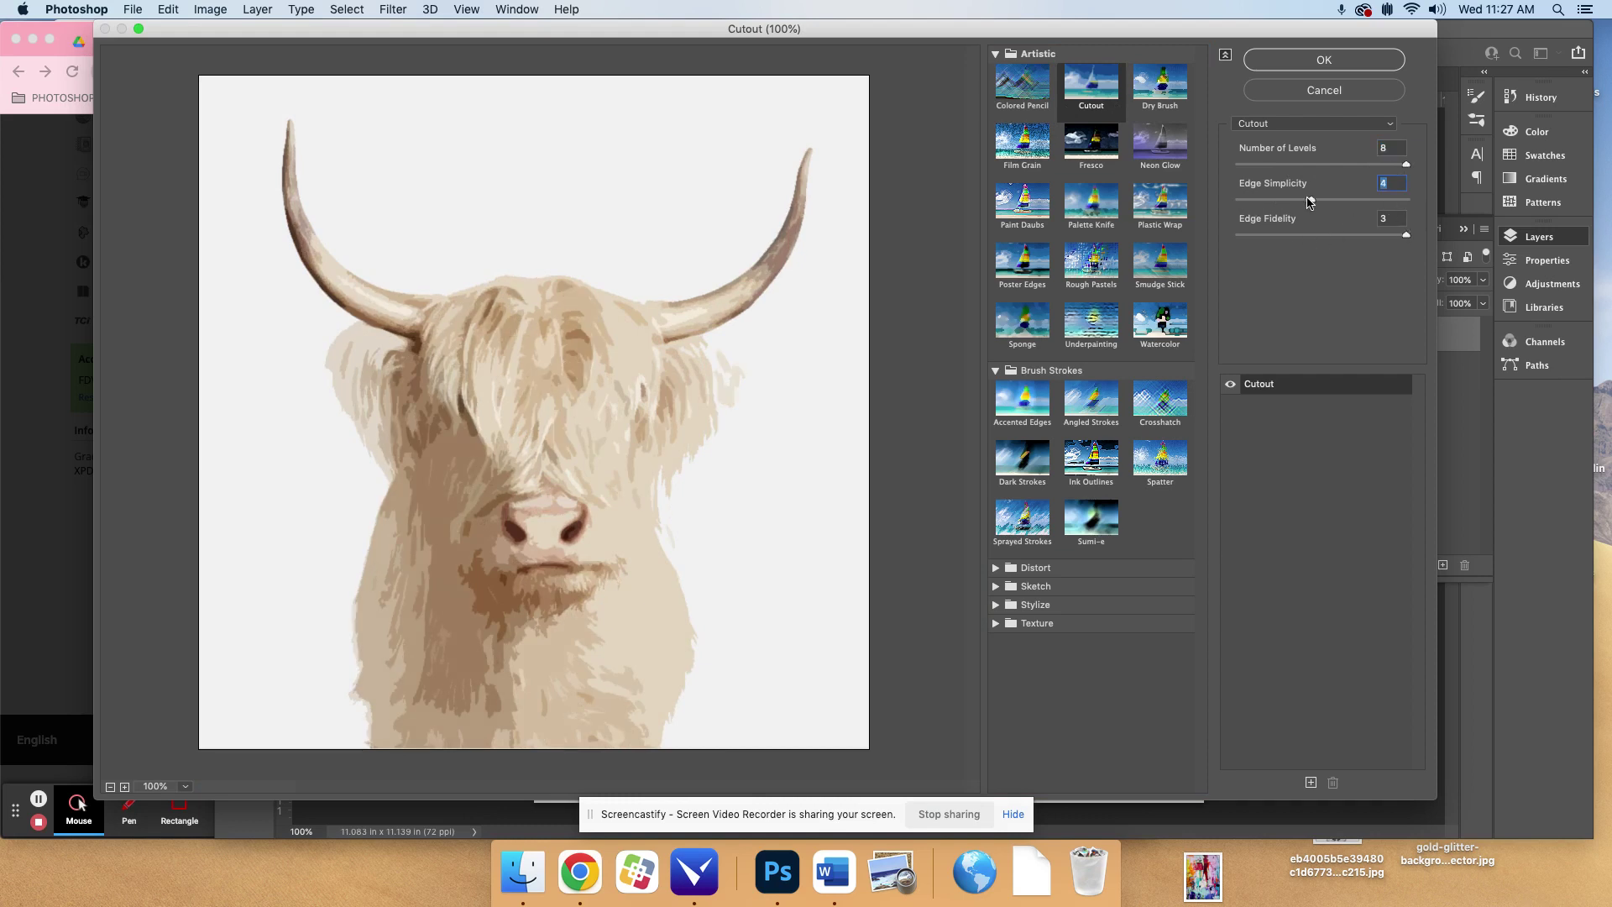
click(1321, 236)
click(1283, 61)
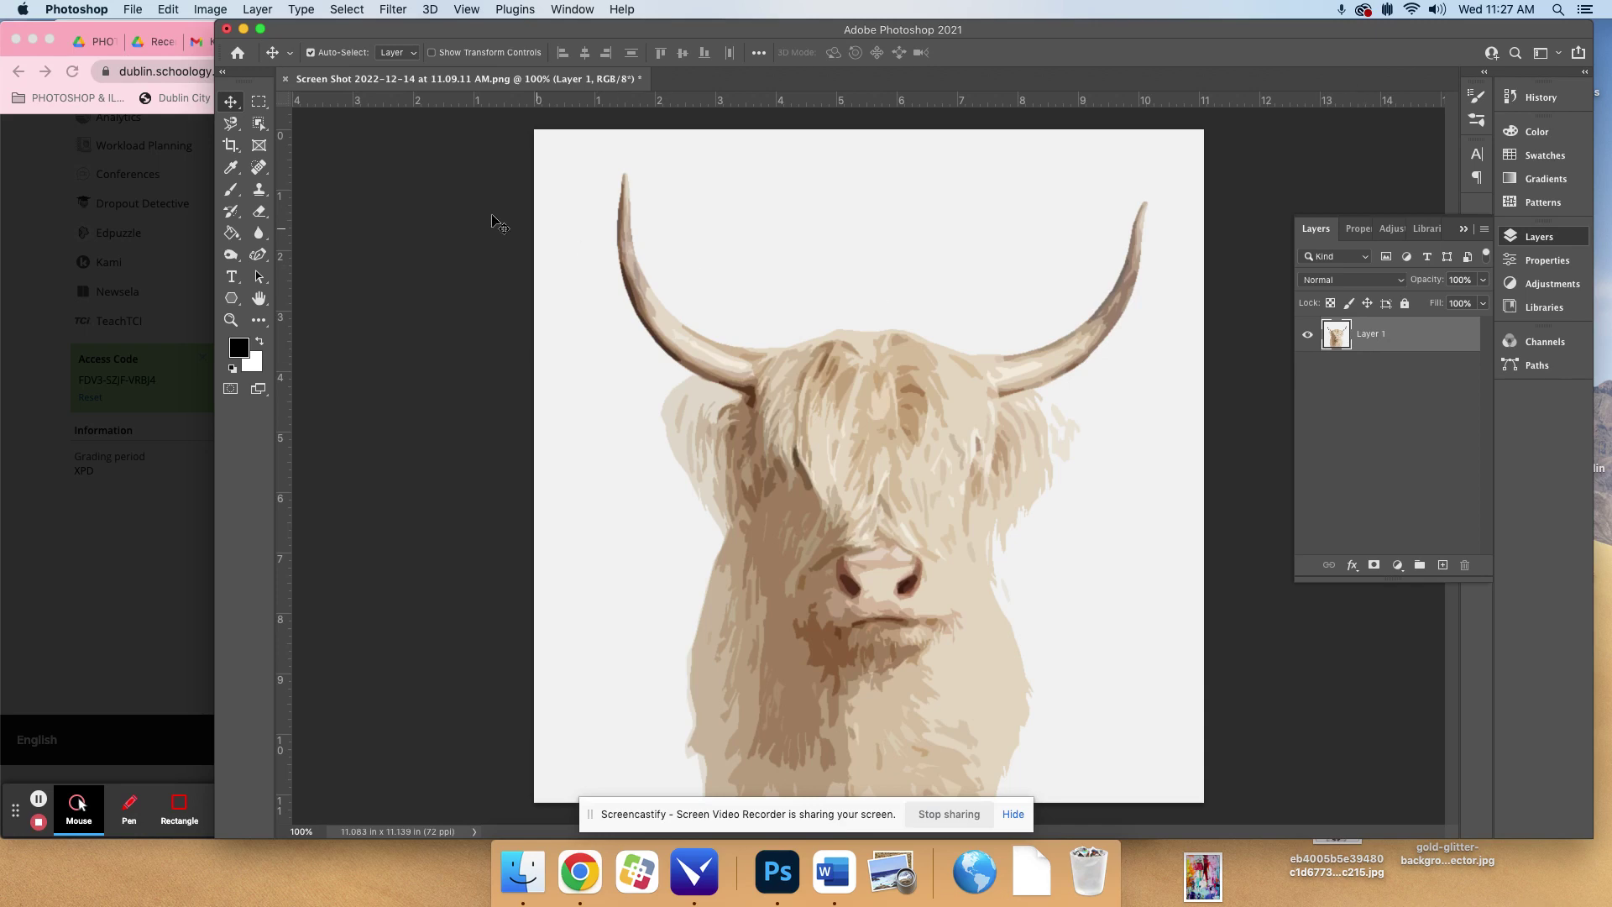
click(136, 9)
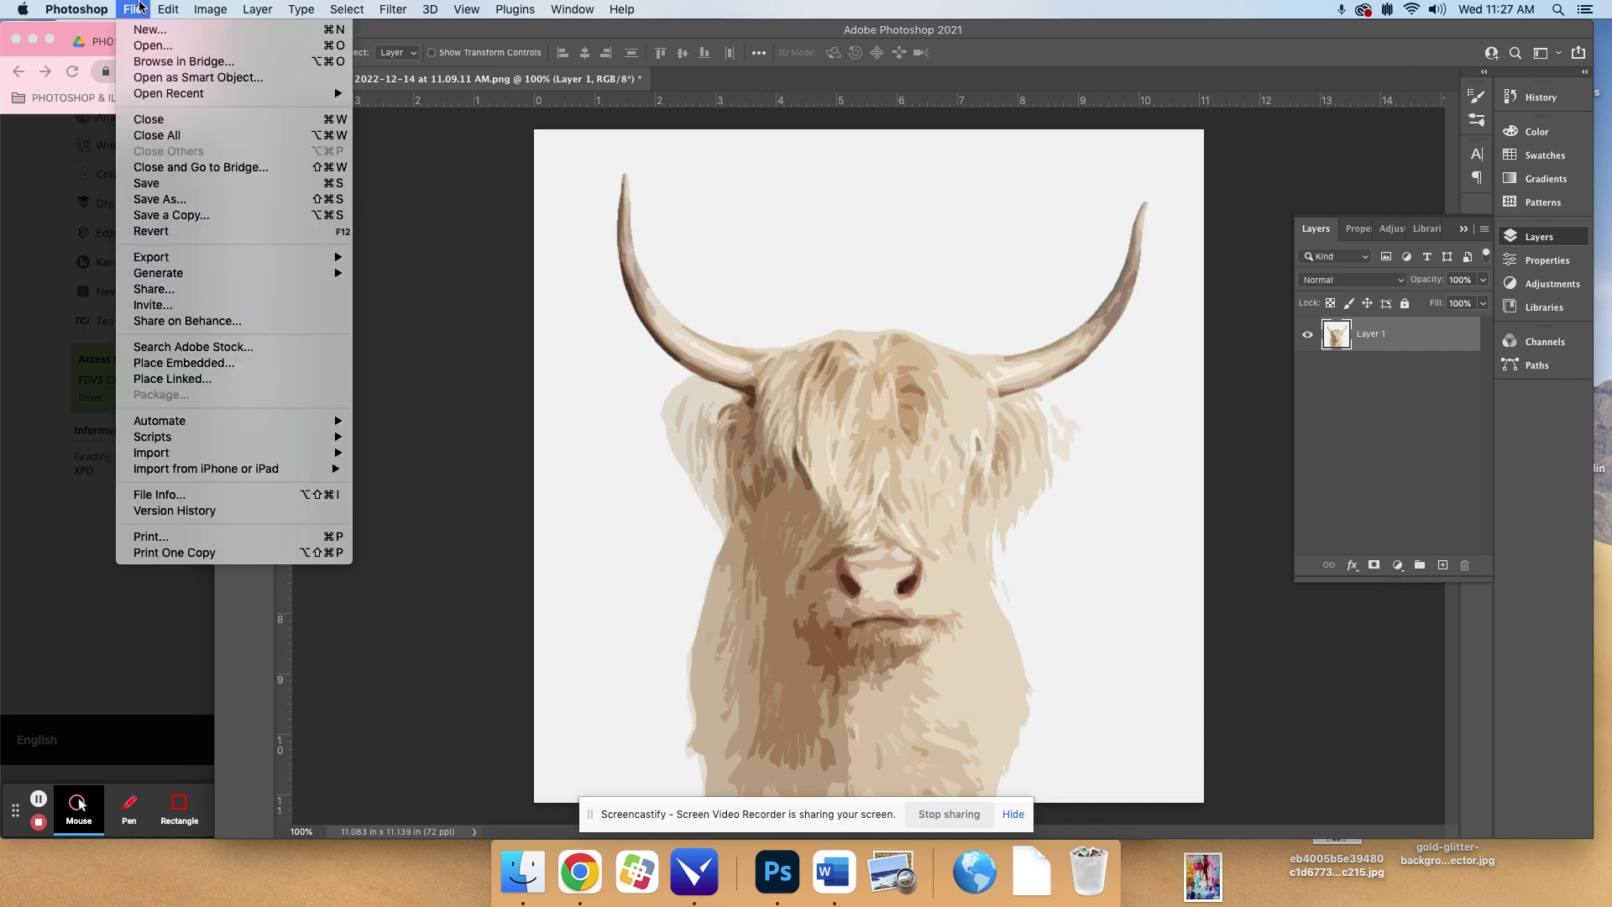
click(140, 8)
click(379, 7)
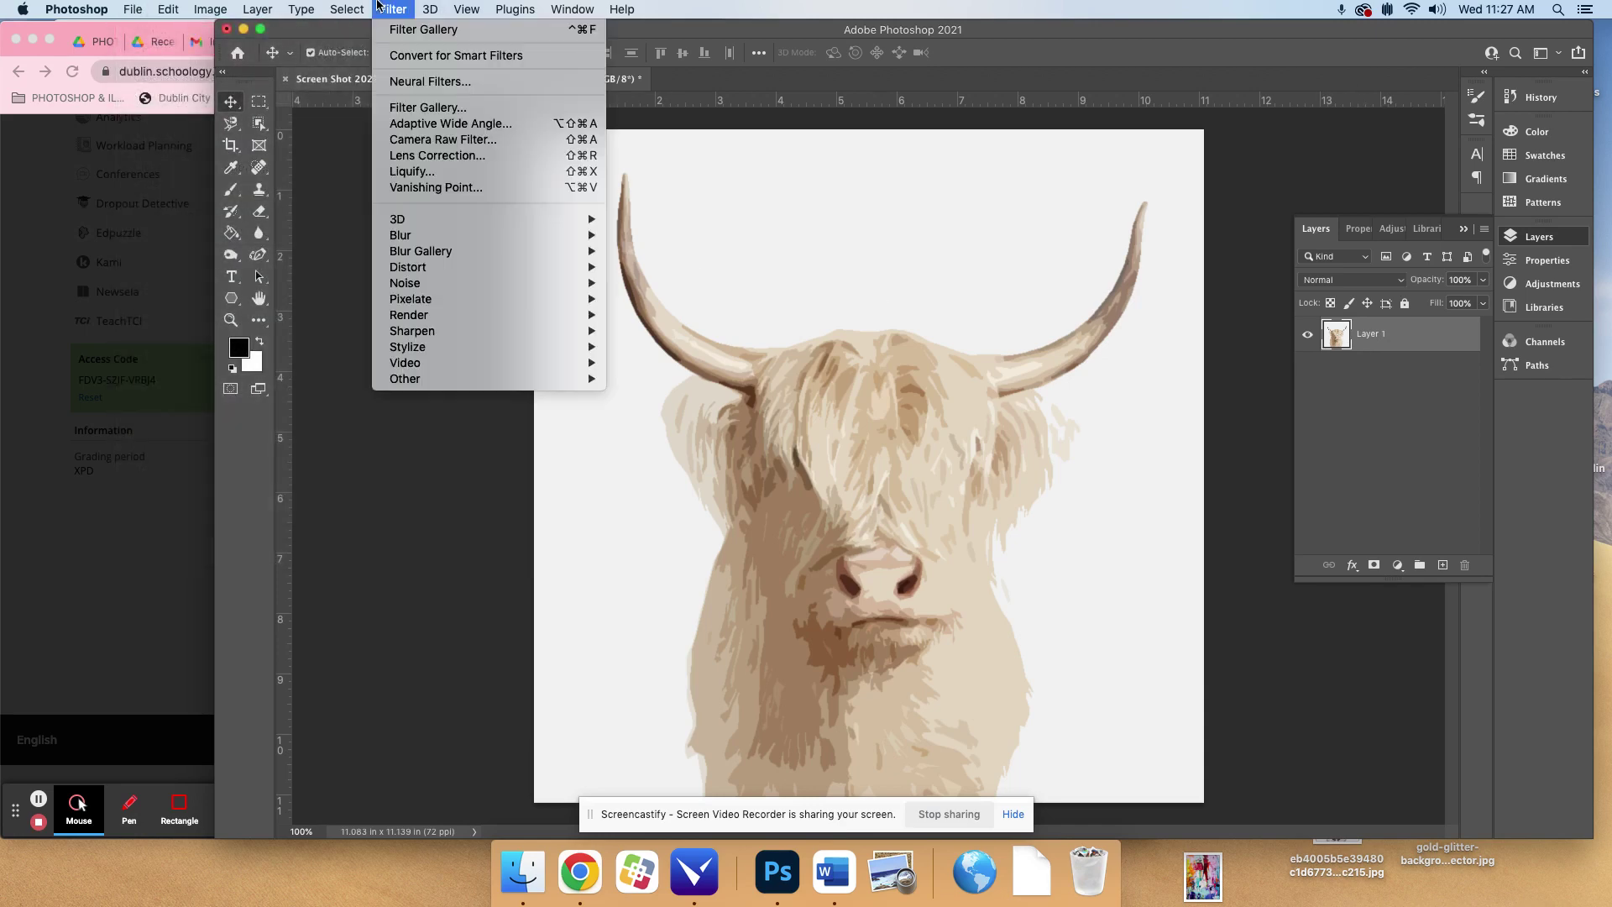
click(379, 6)
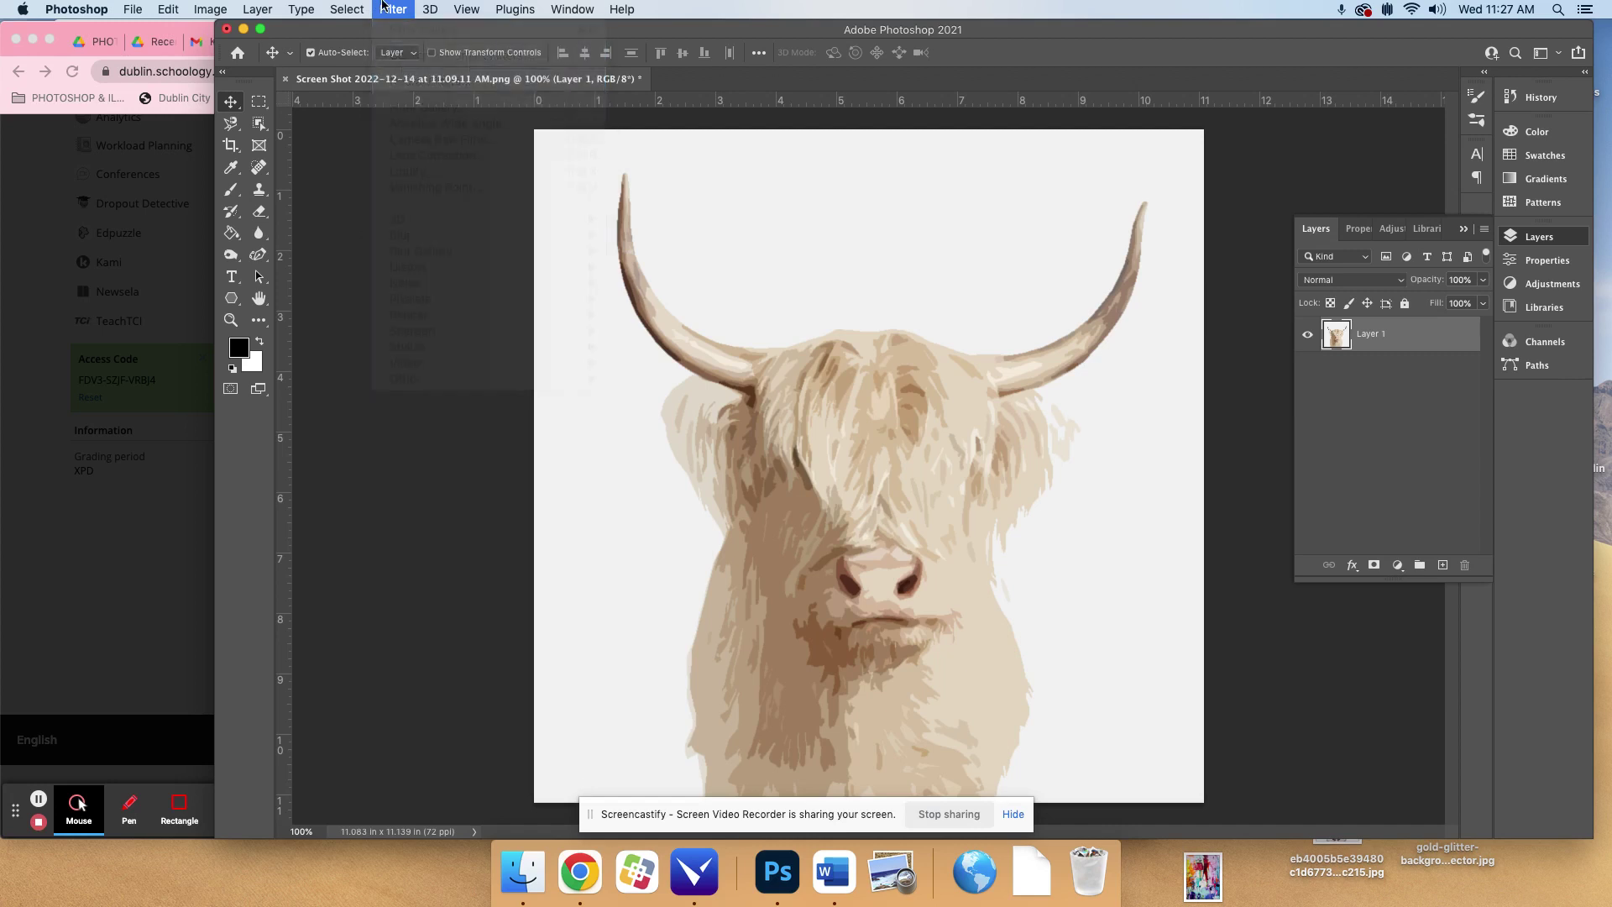
- Save a copy of the Cutout version as CutOut Filter.jpg in Documents, in JPEG format at maximum quality 12
click(131, 7)
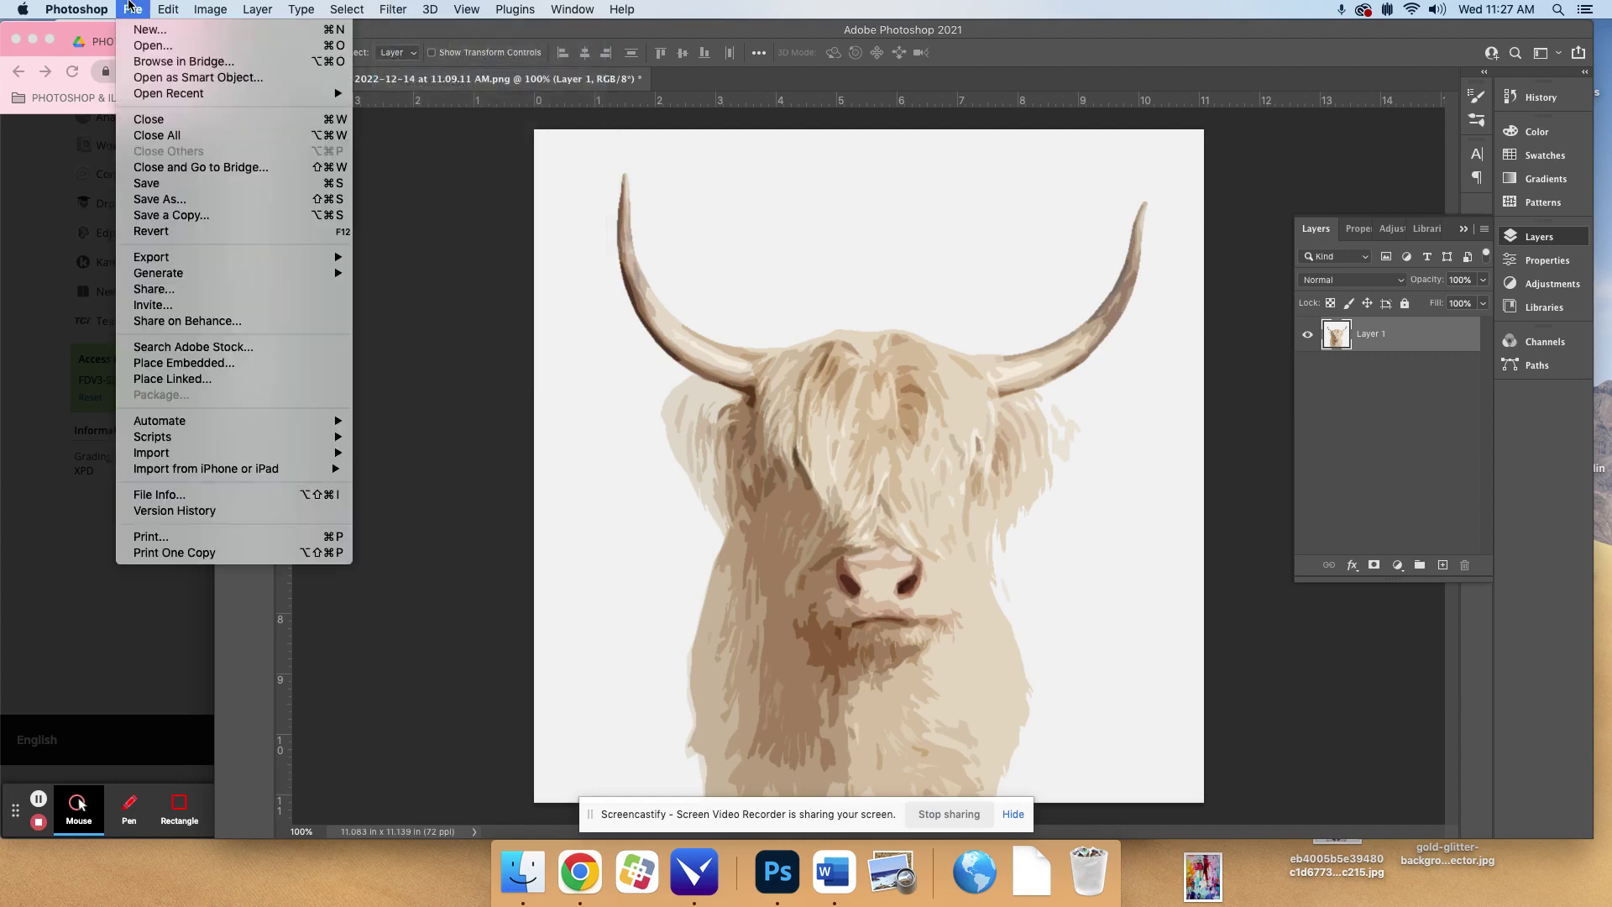
click(162, 217)
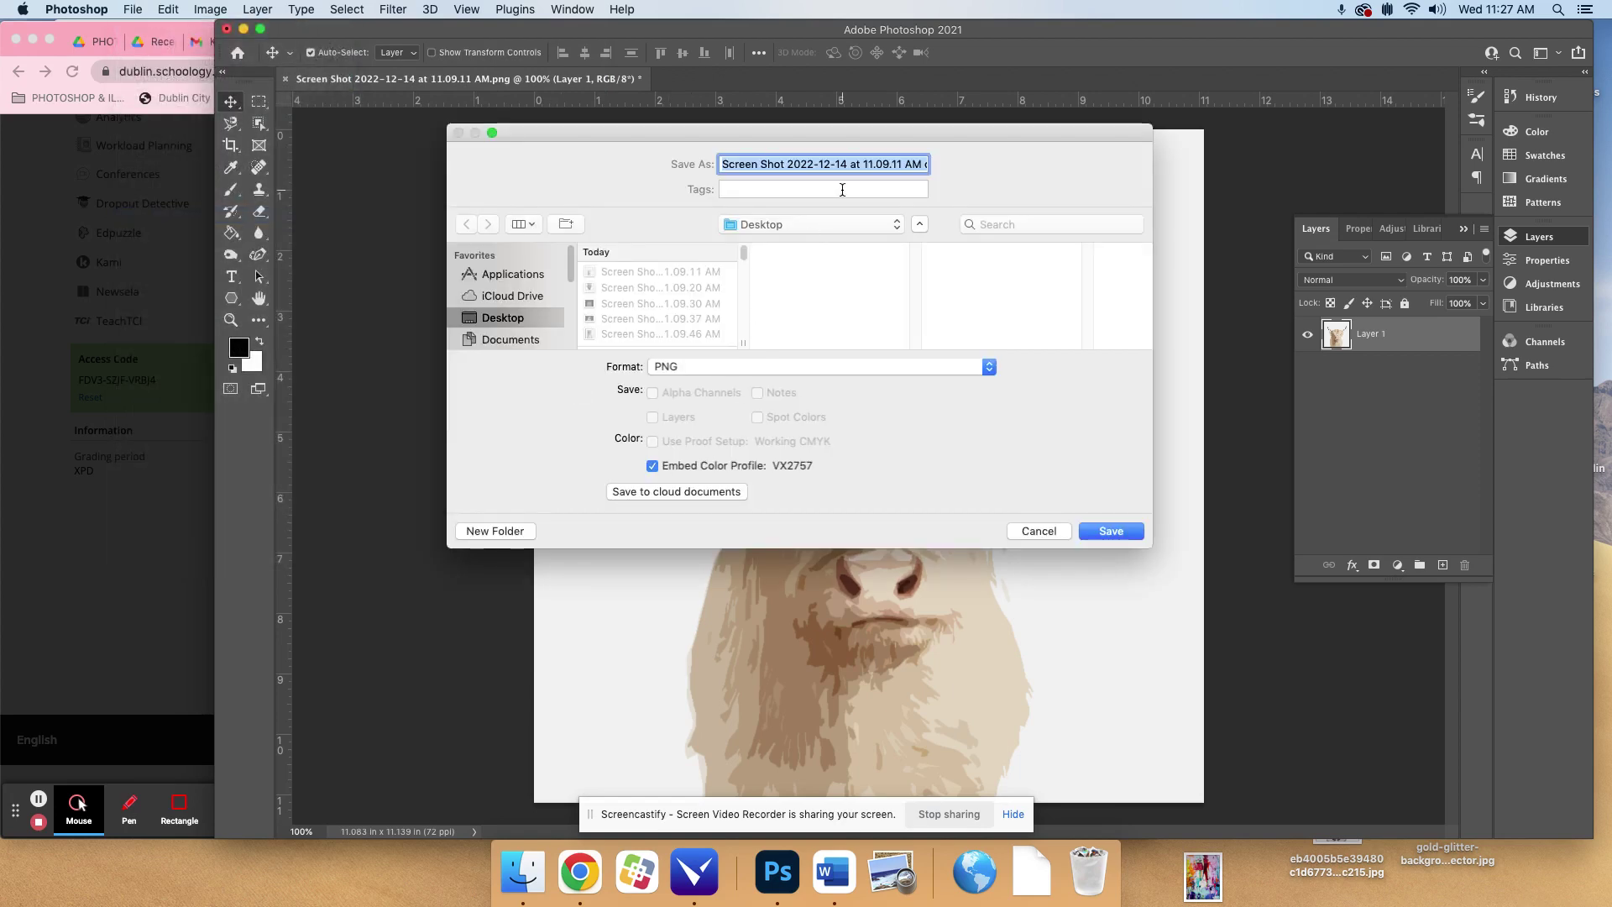
text(CutOut Filter.png)
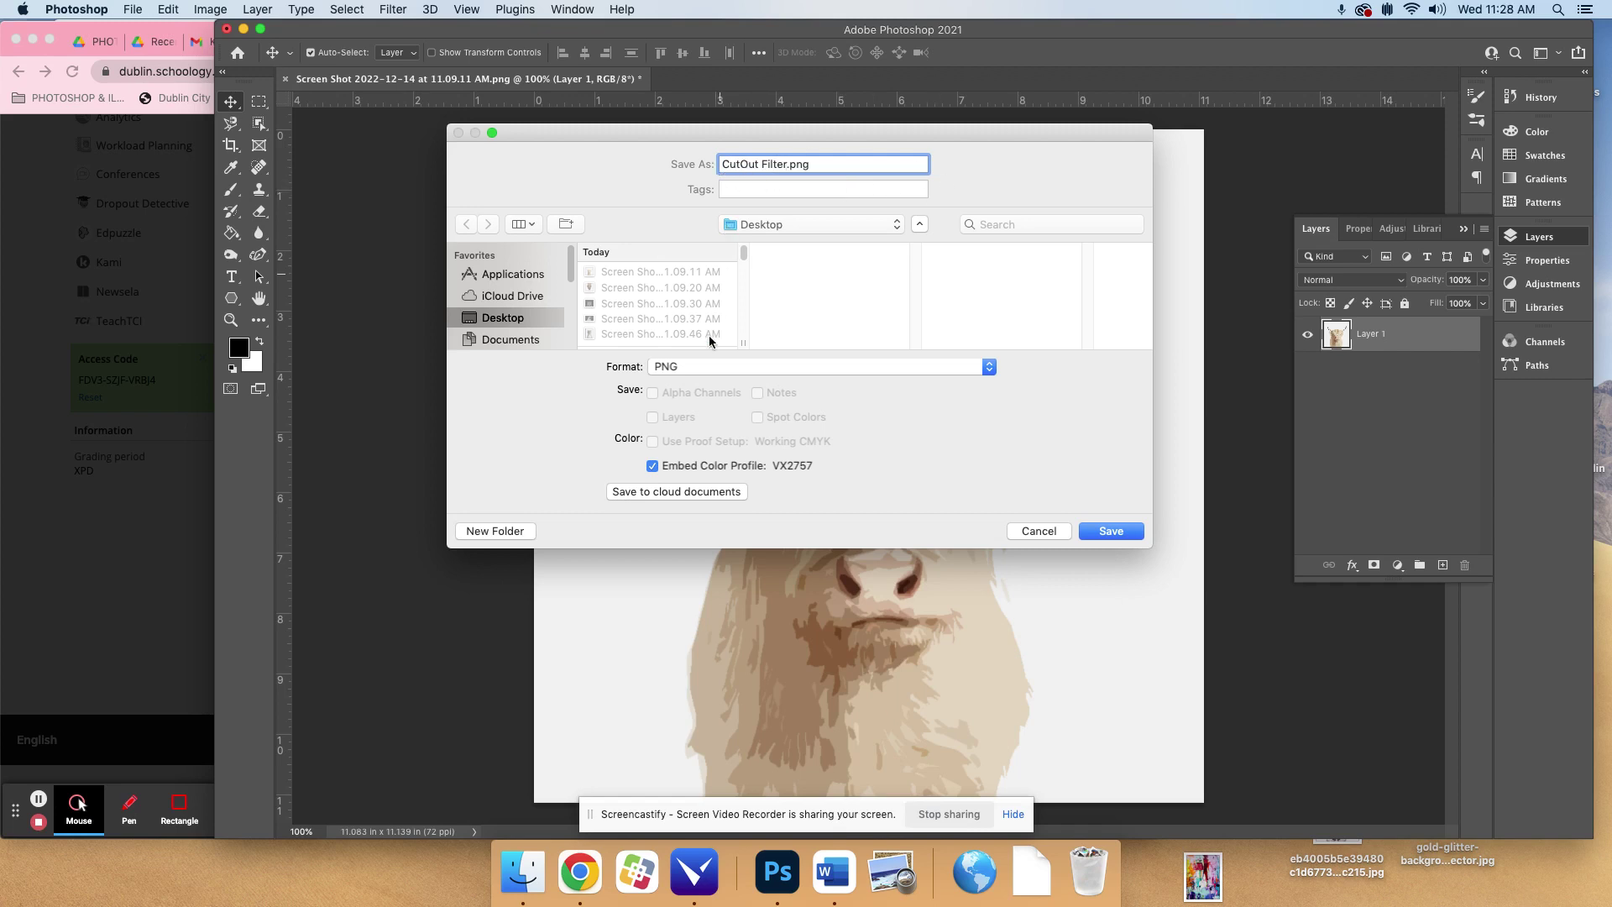
click(507, 340)
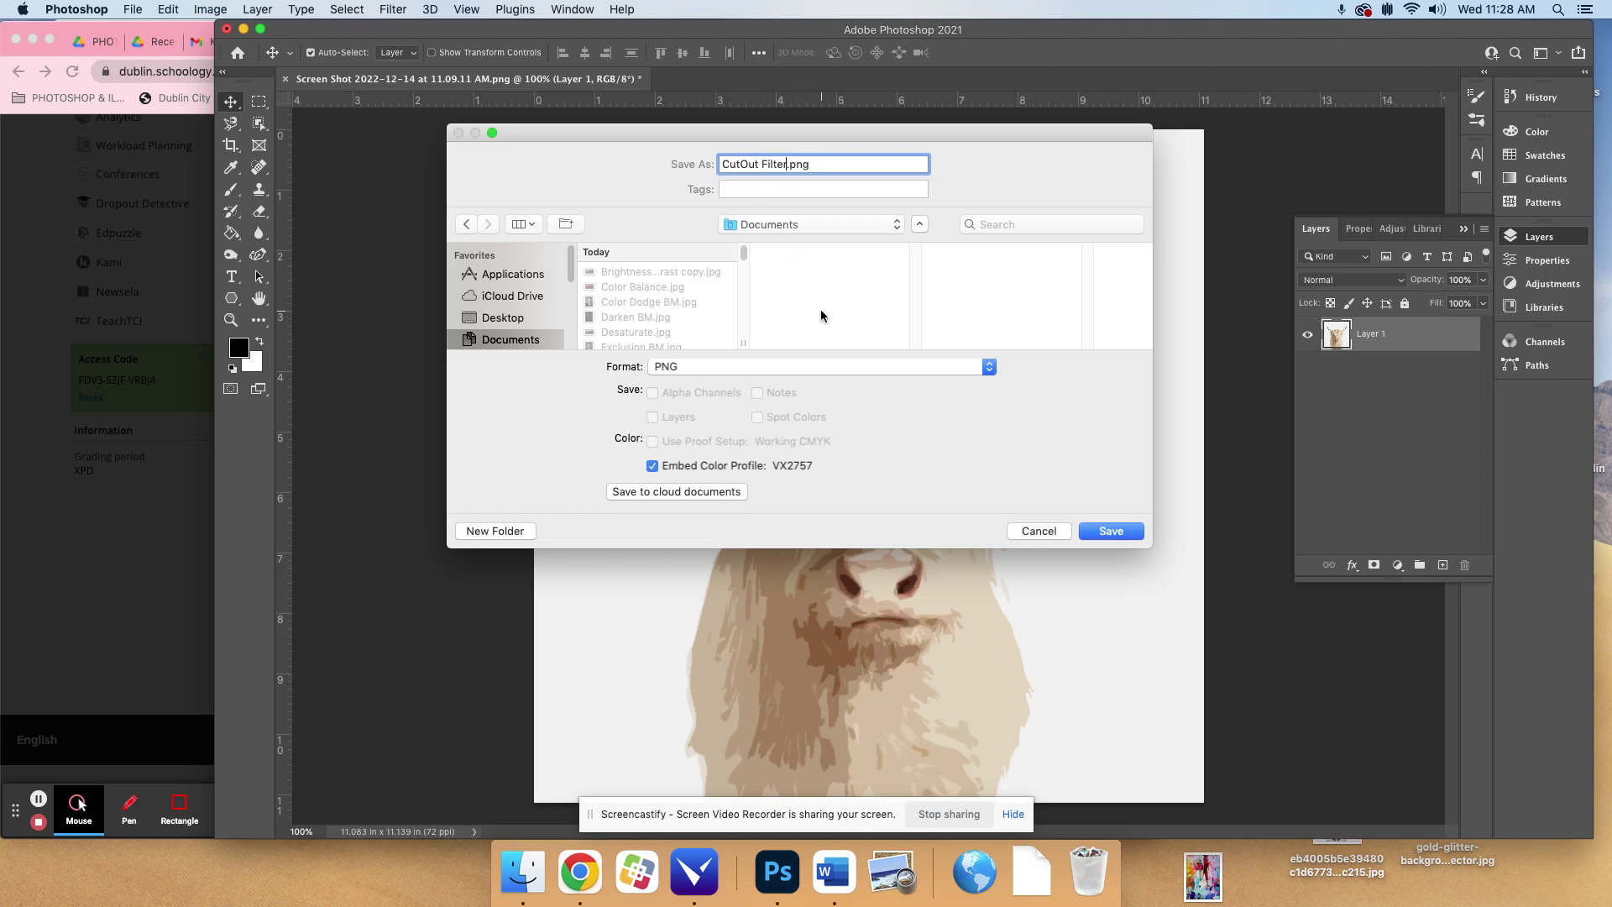
click(749, 368)
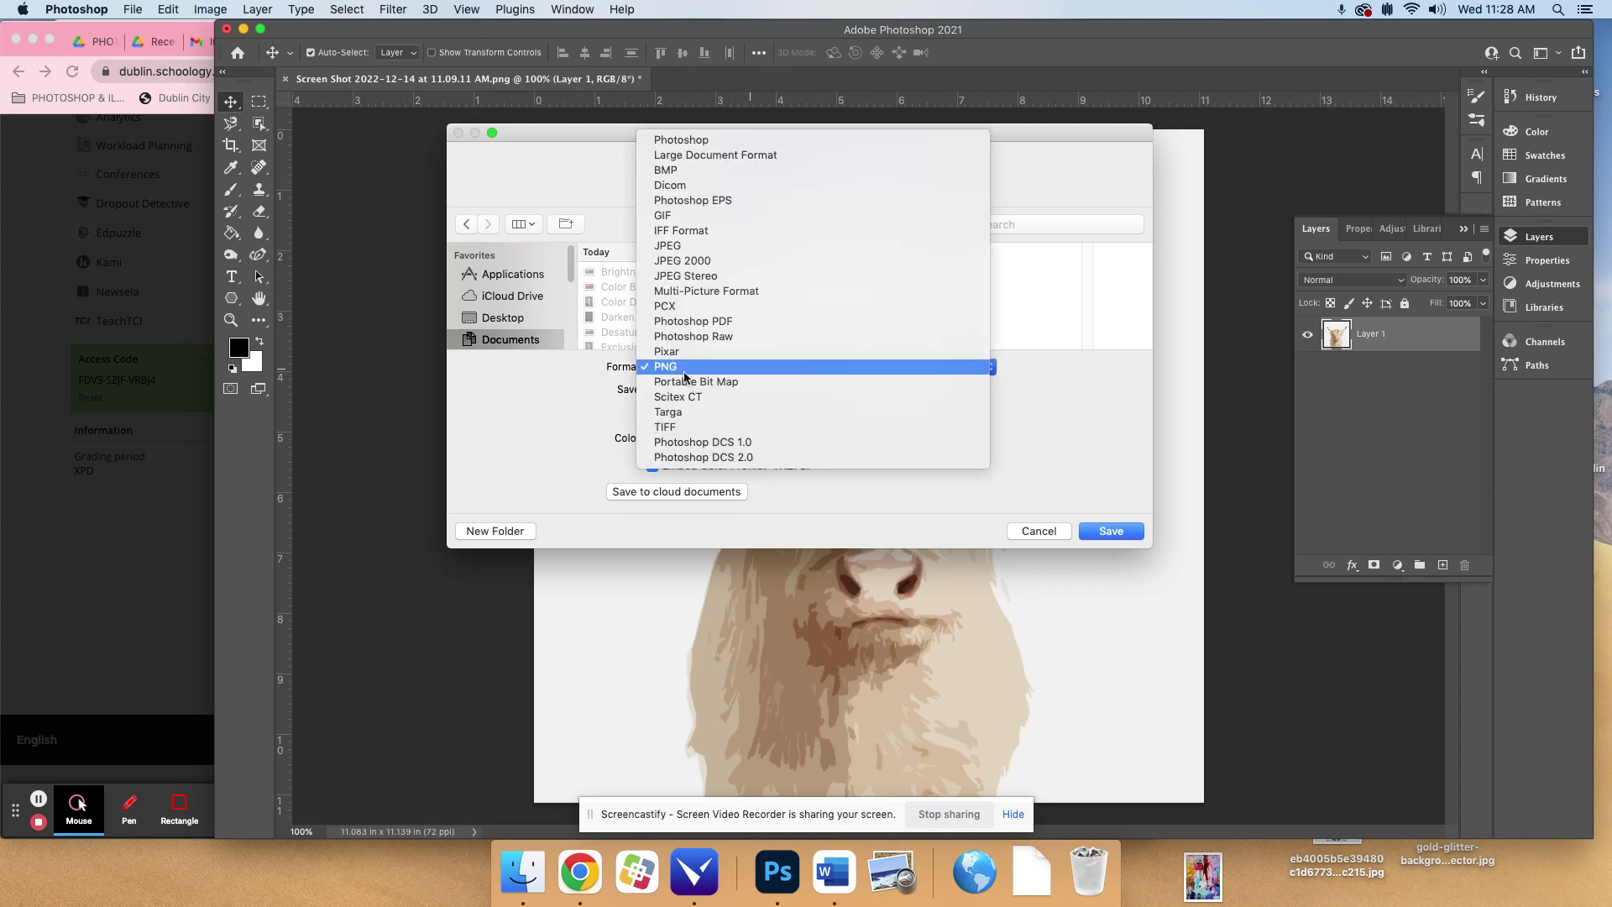
click(672, 245)
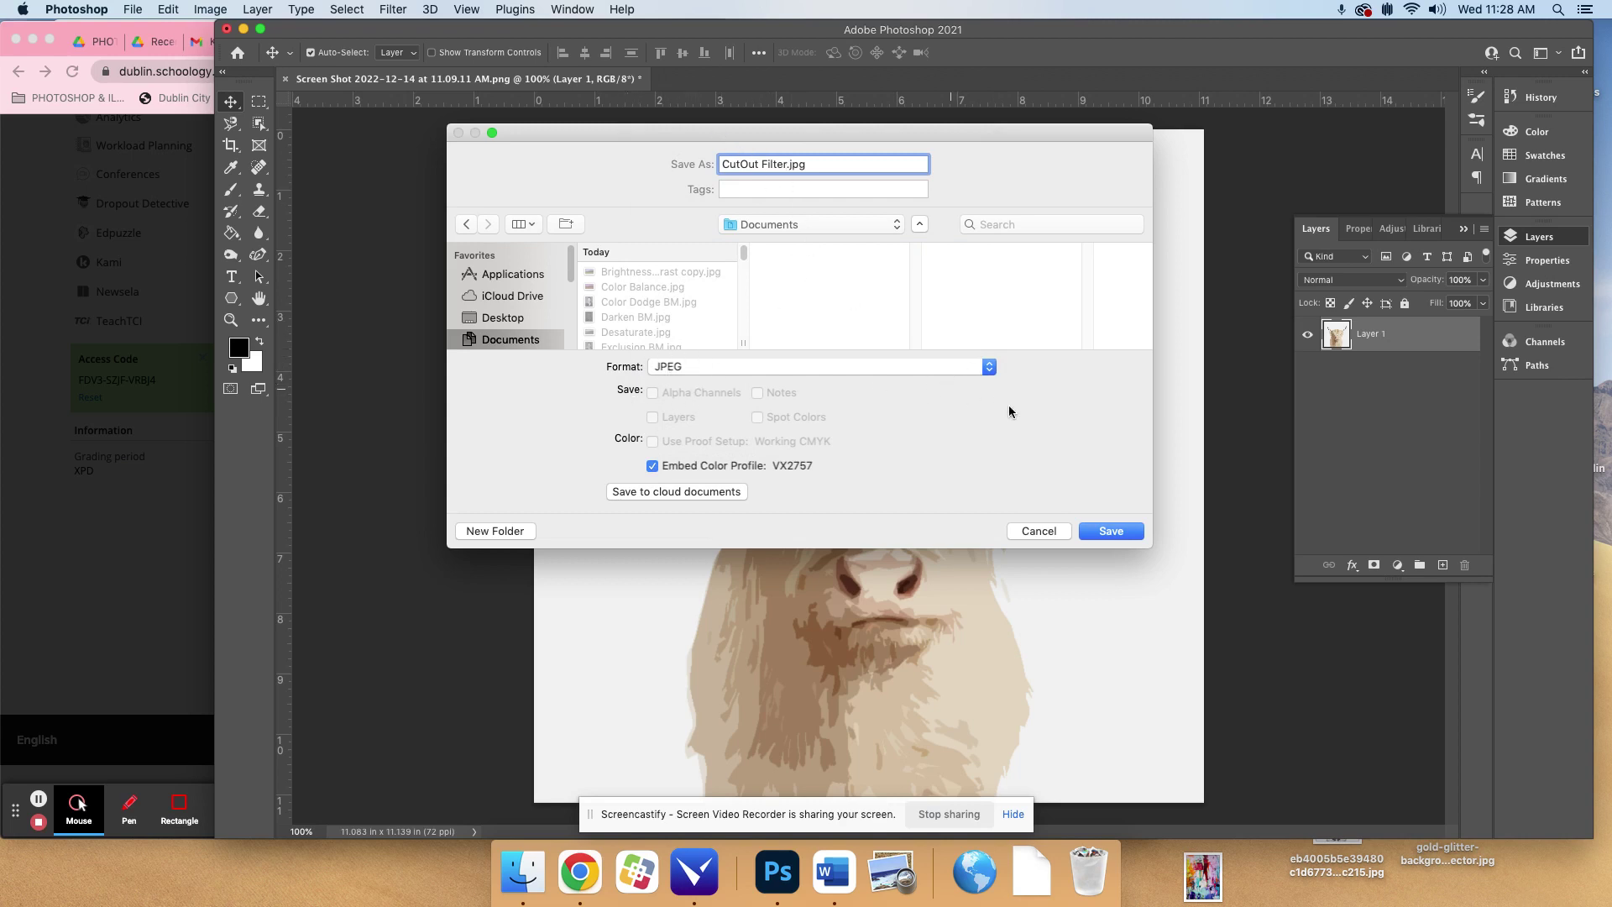
click(1120, 533)
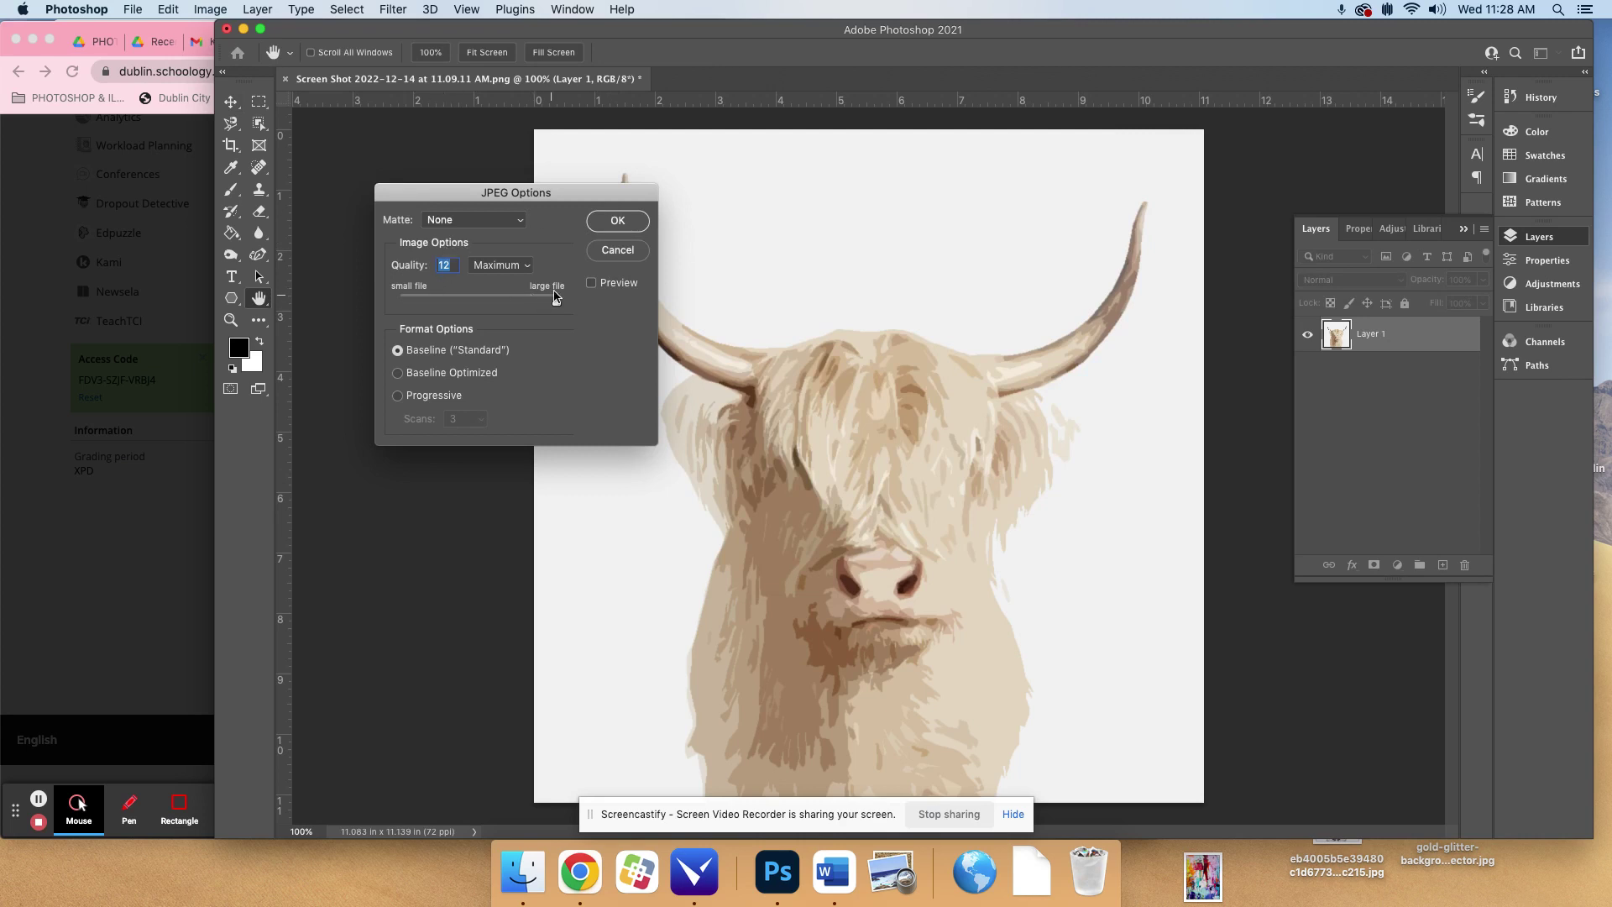
click(617, 220)
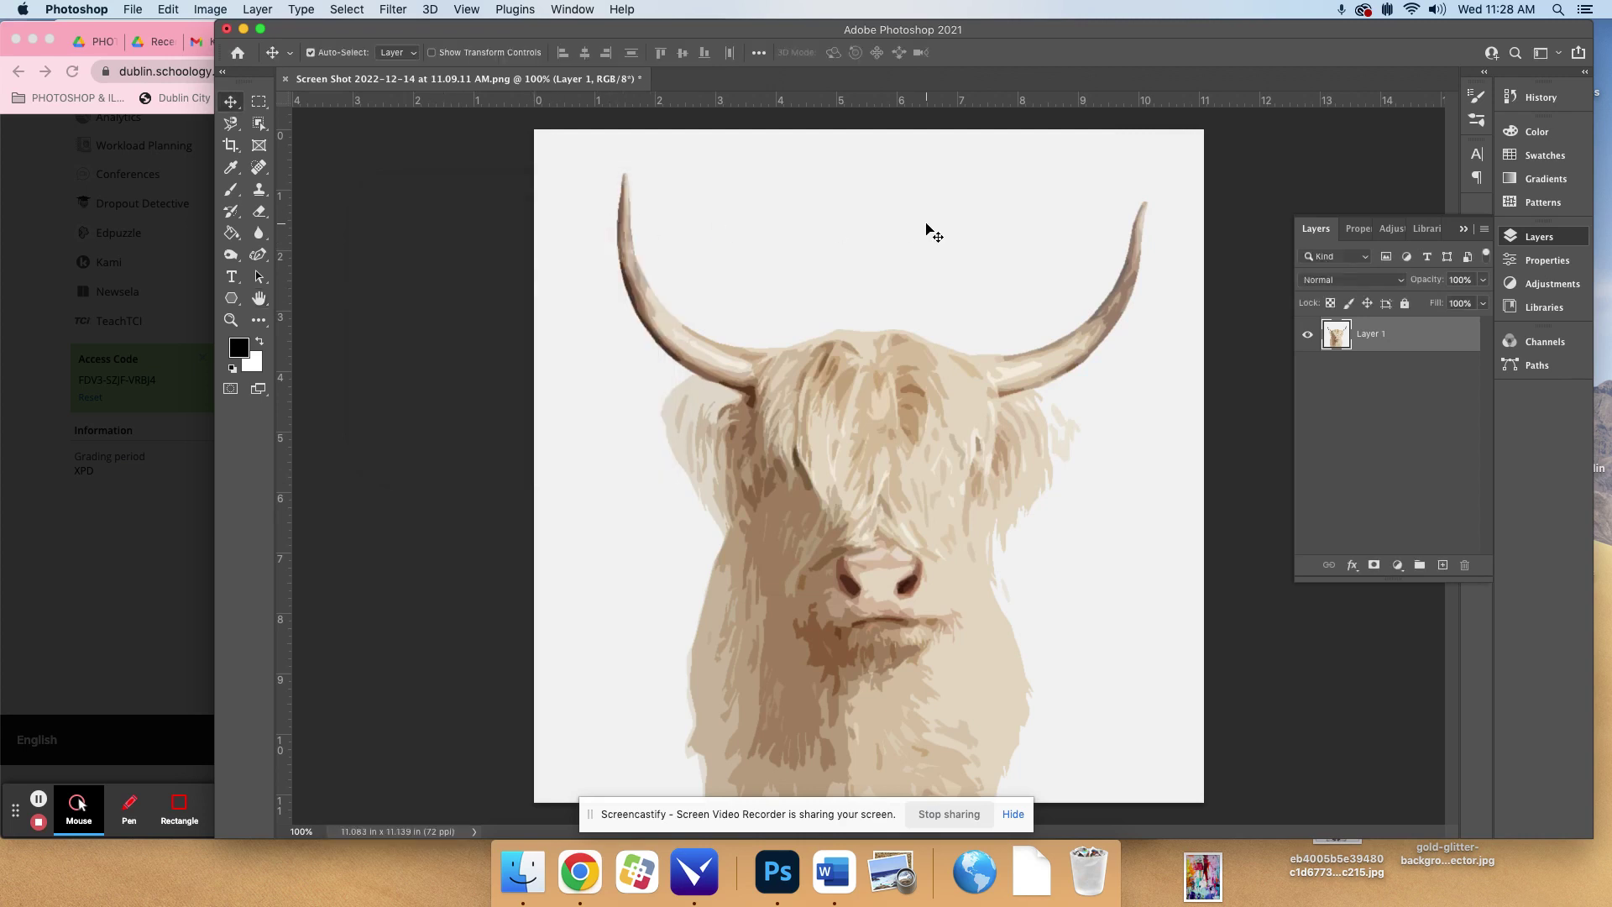
- Revert the cow image to its Open state in the History
click(1526, 98)
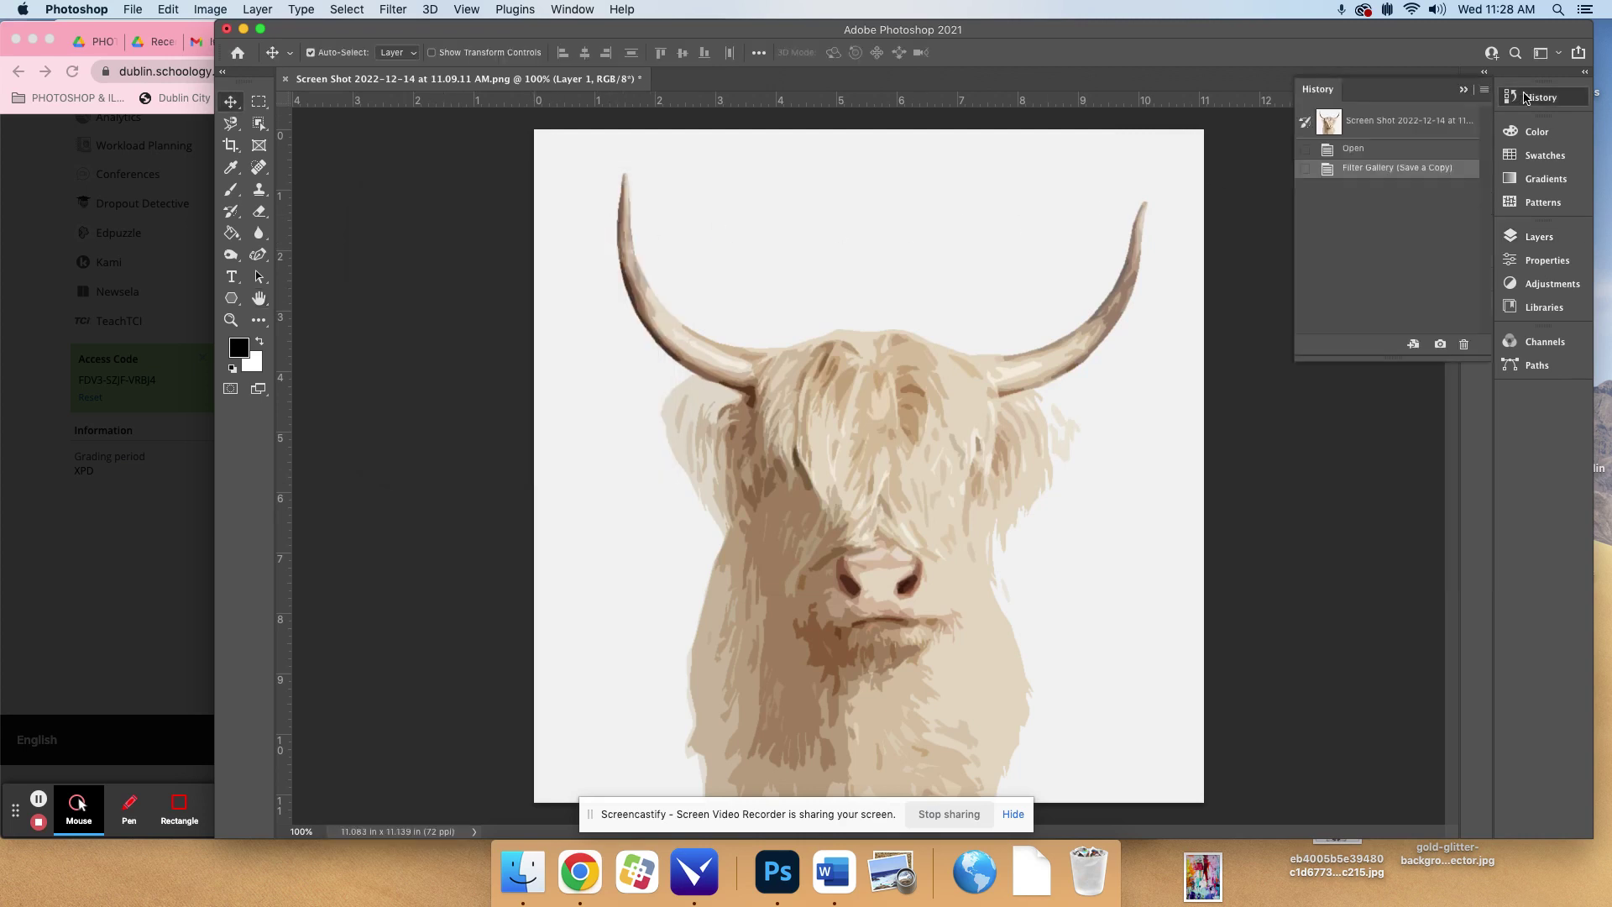
click(1348, 151)
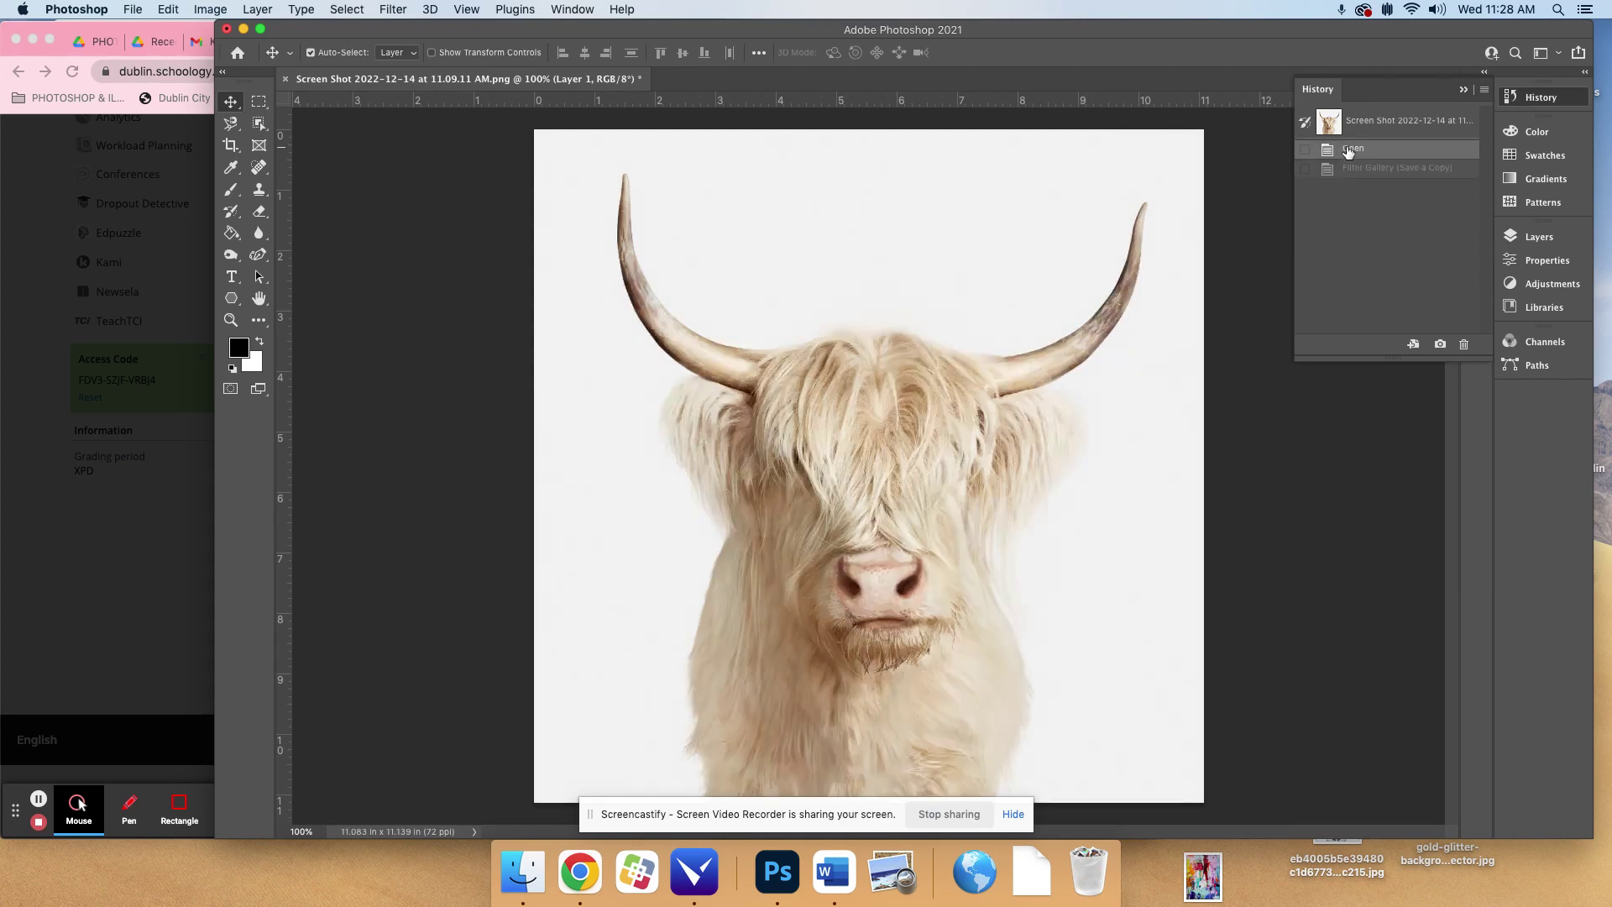
click(1522, 96)
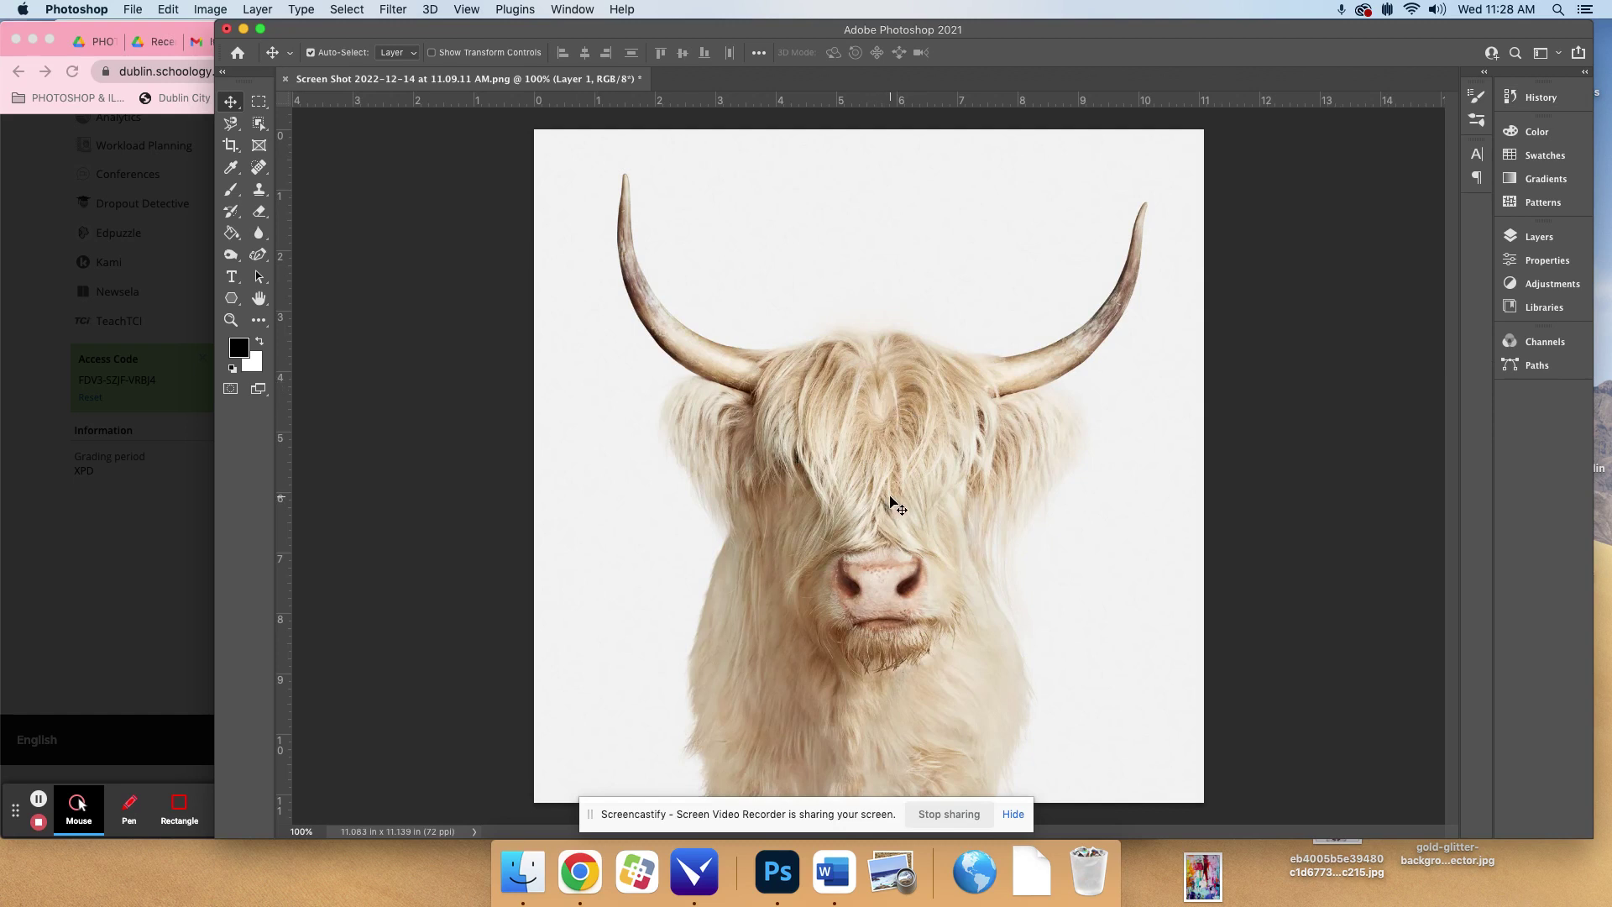
- Try reapplying the last Filter Gallery effect to the original photo and undo it
click(394, 9)
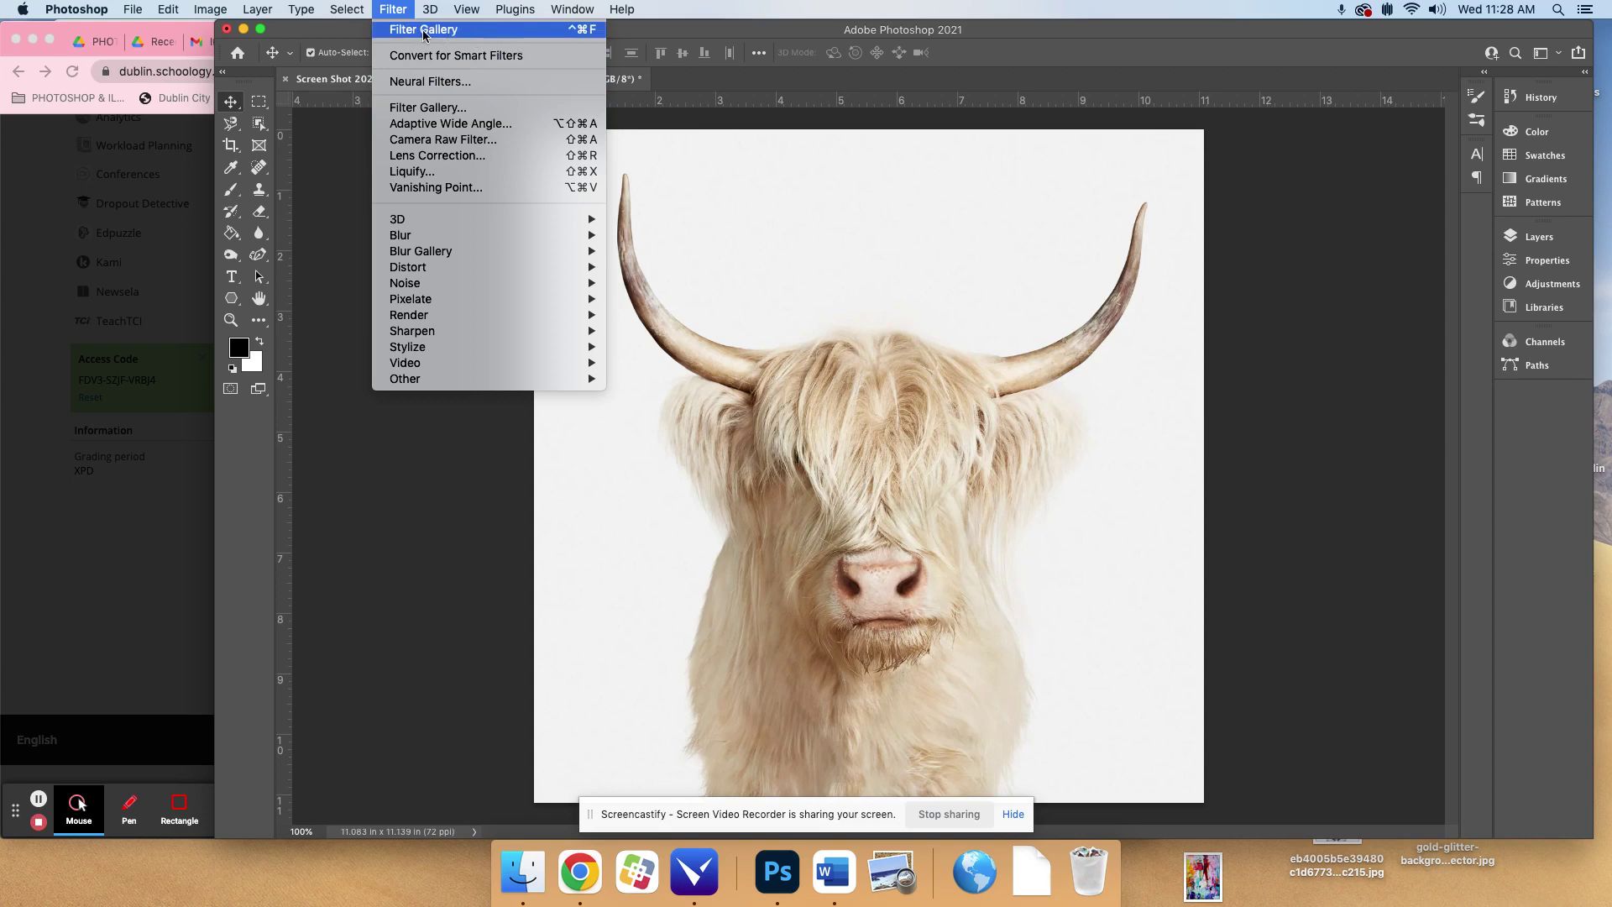
click(464, 35)
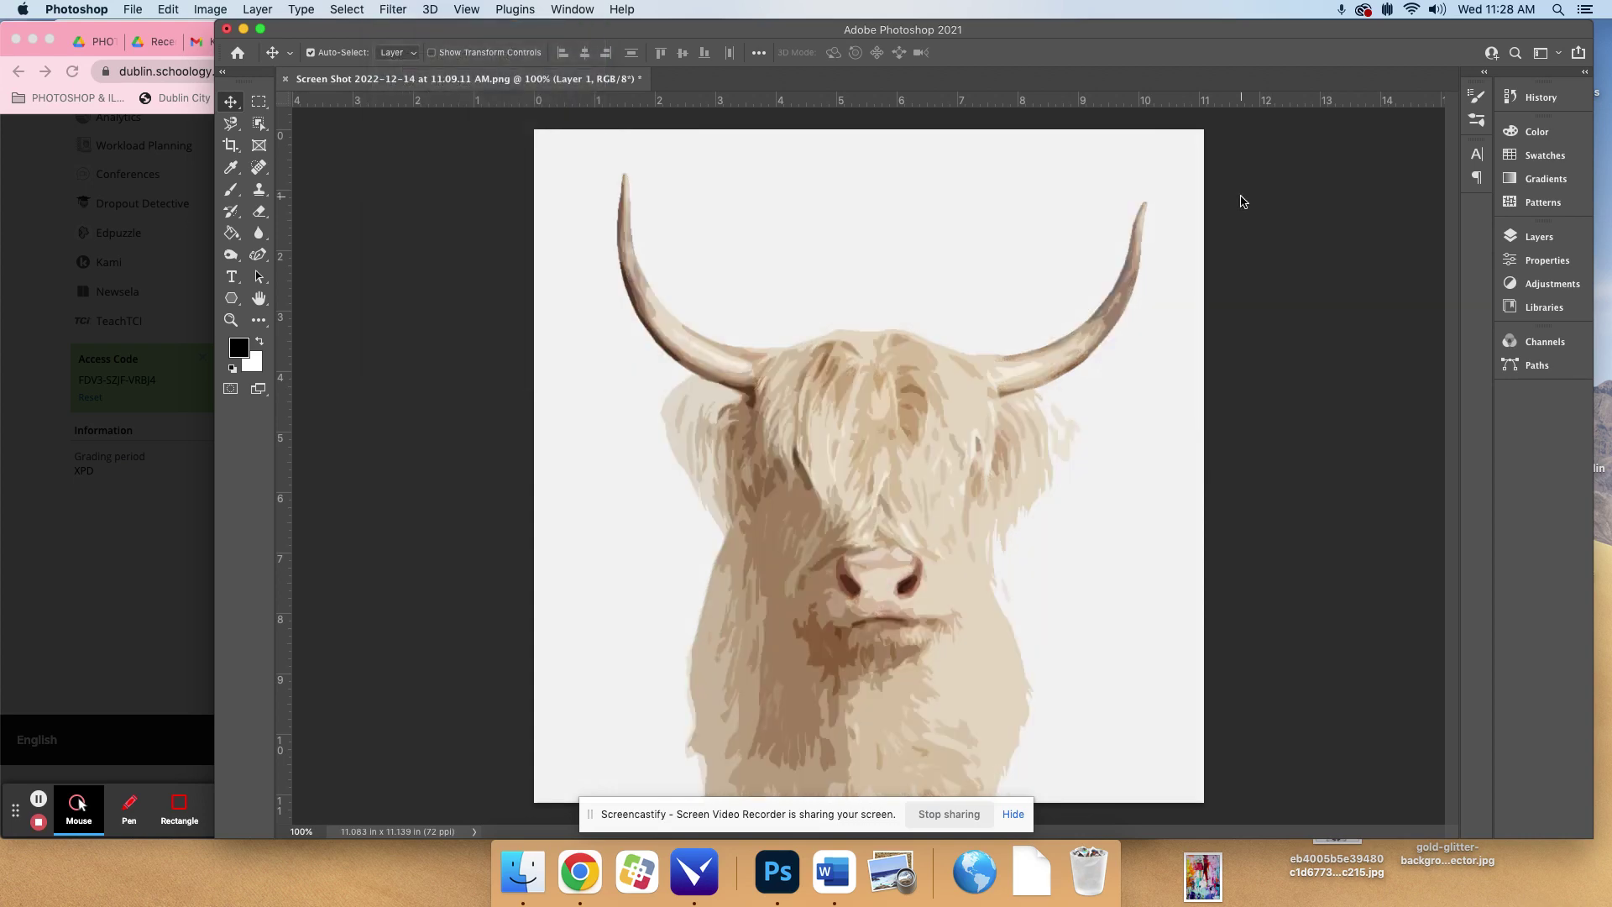
key(super+z)
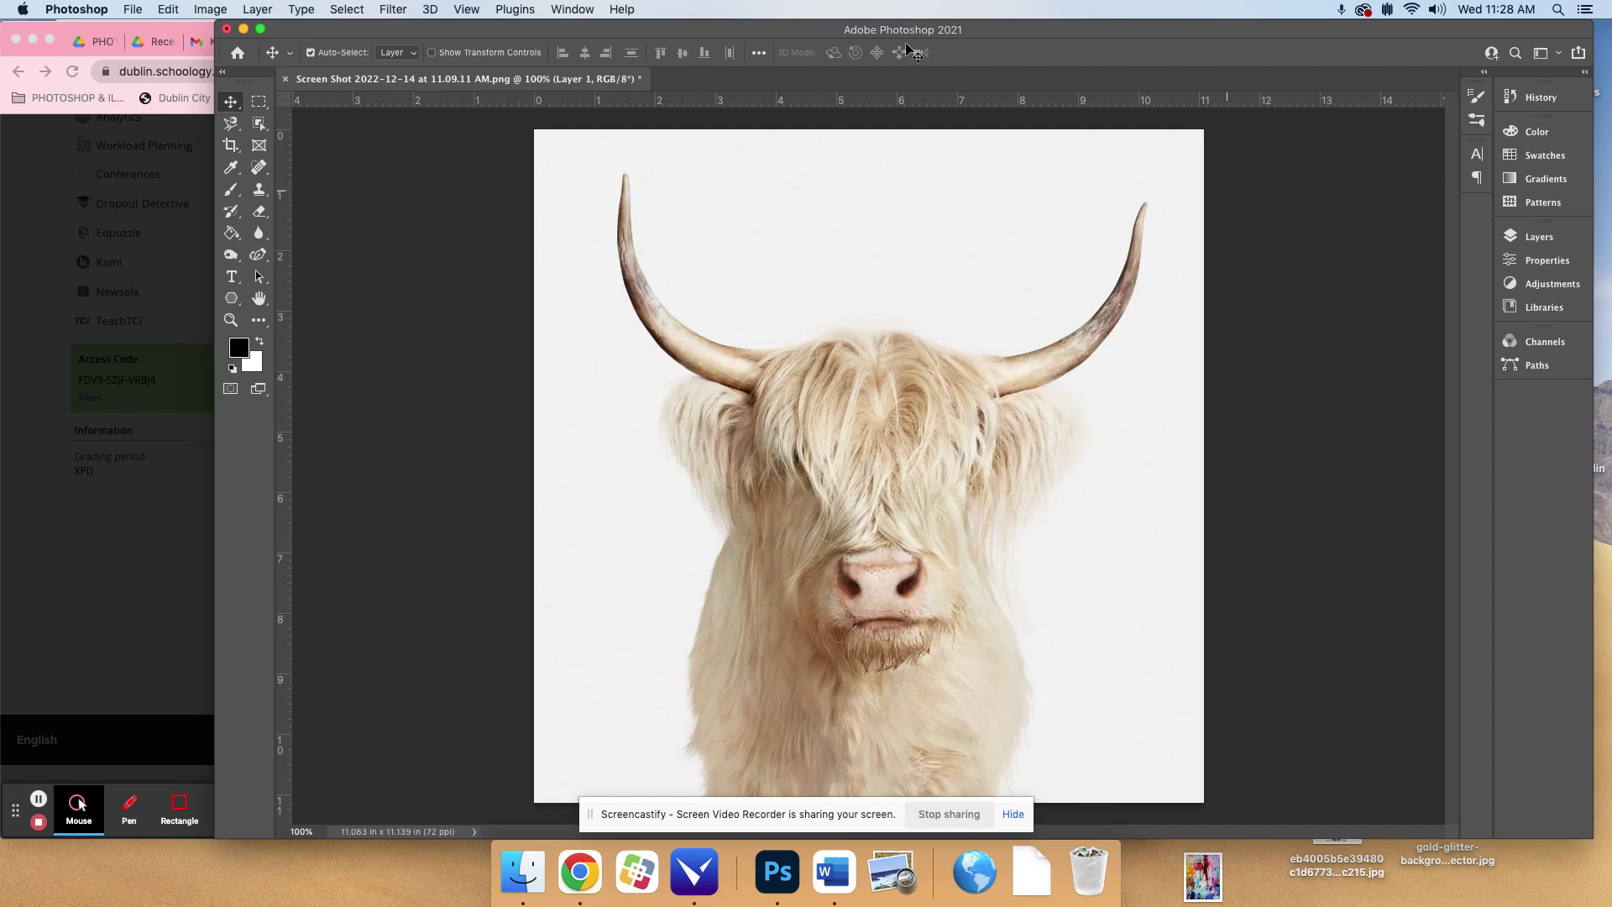
- Choose the artistic Paint Daubs filter in the Filter Gallery, setting brush size to 6 and sharpness to 11
click(392, 8)
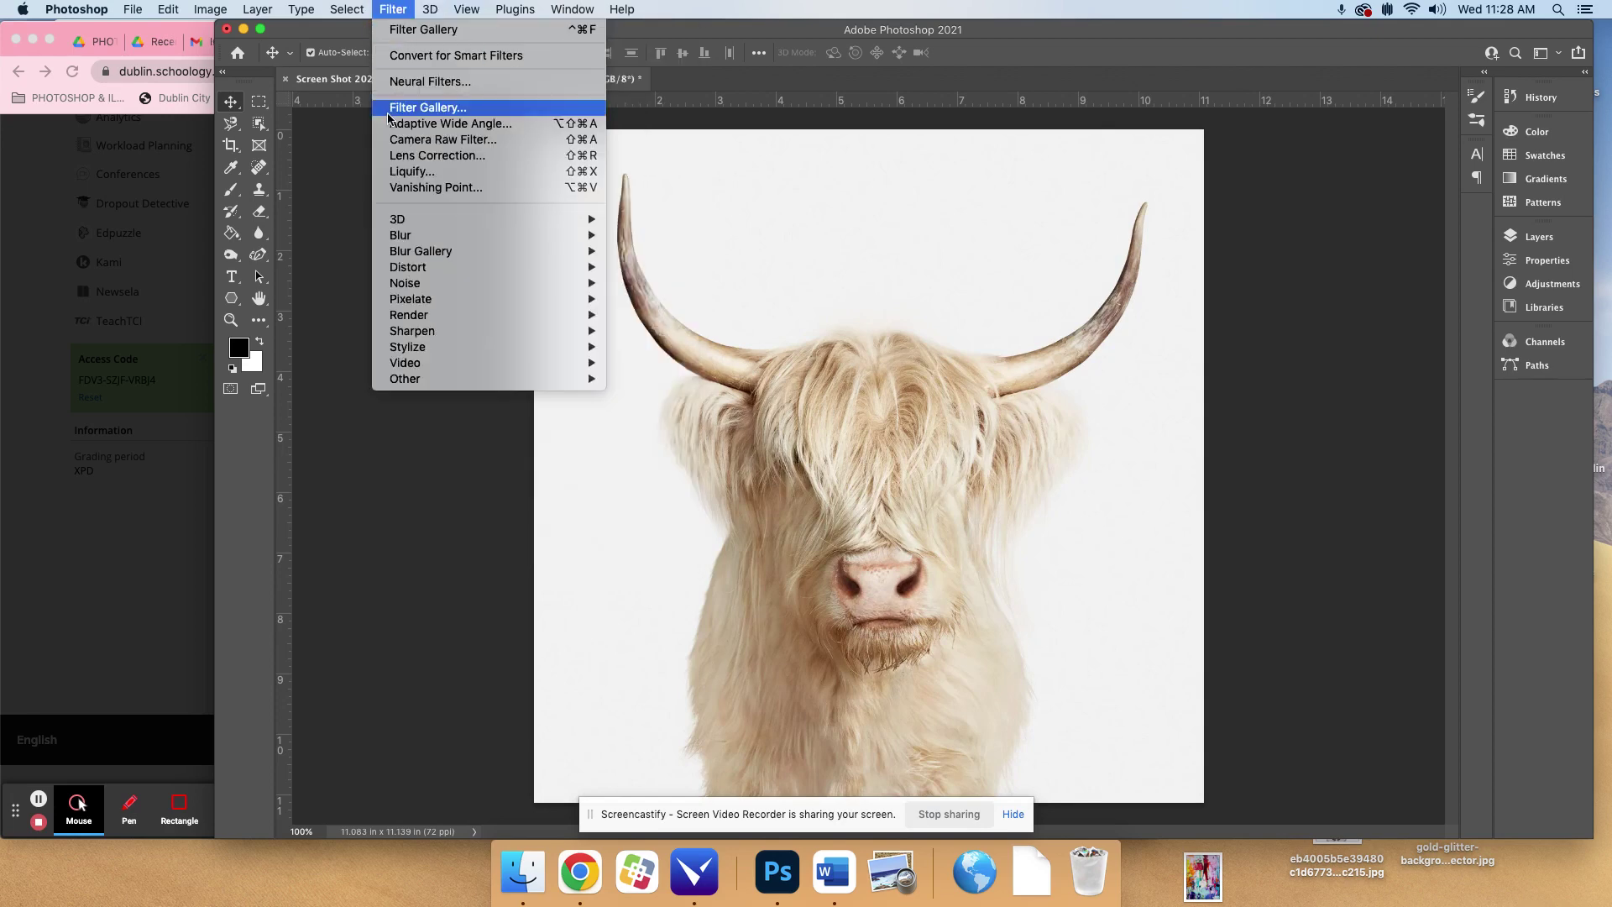
click(427, 107)
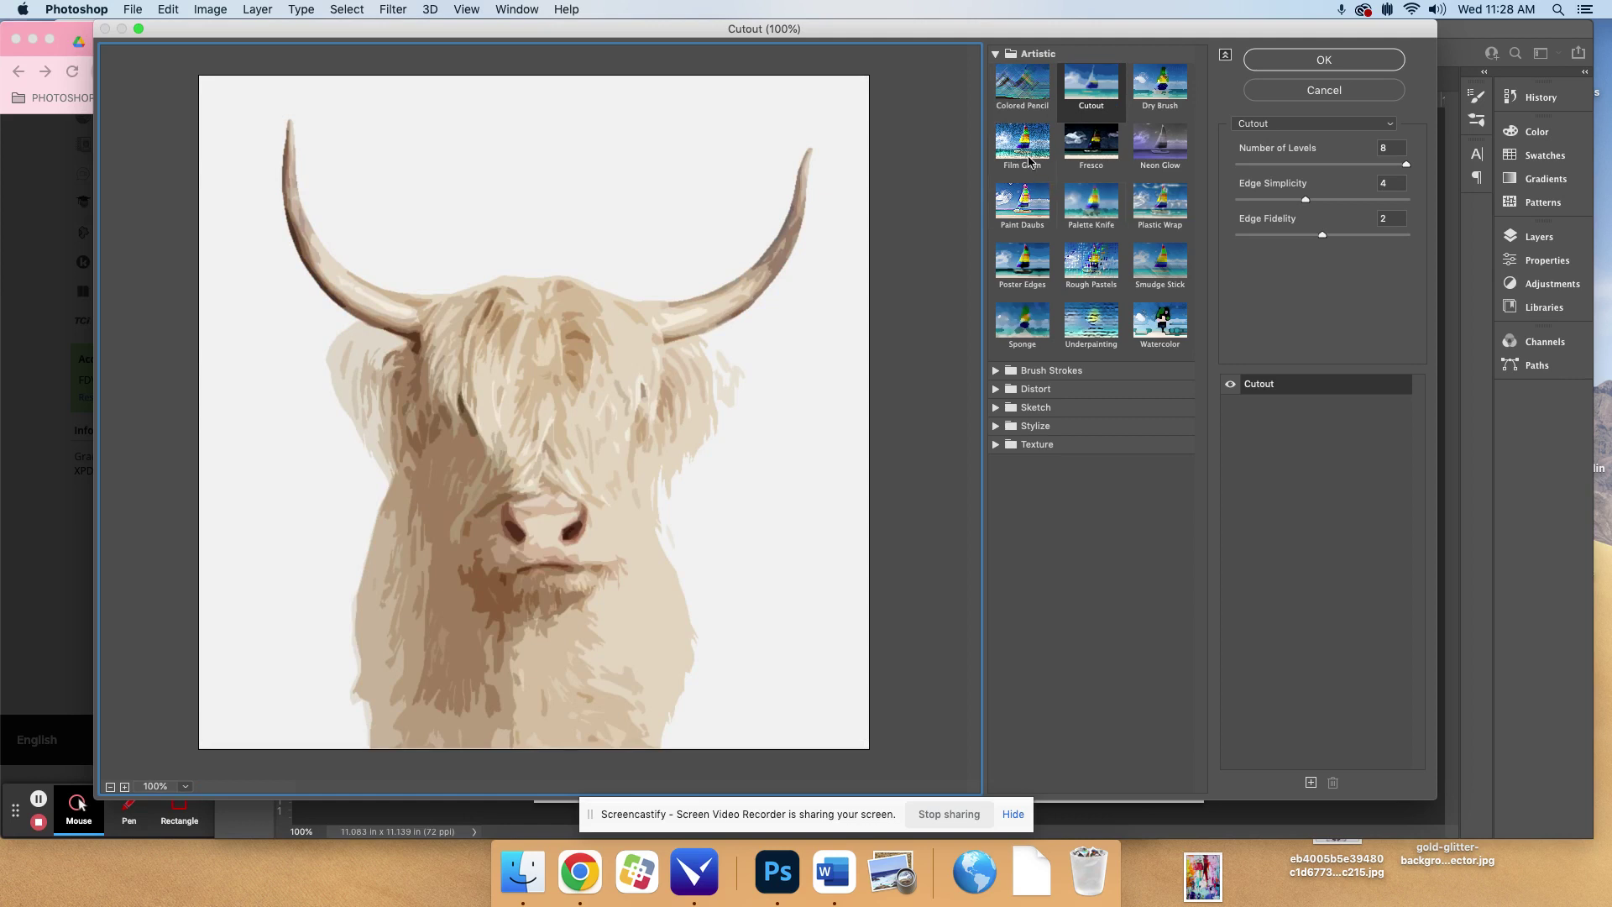
click(1021, 195)
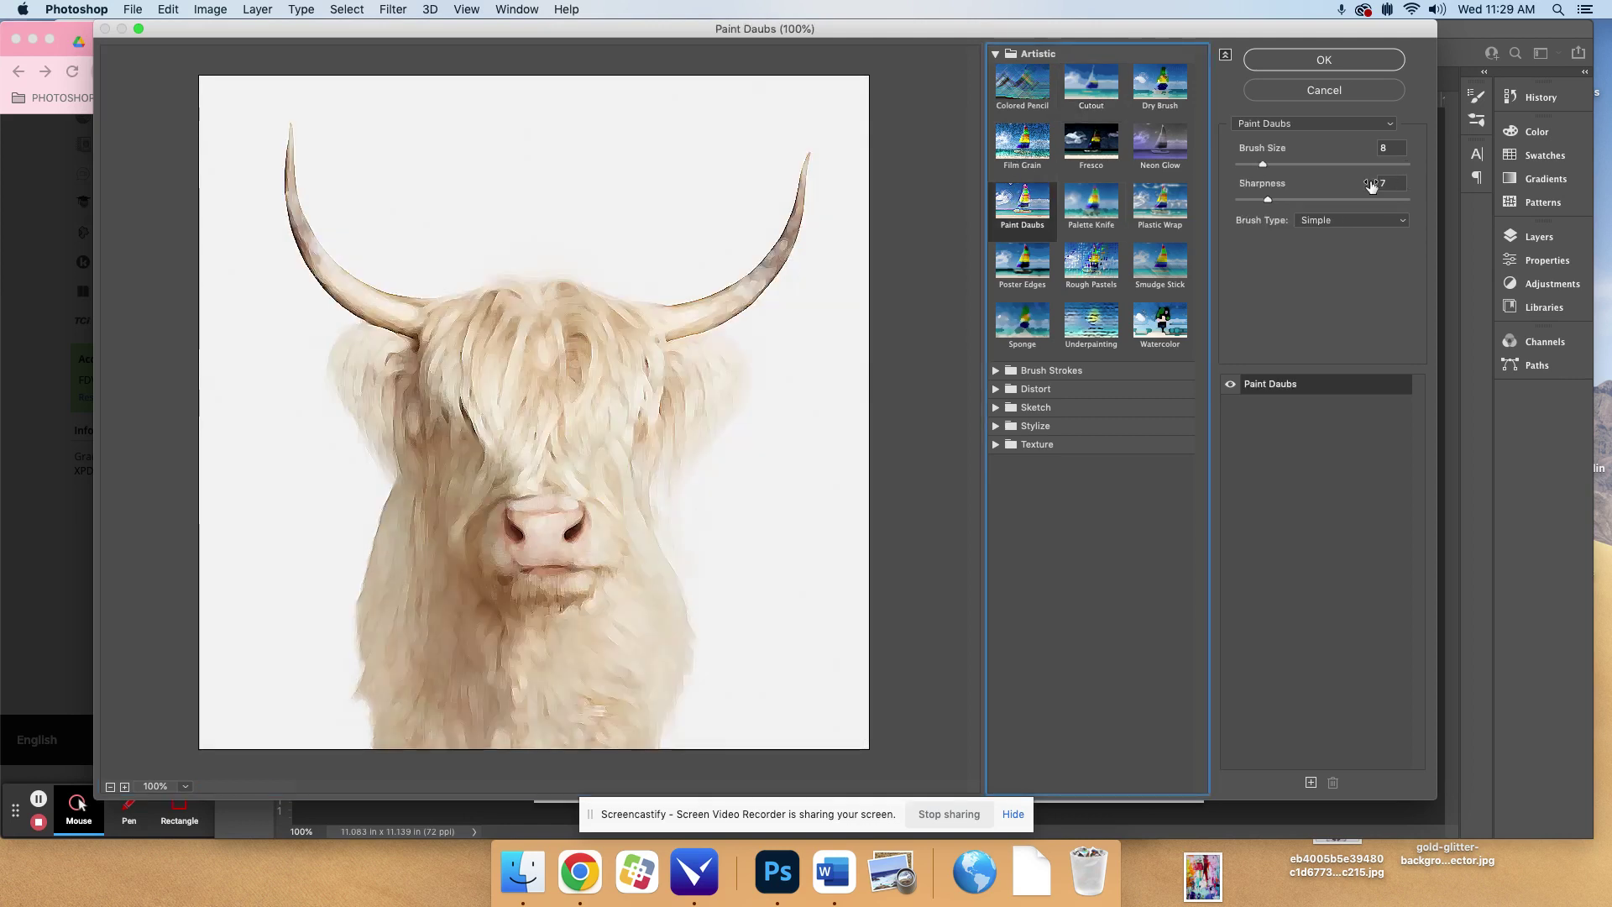
click(1343, 164)
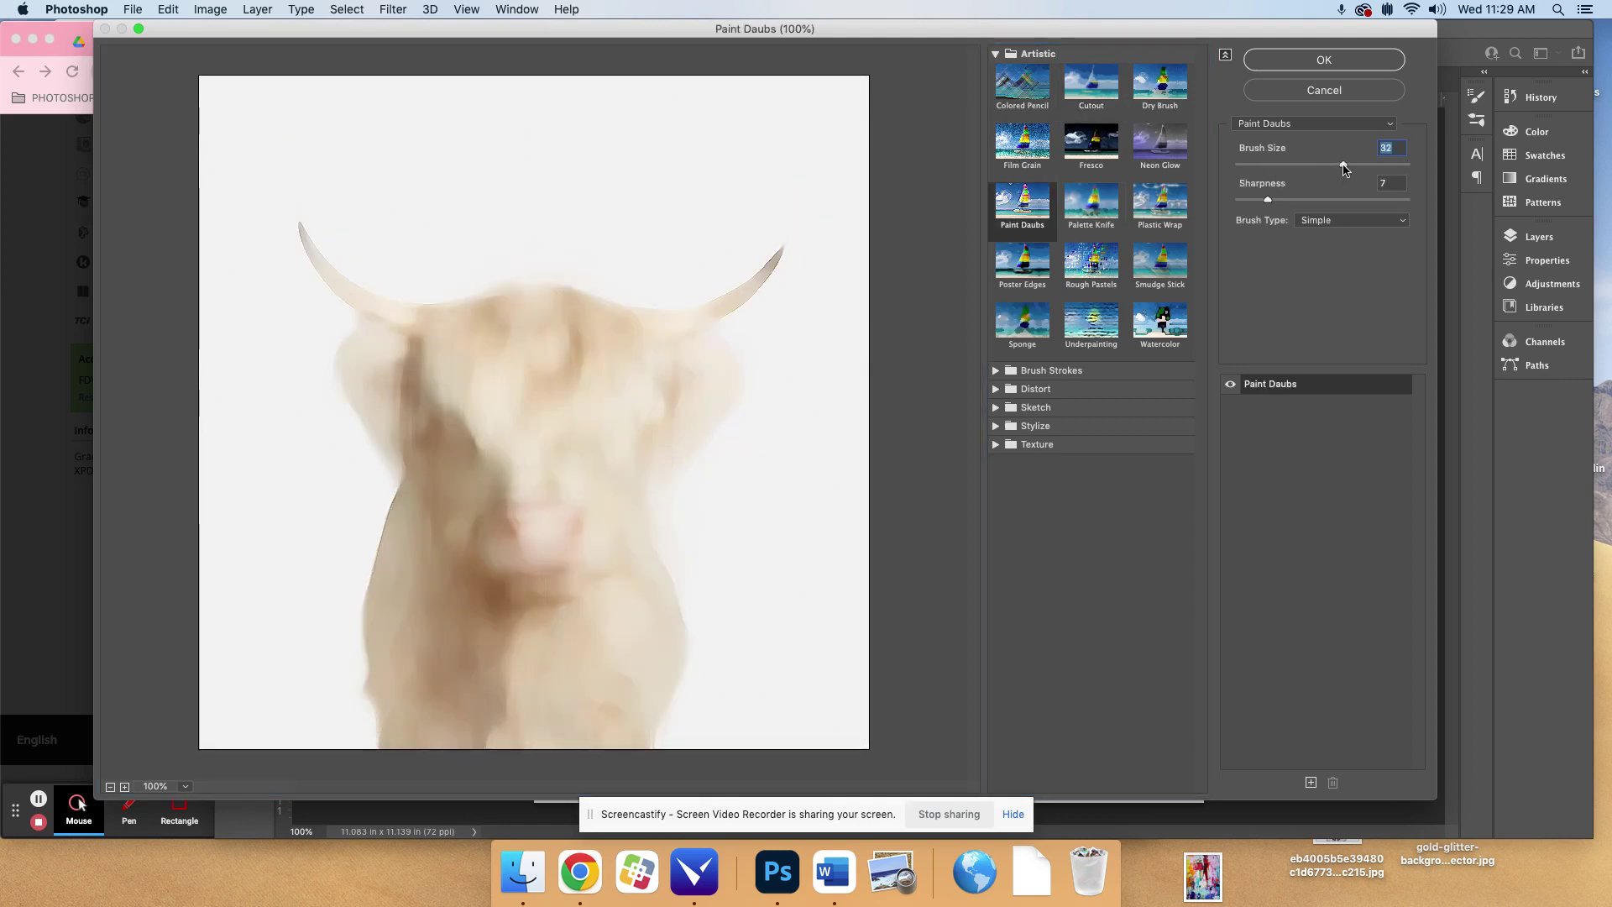
click(1255, 165)
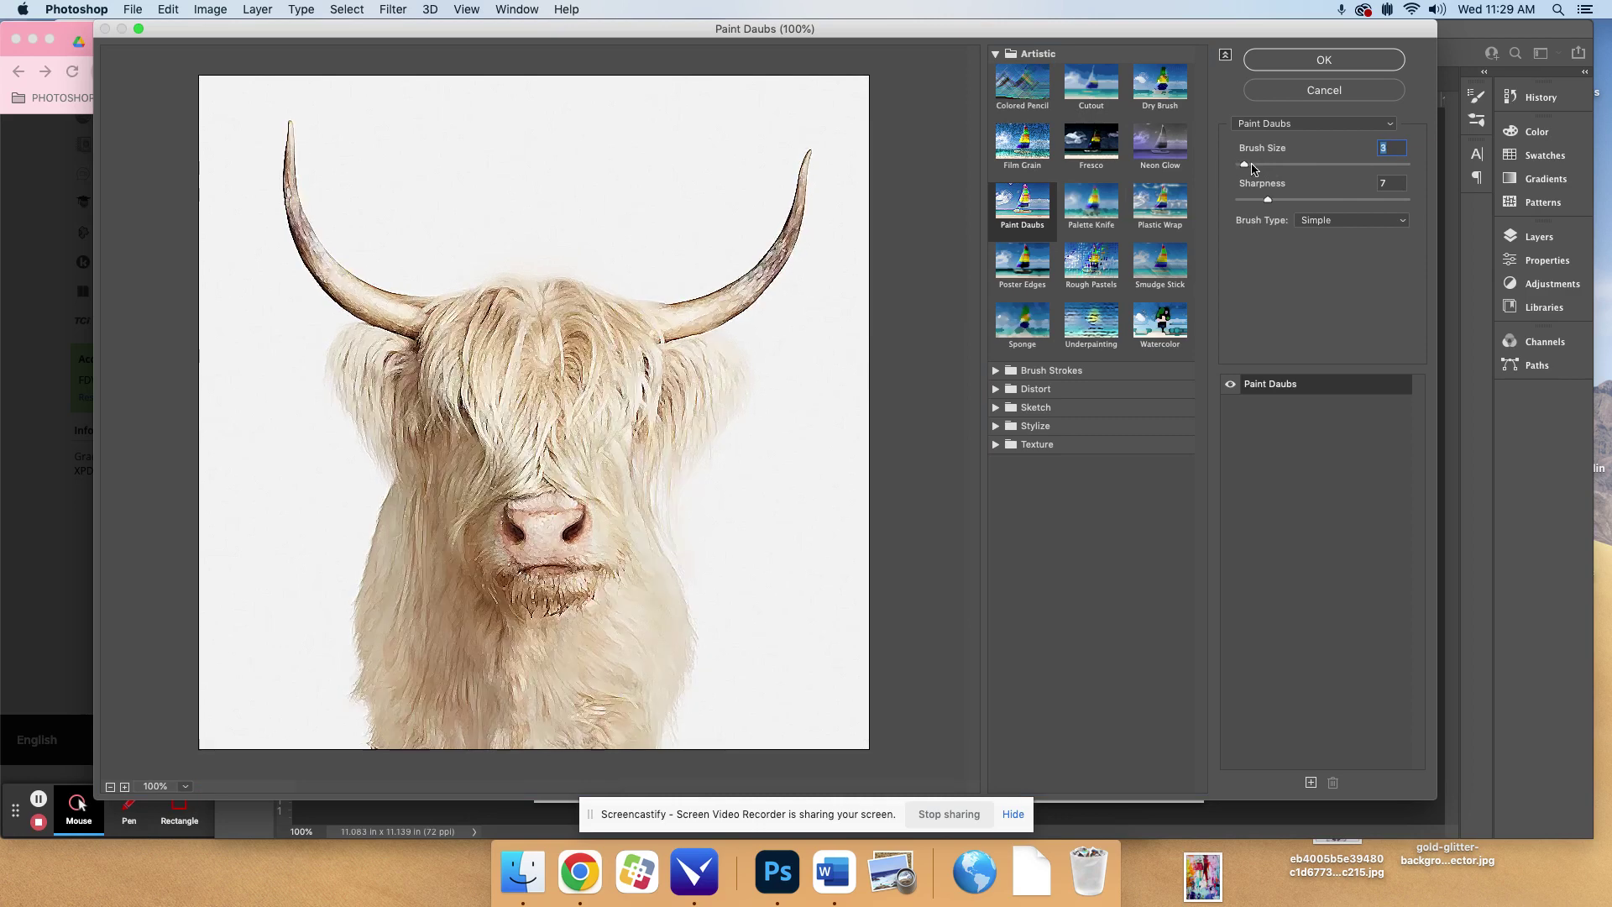
mouse_move(1260, 164)
mouse_down()
mouse_move(1269, 204)
mouse_move(1335, 204)
mouse_move(1284, 208)
mouse_up()
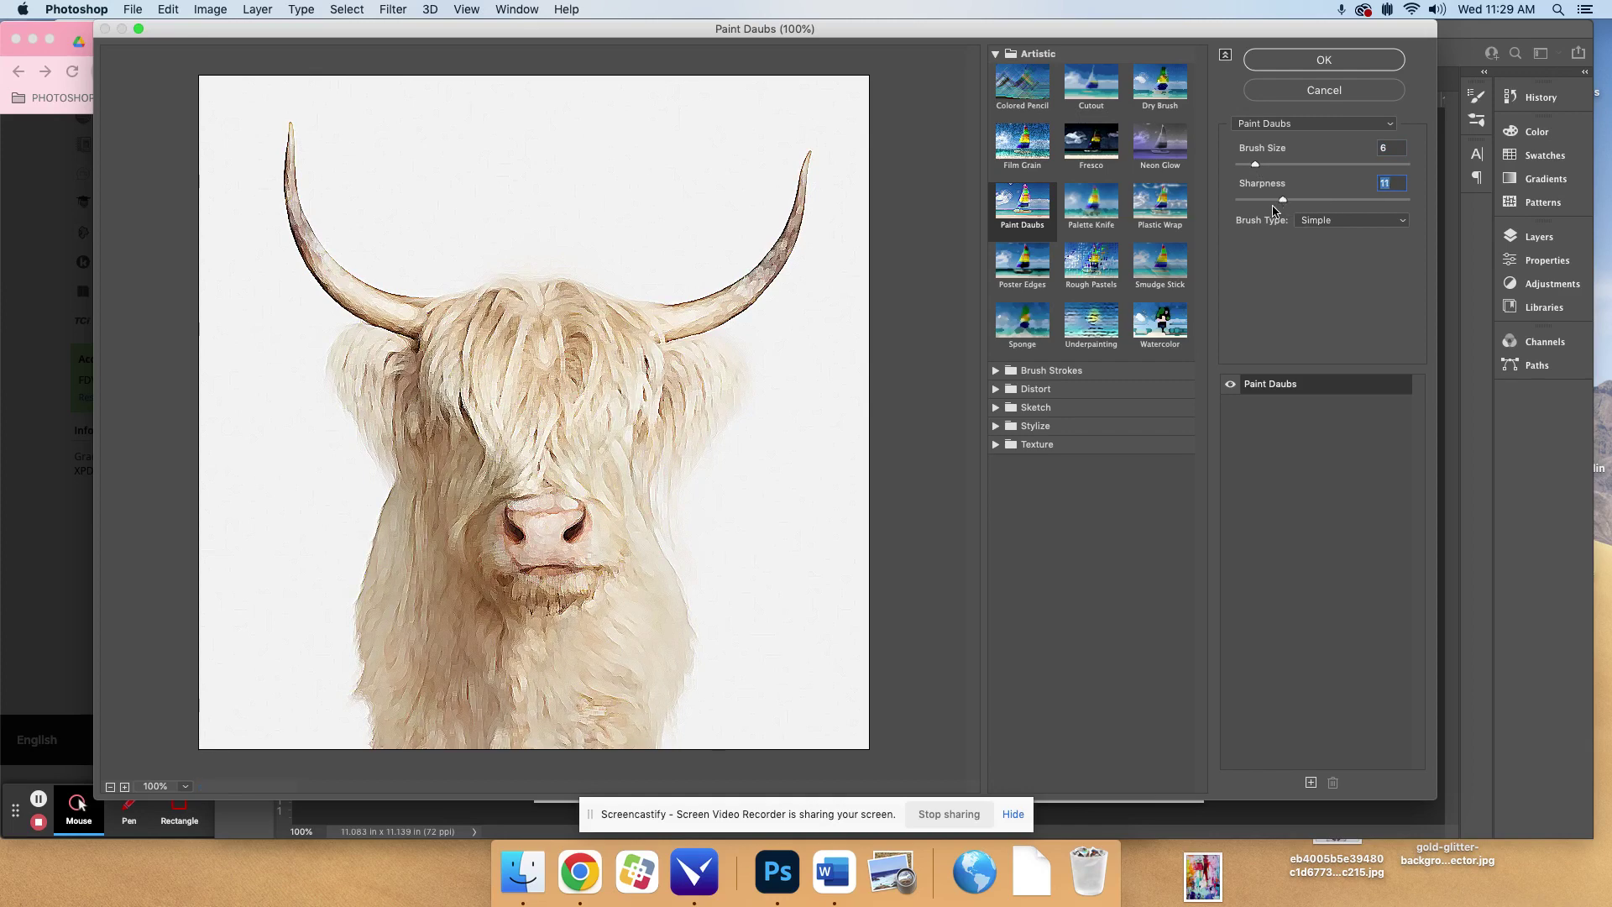
- Try the Light Rough, Dark Rough, Wide Blurry and Sparkle brush types, return to Simple and apply the Paint Daubs filter
click(1335, 220)
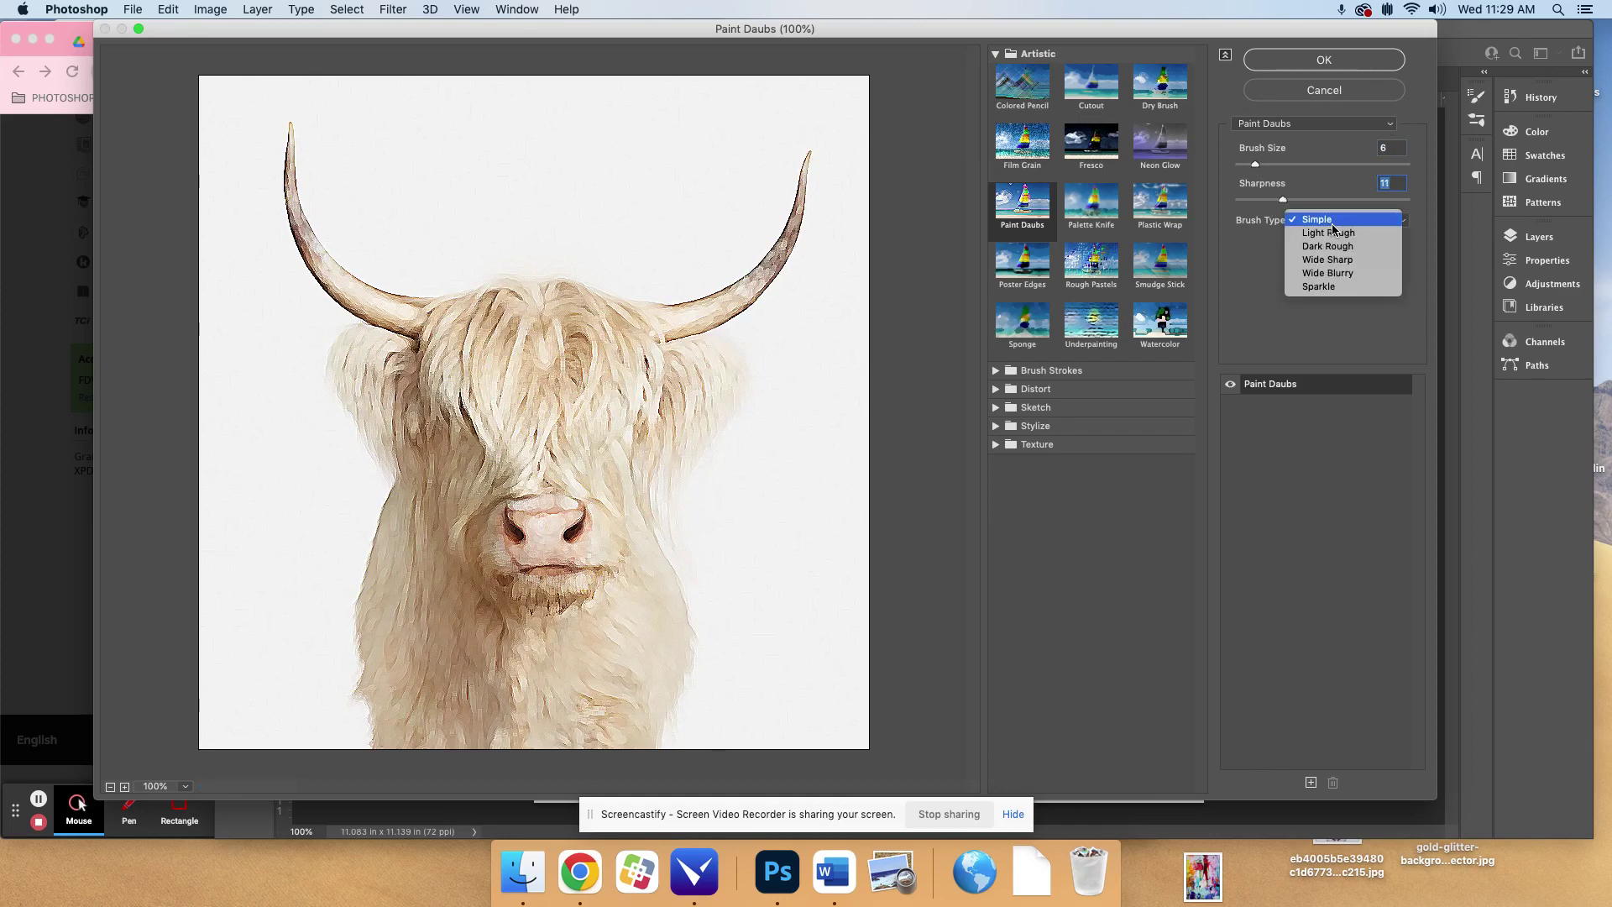
click(1326, 234)
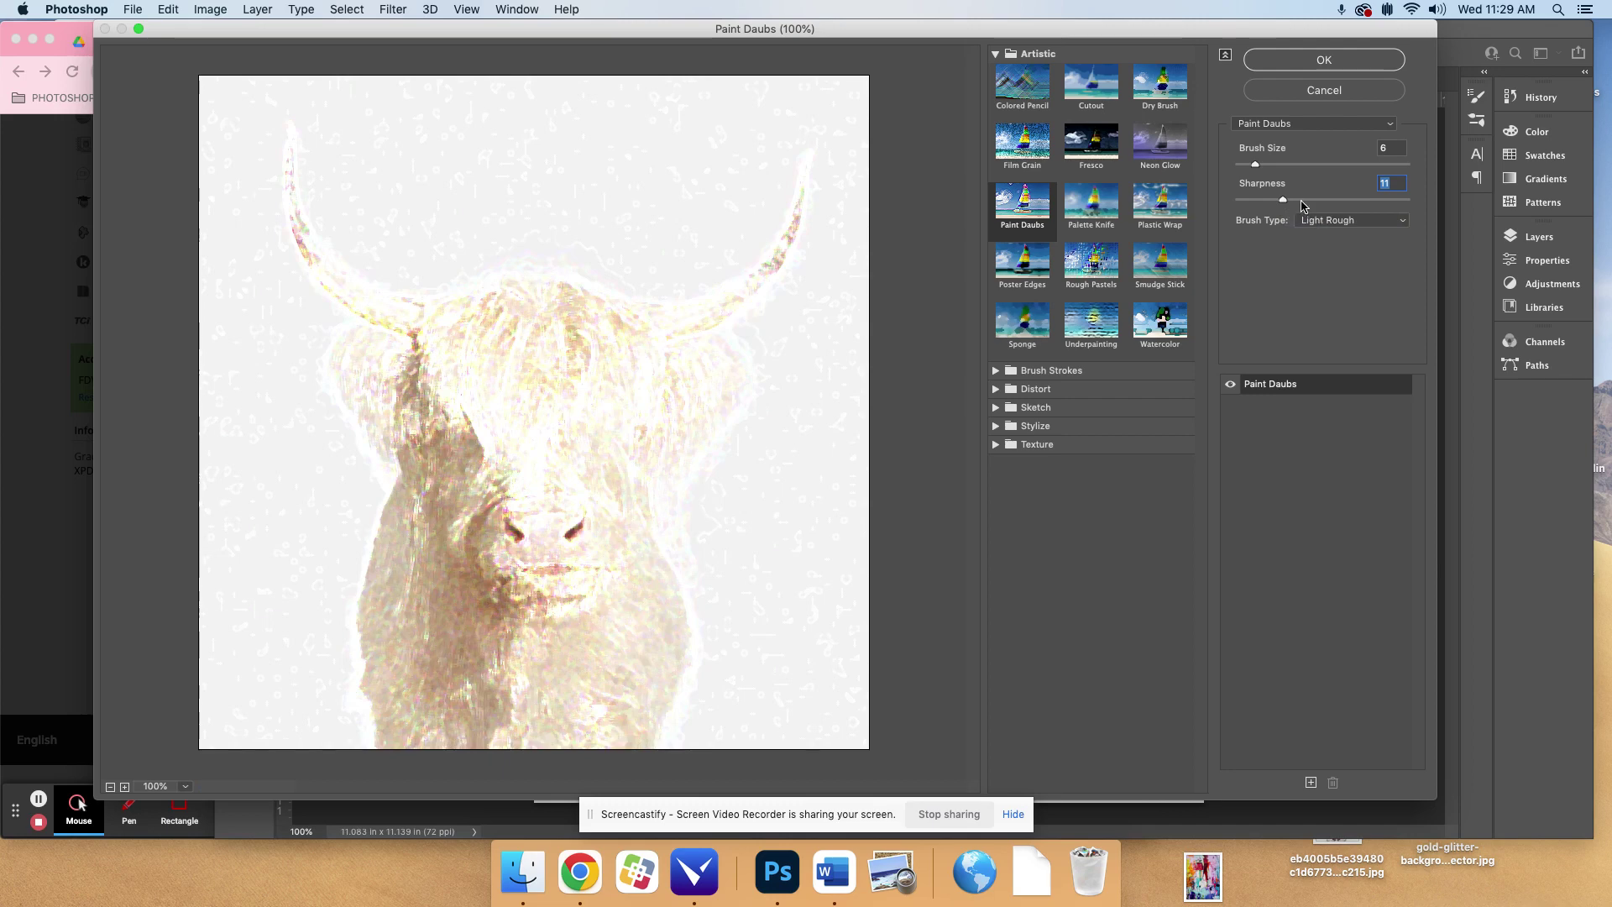
click(1306, 220)
click(1333, 234)
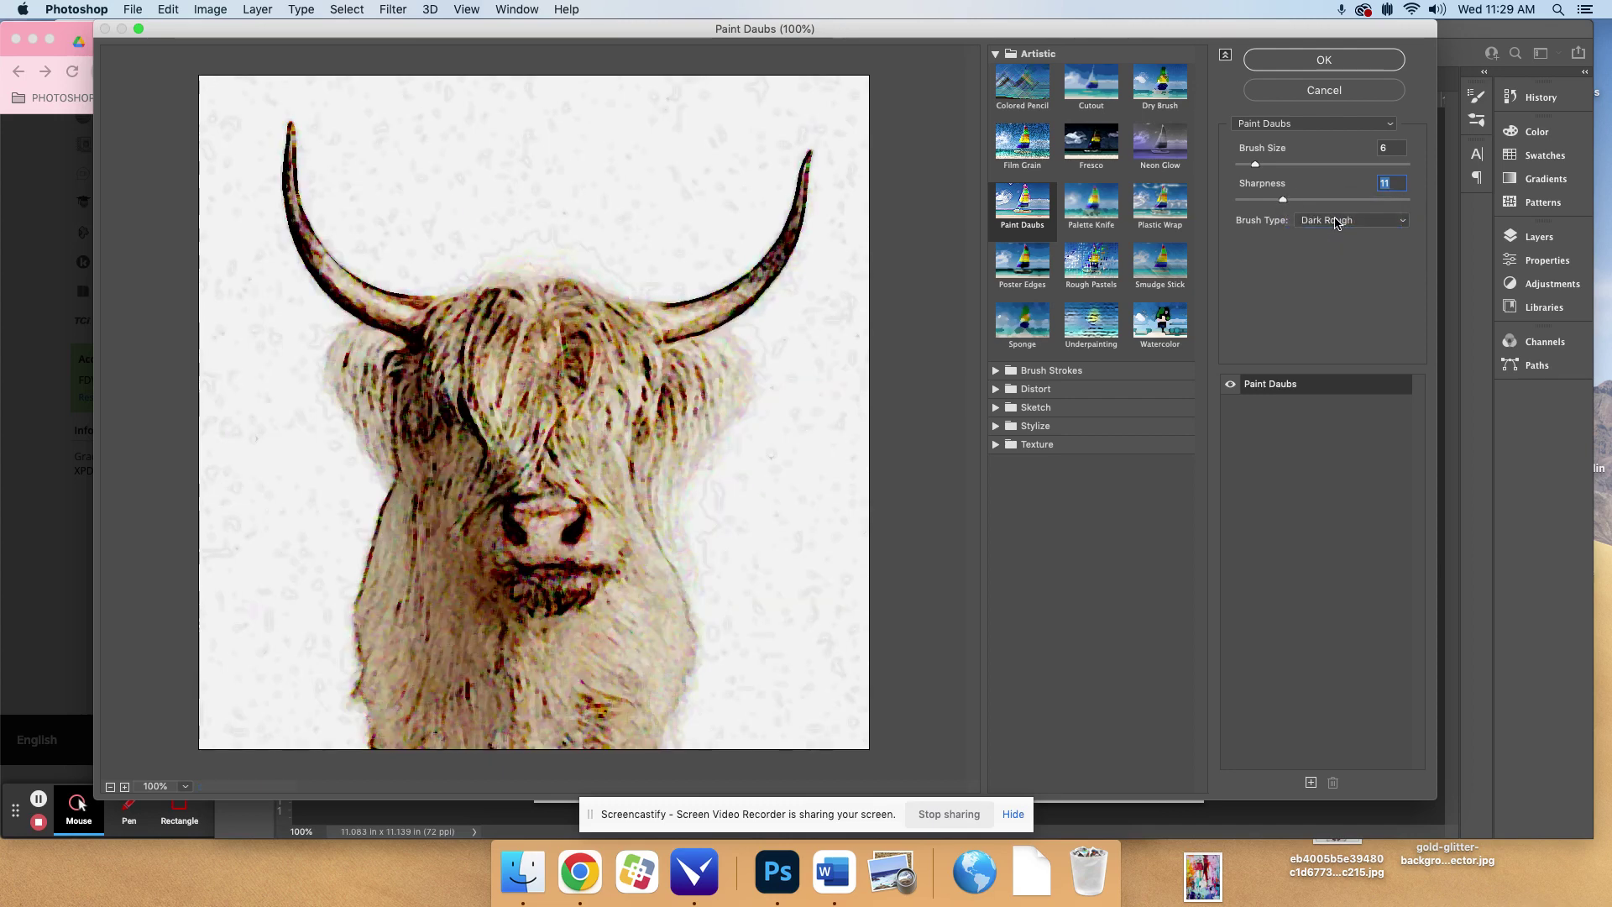
click(1335, 221)
click(1334, 248)
click(1336, 223)
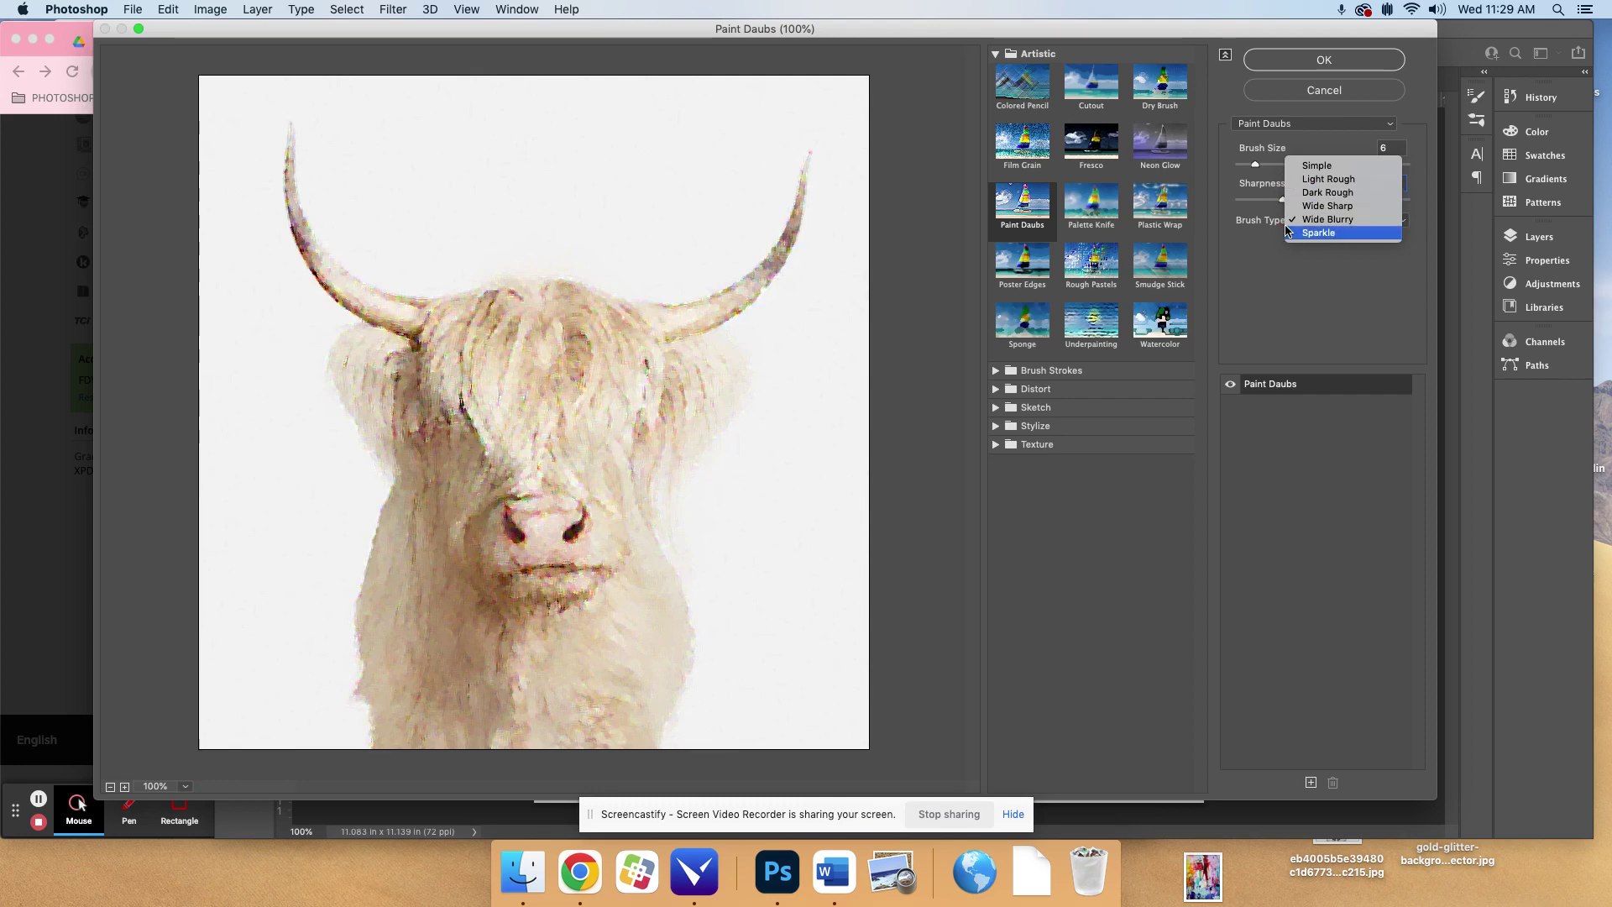
click(1297, 232)
click(1318, 219)
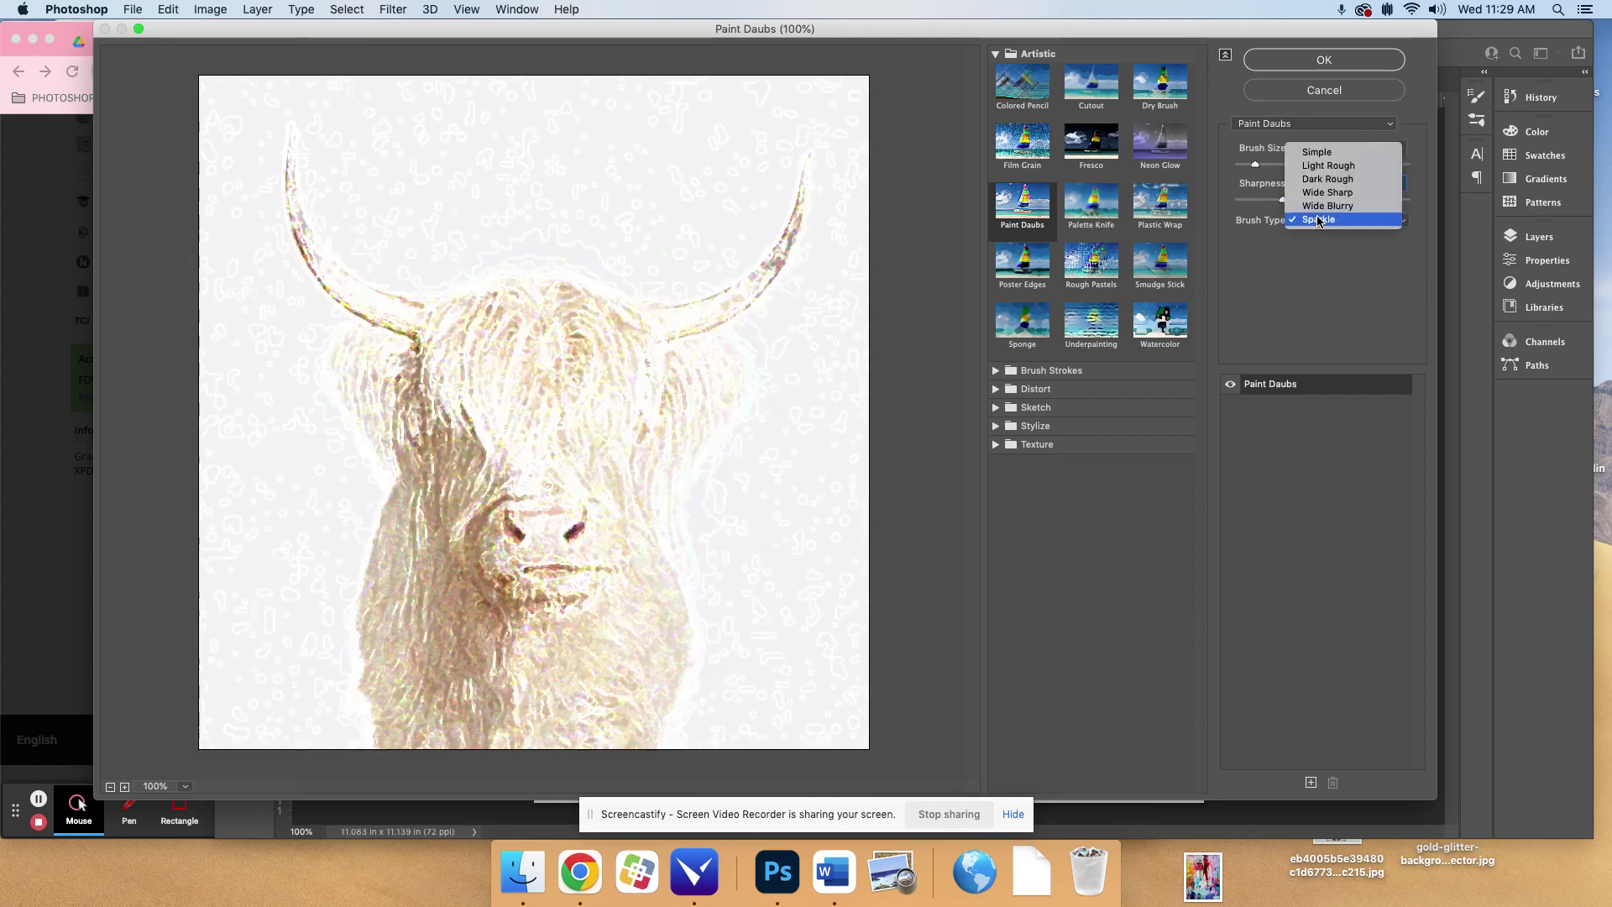
click(1312, 155)
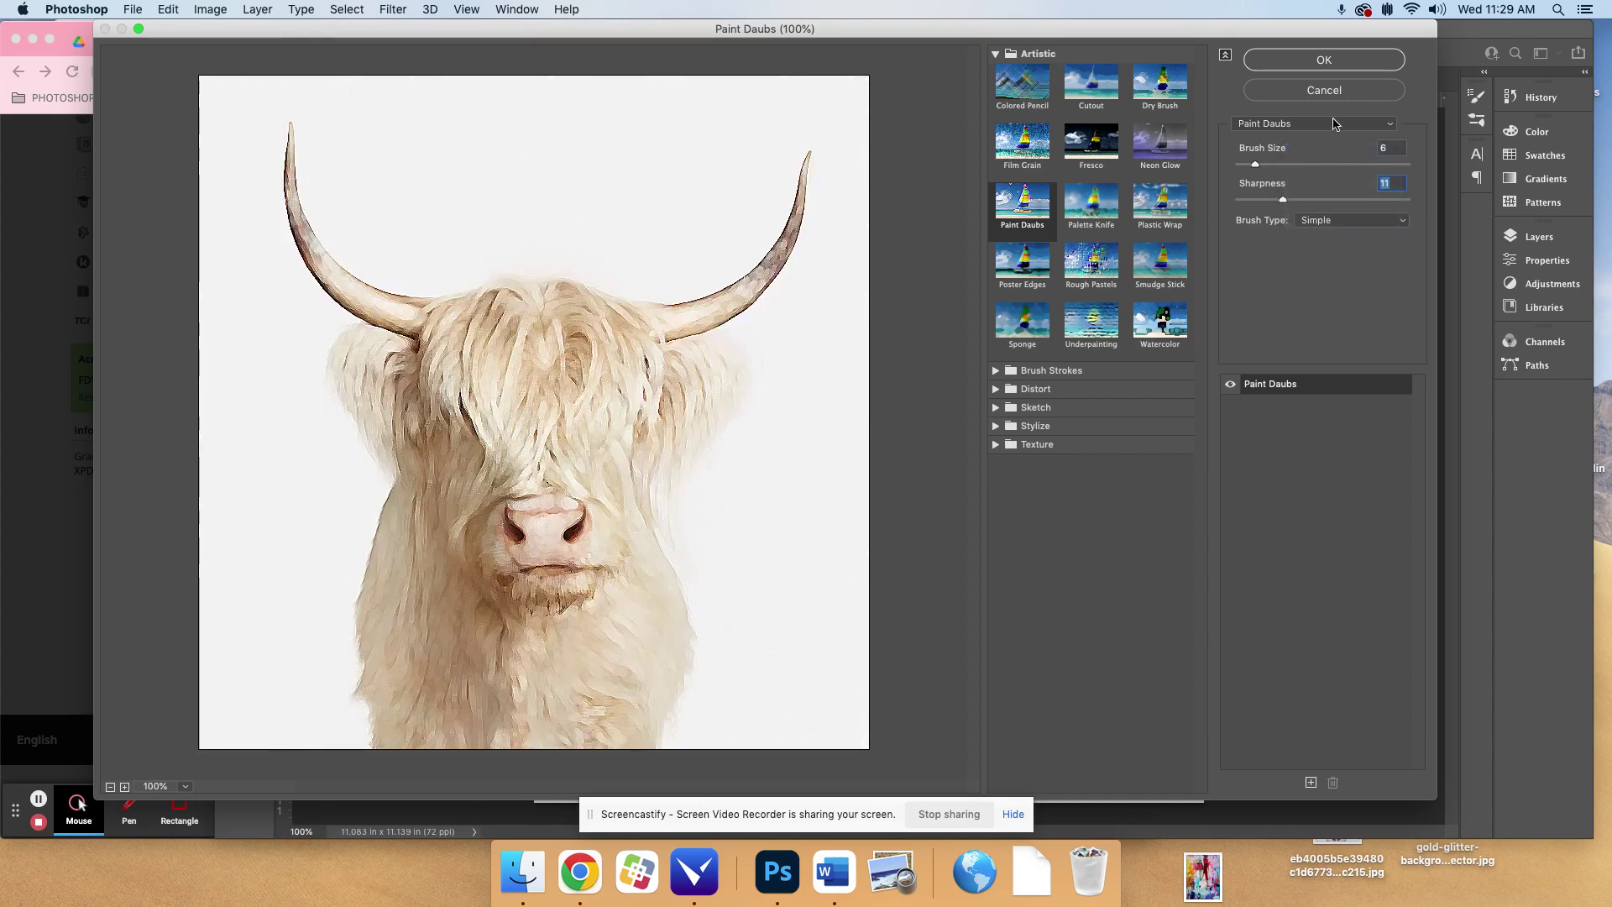
click(1301, 60)
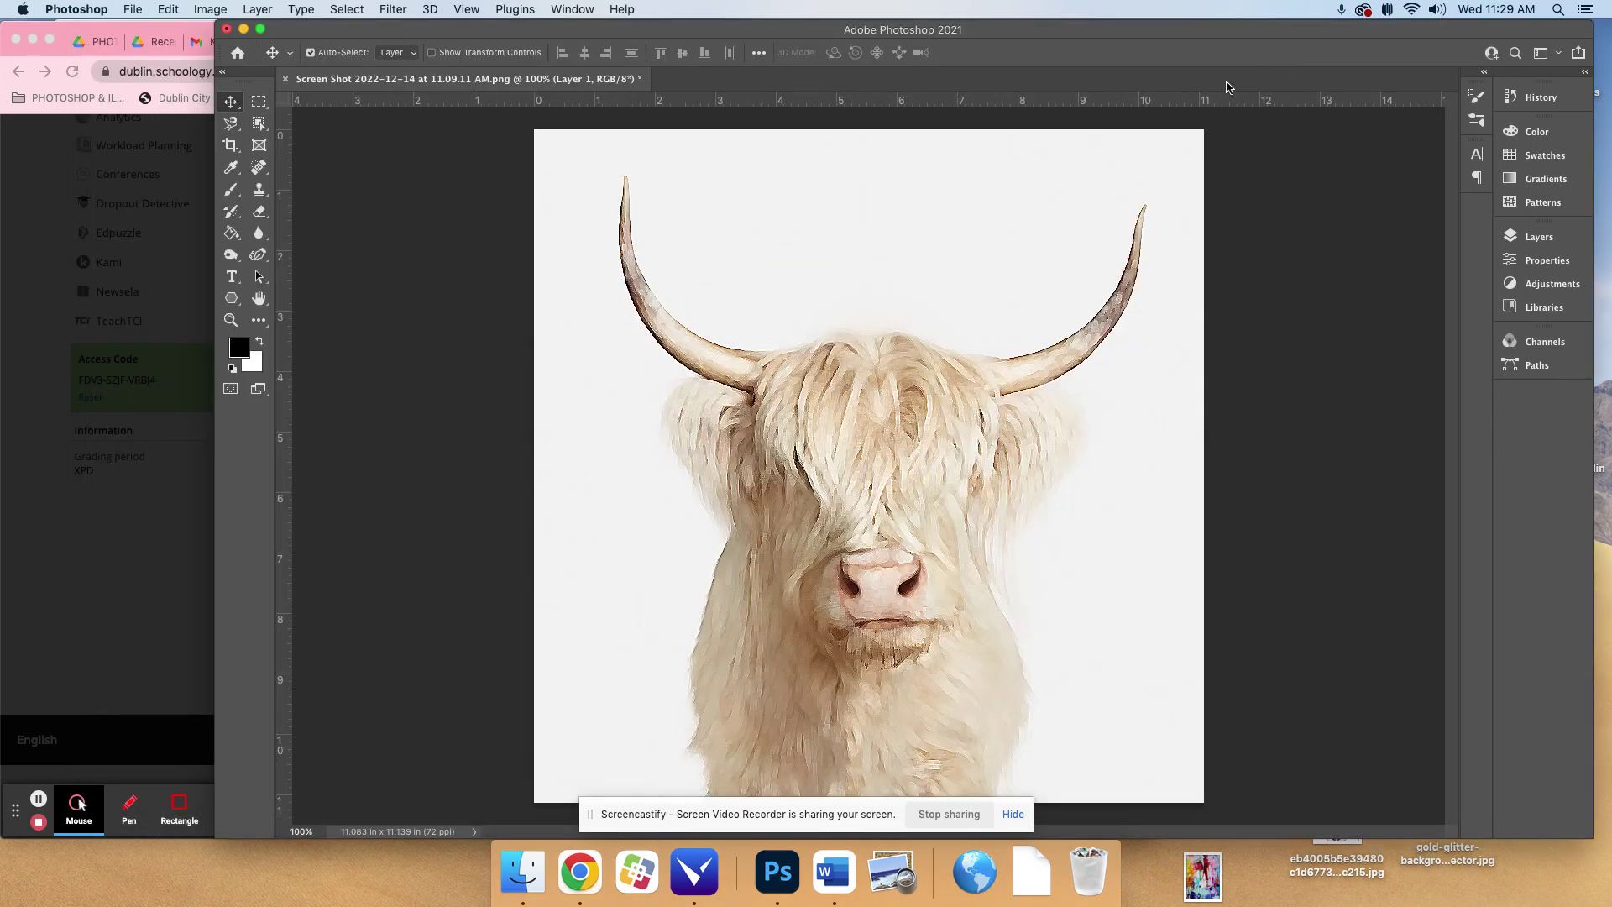
- Save a copy of the Paint Daubs version as Paint Daubs Filter.jpg in Documents, in JPEG format at maximum quality 12
click(135, 9)
click(146, 205)
text(Paint Daubs F)
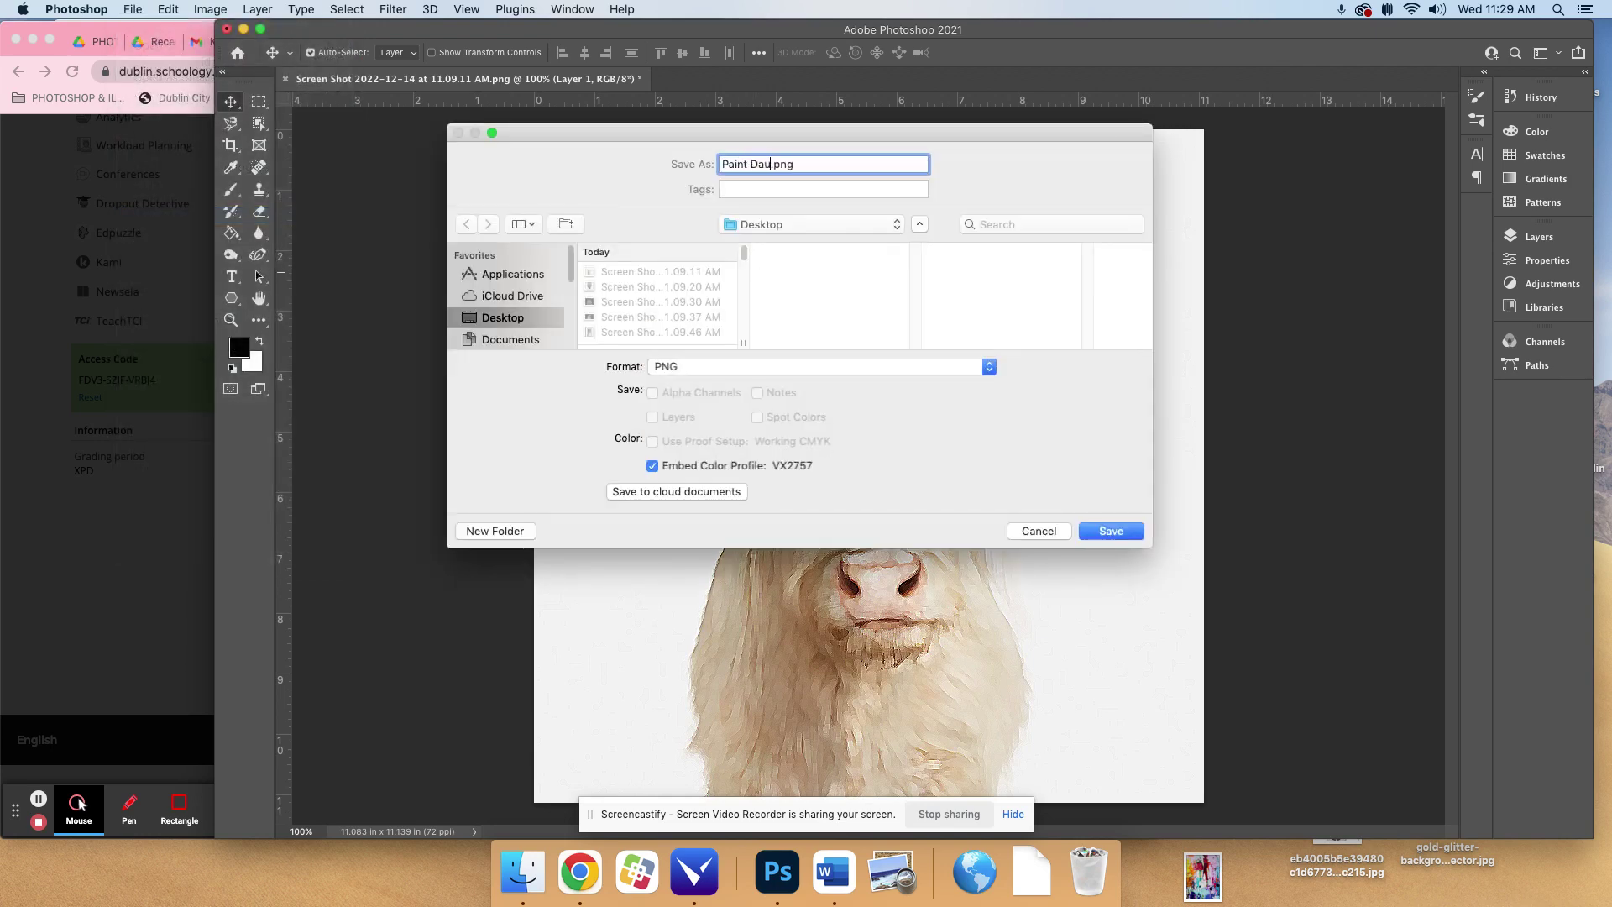
text(ilter)
click(690, 375)
click(672, 245)
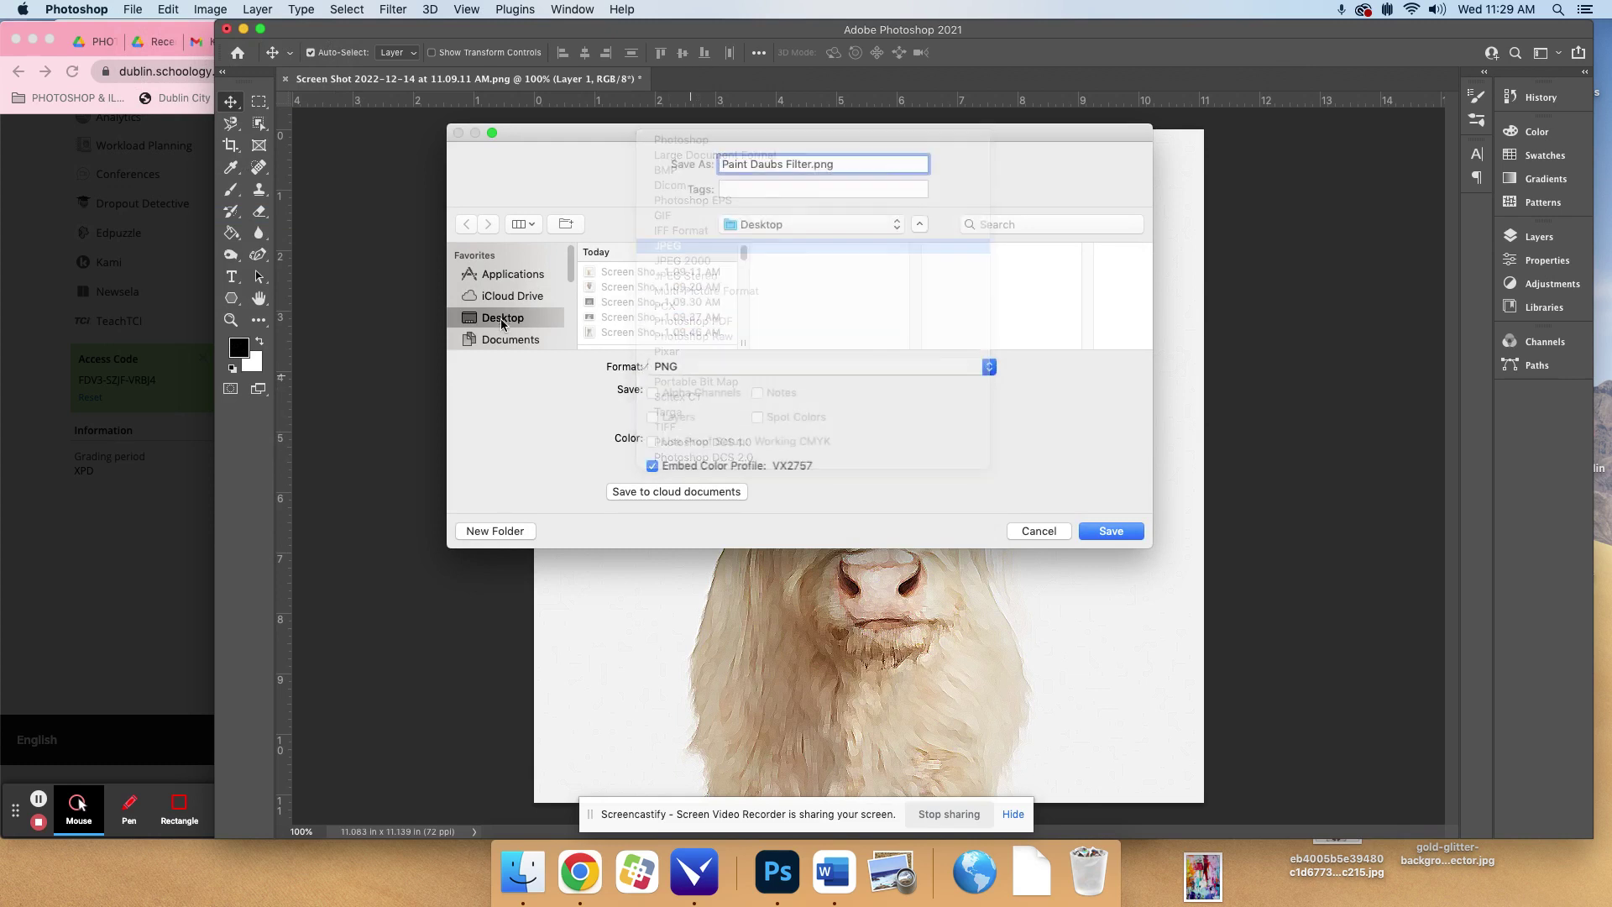
click(504, 339)
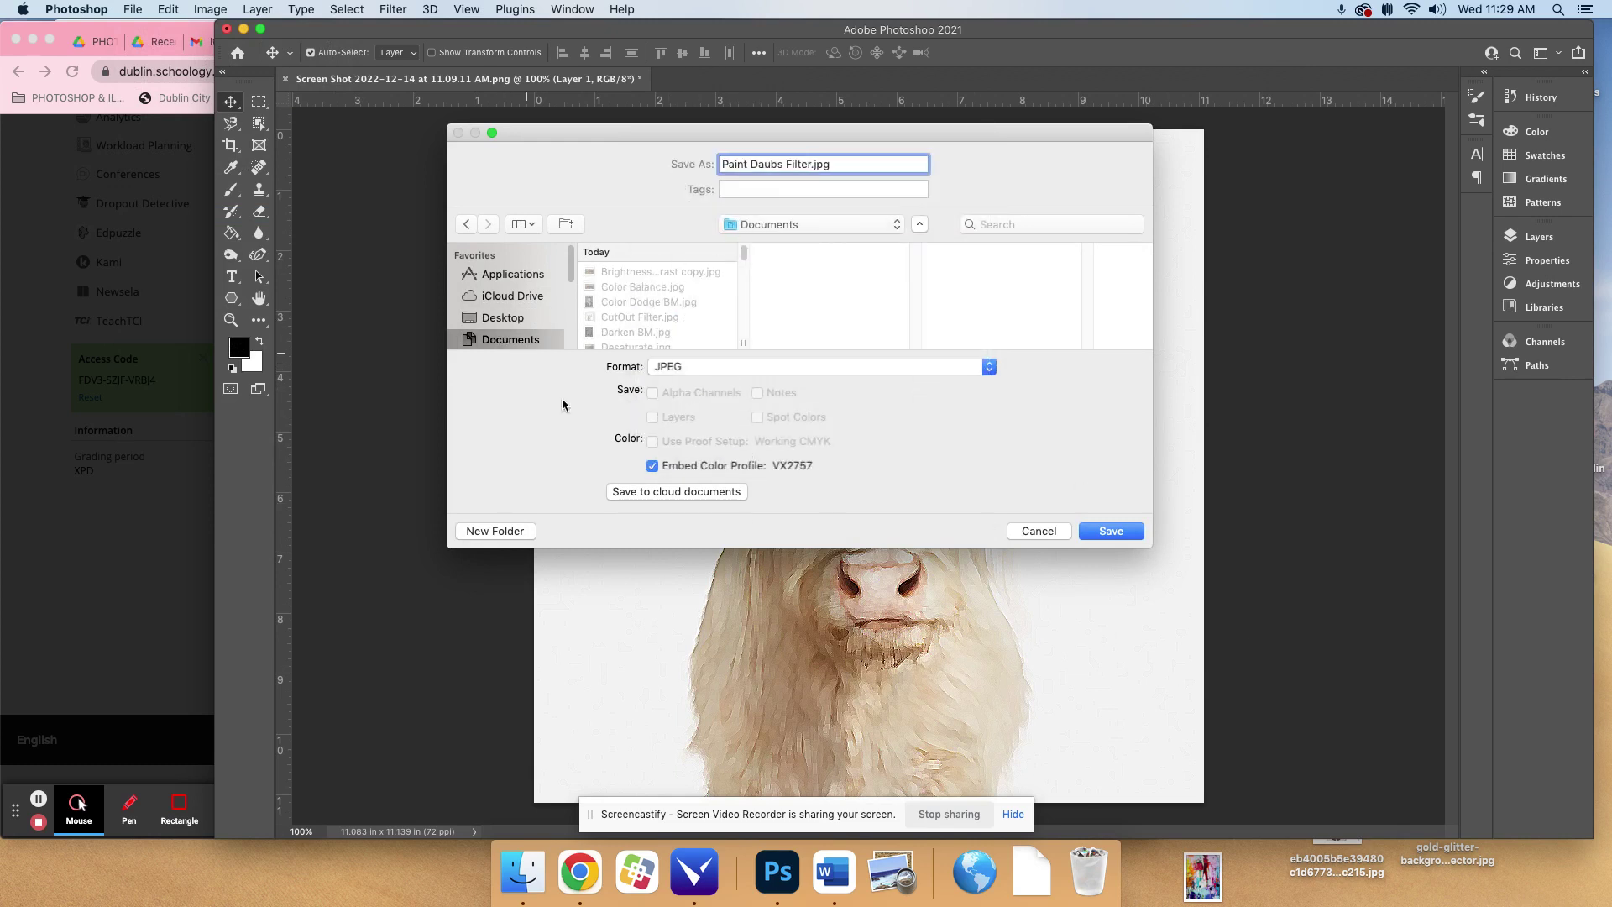
click(1110, 528)
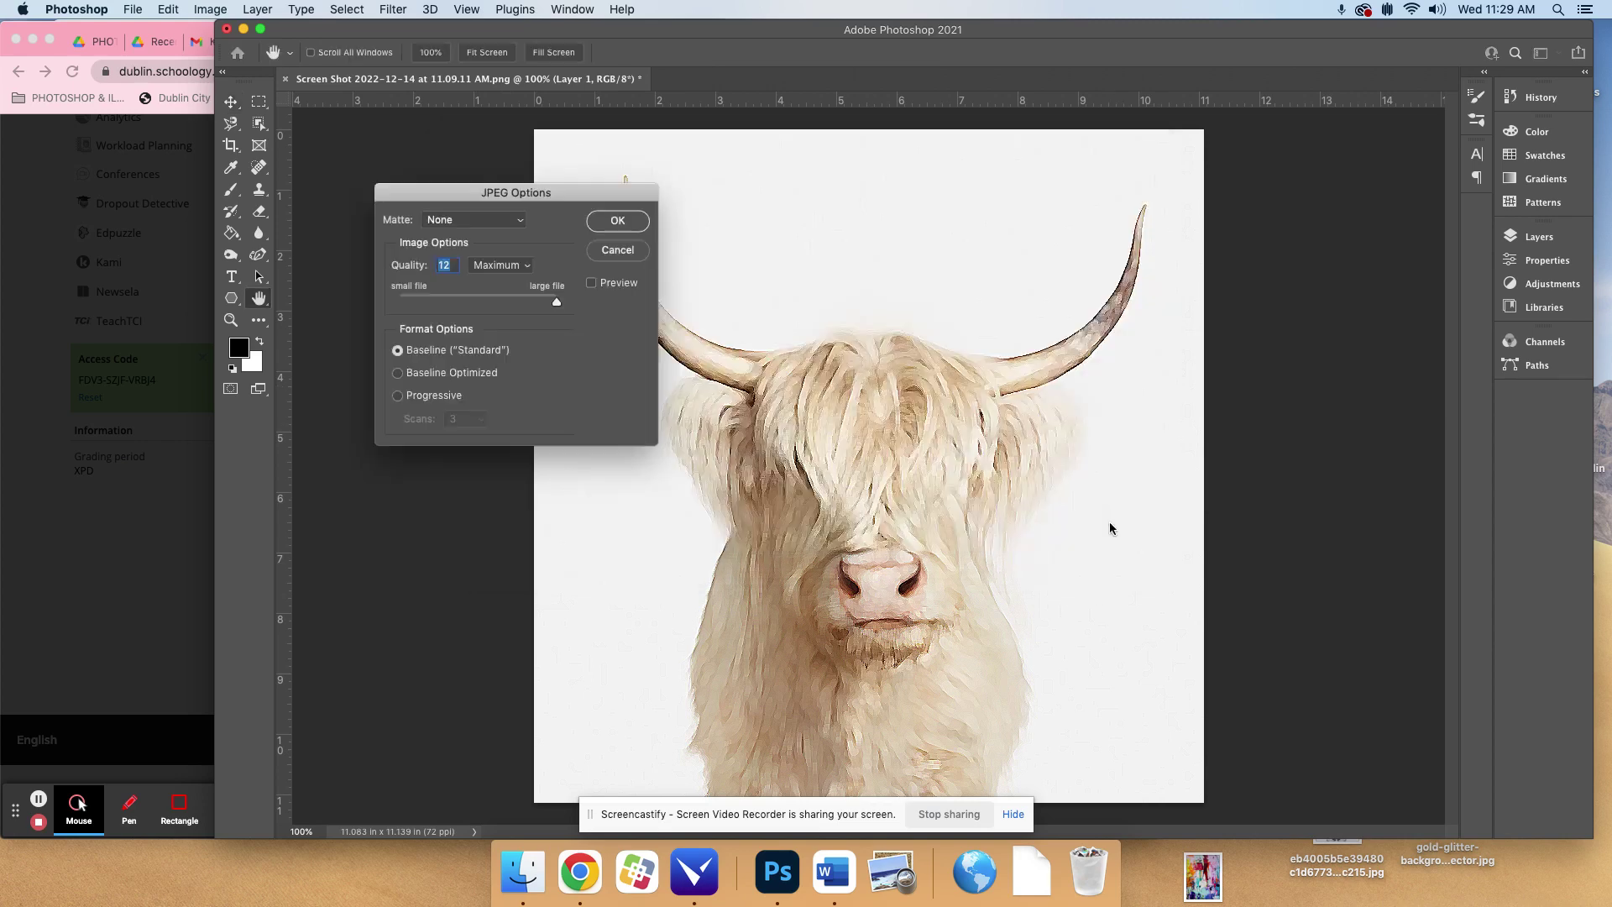
click(623, 232)
- Revert the photo to its originally opened state in the history and open the Filter Gallery
click(1538, 98)
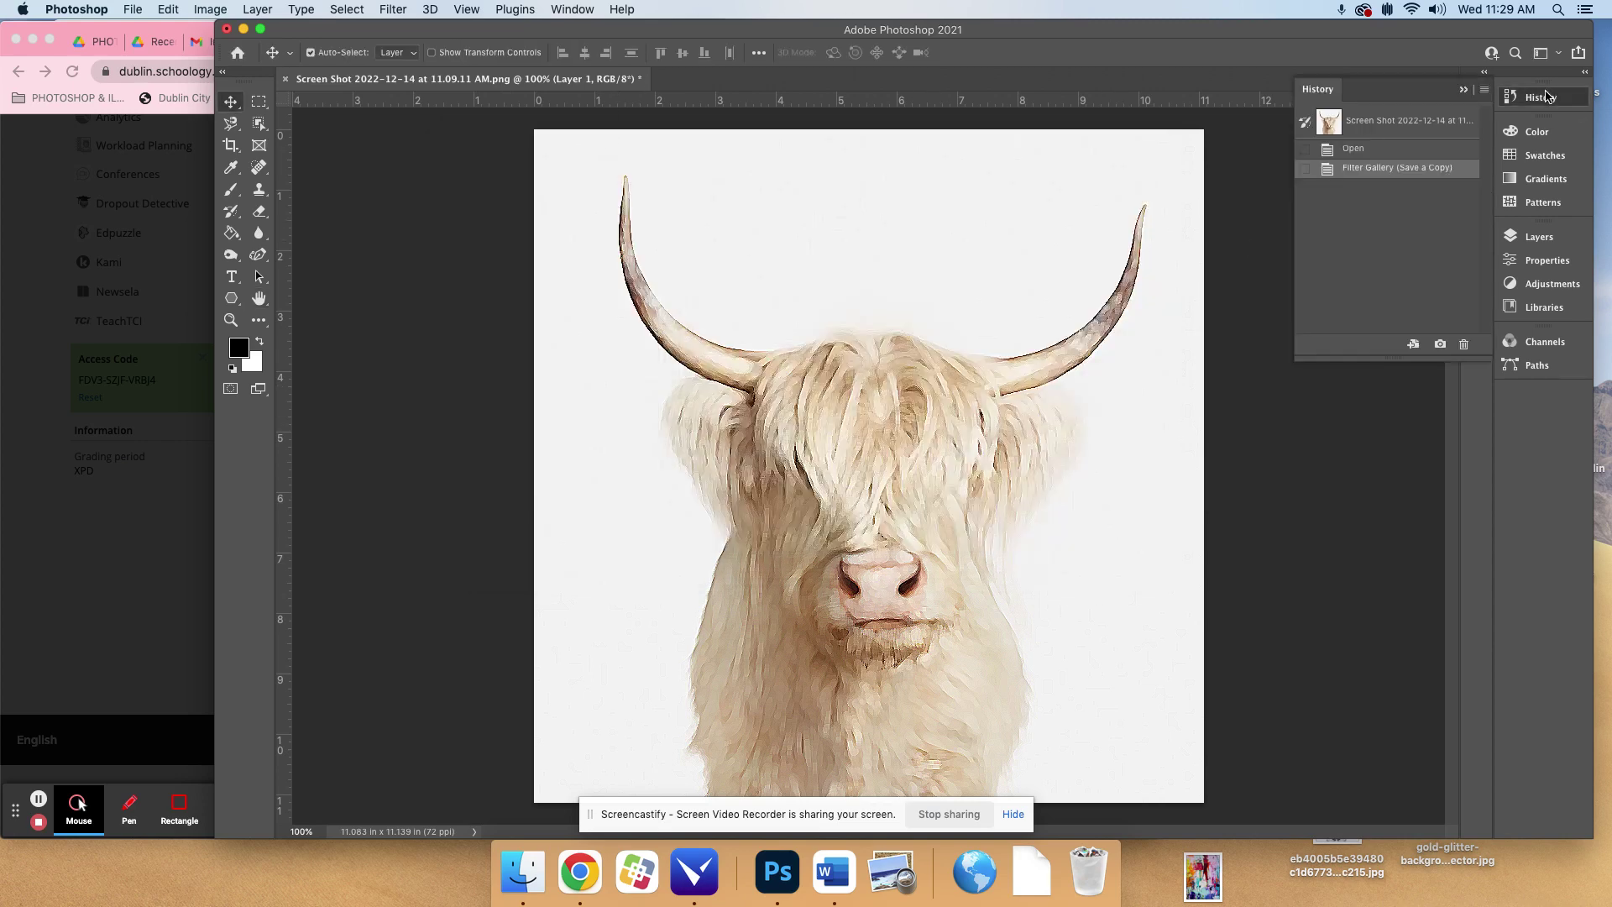
click(1394, 148)
click(393, 9)
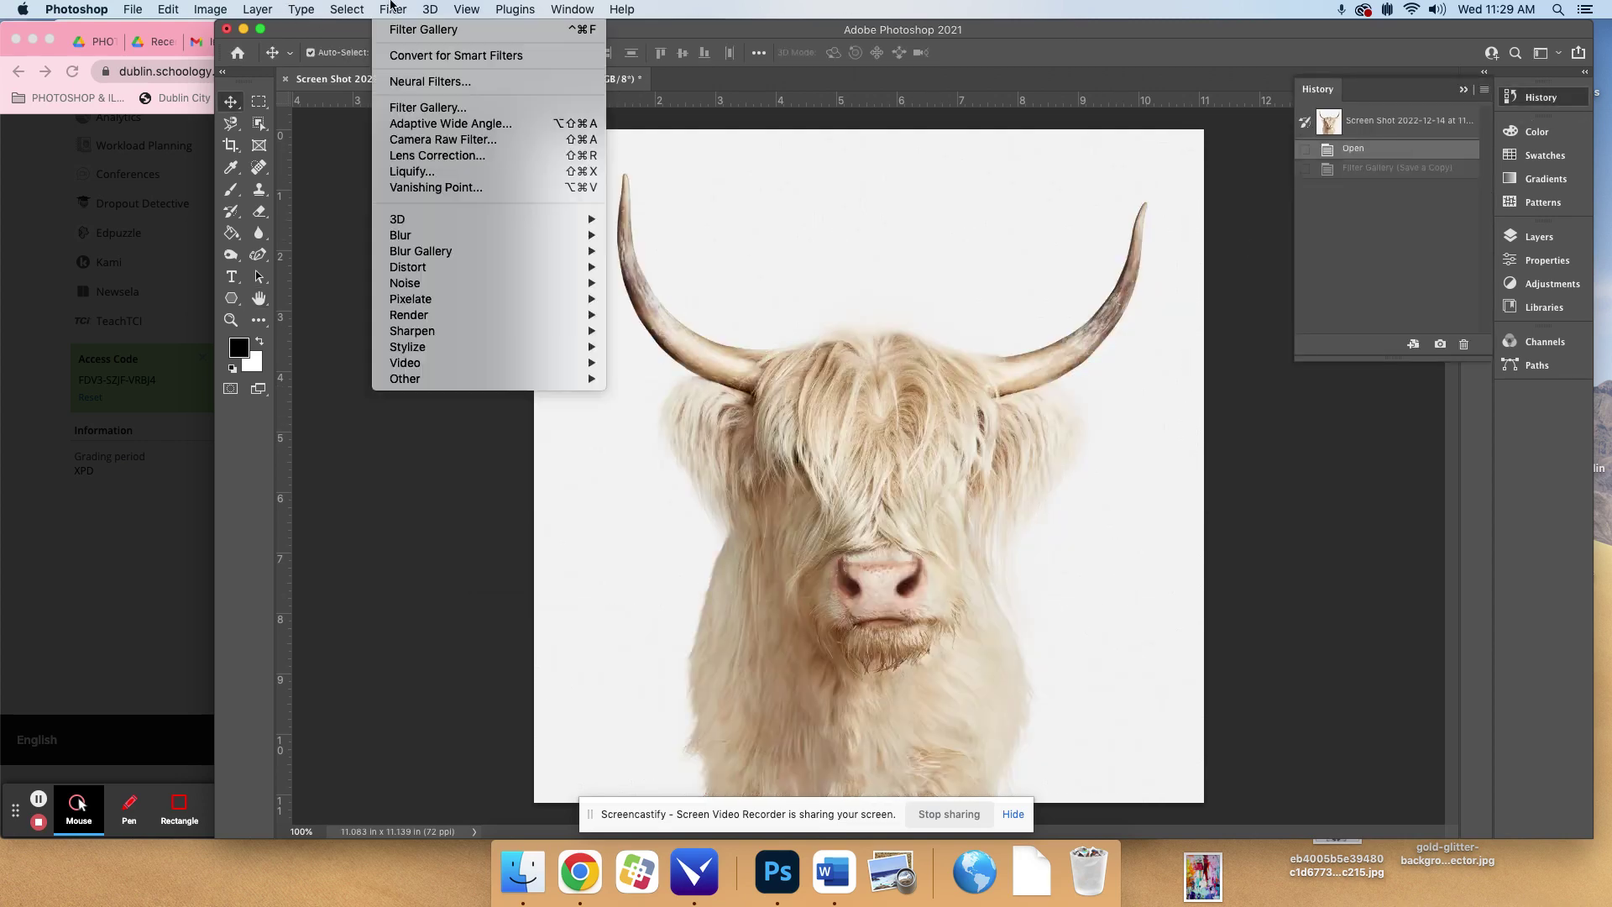
click(444, 109)
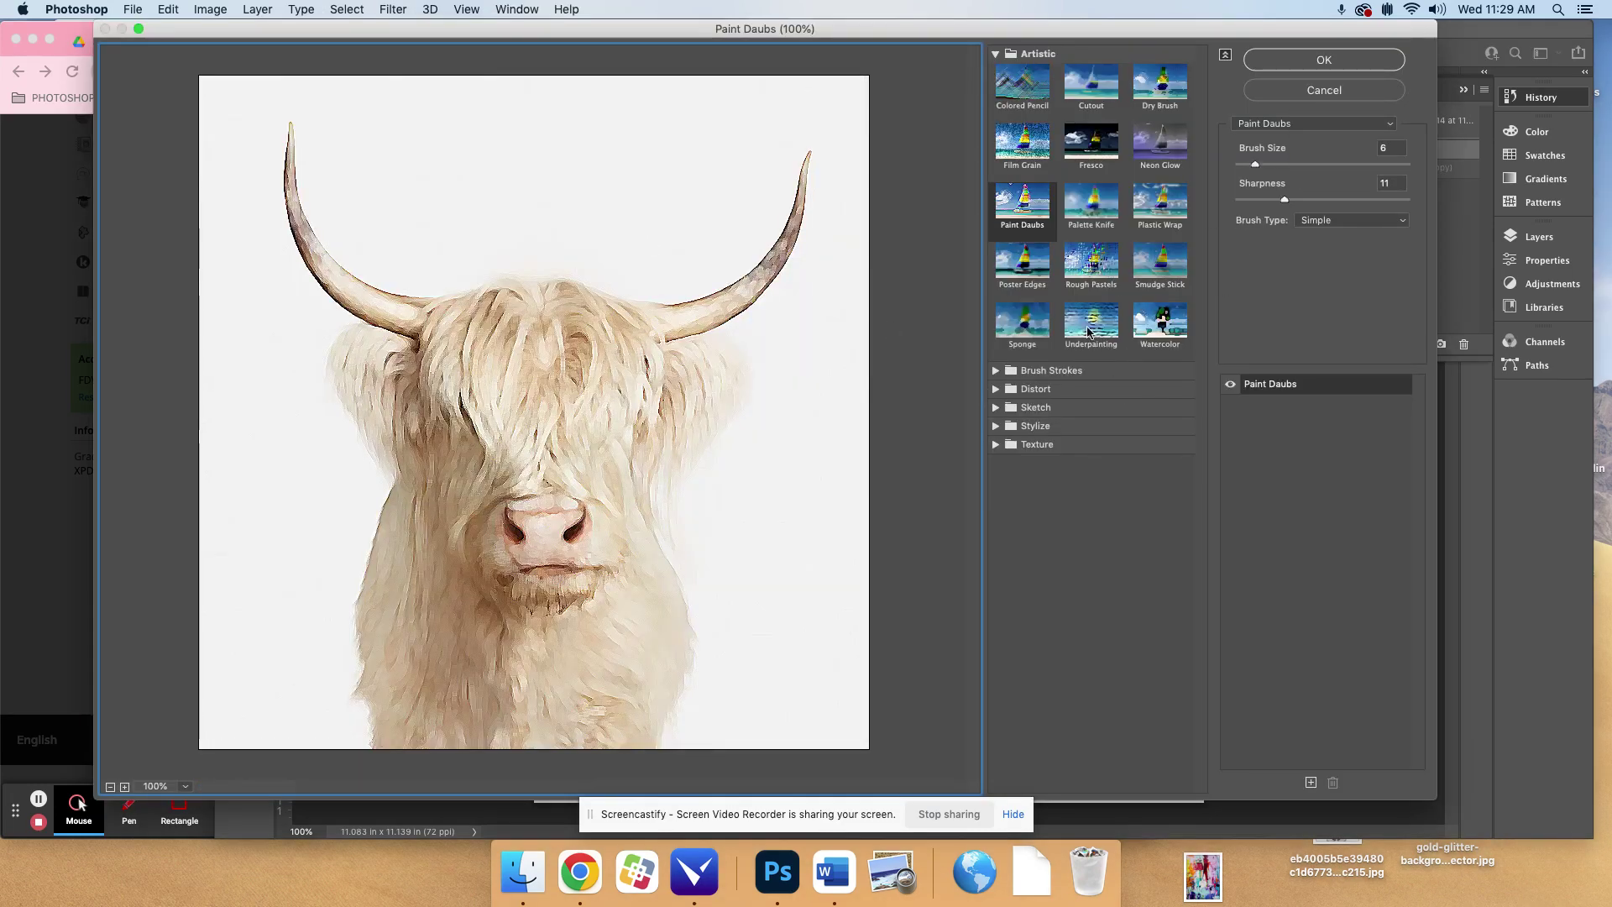
- Preview the artistic Watercolor, Rough Pastels, Underpainting and Sponge filters on the cow photo
click(1175, 336)
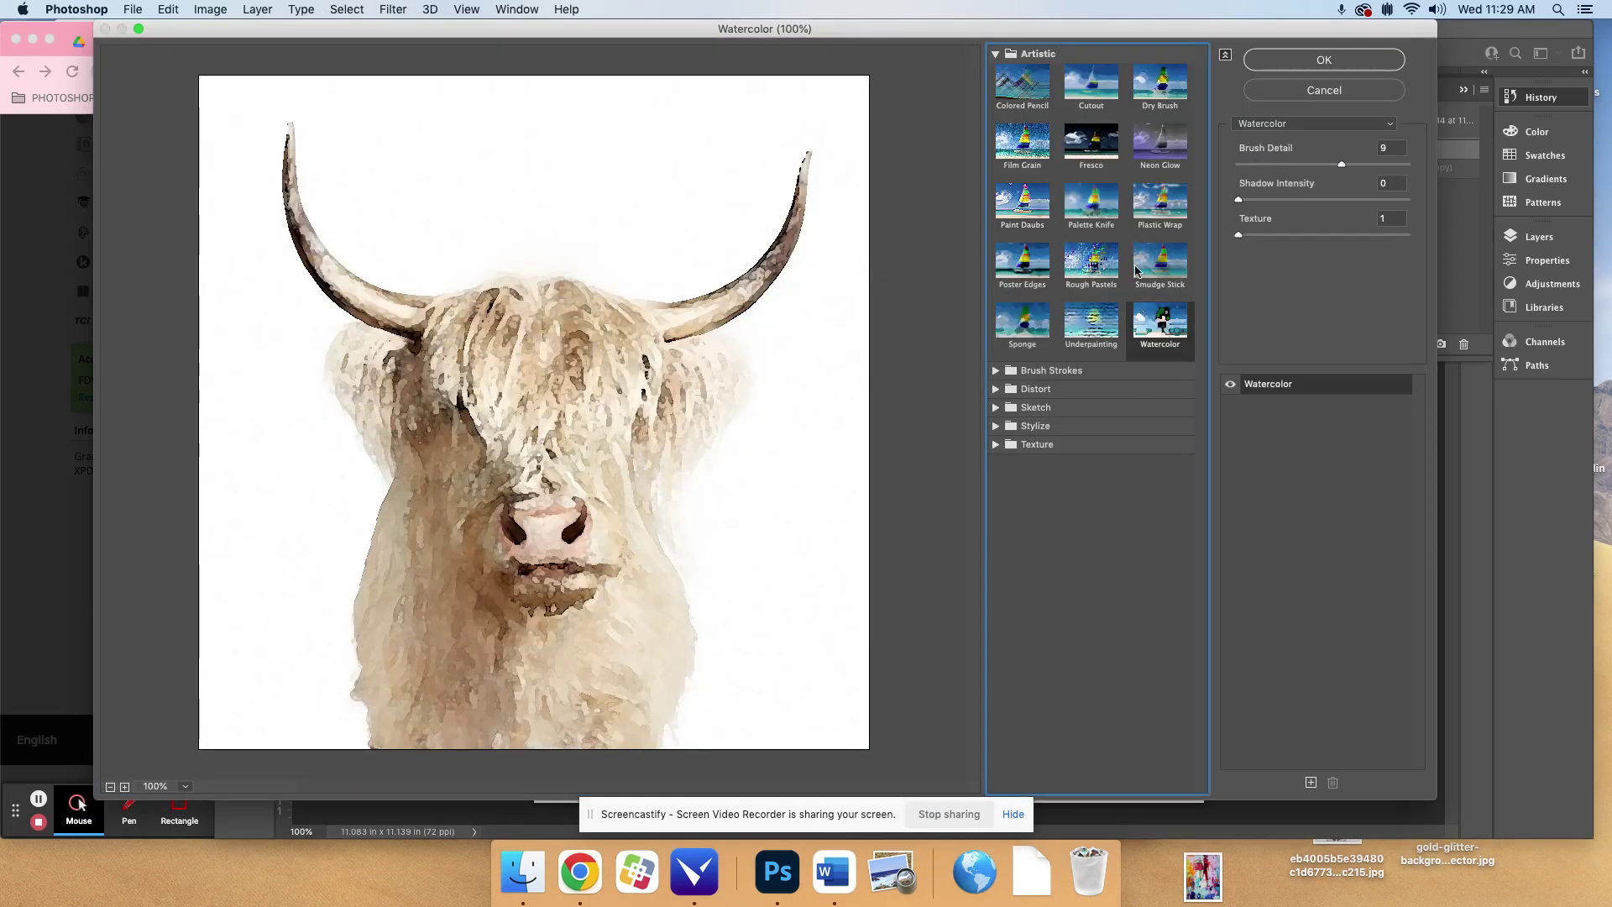
click(1083, 263)
click(1091, 317)
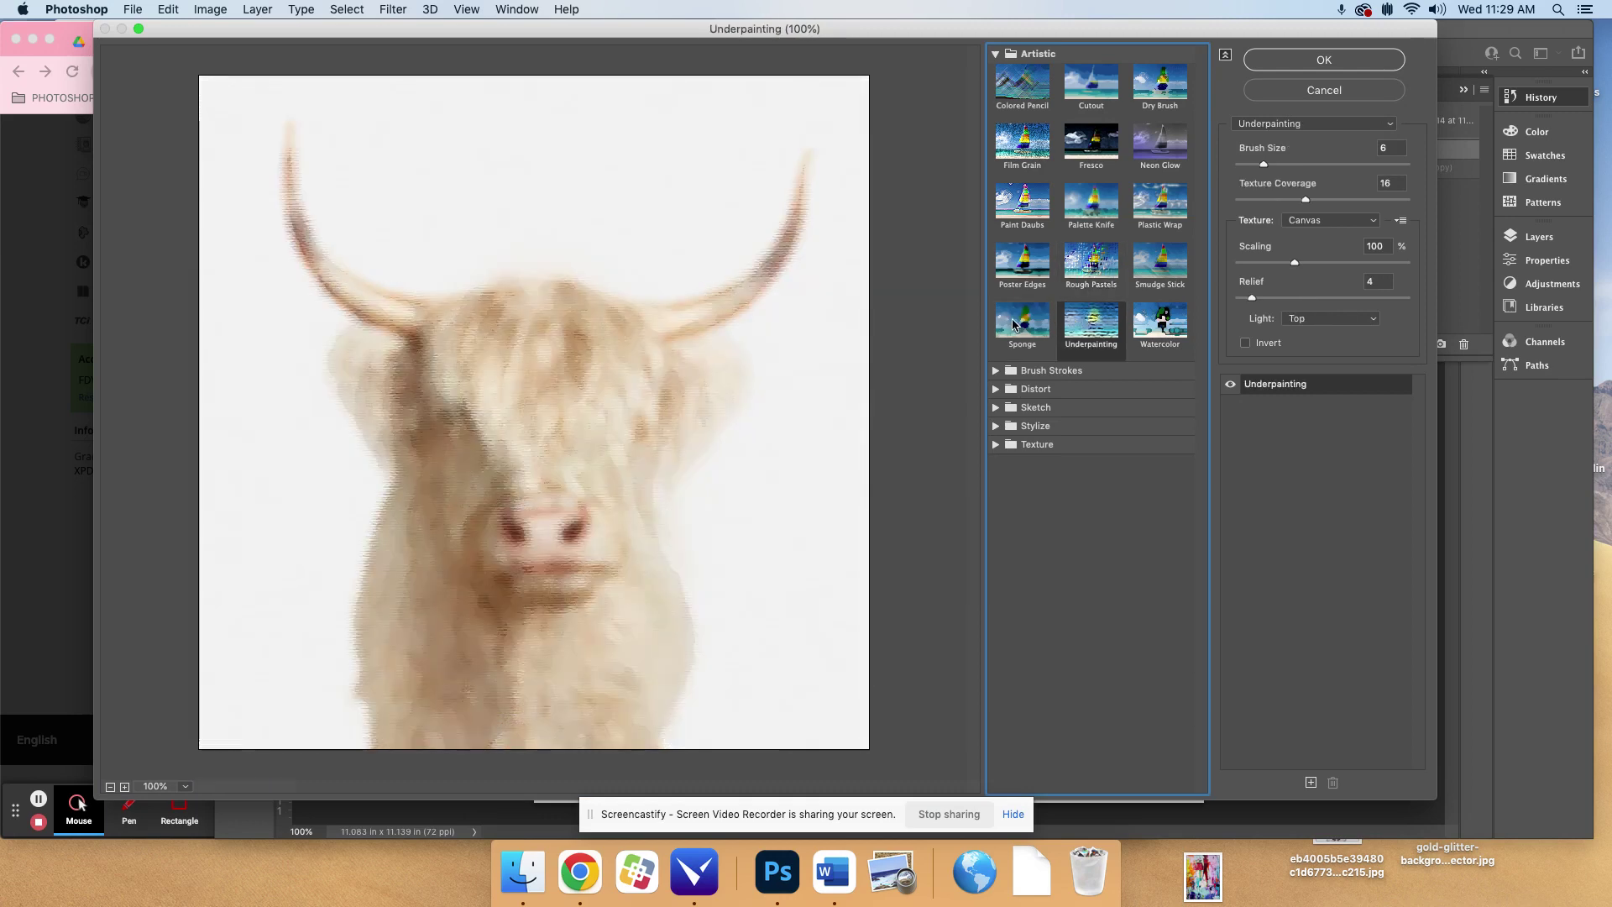
click(1021, 324)
- Preview the Accented Edges brush stroke filter and apply Angled Strokes with direction balance 69
click(997, 370)
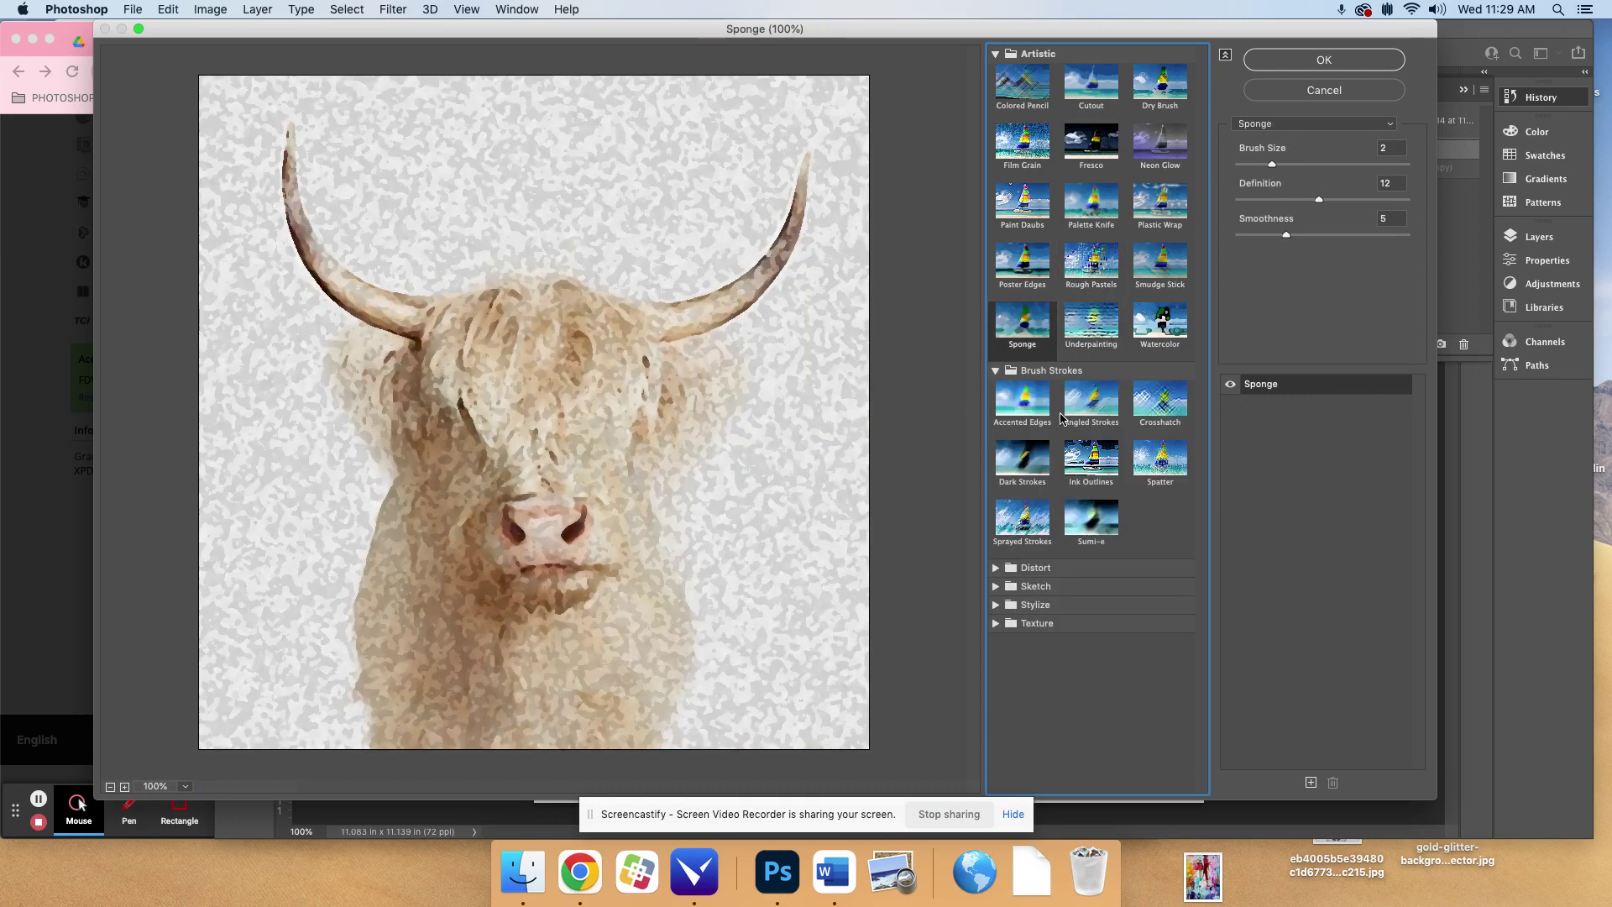
click(1022, 399)
click(1090, 400)
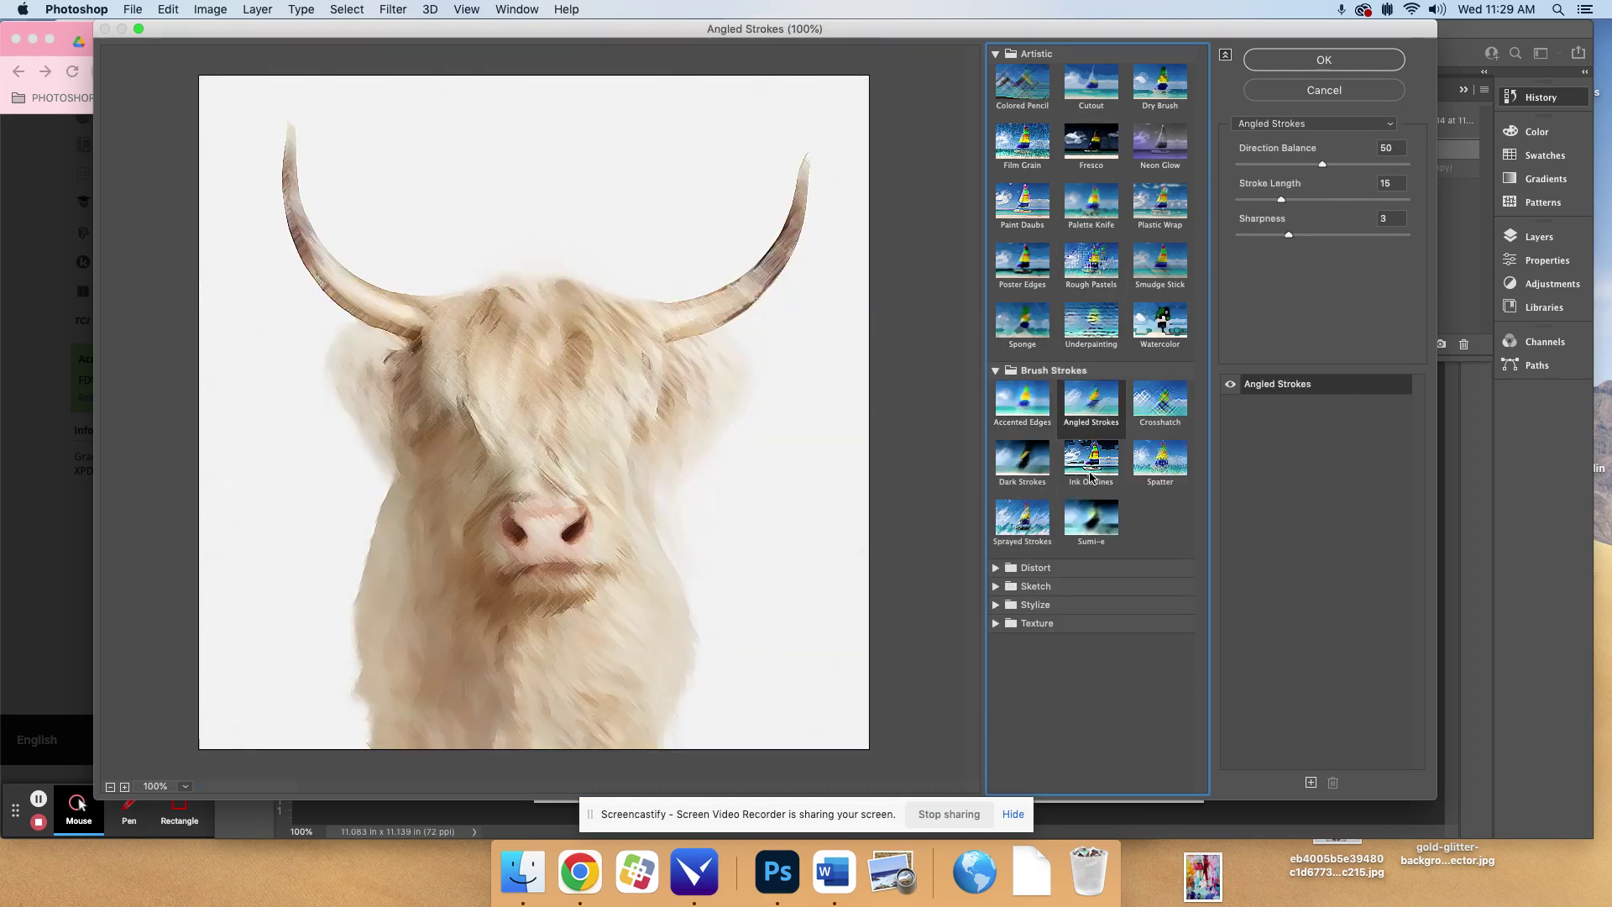
click(1353, 165)
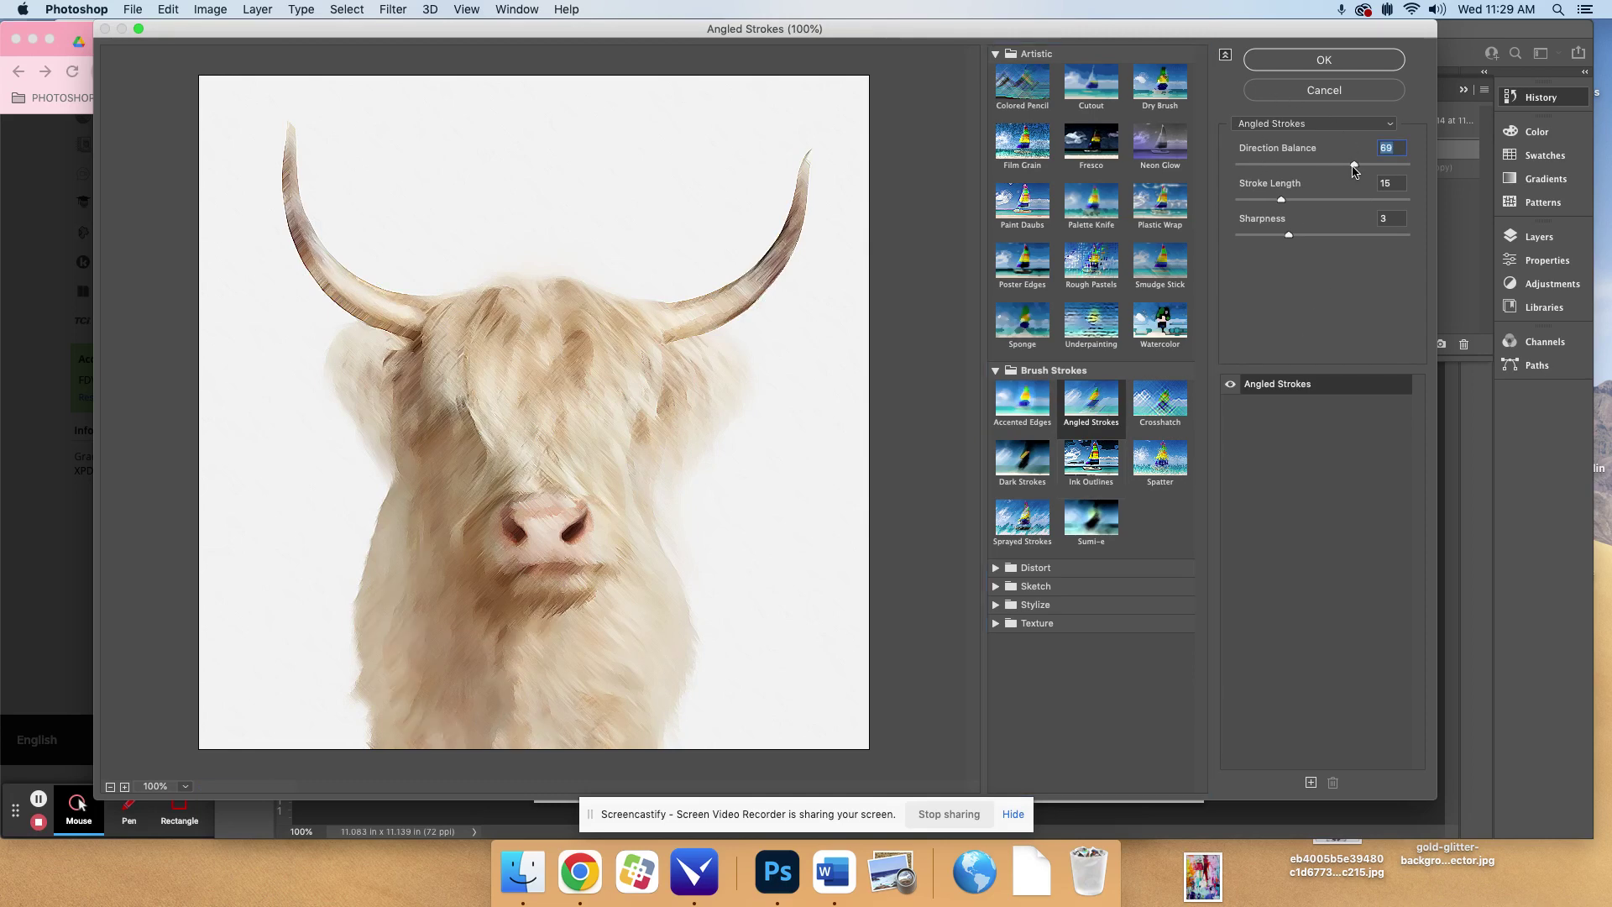
click(1323, 61)
- Start saving the filtered photo under the name Angled Strokes Filter in the Documents folder
click(133, 10)
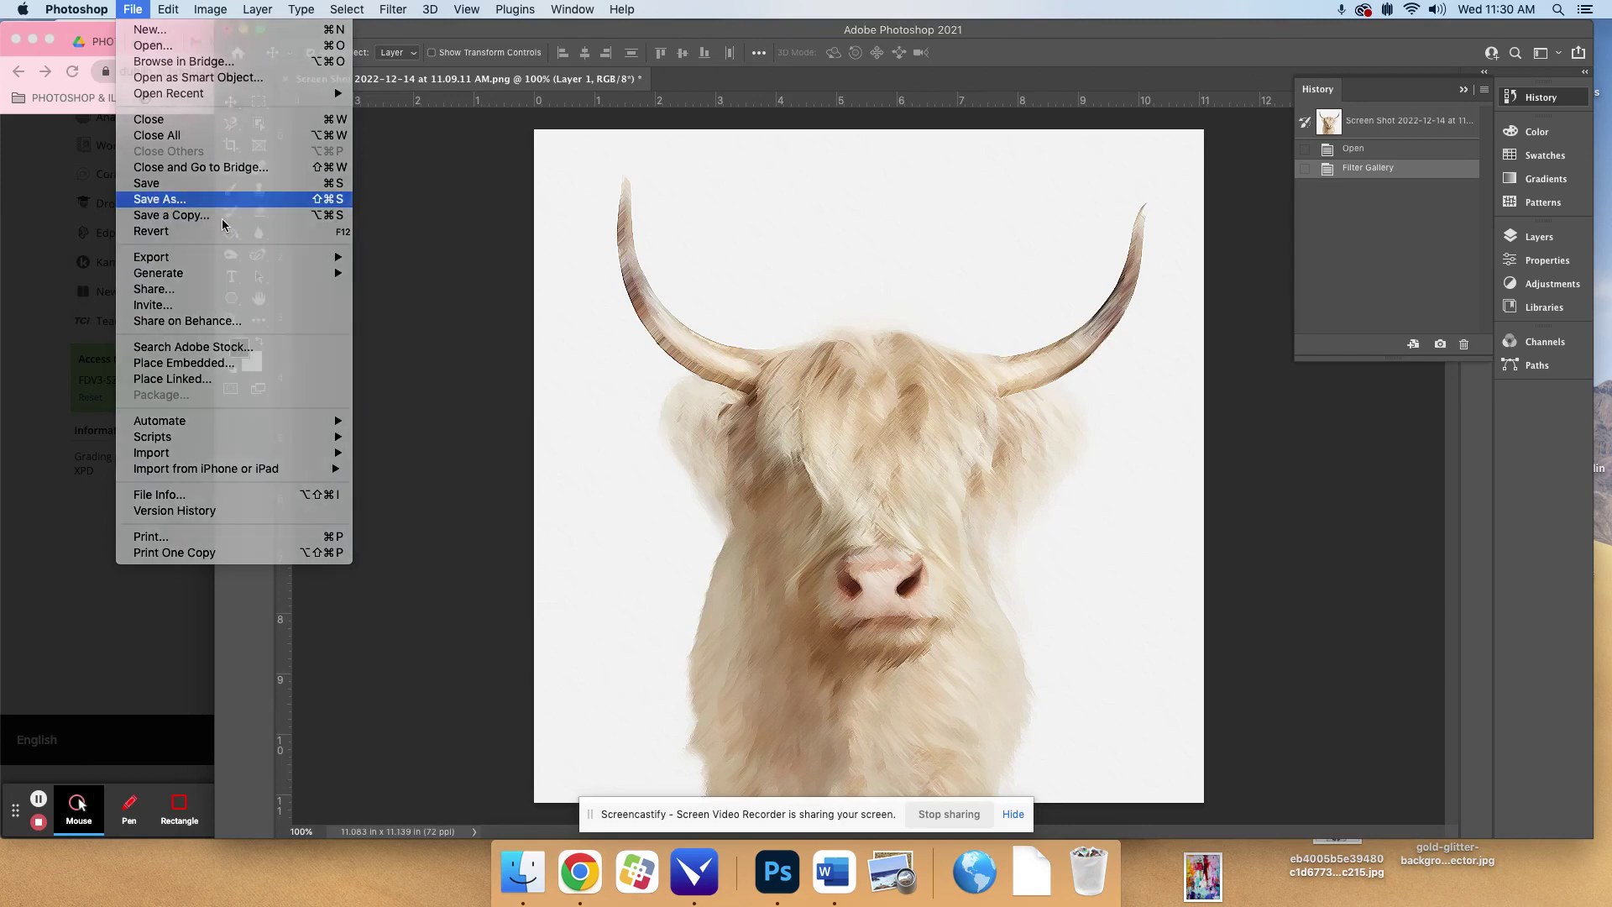
click(222, 202)
text(Angeled S)
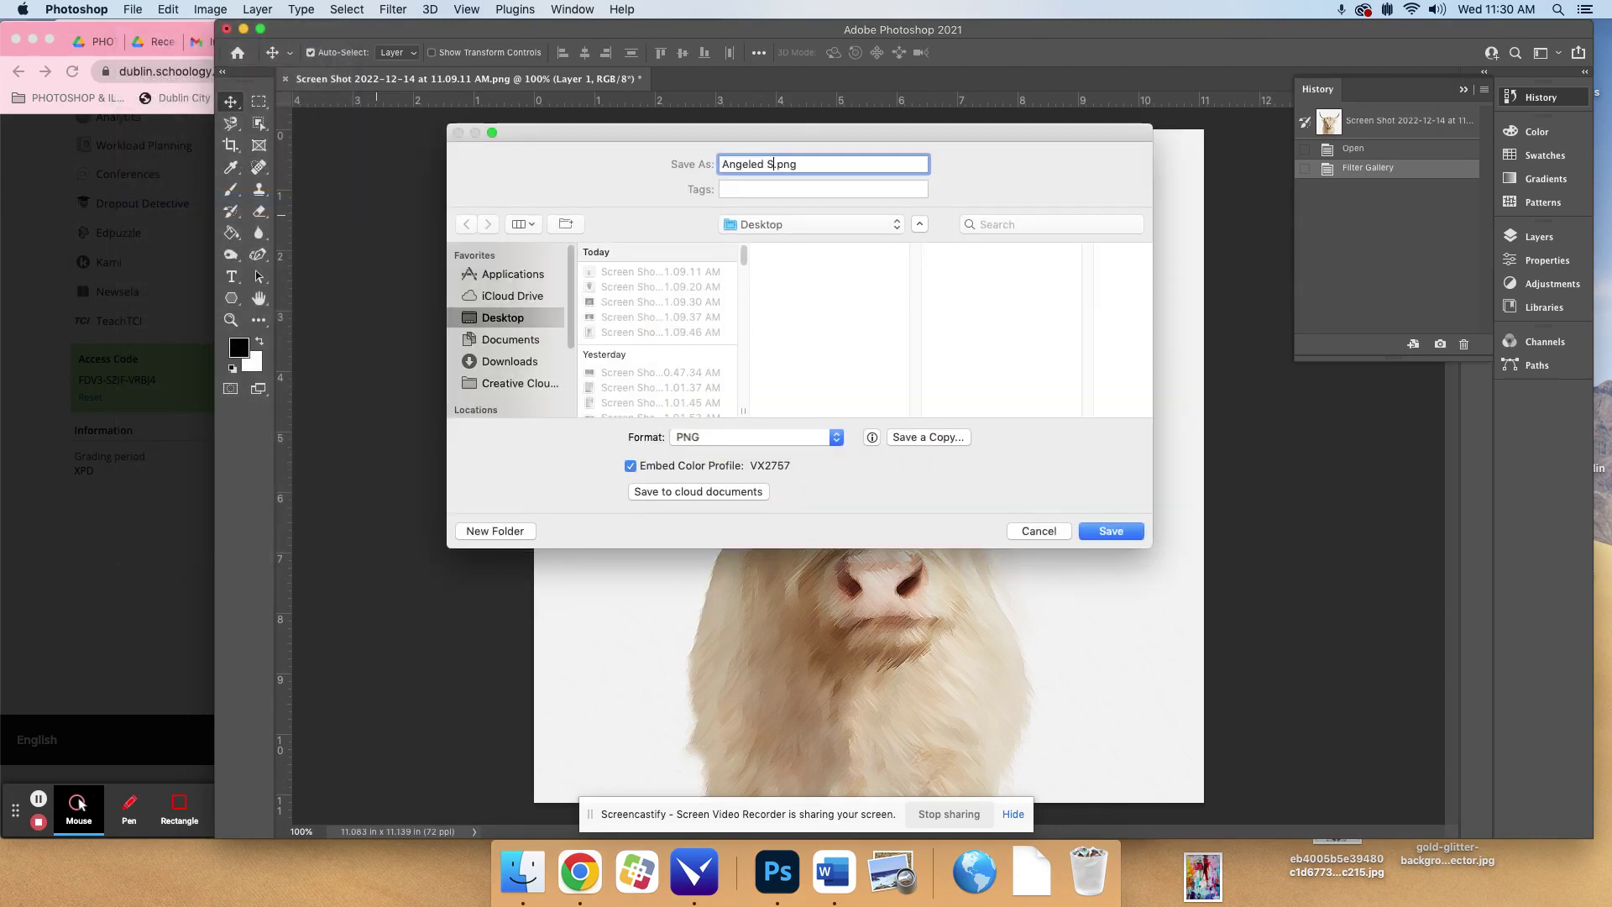
text(trokes Filter)
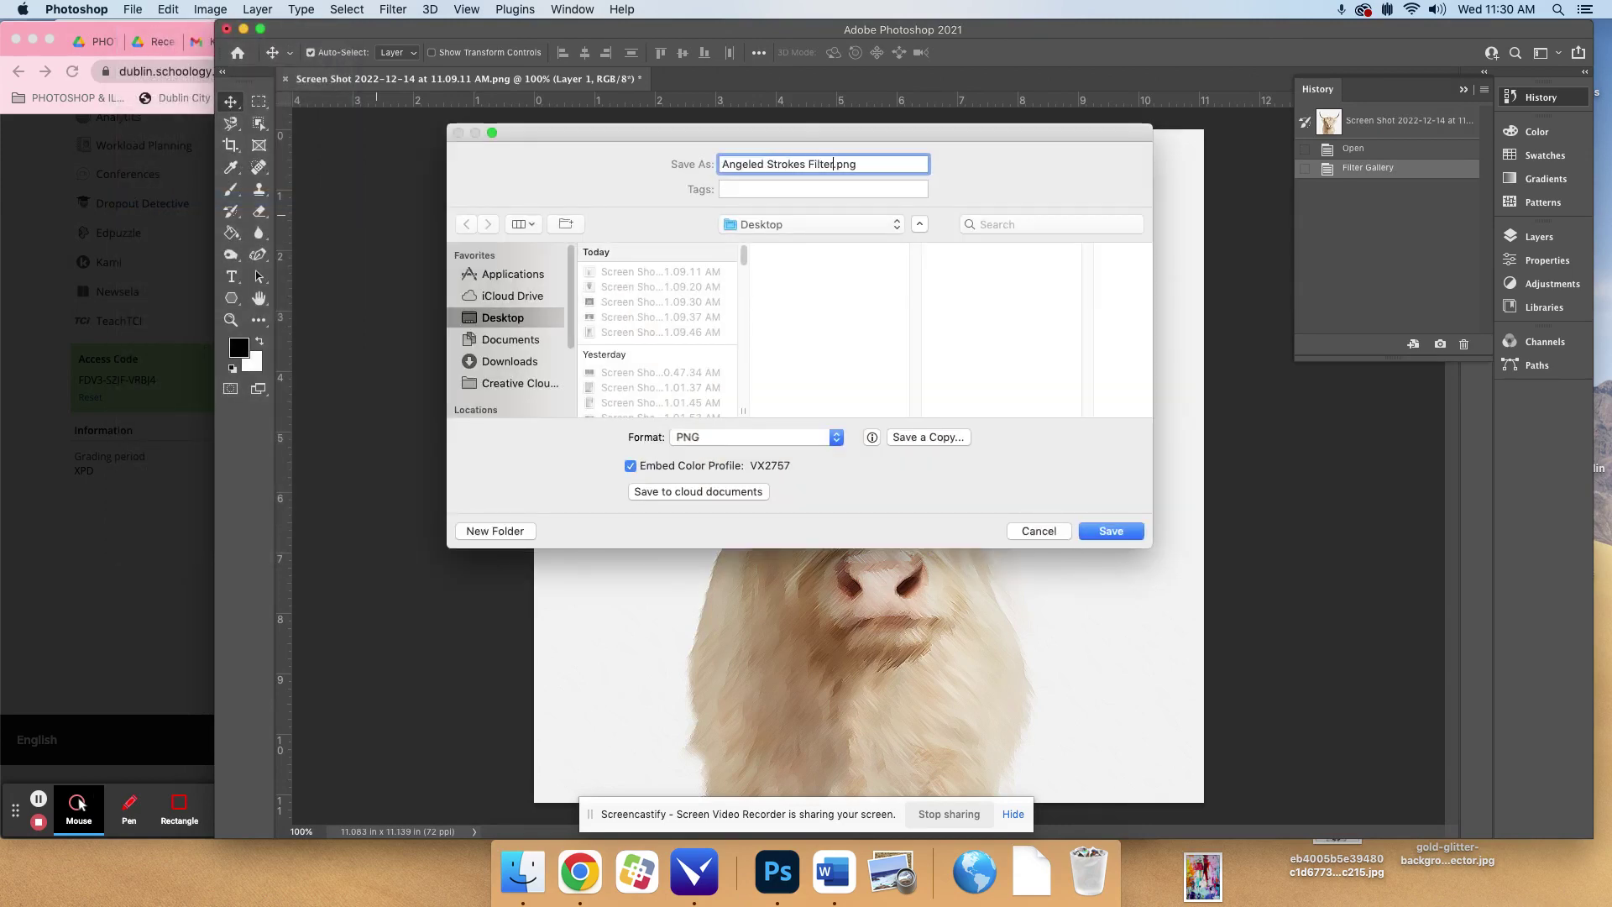
click(747, 164)
key(BackSpace)
click(527, 344)
- Switch to saving a copy and save Angled Strokes Filter.jpg on the Desktop, in JPEG format at maximum quality 12
click(727, 436)
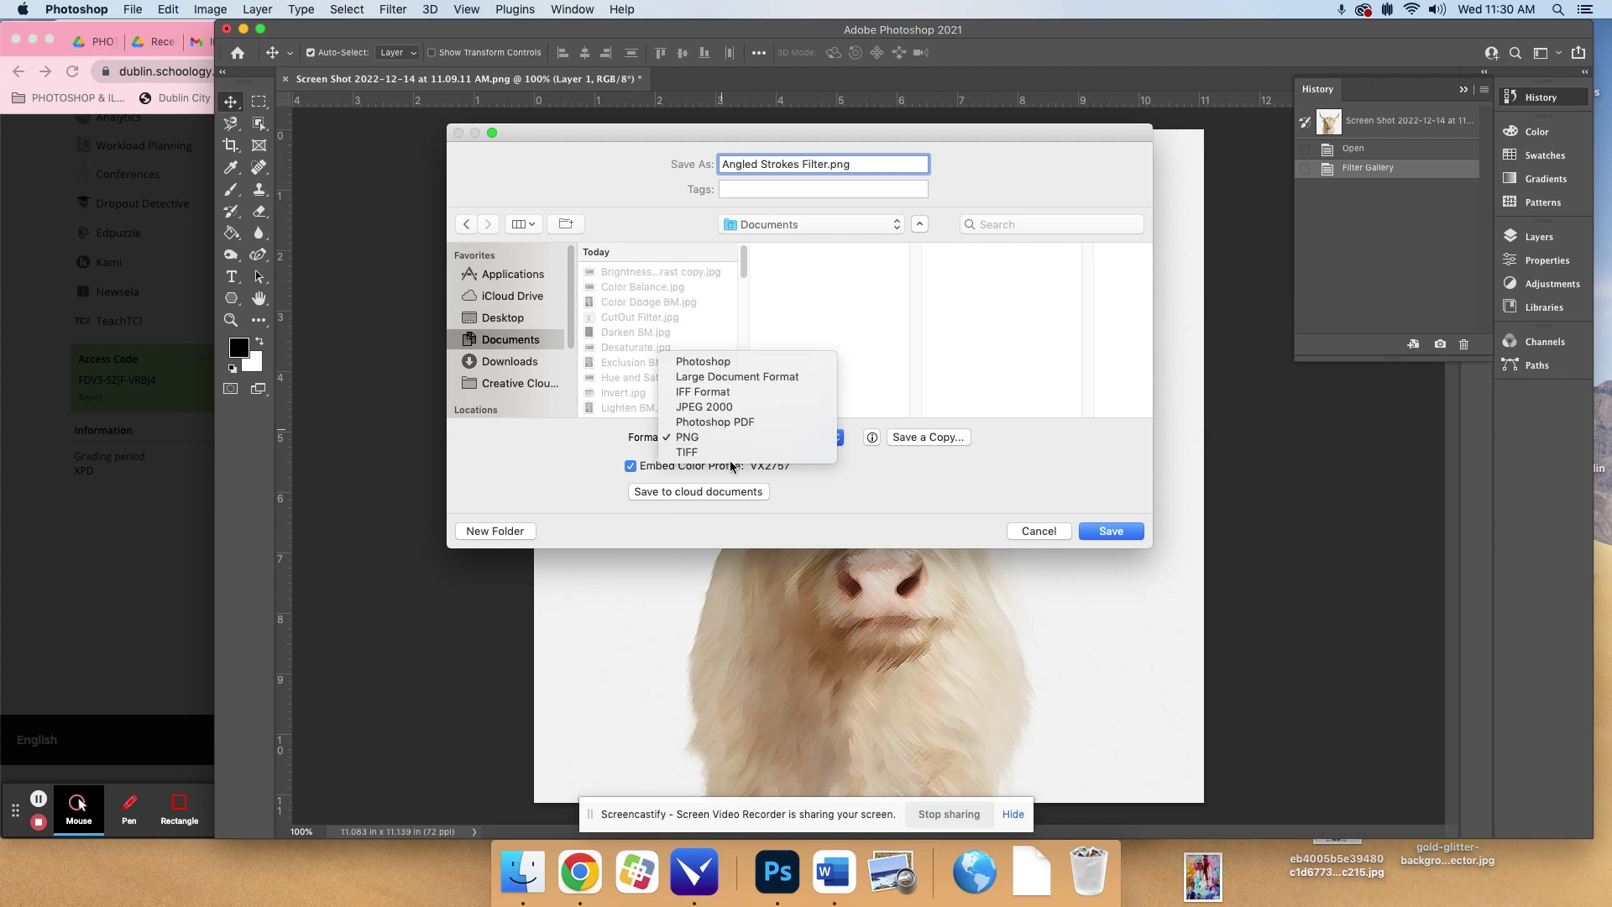
click(919, 436)
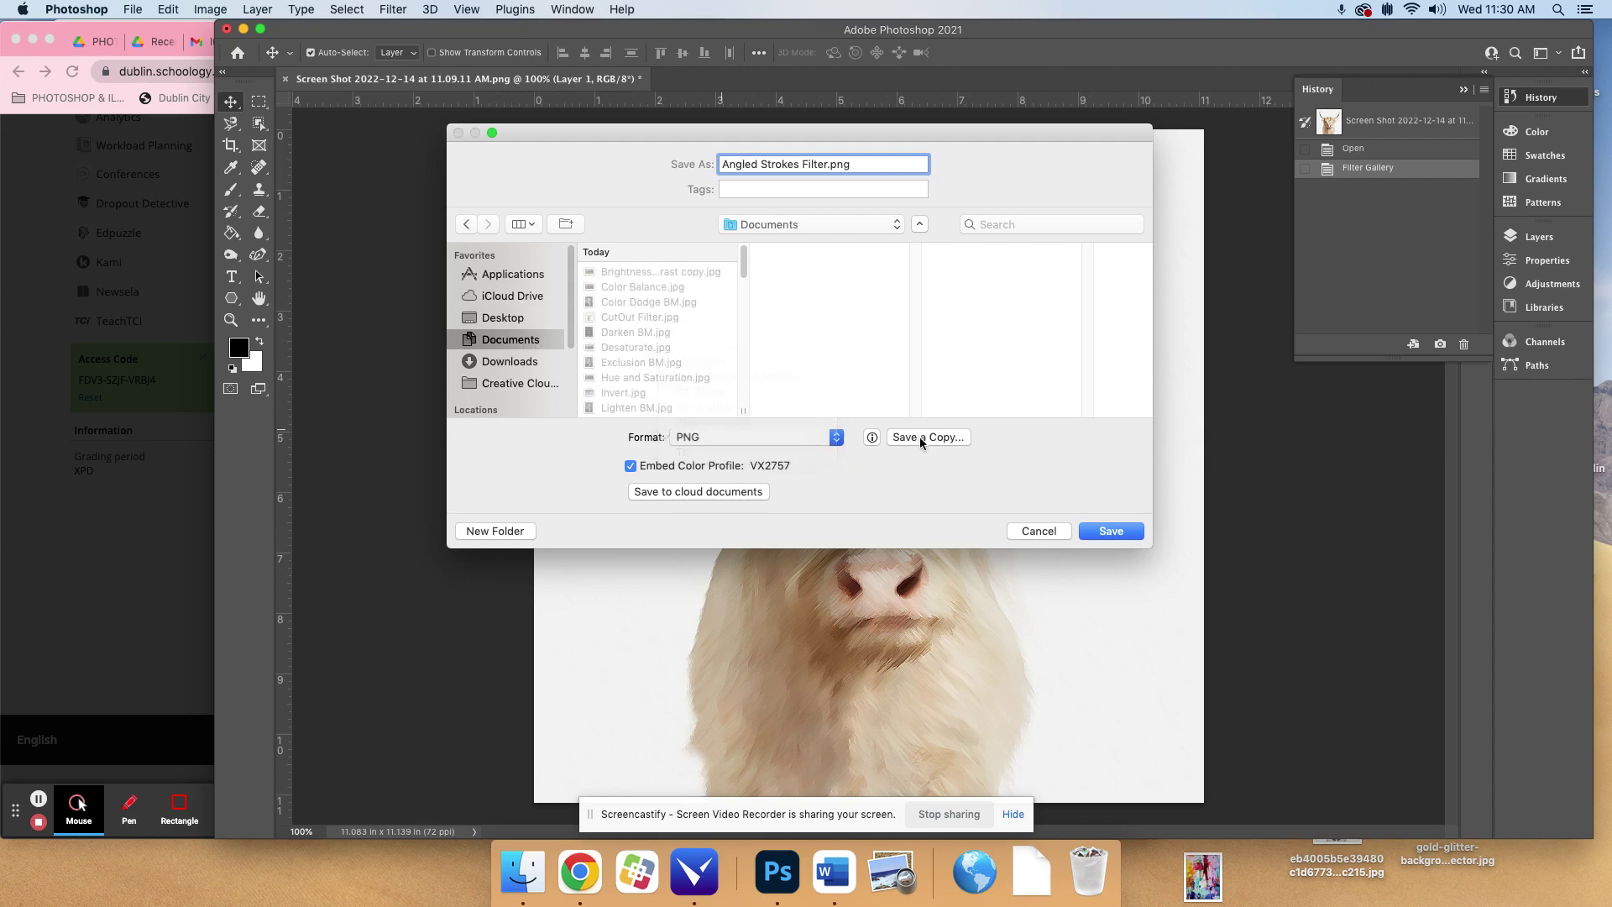
click(923, 437)
click(739, 366)
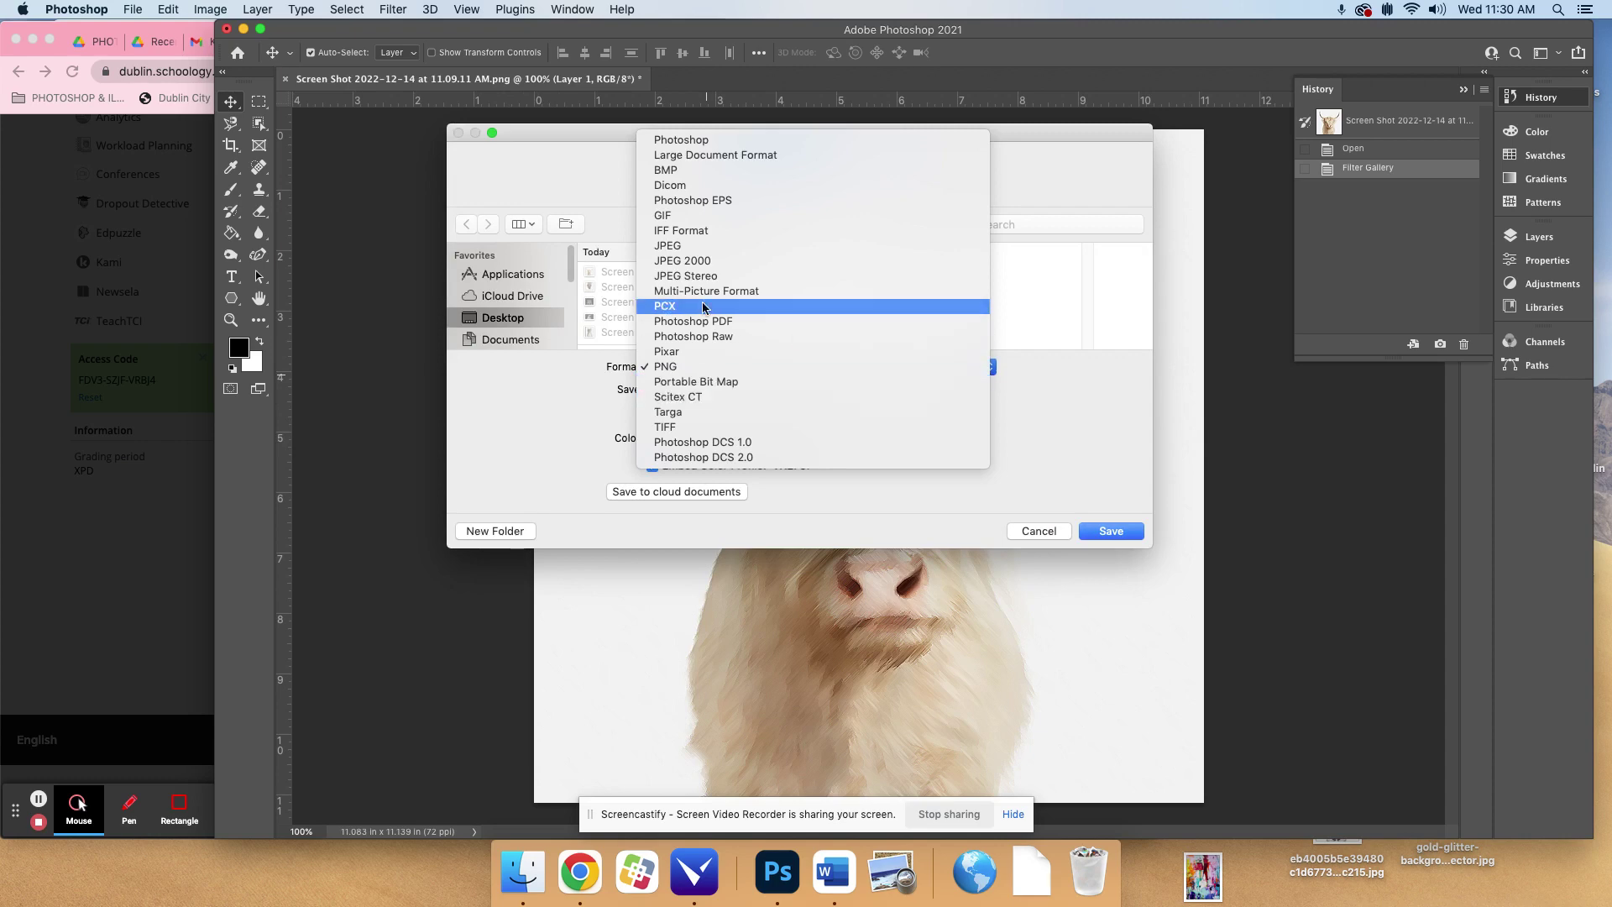
click(739, 247)
click(1111, 532)
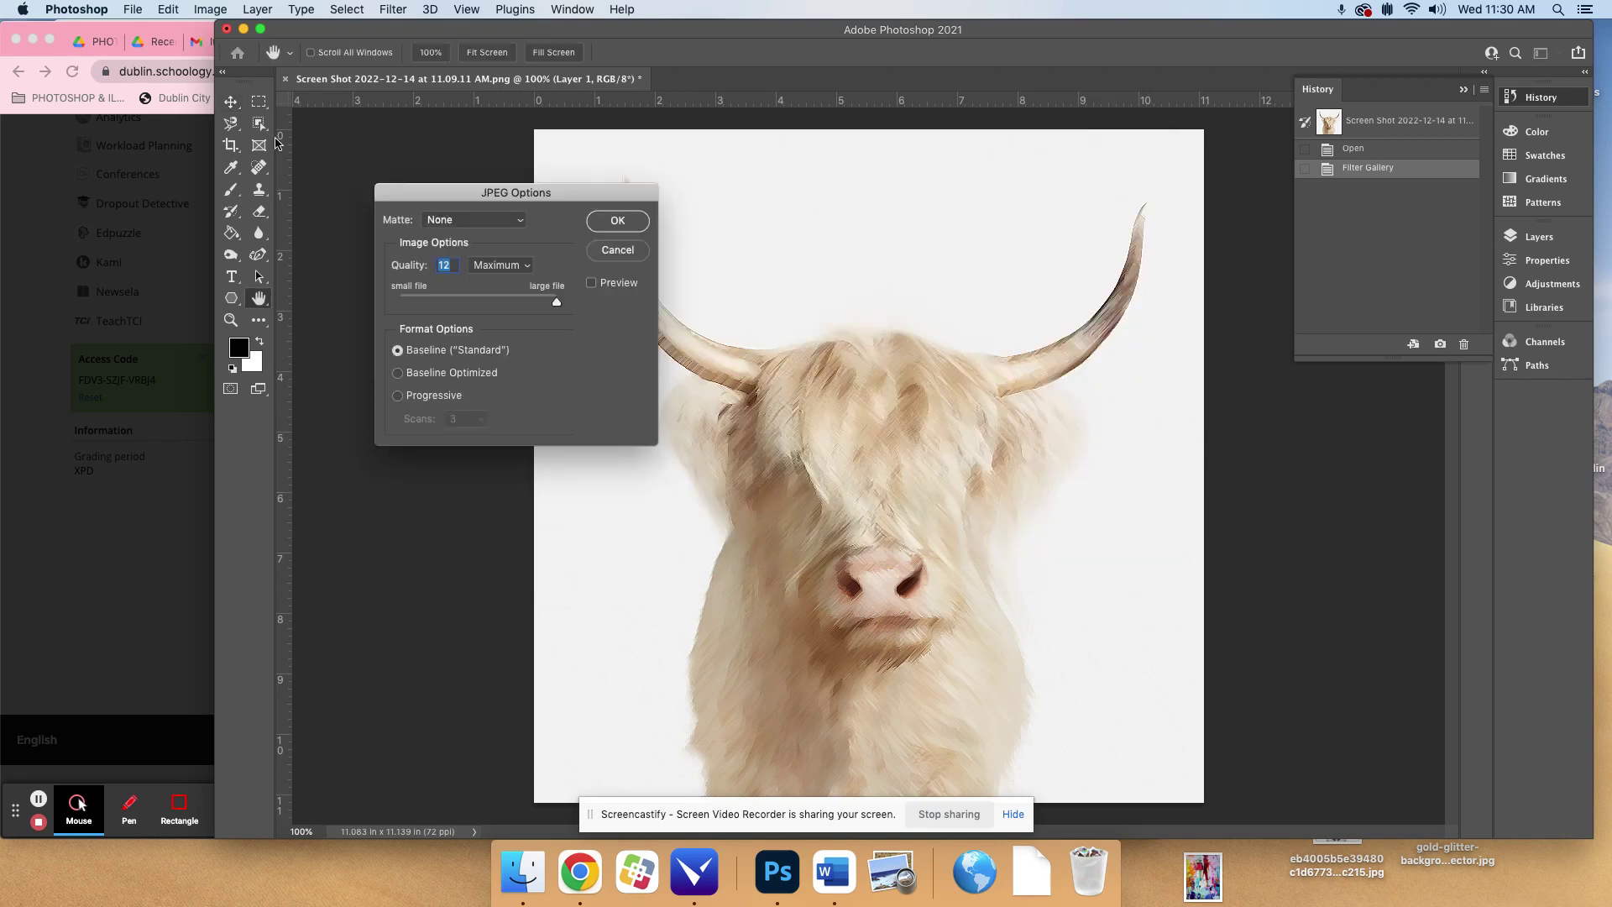
click(621, 220)
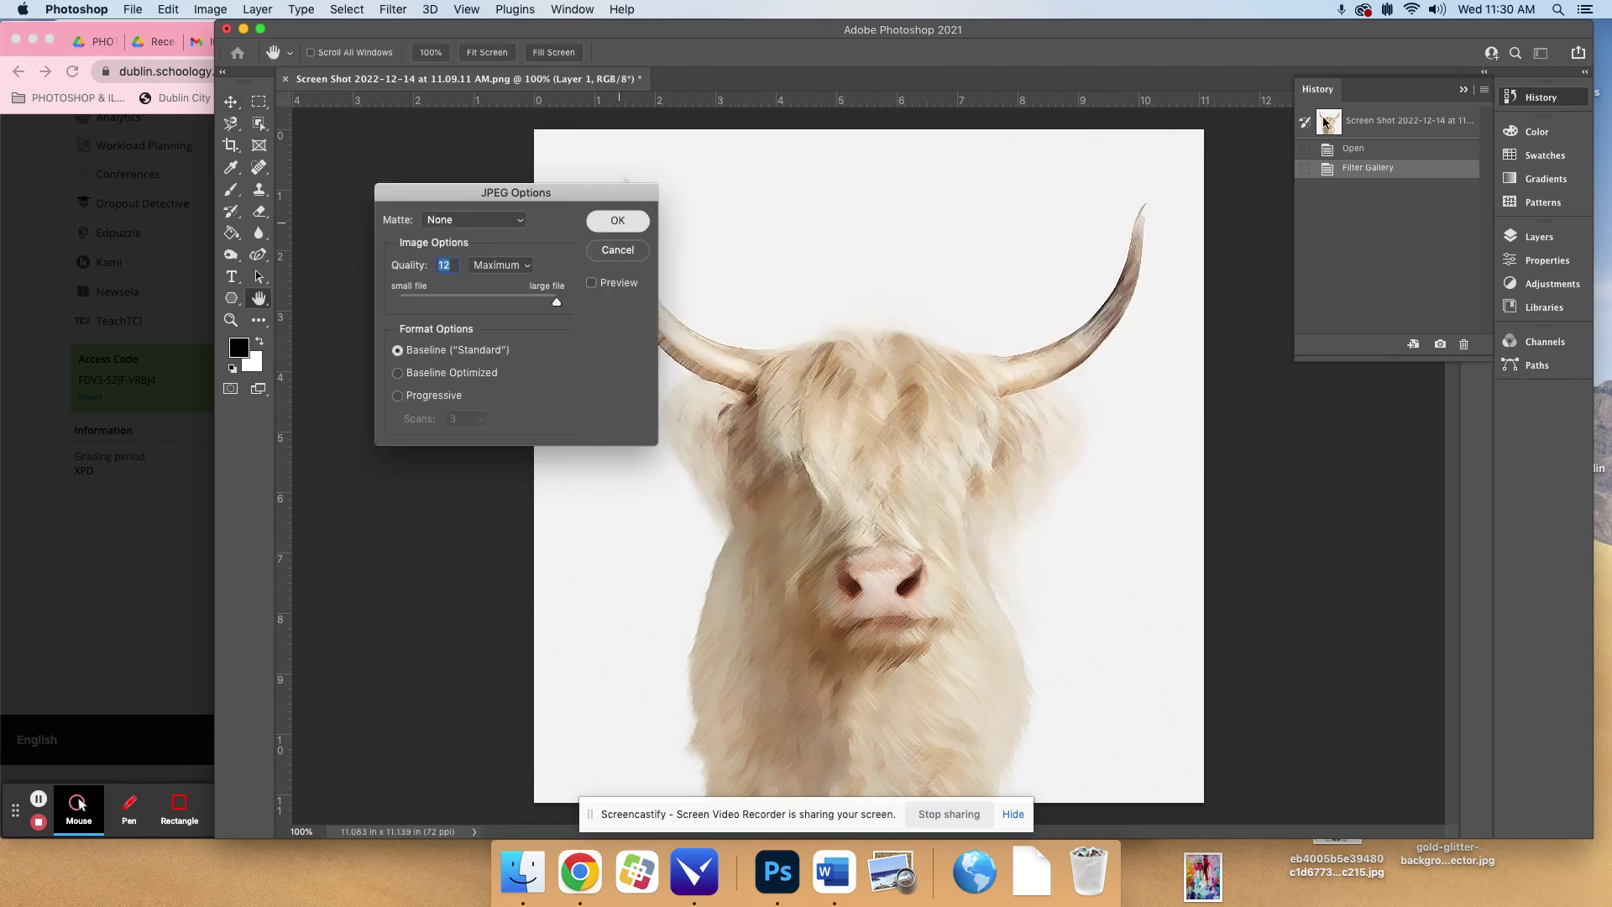
- Revert to the original photo, preview the Ocean Ripple and Glass distortions in the Filter Gallery, and choose Diffuse Glow
click(1372, 149)
click(391, 9)
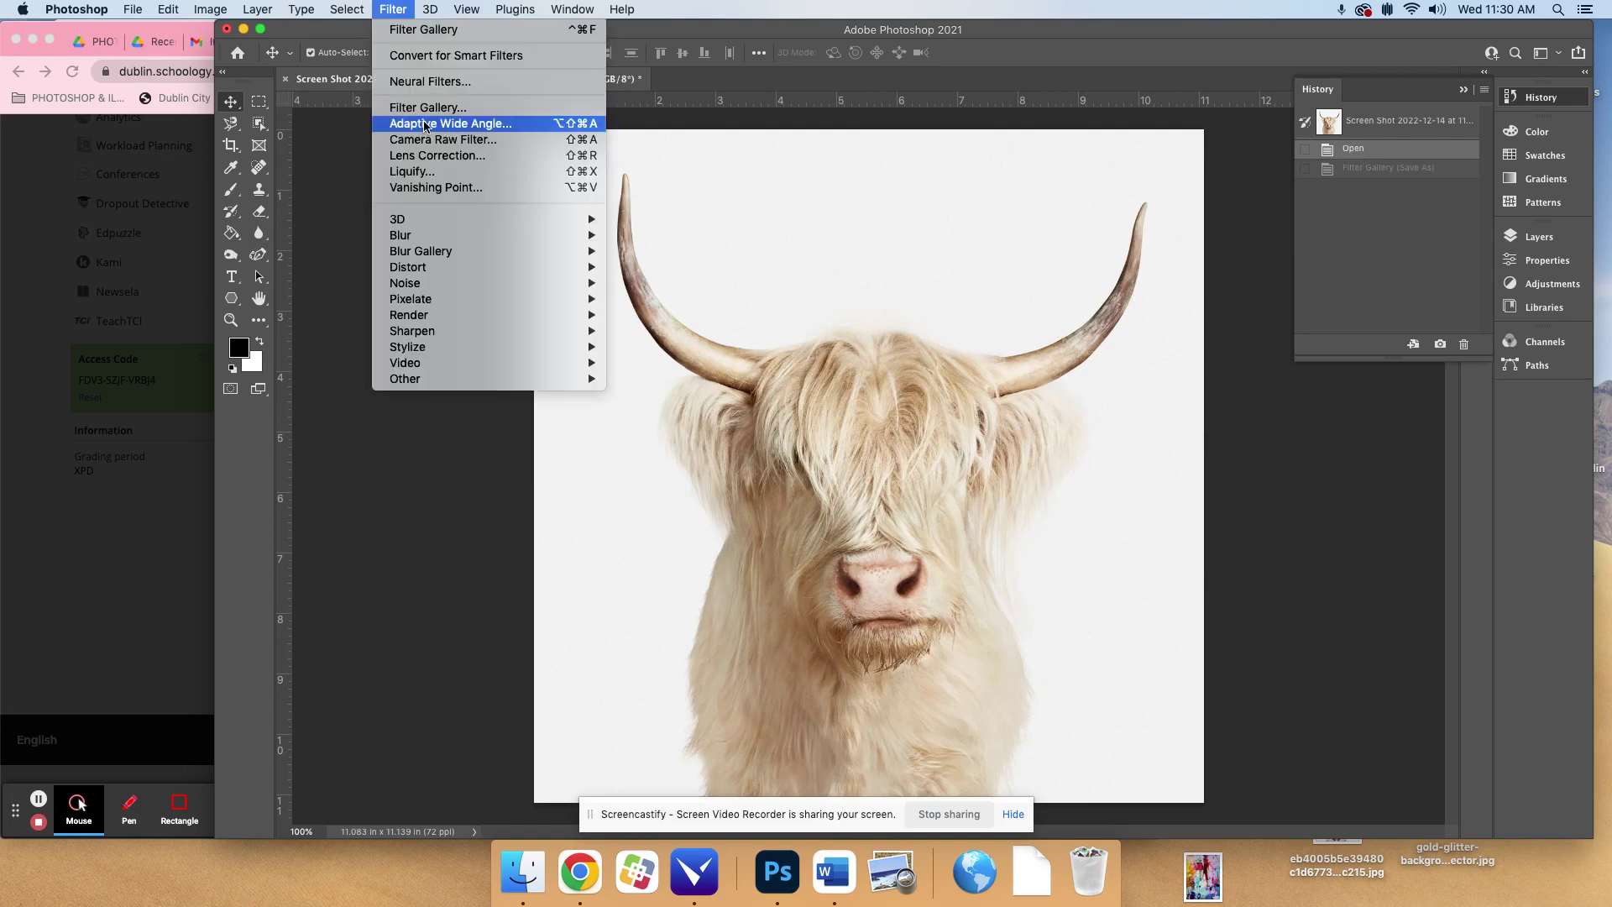
click(424, 104)
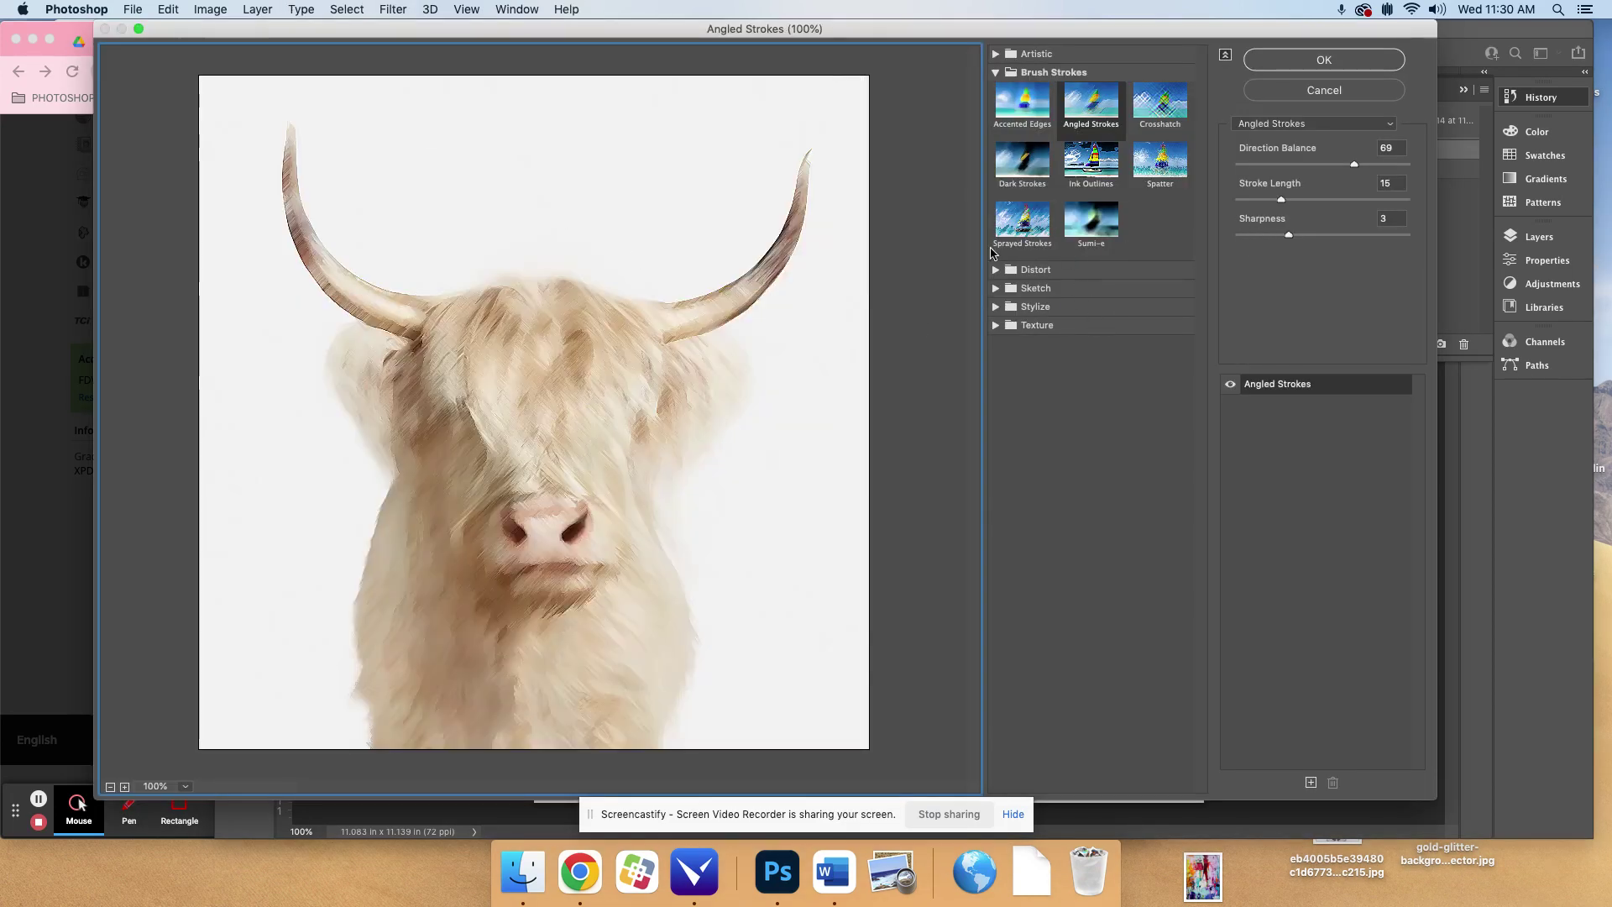
click(996, 270)
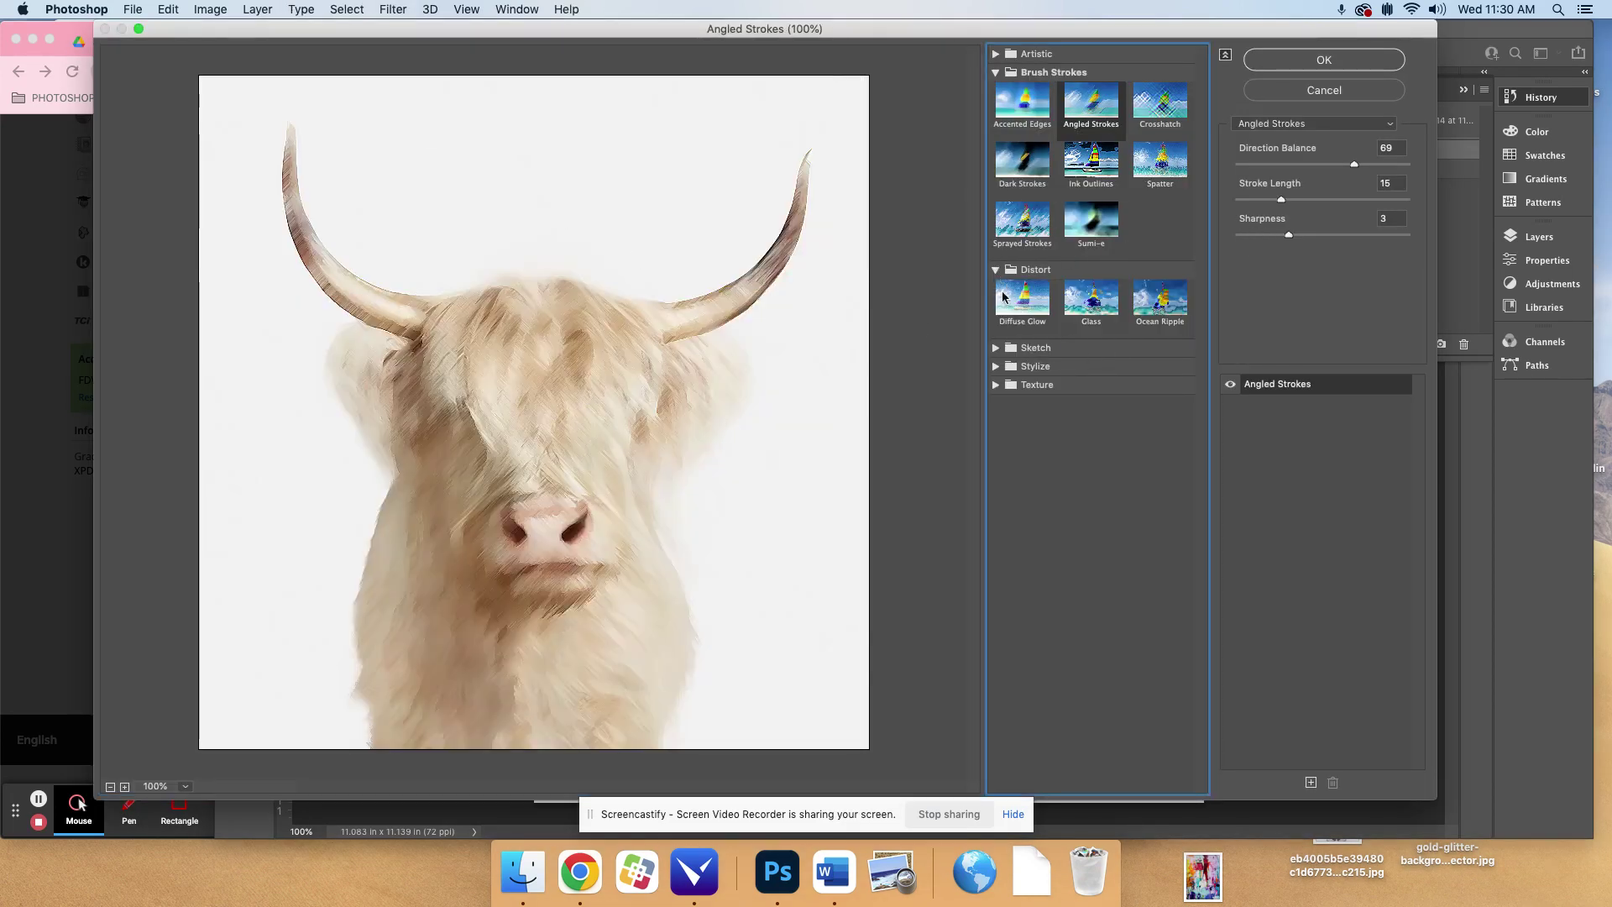
click(1163, 304)
click(1095, 307)
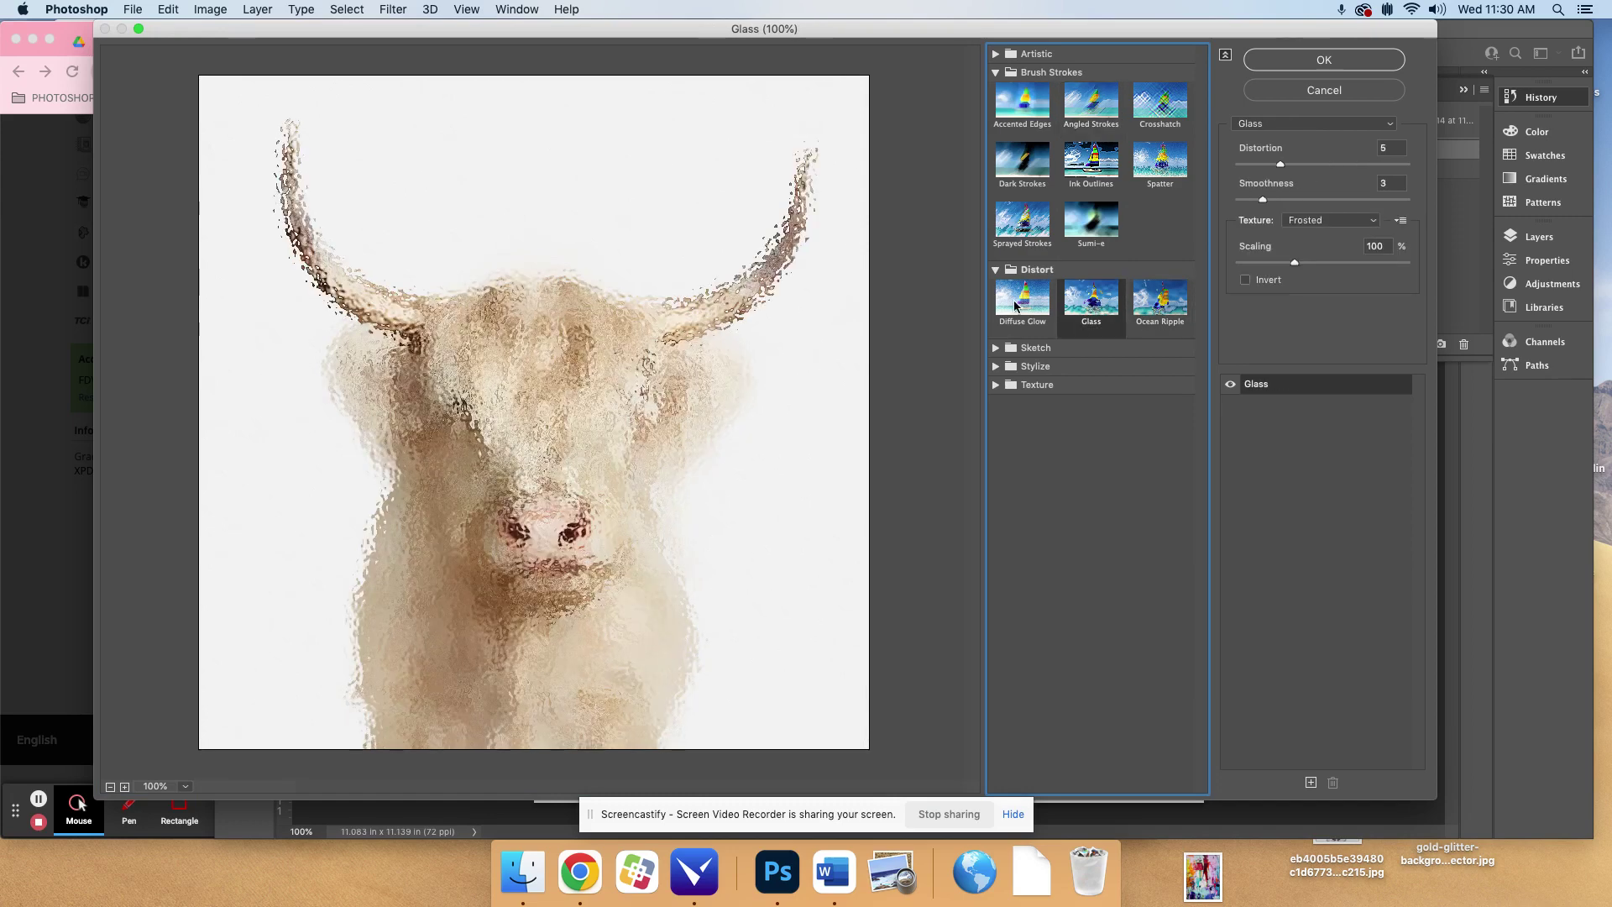
click(1015, 306)
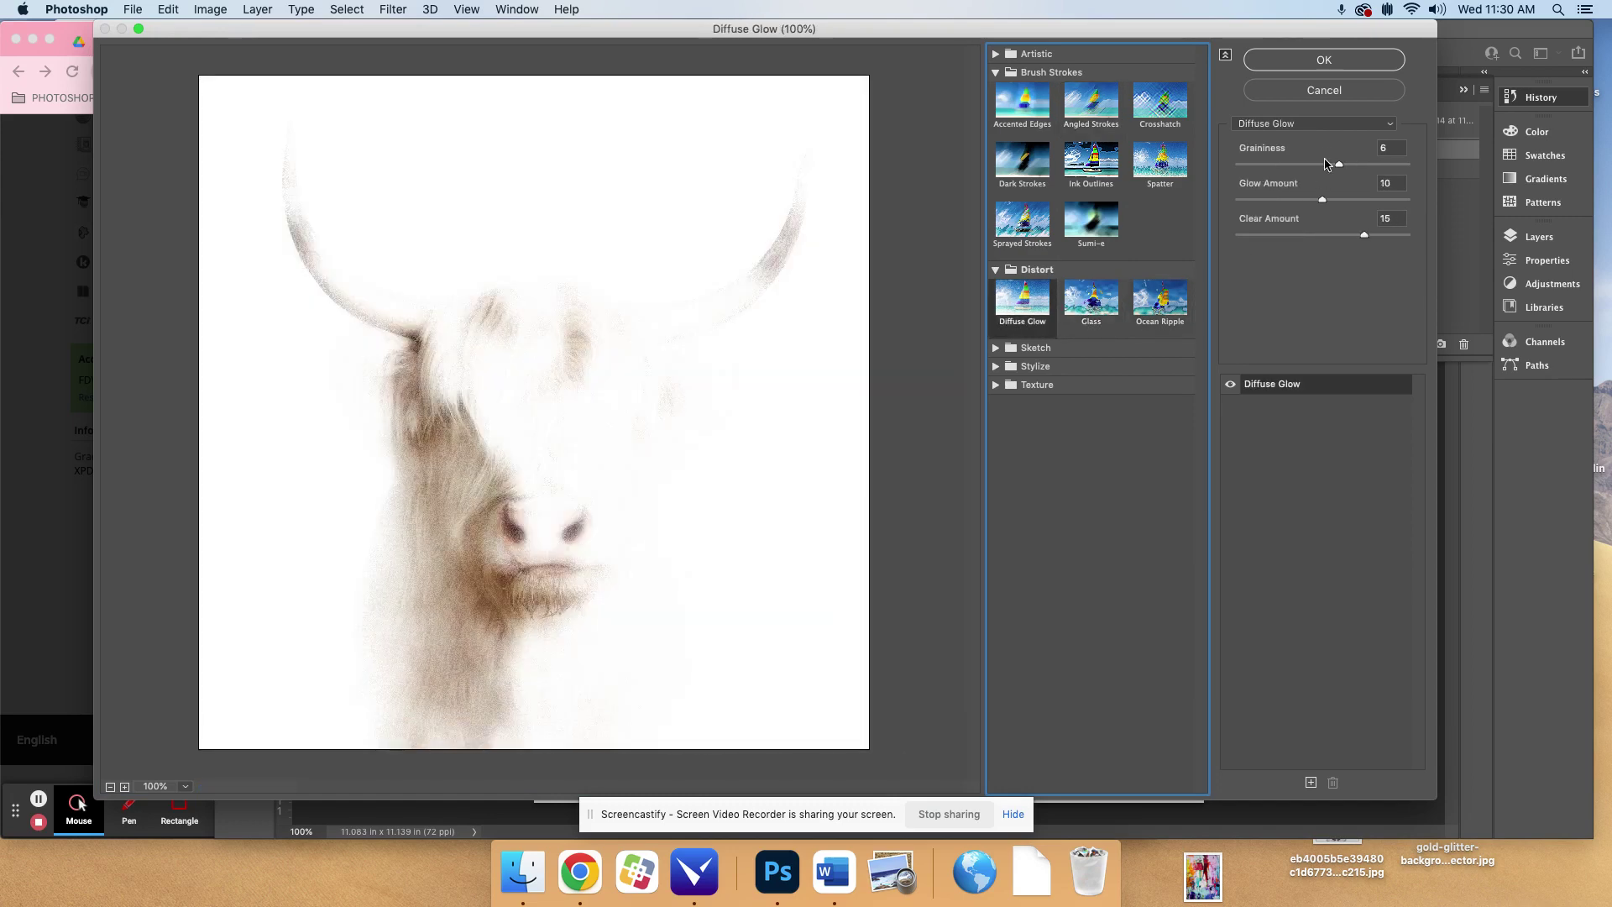
- Apply Diffuse Glow with graininess 2, glow amount 6 and clear amount 17
drag(1339, 165, 1380, 165)
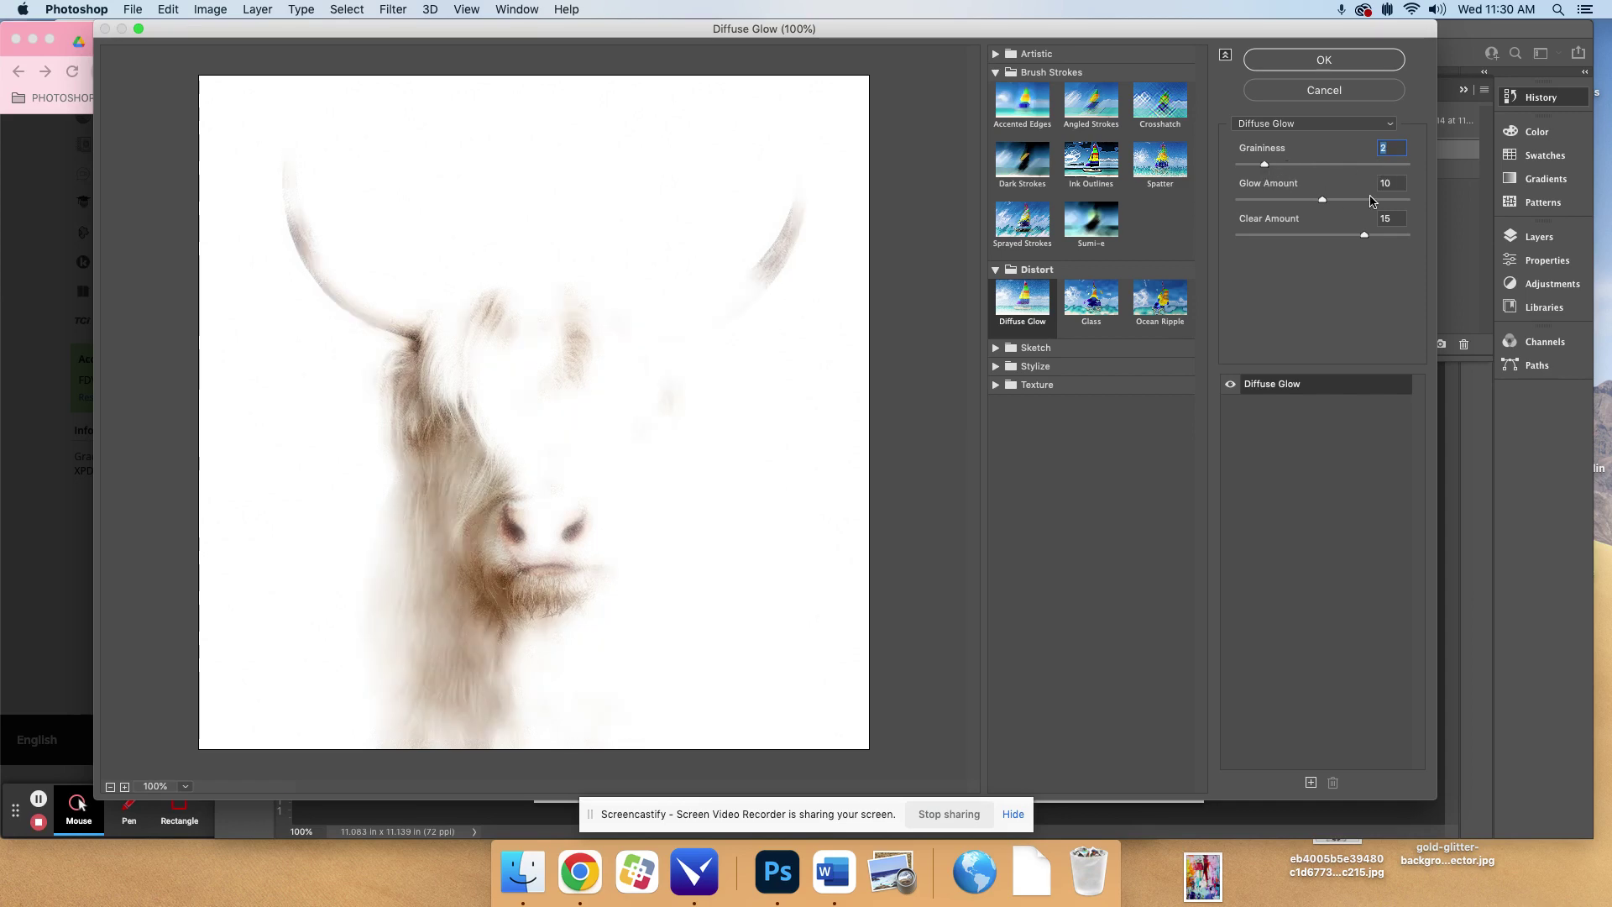
drag(1371, 200, 1363, 199)
drag(1257, 205, 1384, 237)
click(1391, 236)
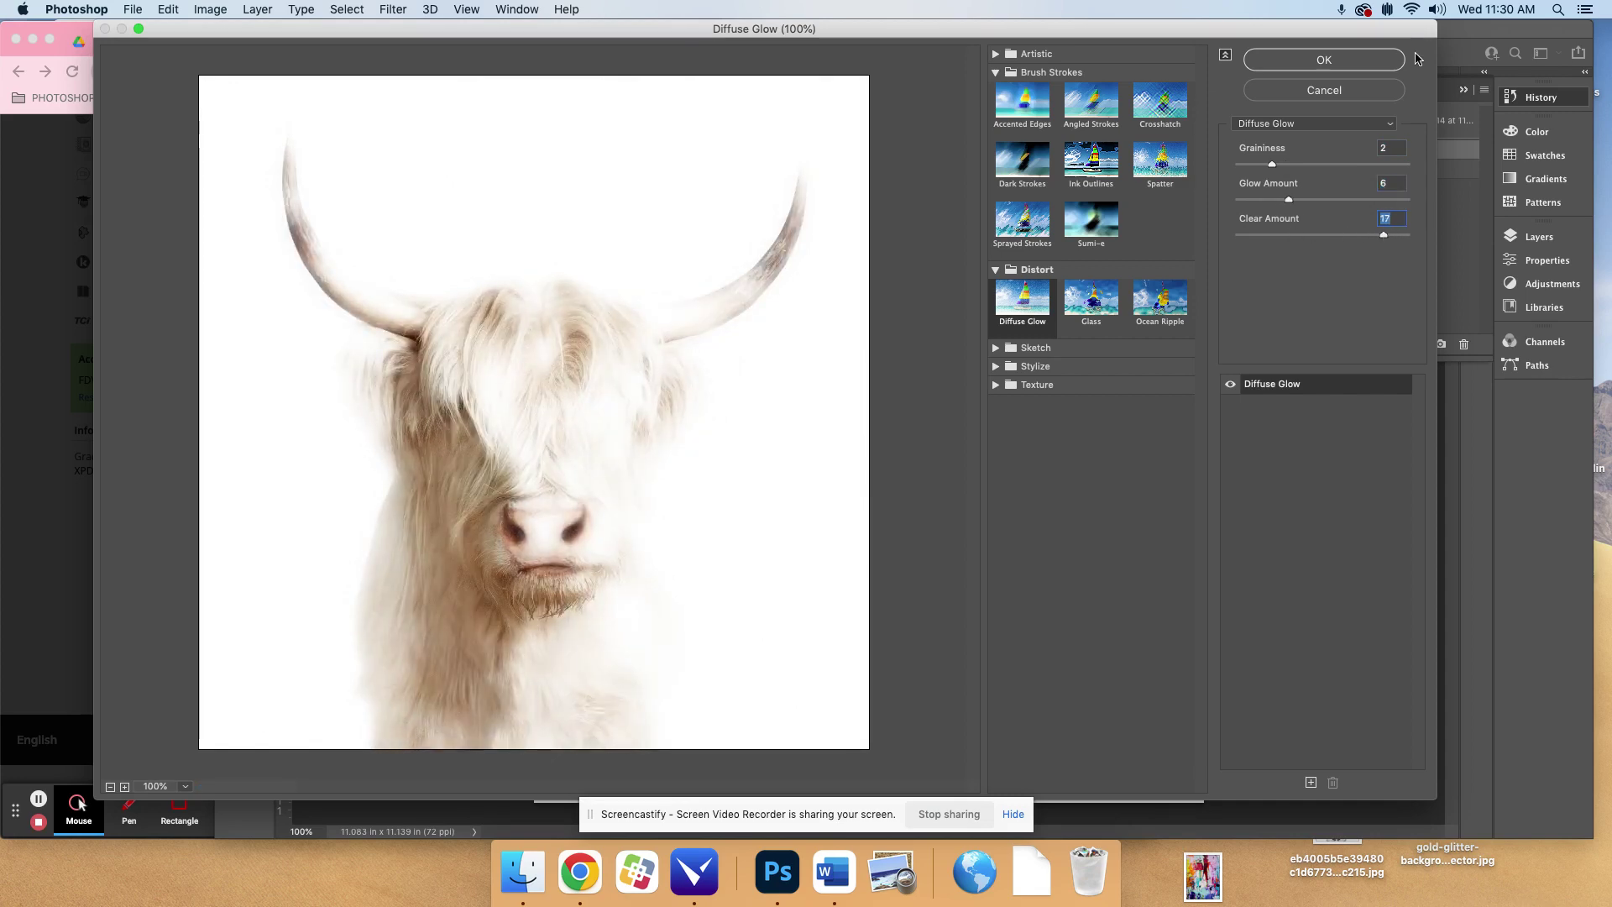
click(1371, 66)
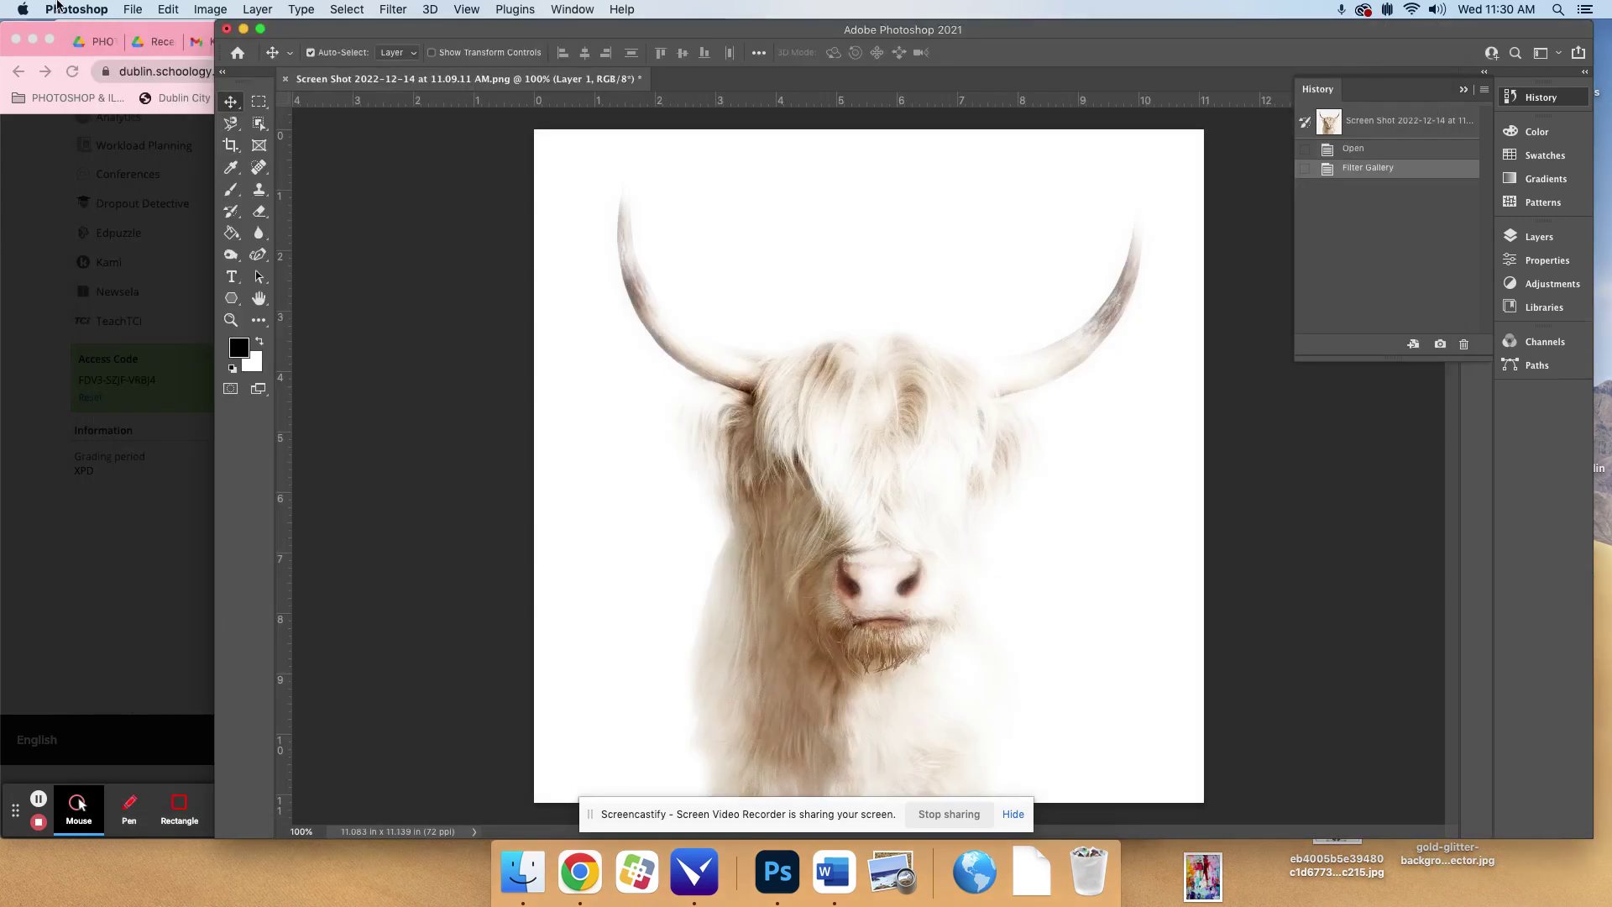
- Save a copy of the Diffuse Glow version as Diffuse Glow Filter.jpg in Documents, in JPEG format
click(133, 9)
click(162, 216)
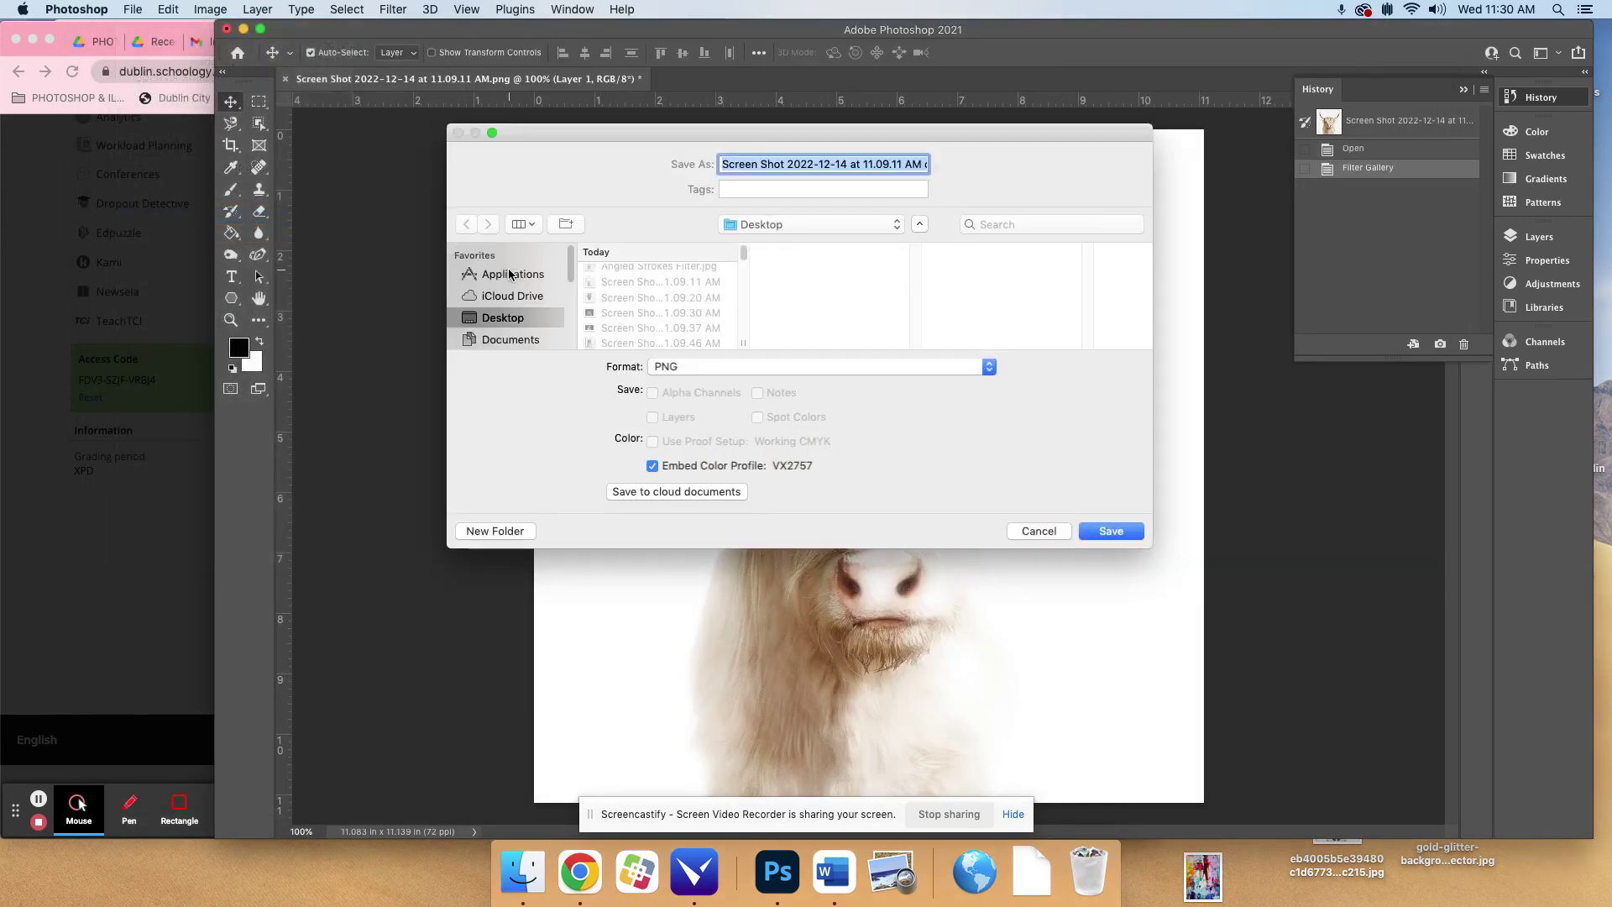
text(Diffu)
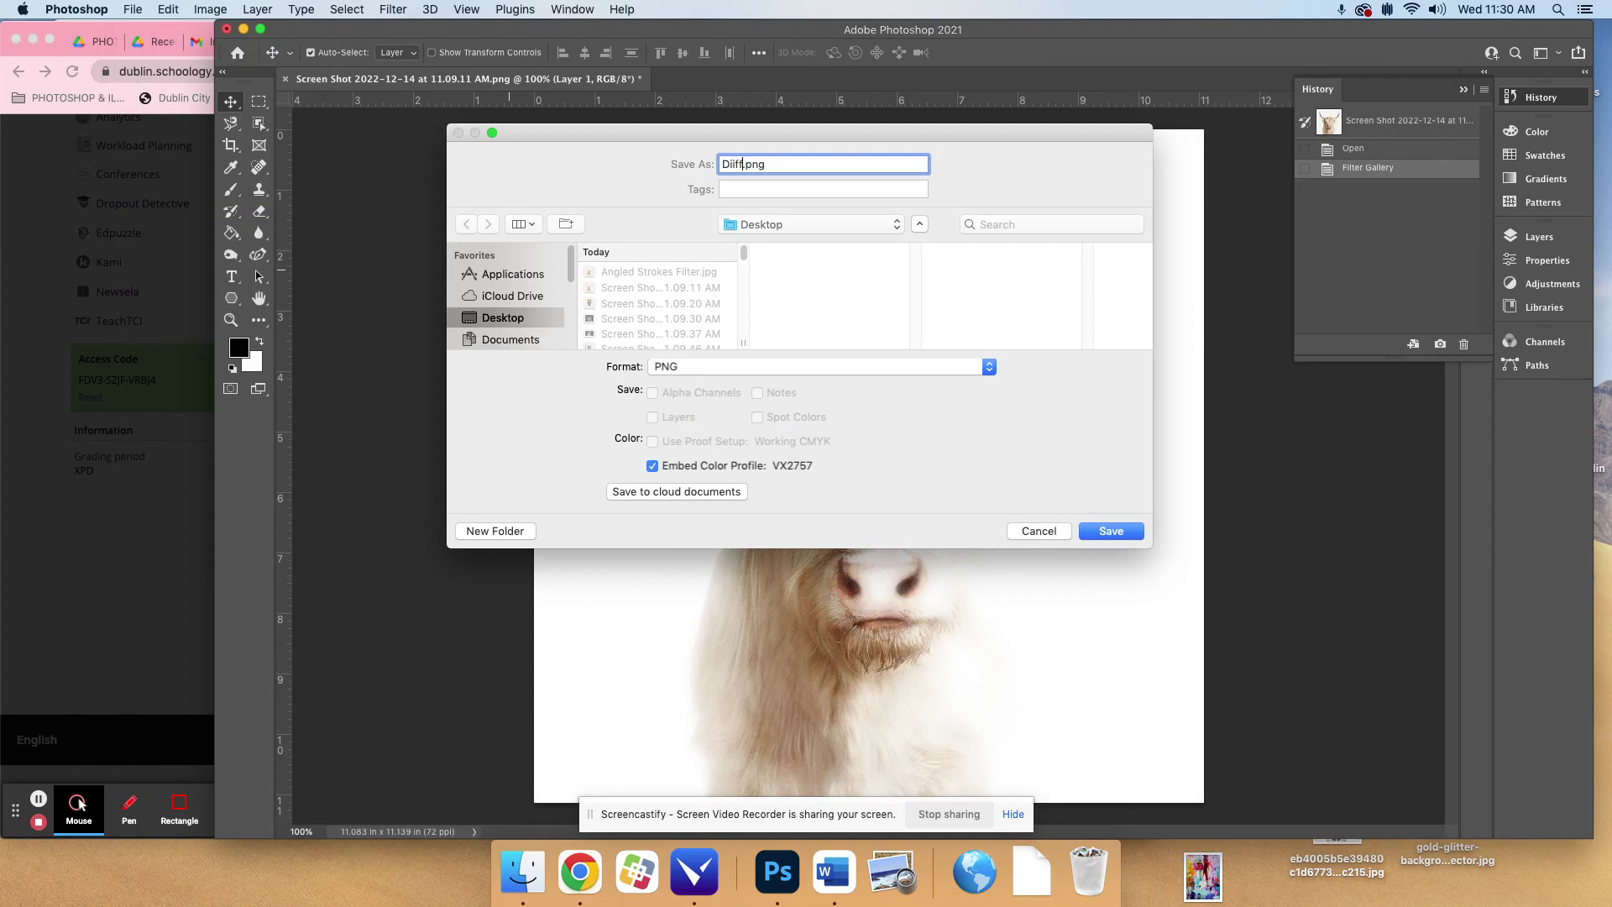
text(se Glow Filter)
click(529, 340)
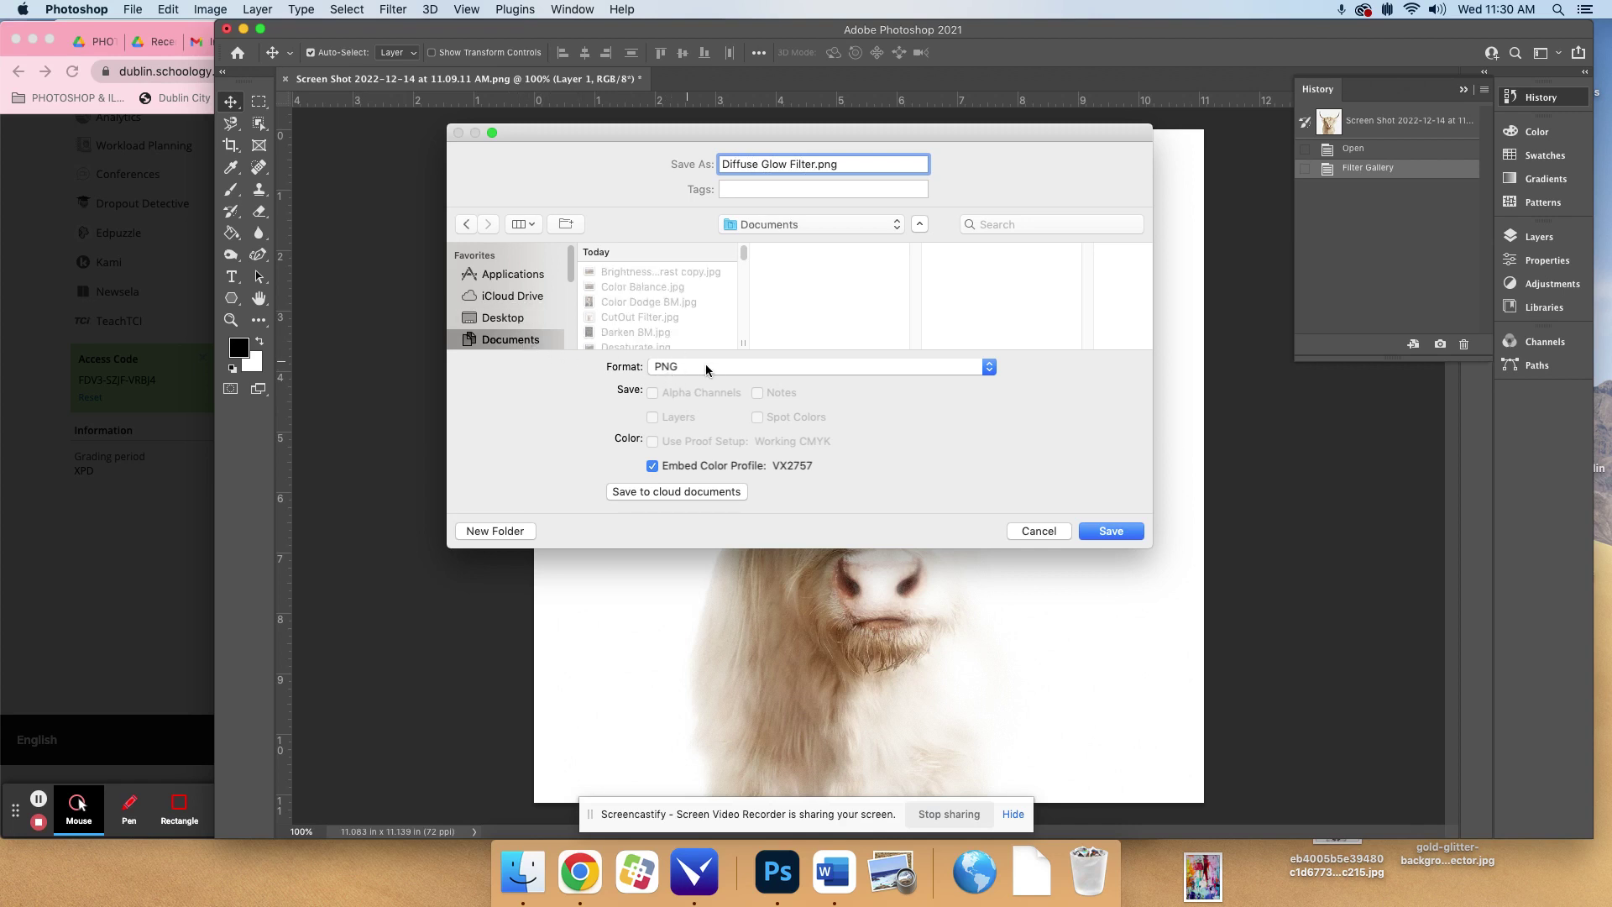
click(705, 366)
click(671, 245)
click(1111, 530)
click(605, 224)
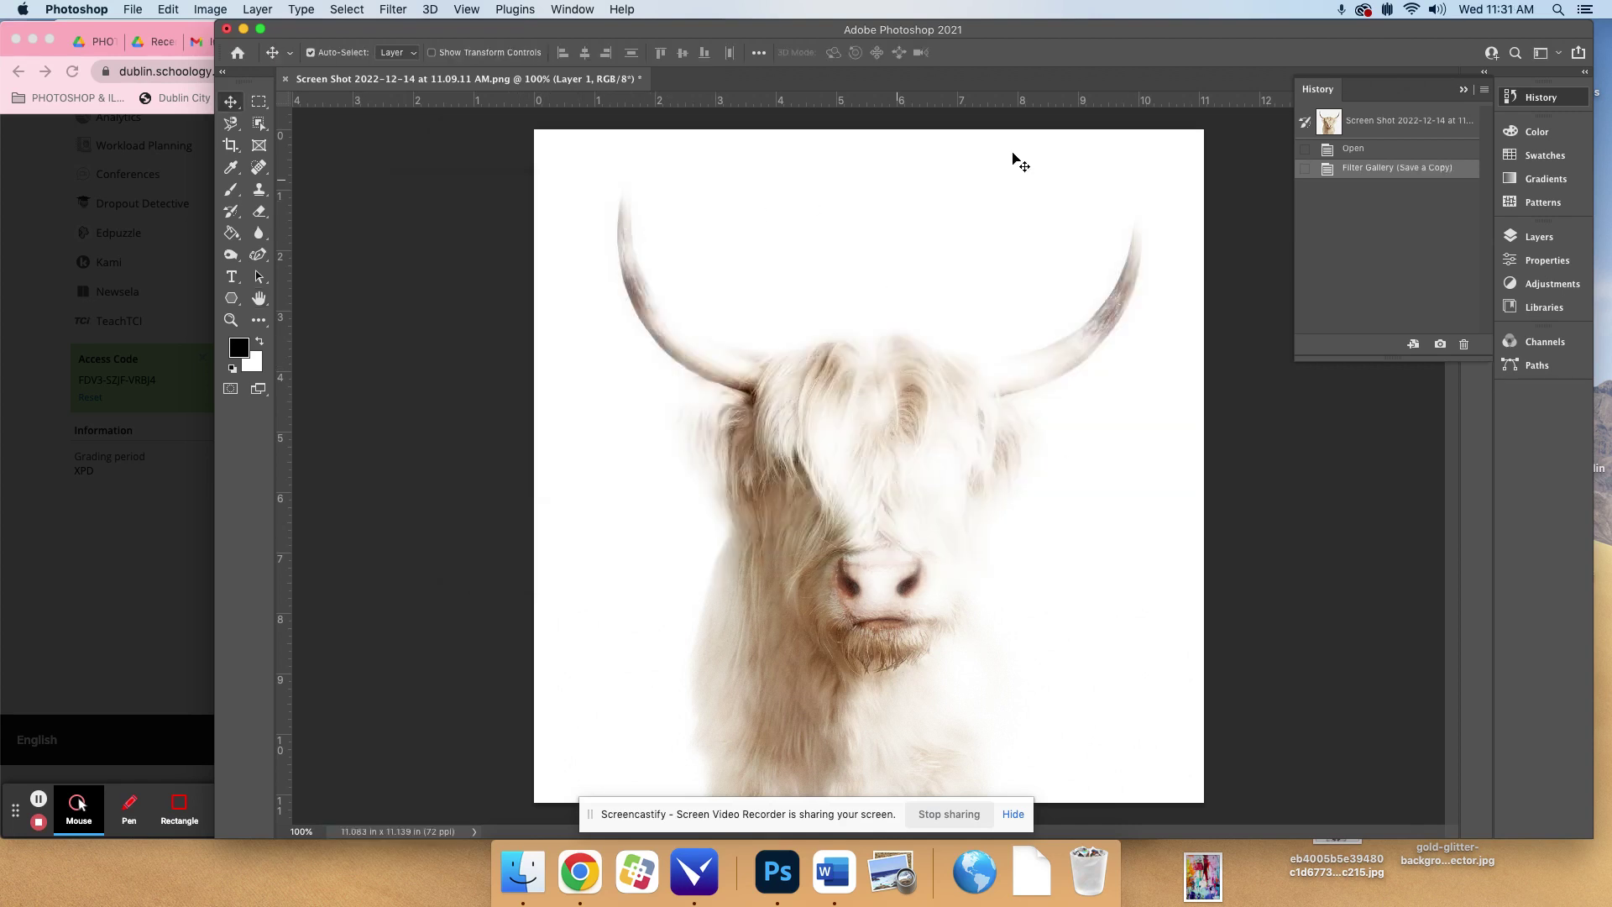
- Revert to the original photo and show only the Sketch filters in the Filter Gallery, moving its window until the preview is clear of the toolbox
click(1380, 149)
click(391, 10)
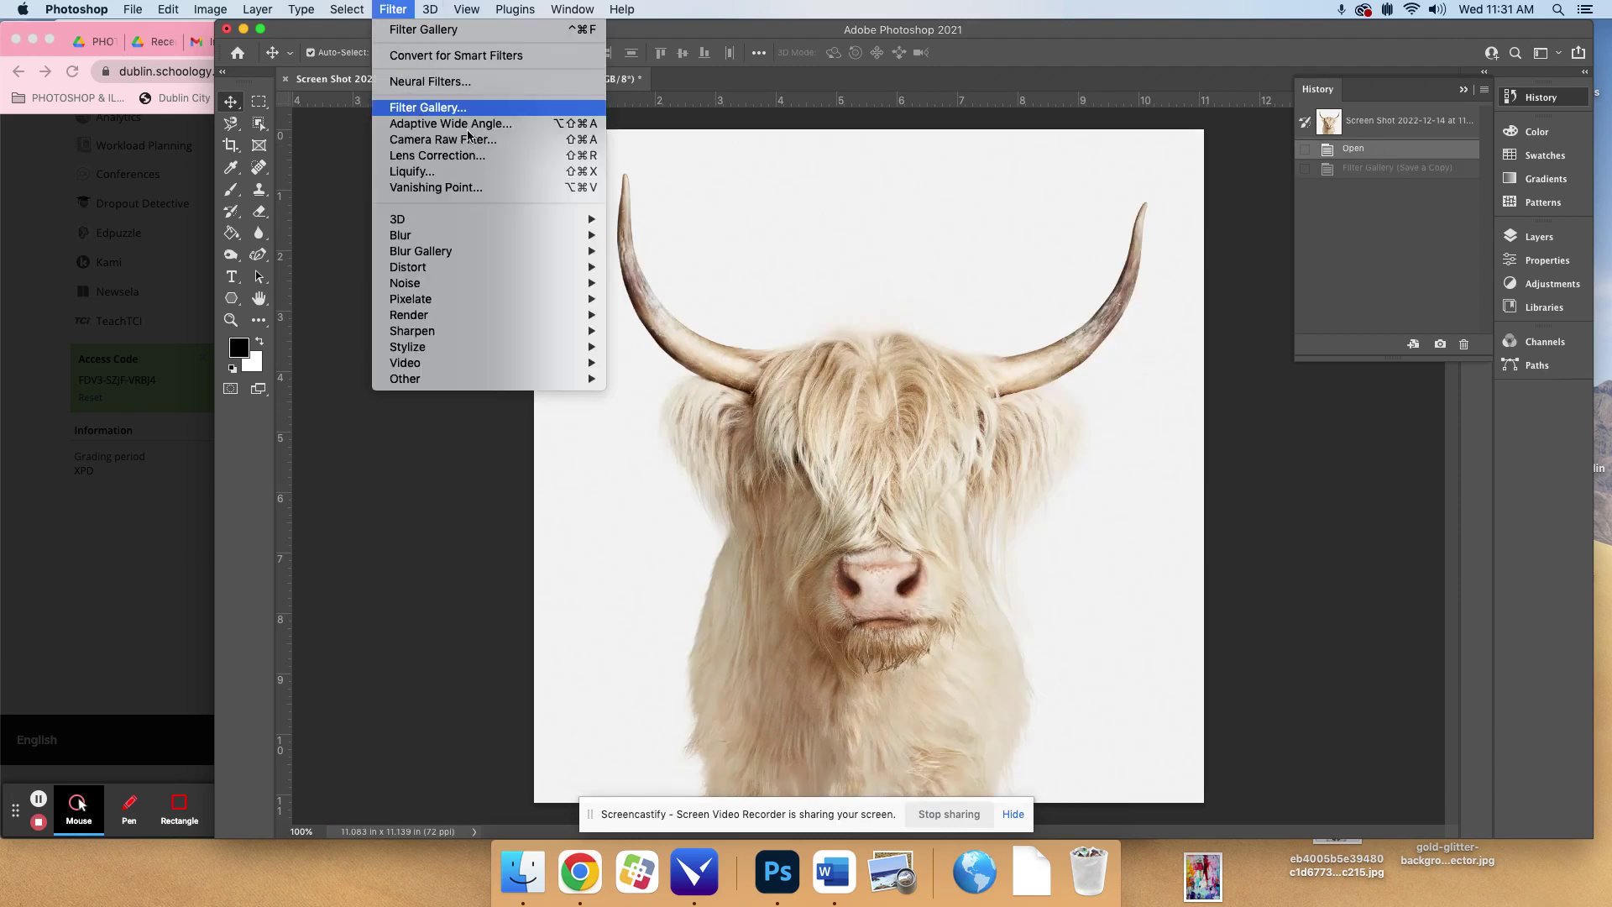
click(412, 104)
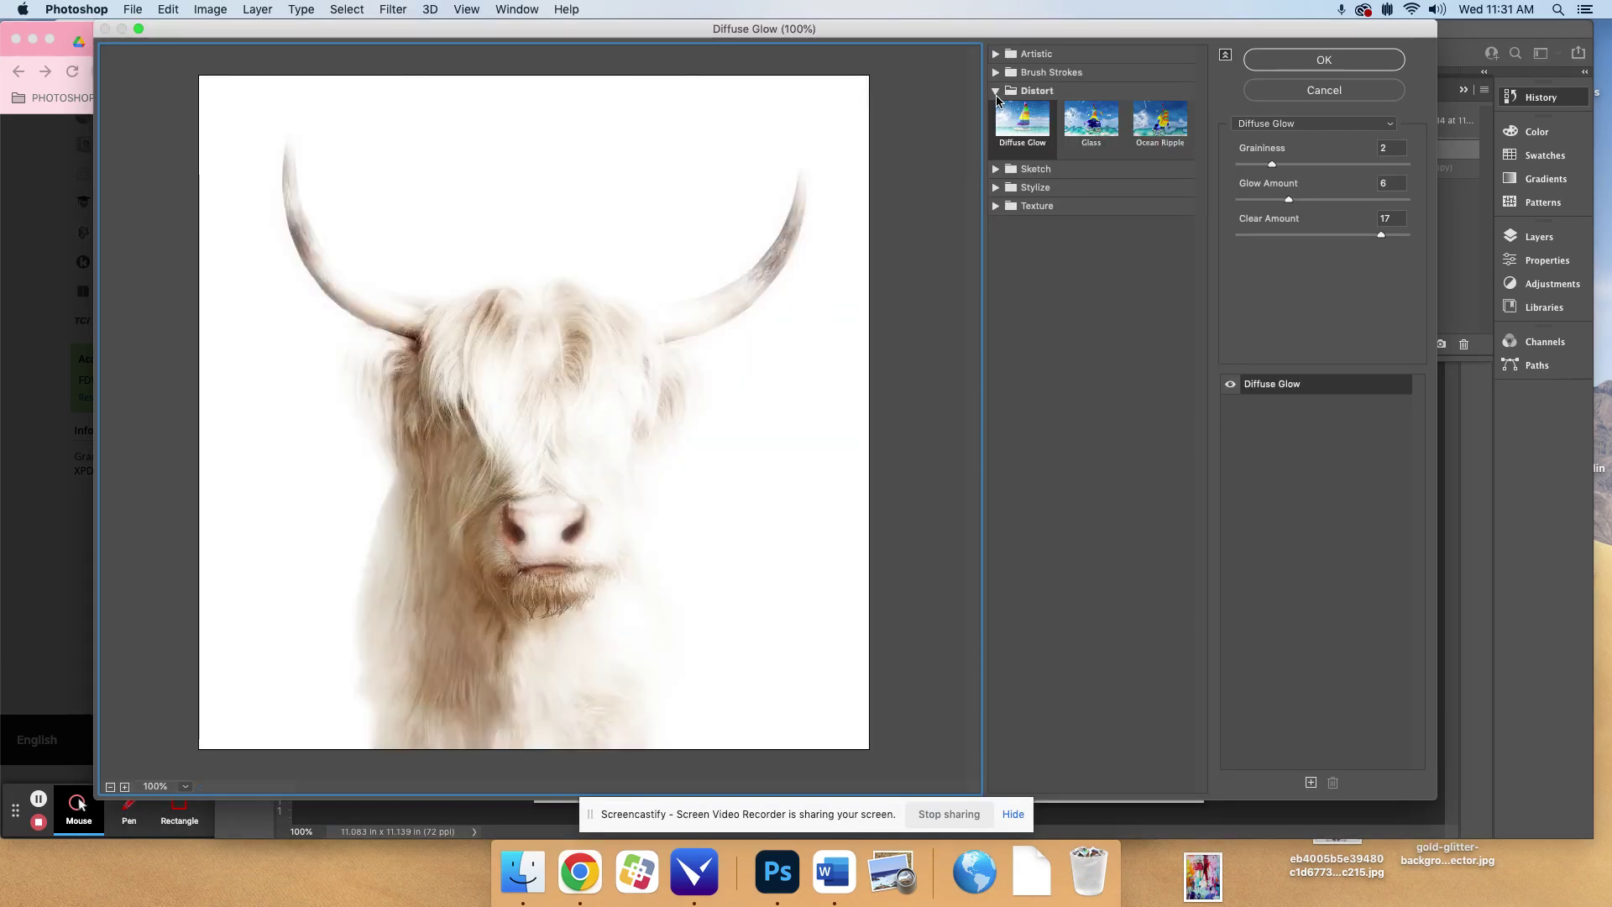
click(995, 168)
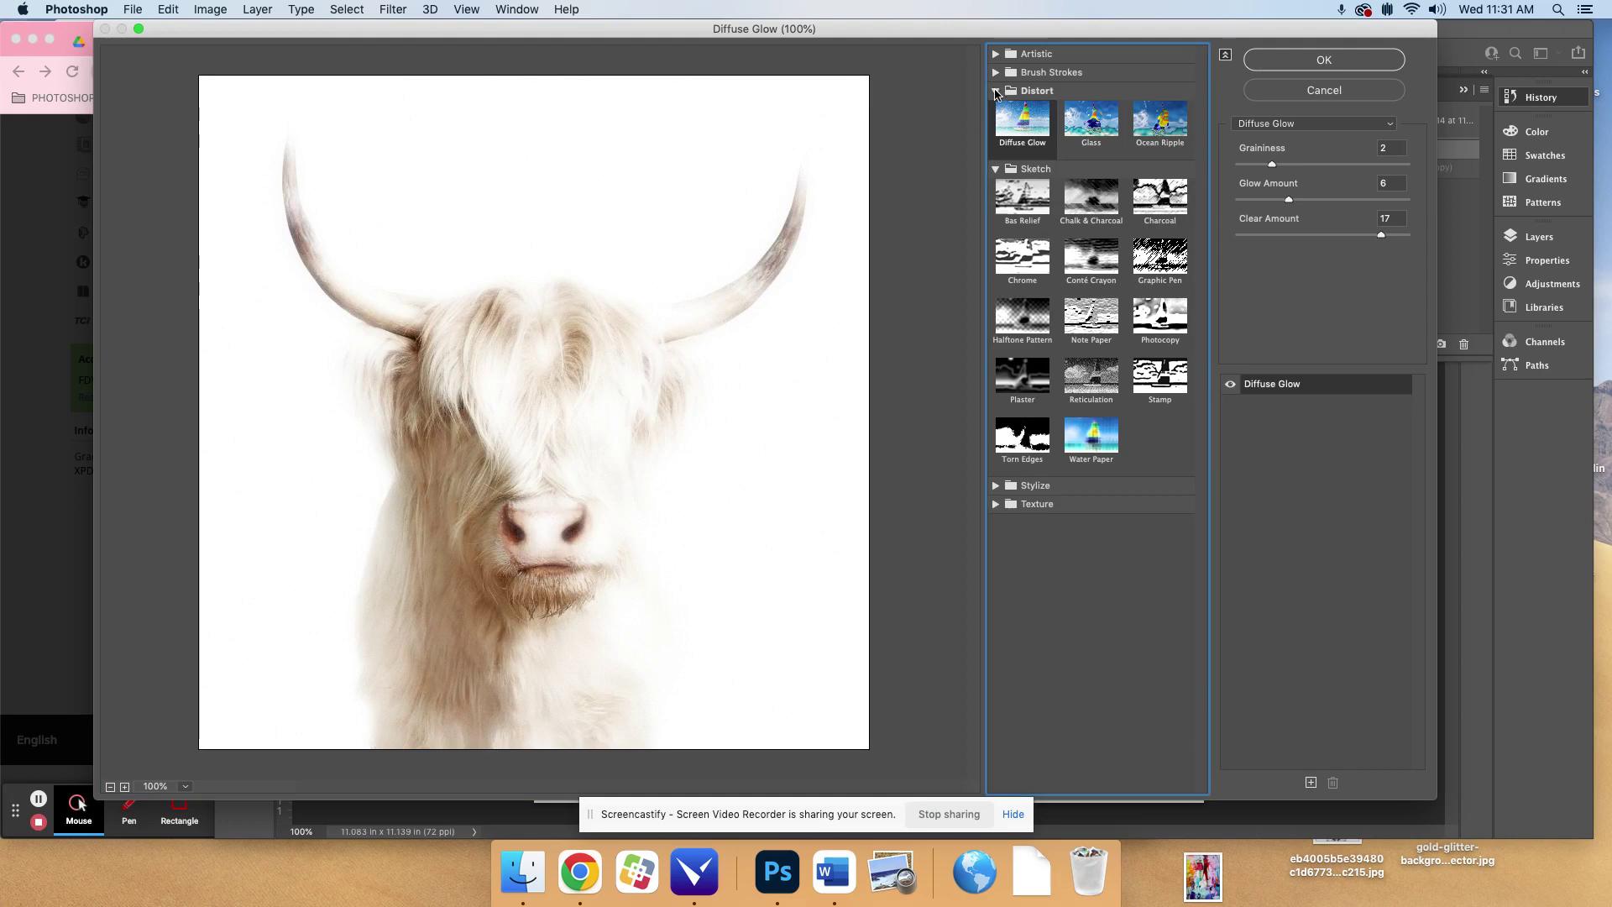
click(995, 90)
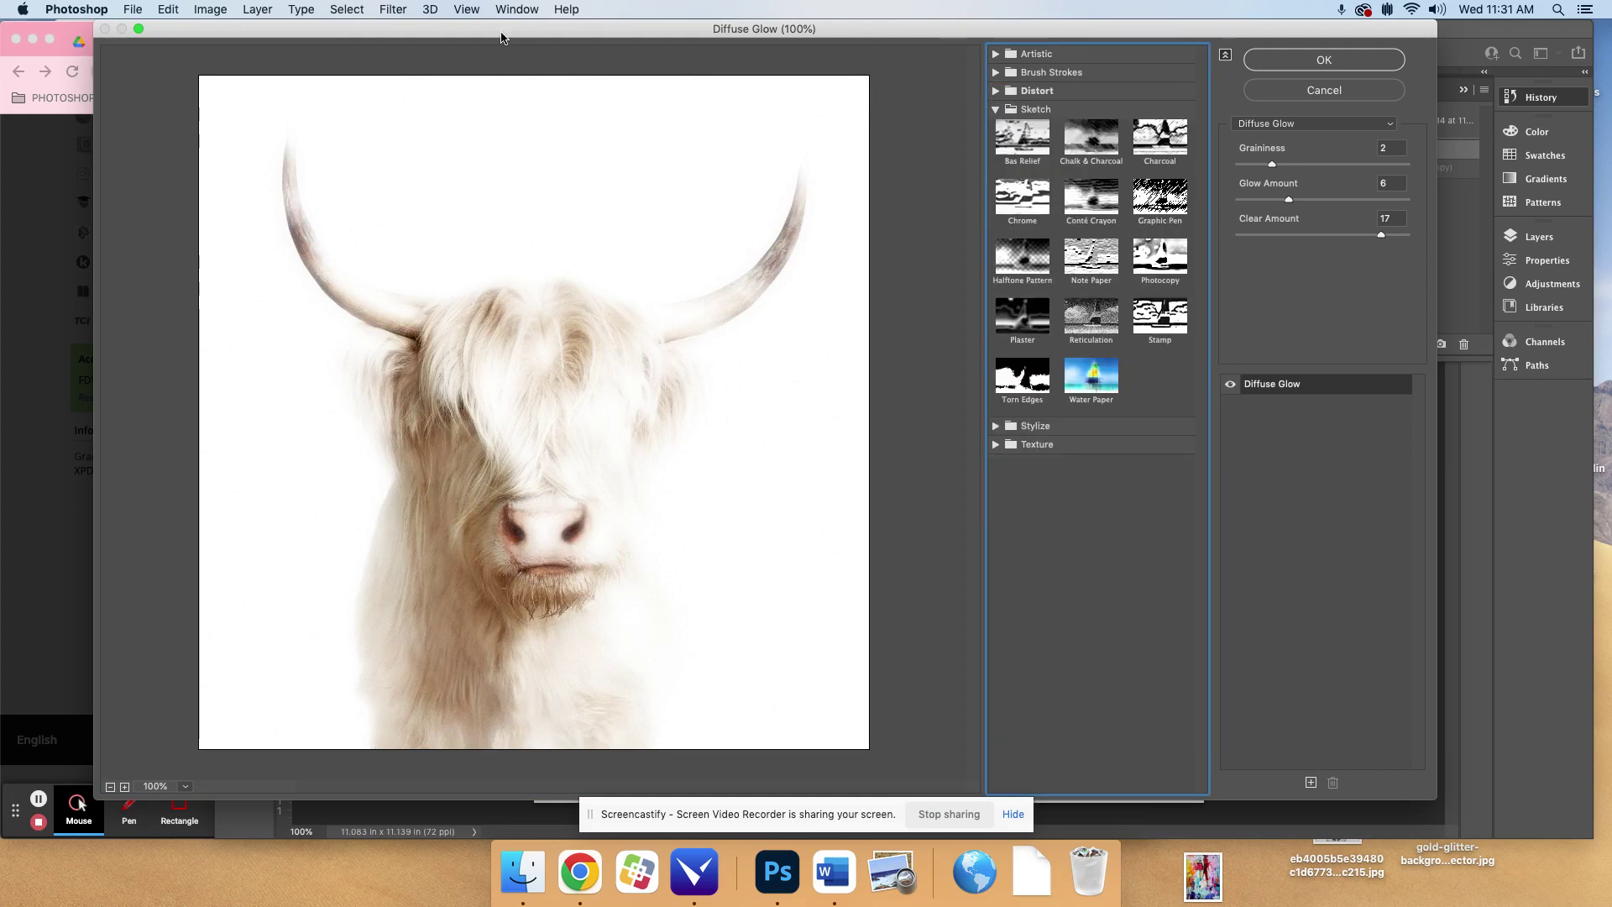
drag(489, 34, 689, 32)
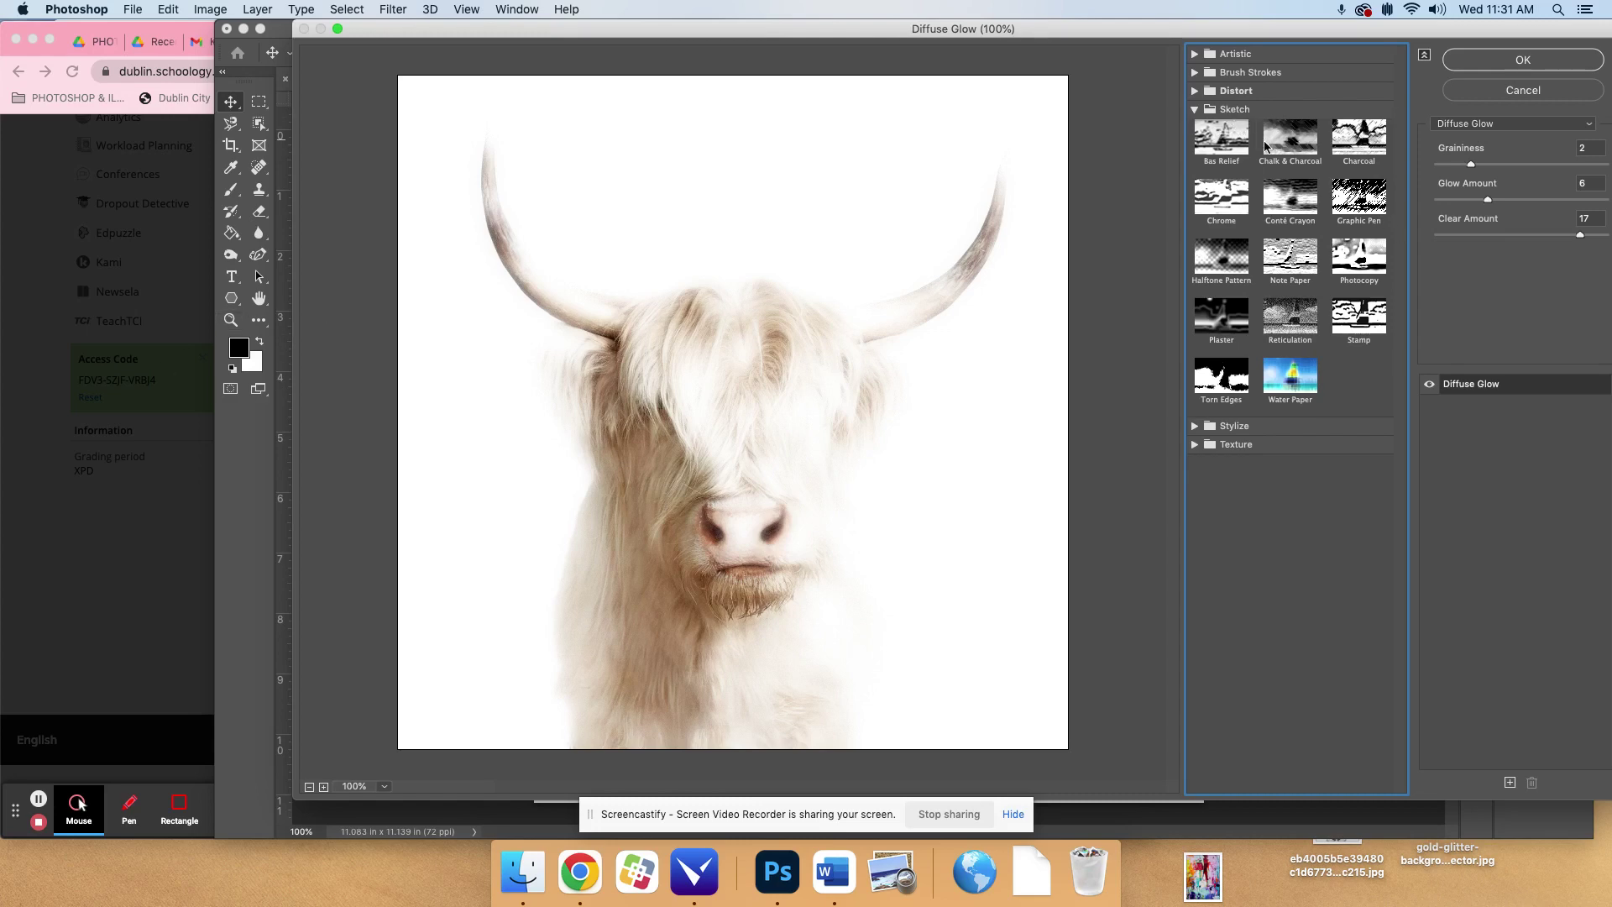
- Preview the Sketch filters on the photo, including Charcoal, Conté Crayon, Chrome, Photocopy, Plaster, Torn Edges and Water Paper
click(1265, 143)
click(1281, 143)
click(1353, 197)
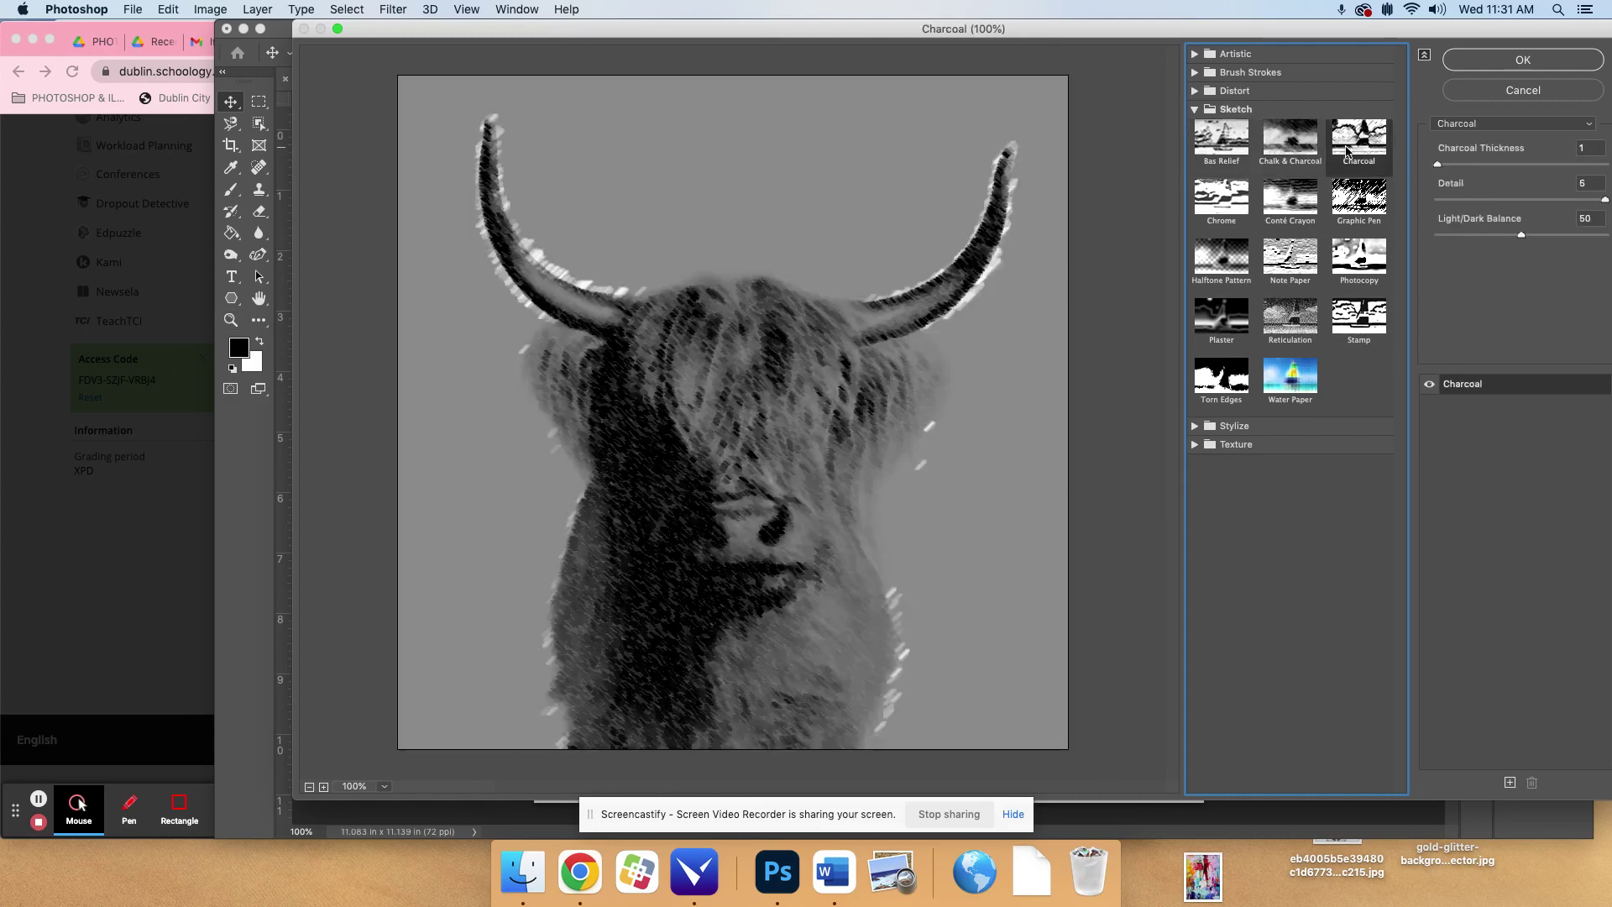
click(1288, 203)
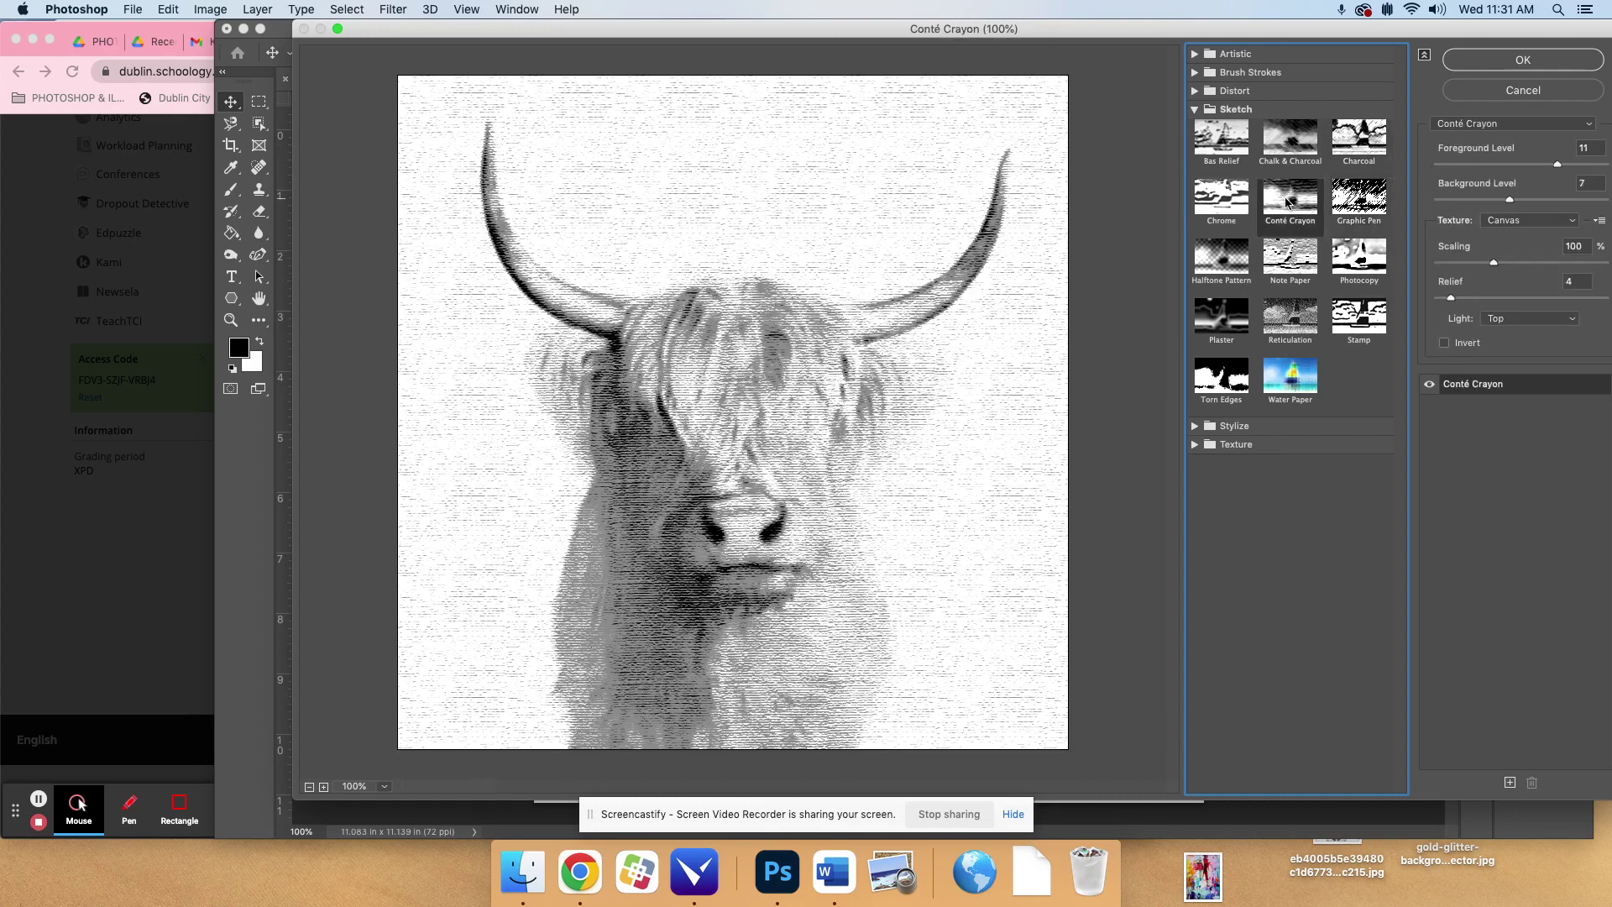
click(1227, 206)
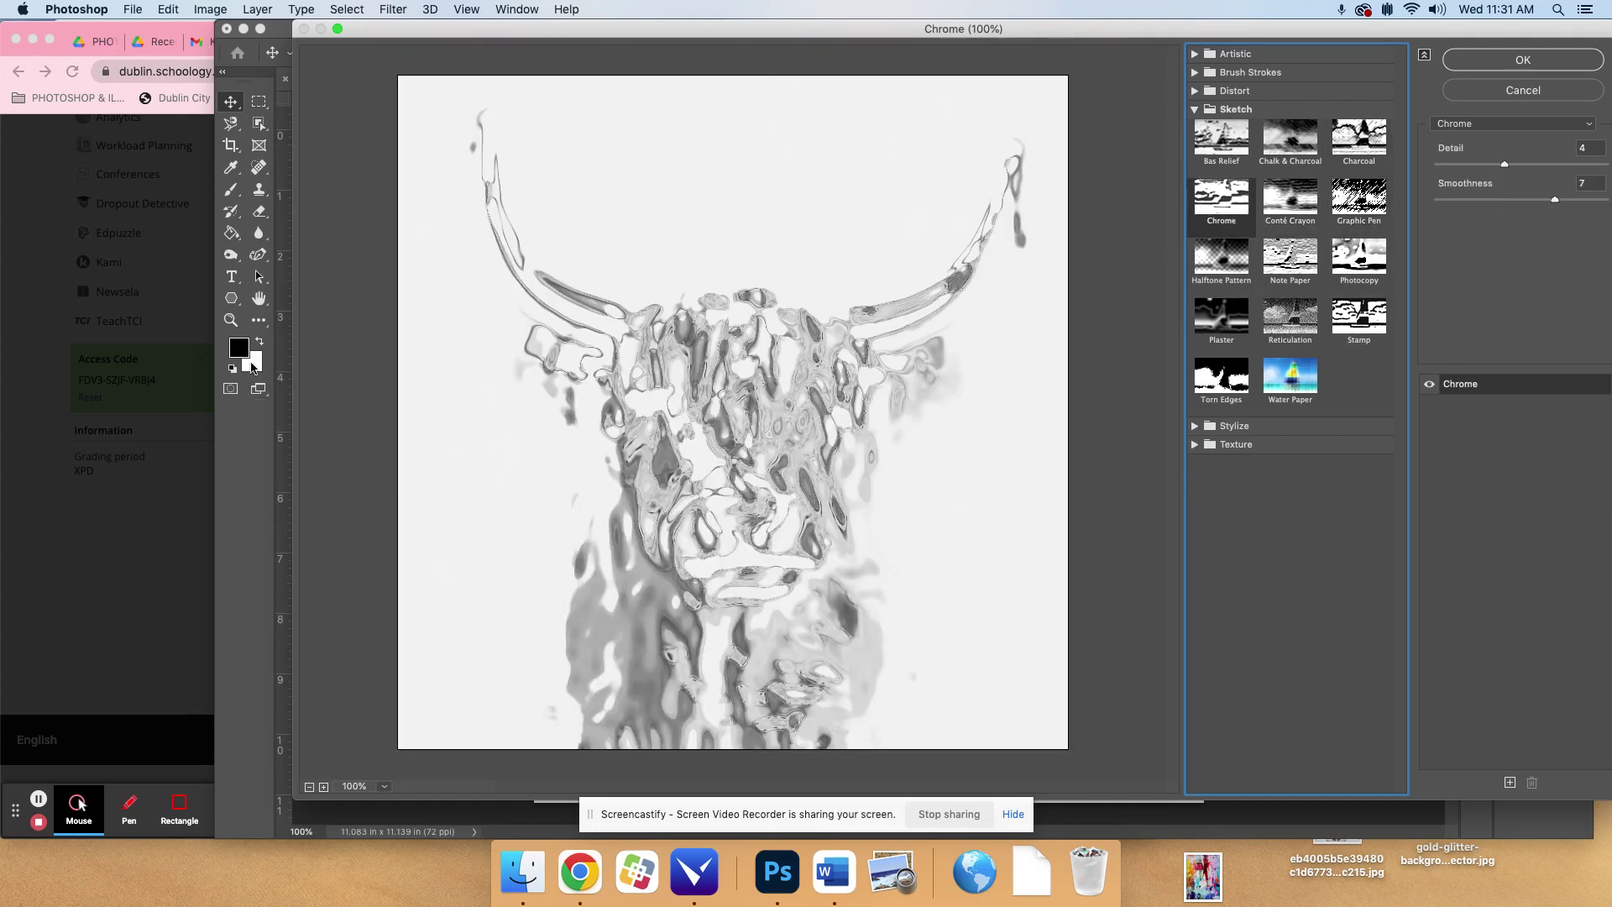
click(1344, 265)
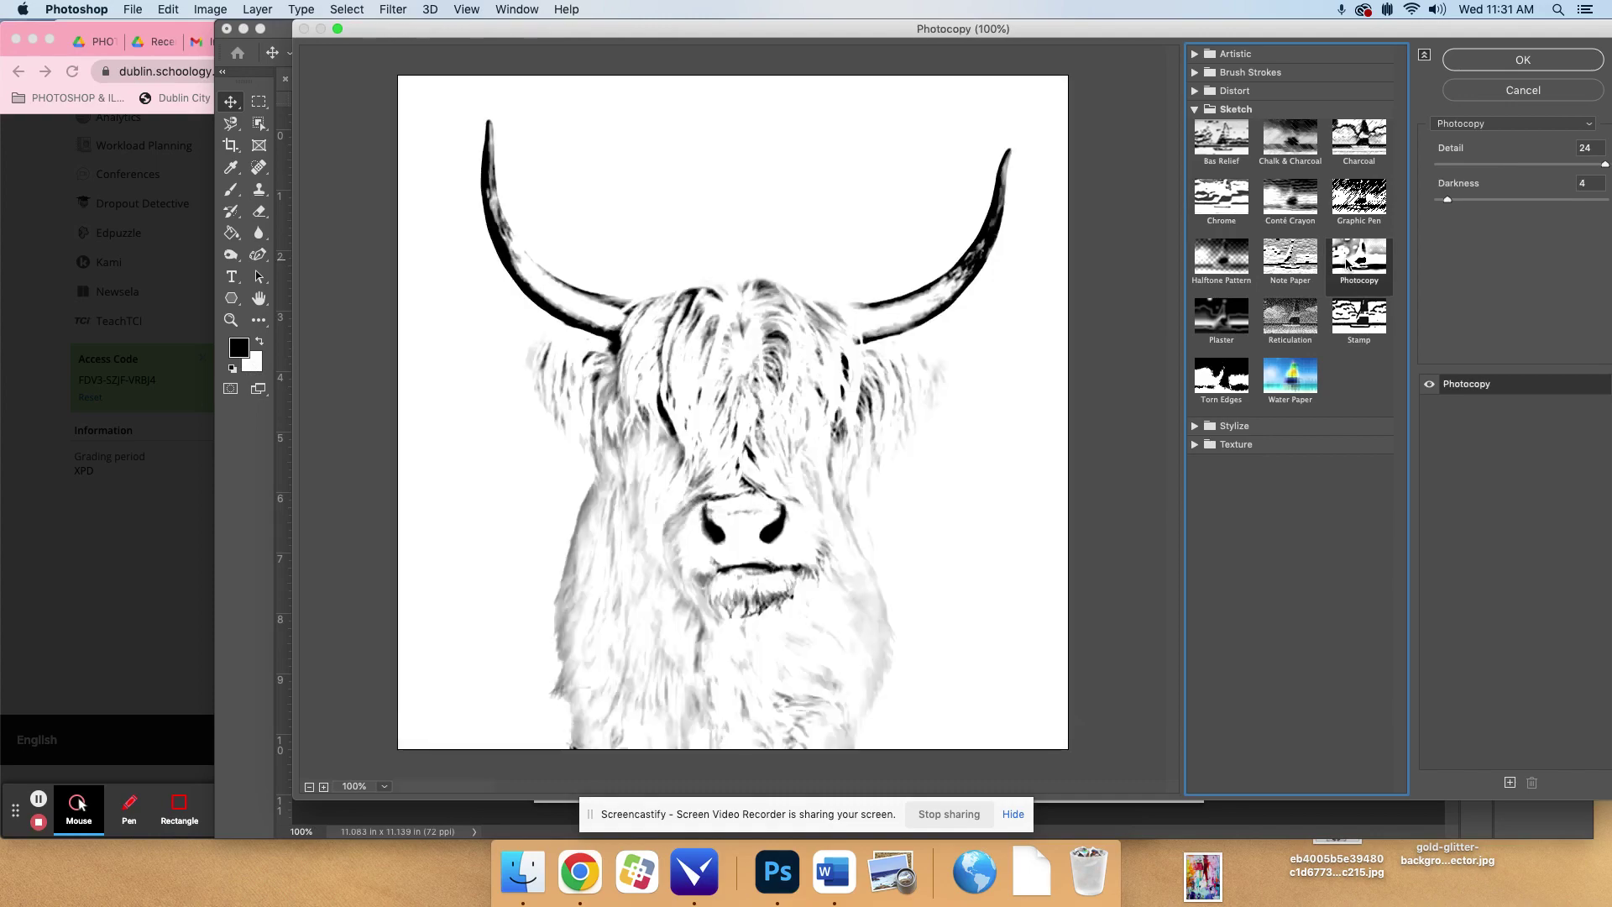
click(1296, 262)
click(1297, 323)
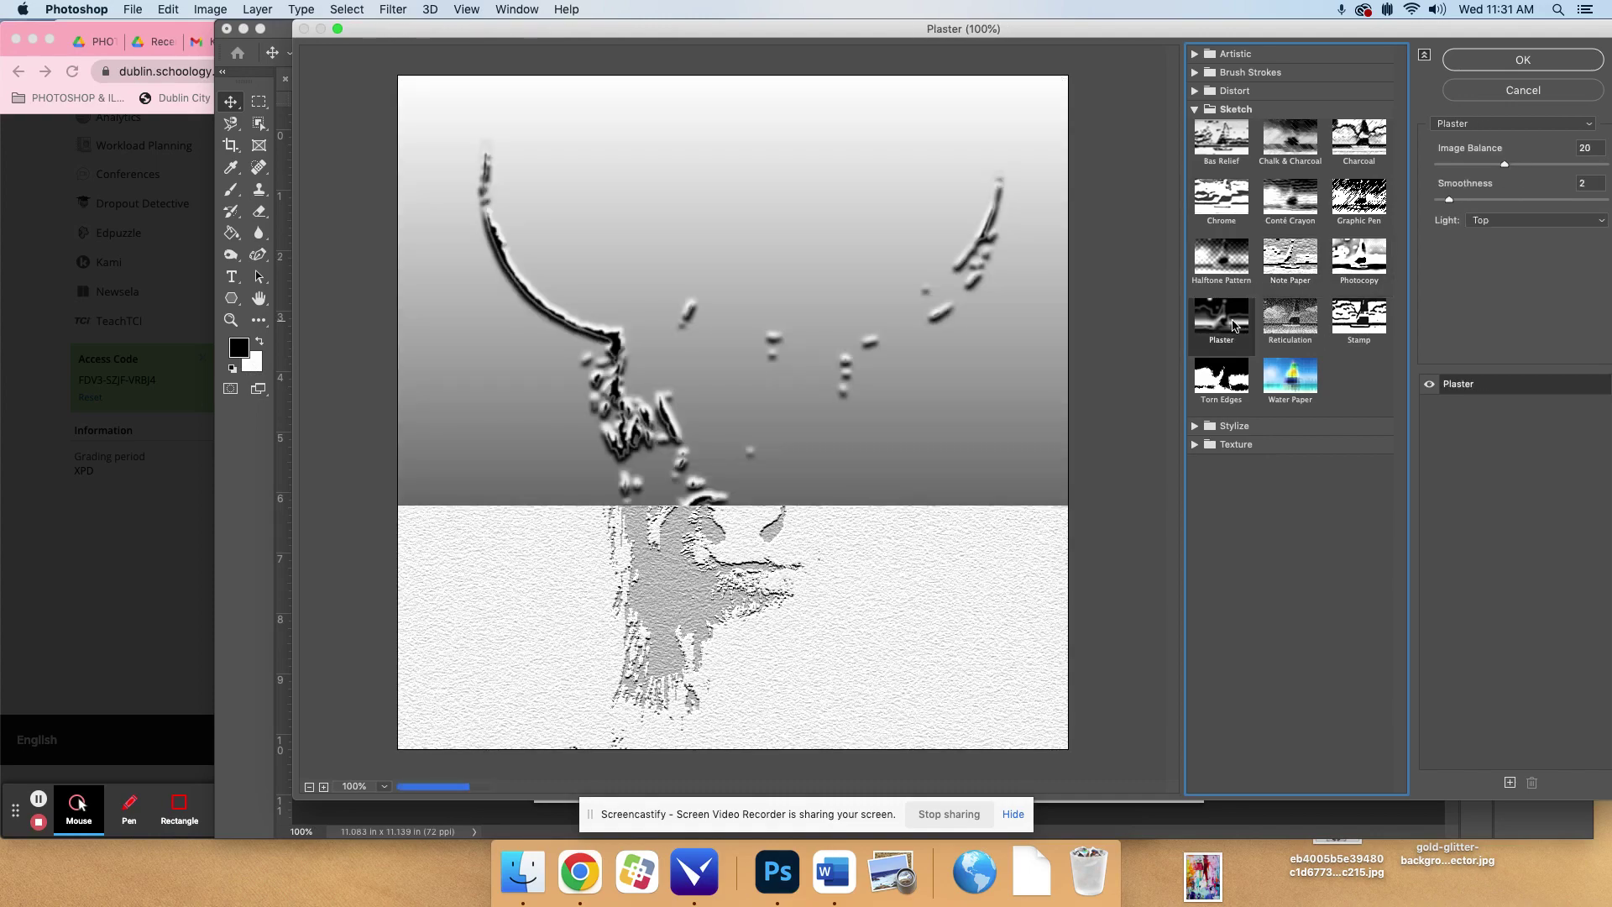
click(1367, 326)
click(1228, 387)
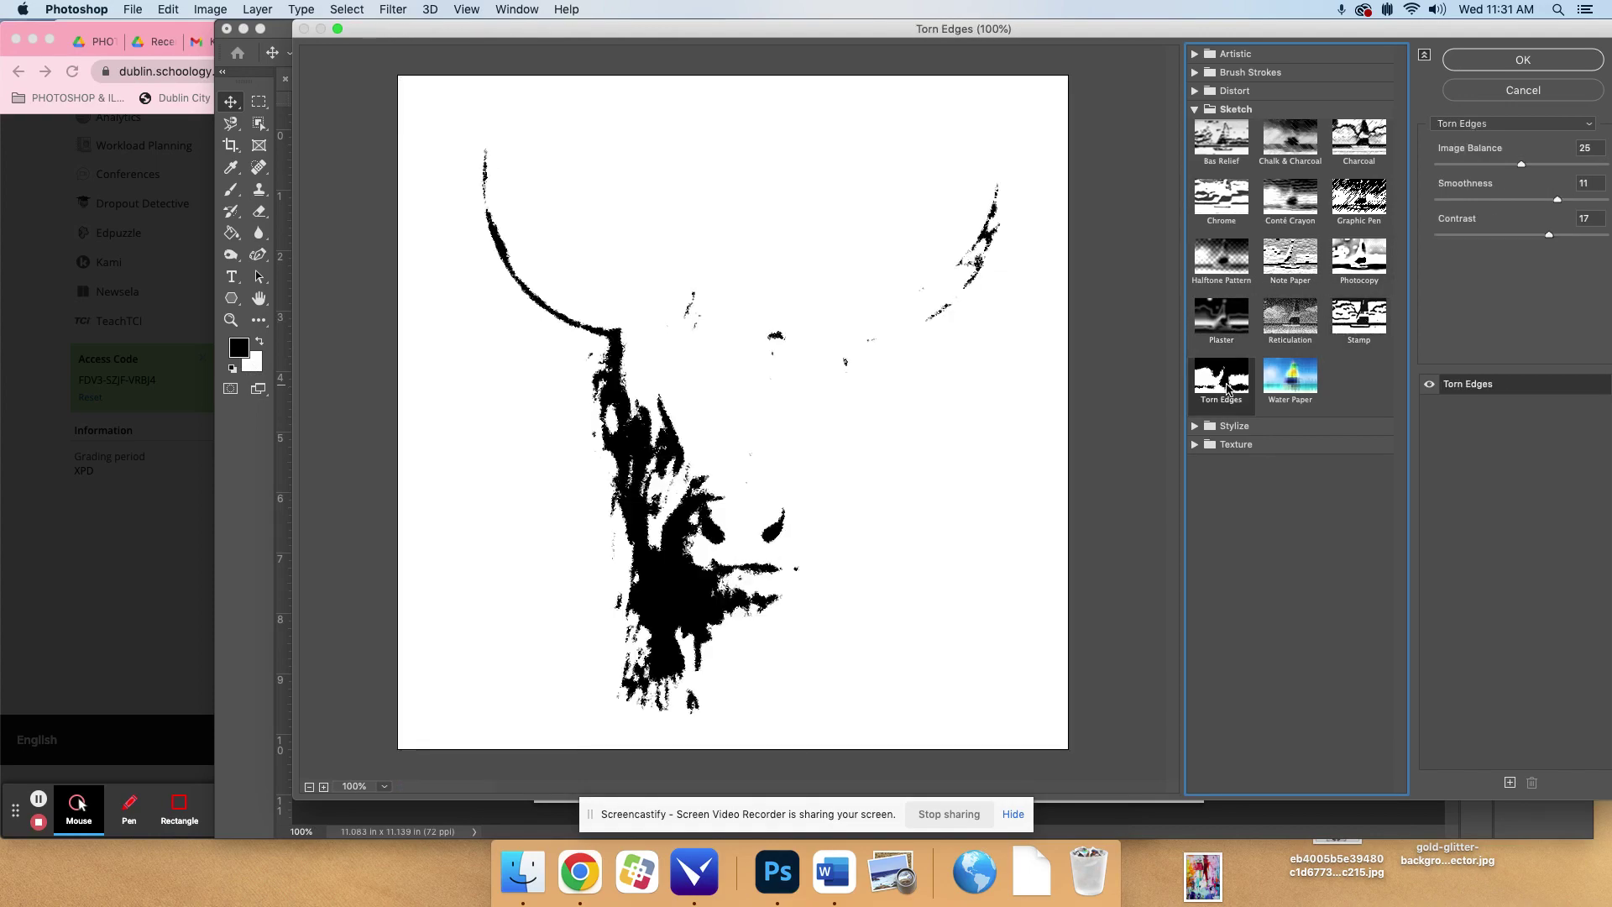
click(1292, 378)
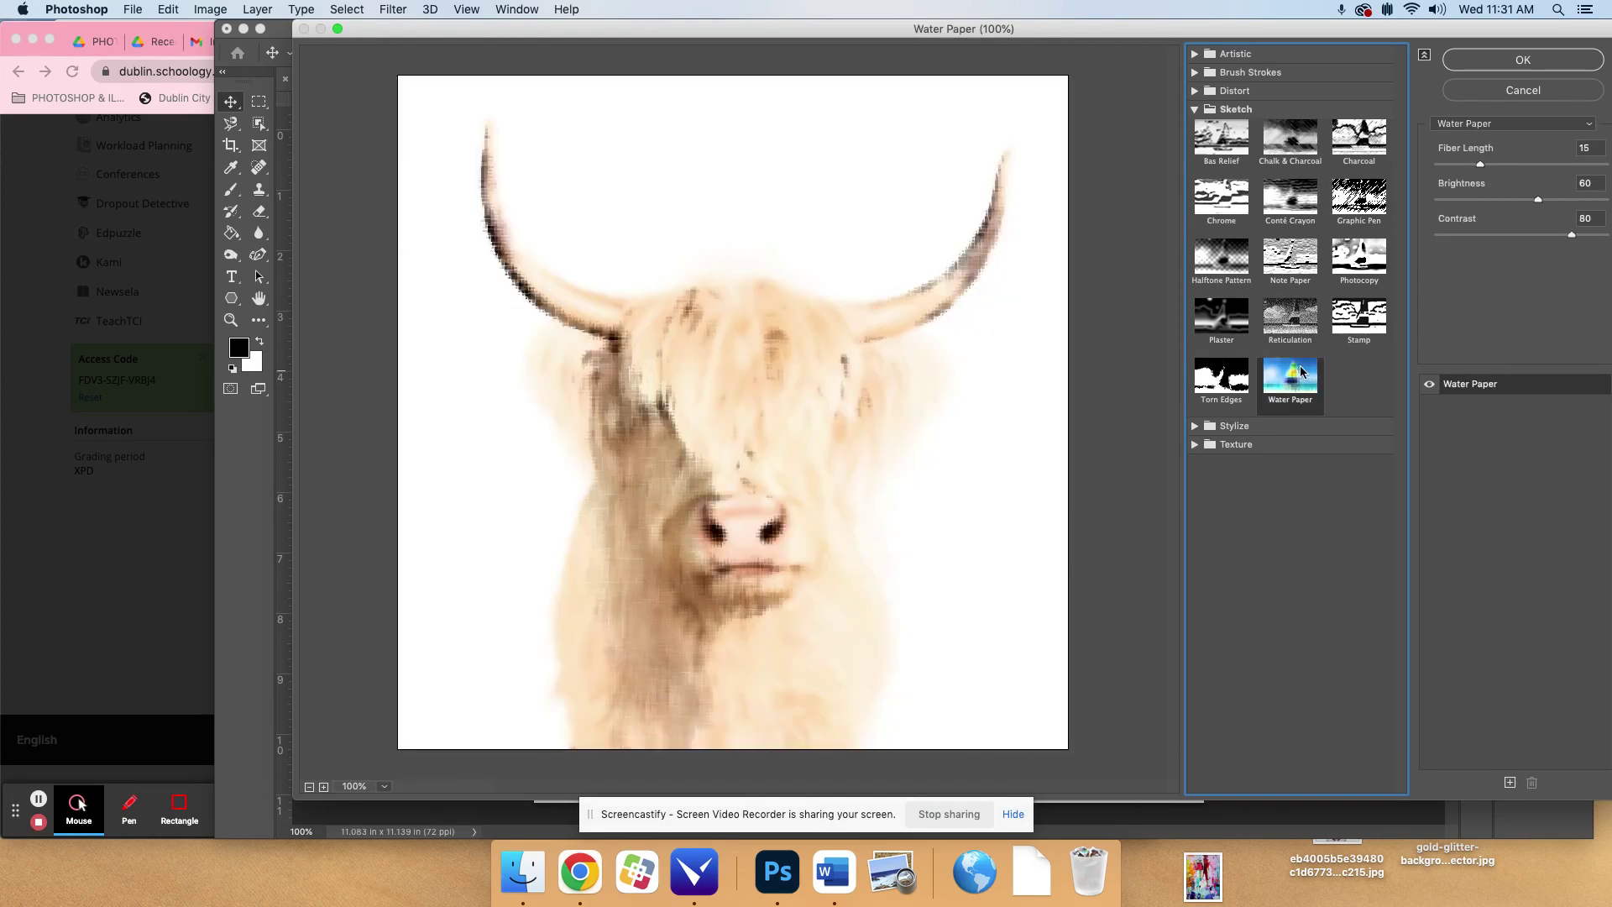
click(1223, 192)
- Apply the Conté Crayon filter with foreground level 13, background level 8, Canvas texture and relief 1
click(1293, 198)
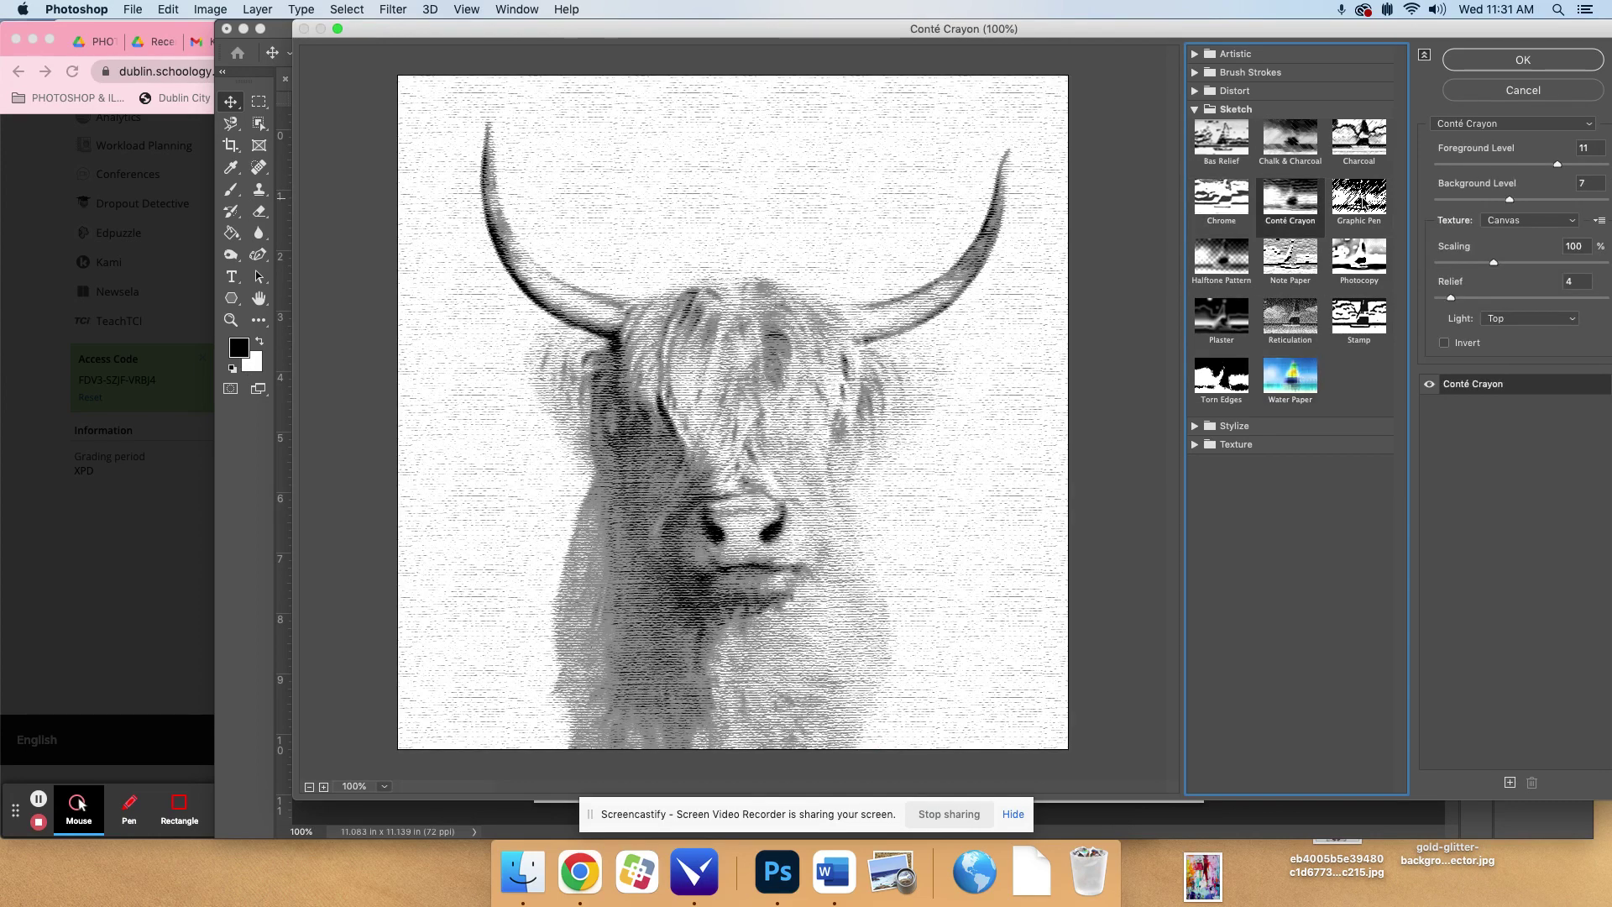
click(1484, 164)
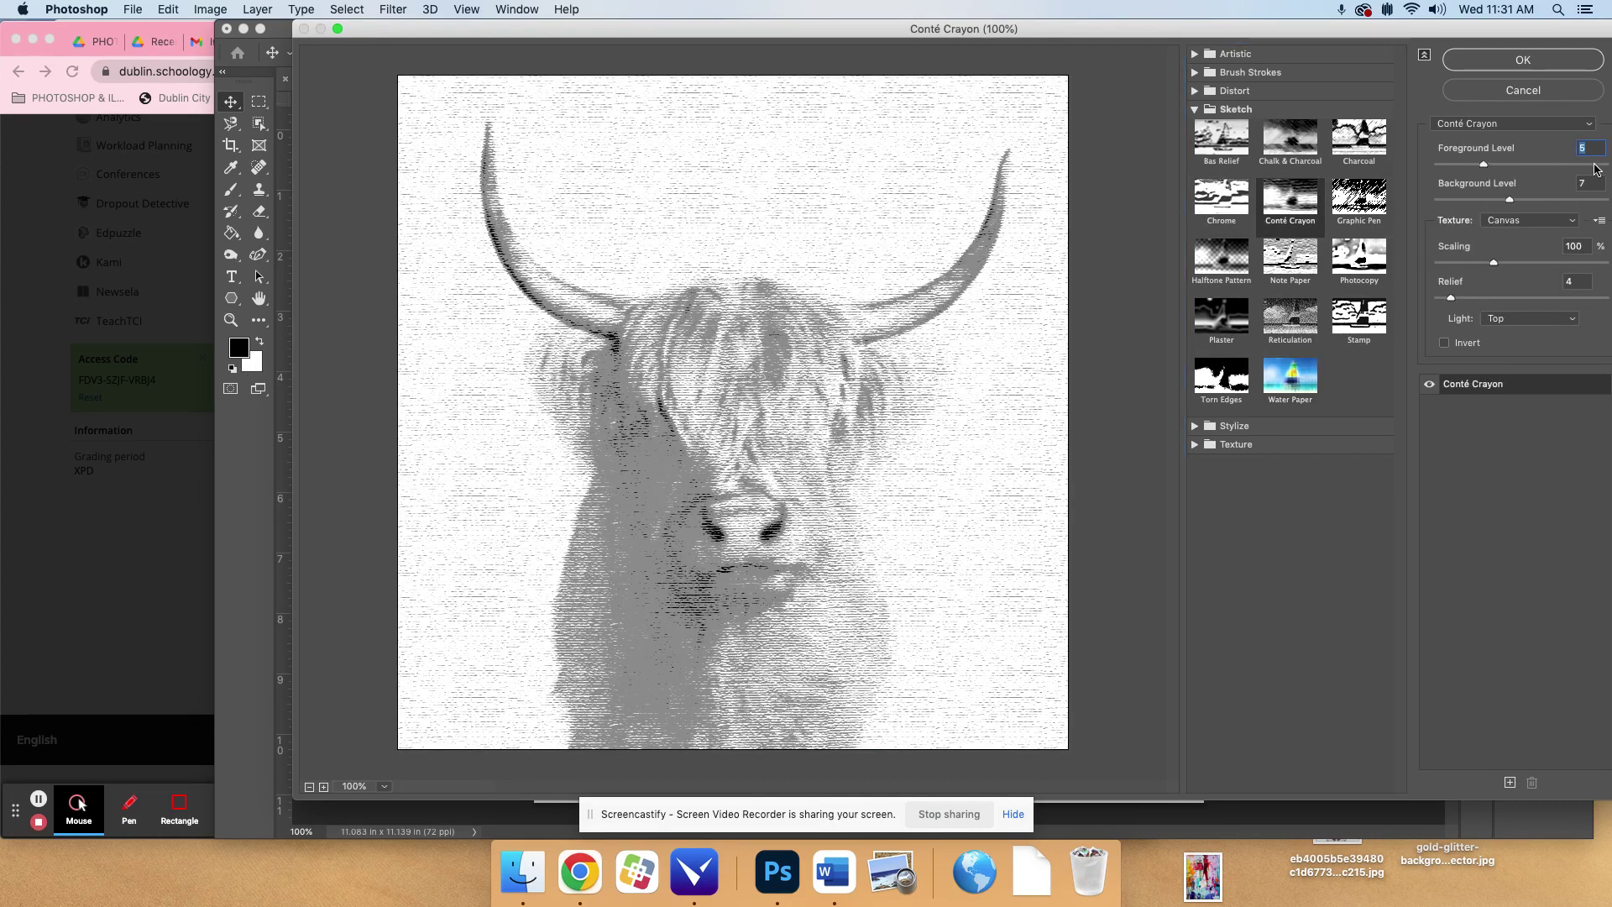
click(1582, 165)
click(1457, 200)
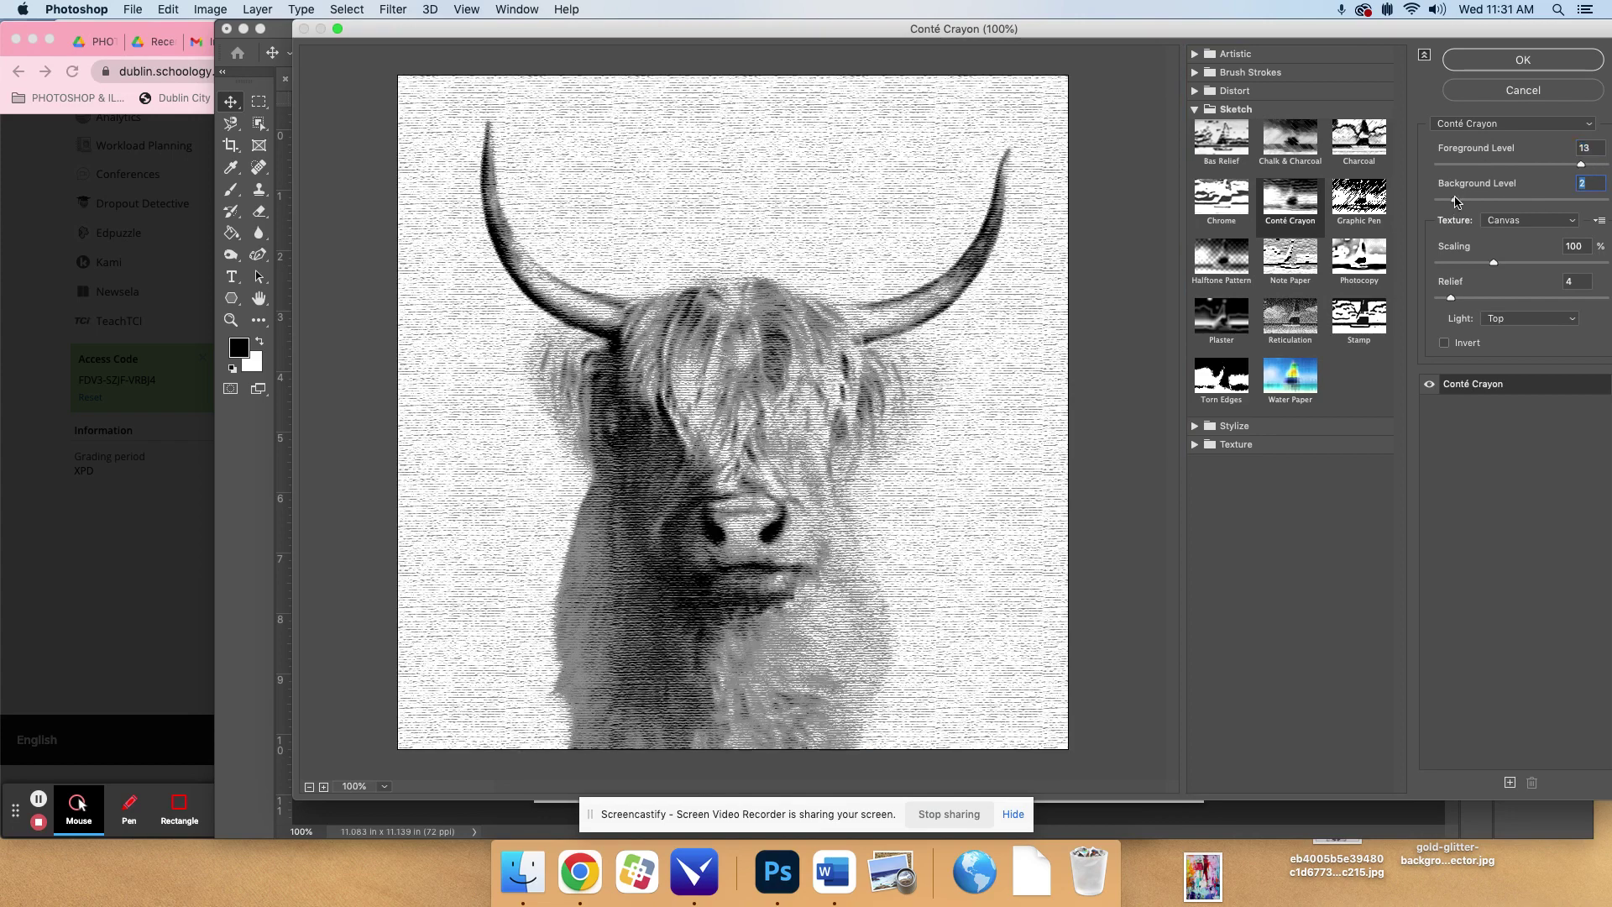
click(1579, 200)
click(1517, 200)
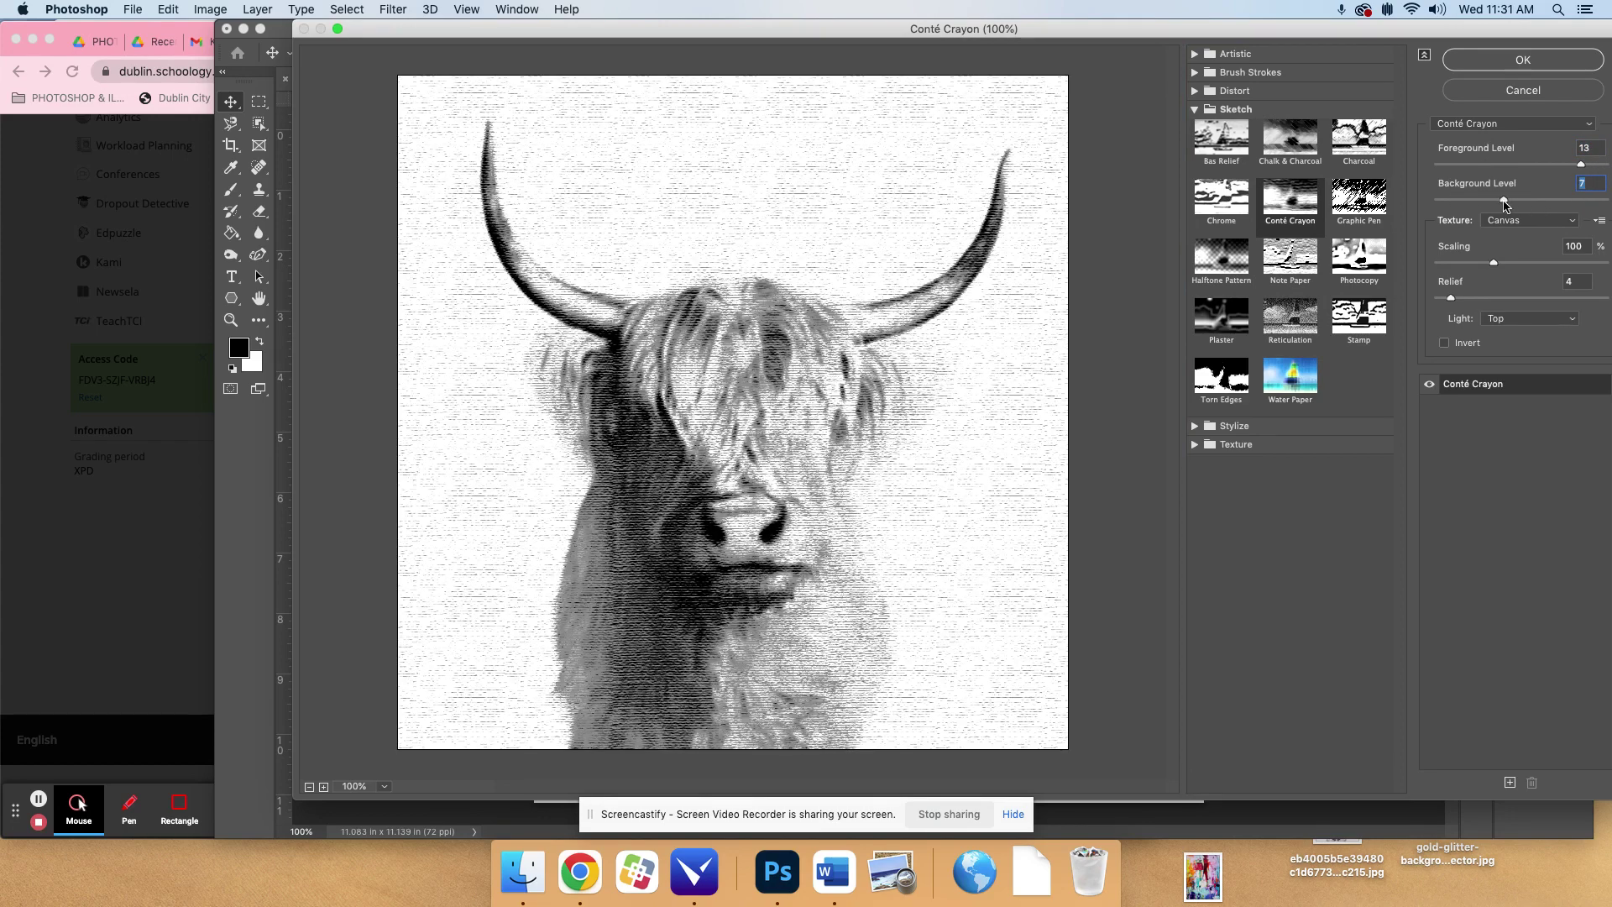
click(1503, 298)
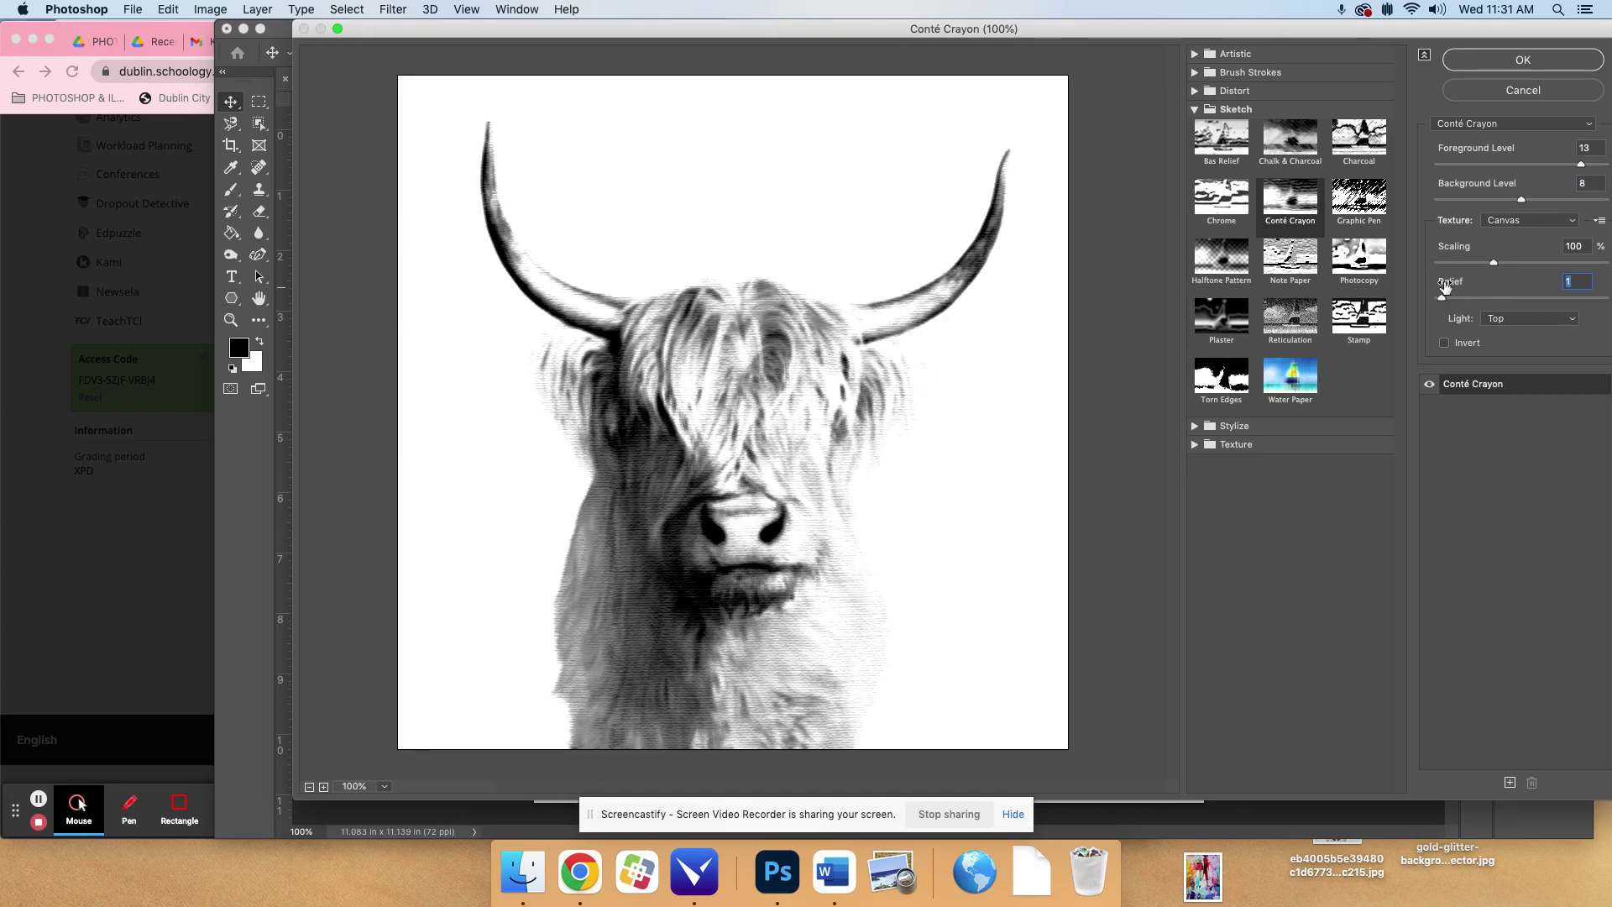
click(1521, 61)
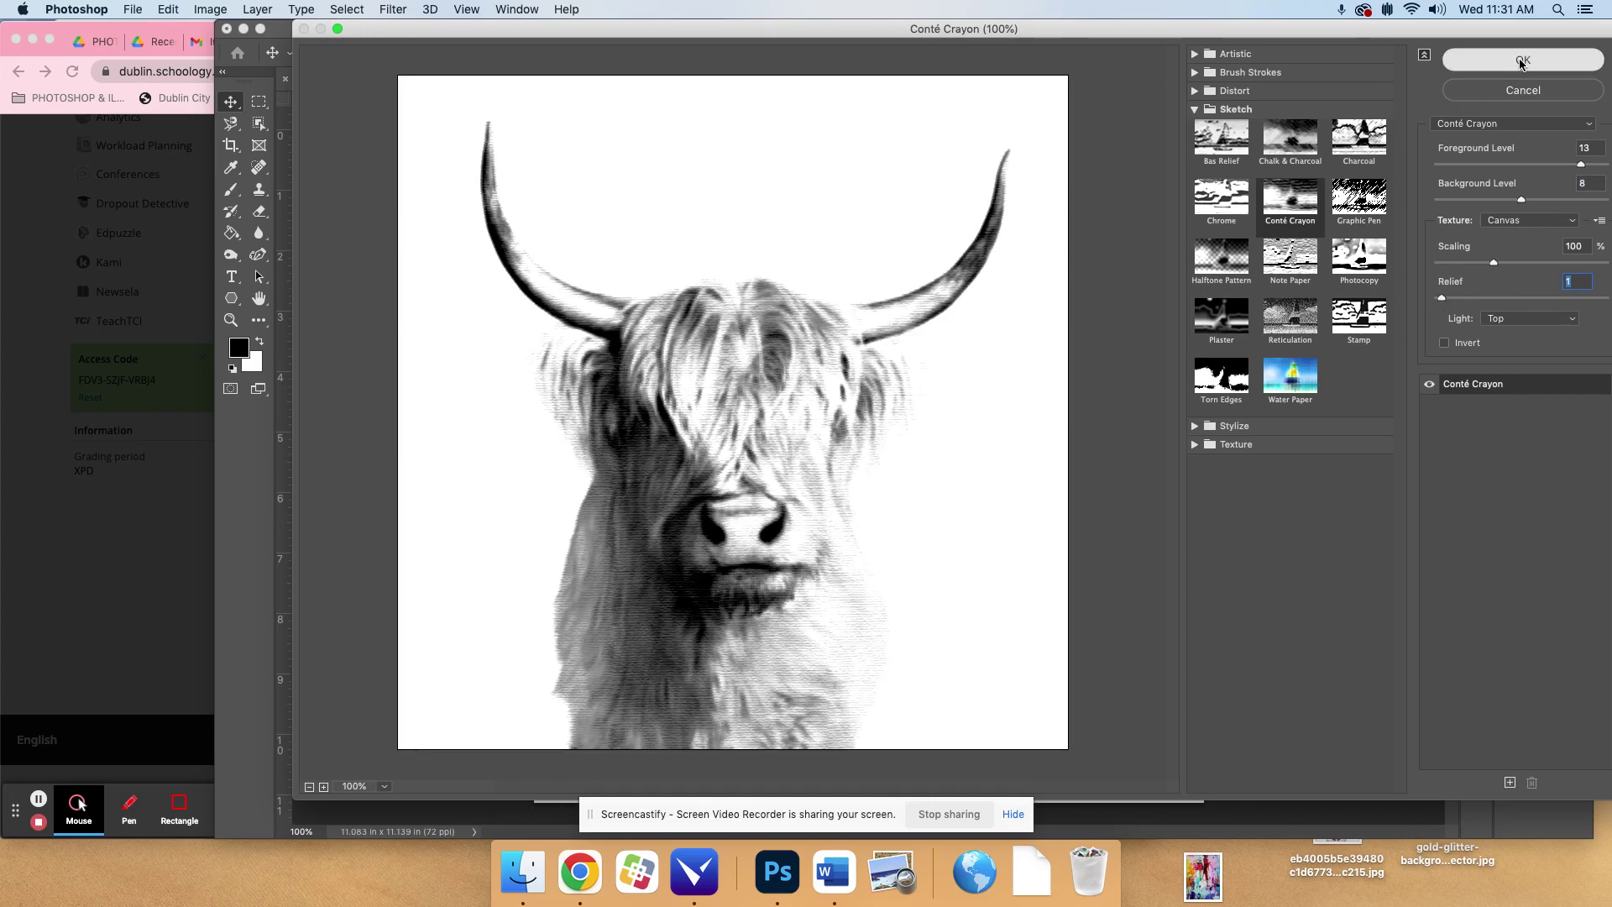
- Start saving a copy of the Conté Crayon version, choosing the Documents folder as its location
click(143, 6)
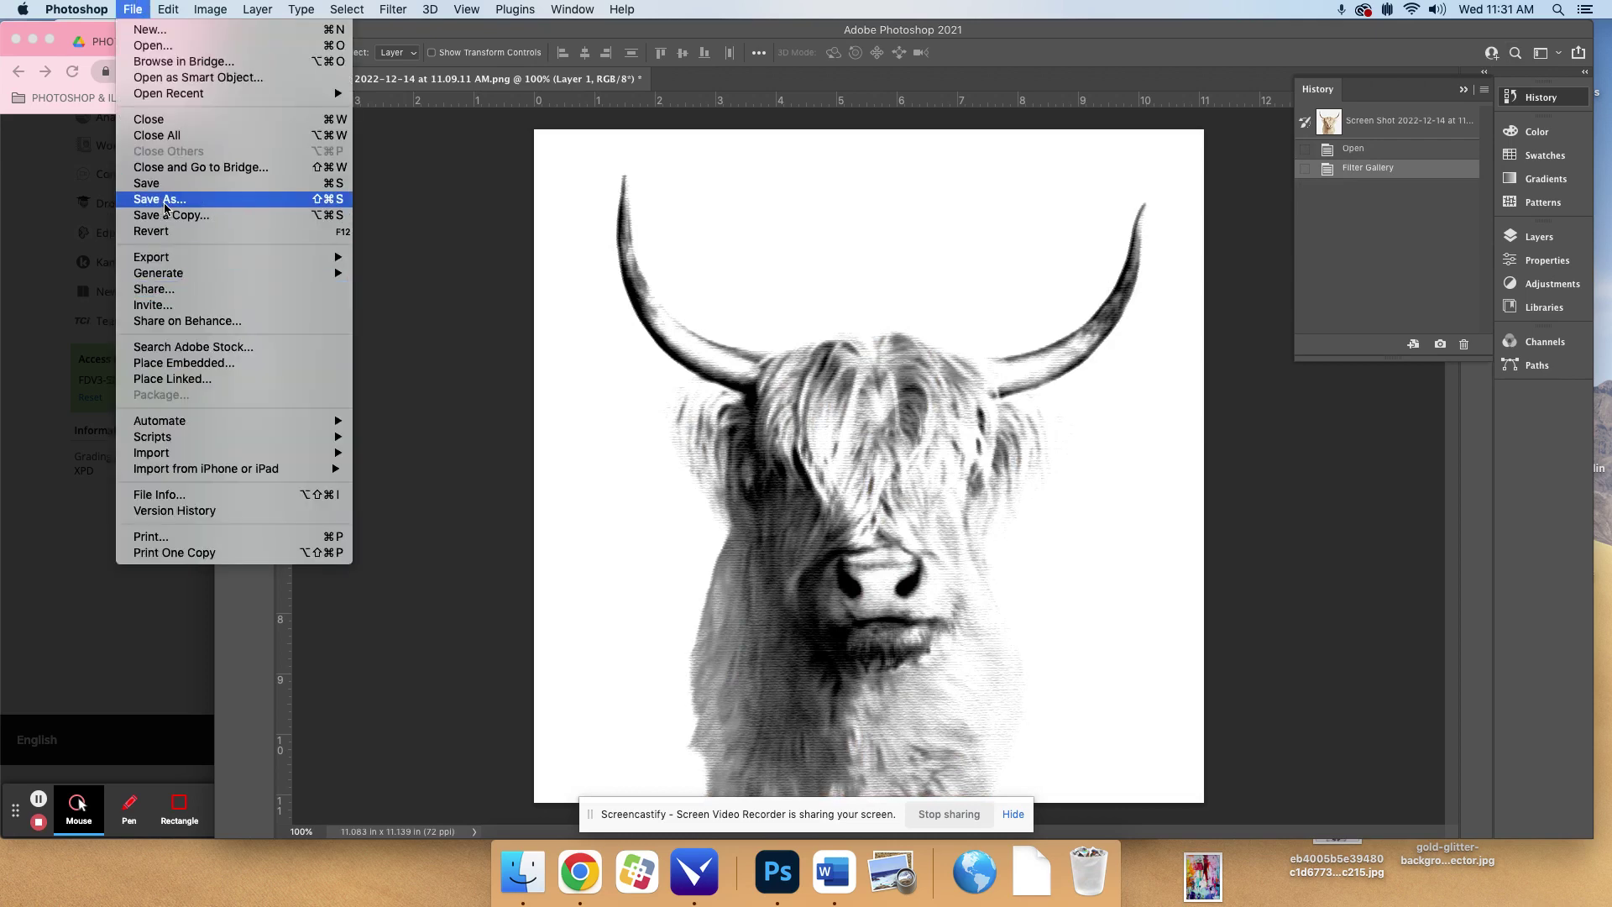
click(204, 217)
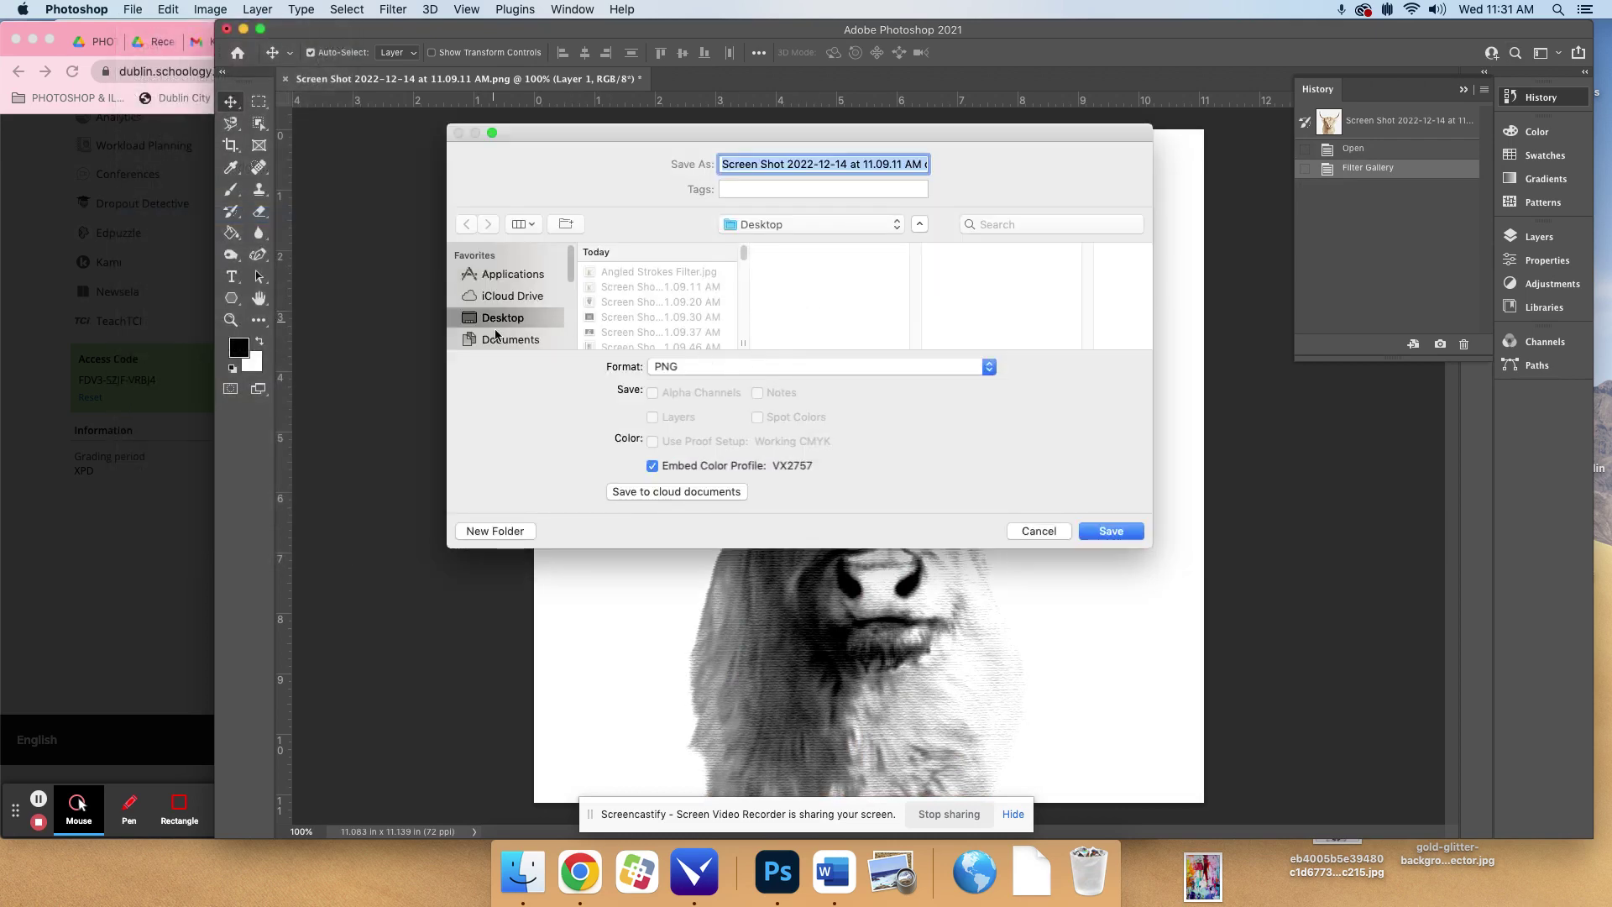
click(504, 339)
- Look through the files already saved in the Documents folder
scroll(743, 256, down, 1)
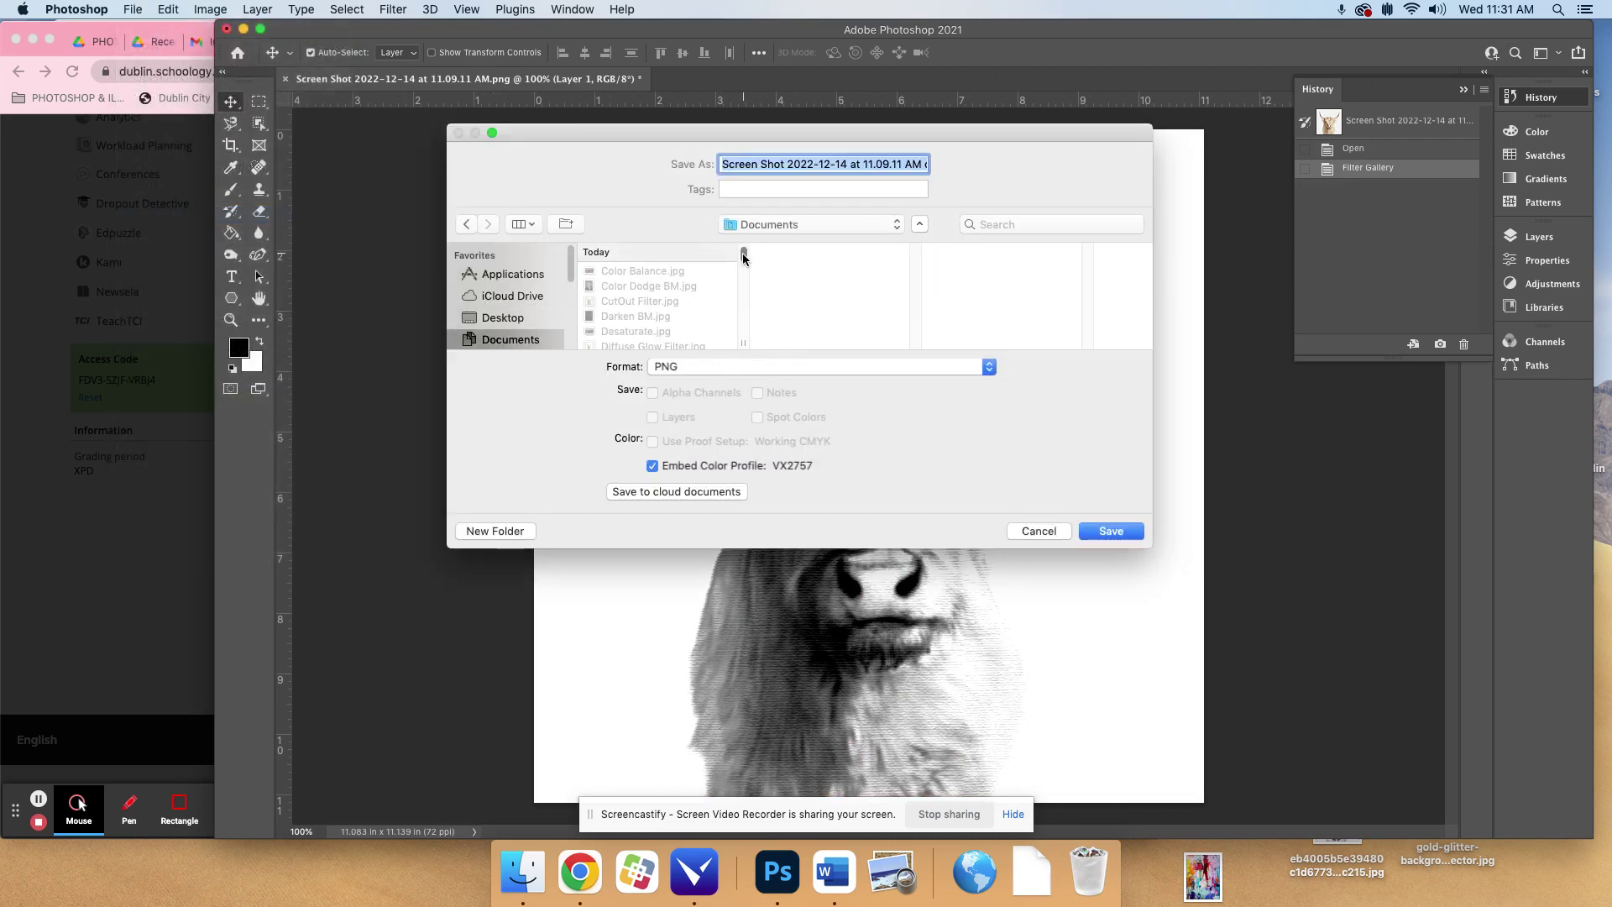
scroll(743, 258, down, 1)
scroll(743, 260, down, 5)
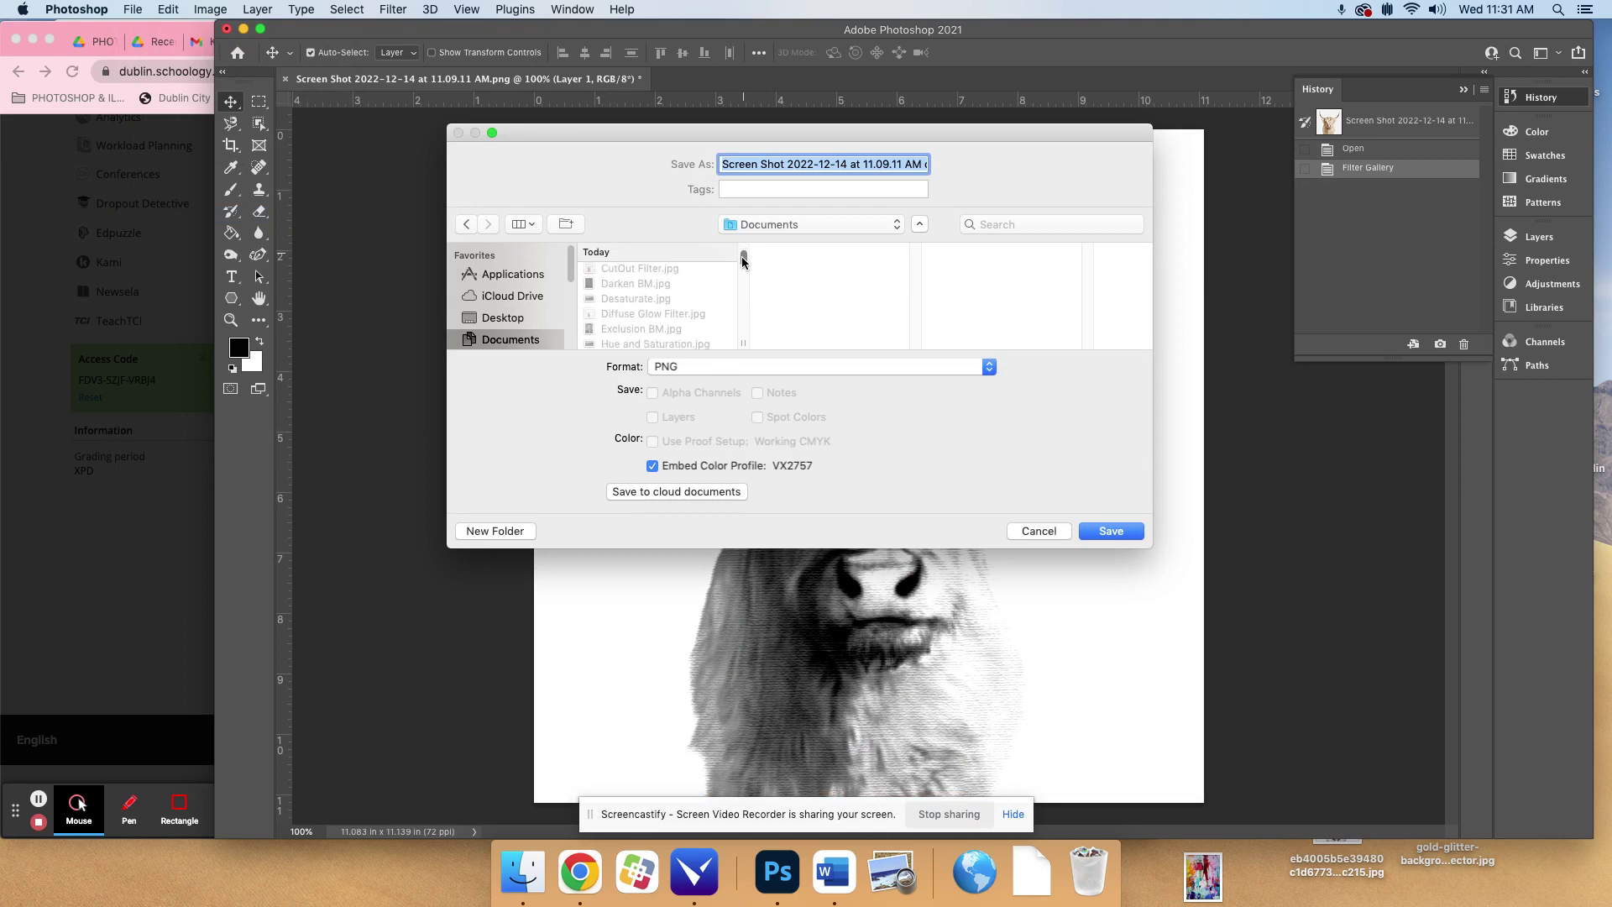
scroll(742, 273, up, 4)
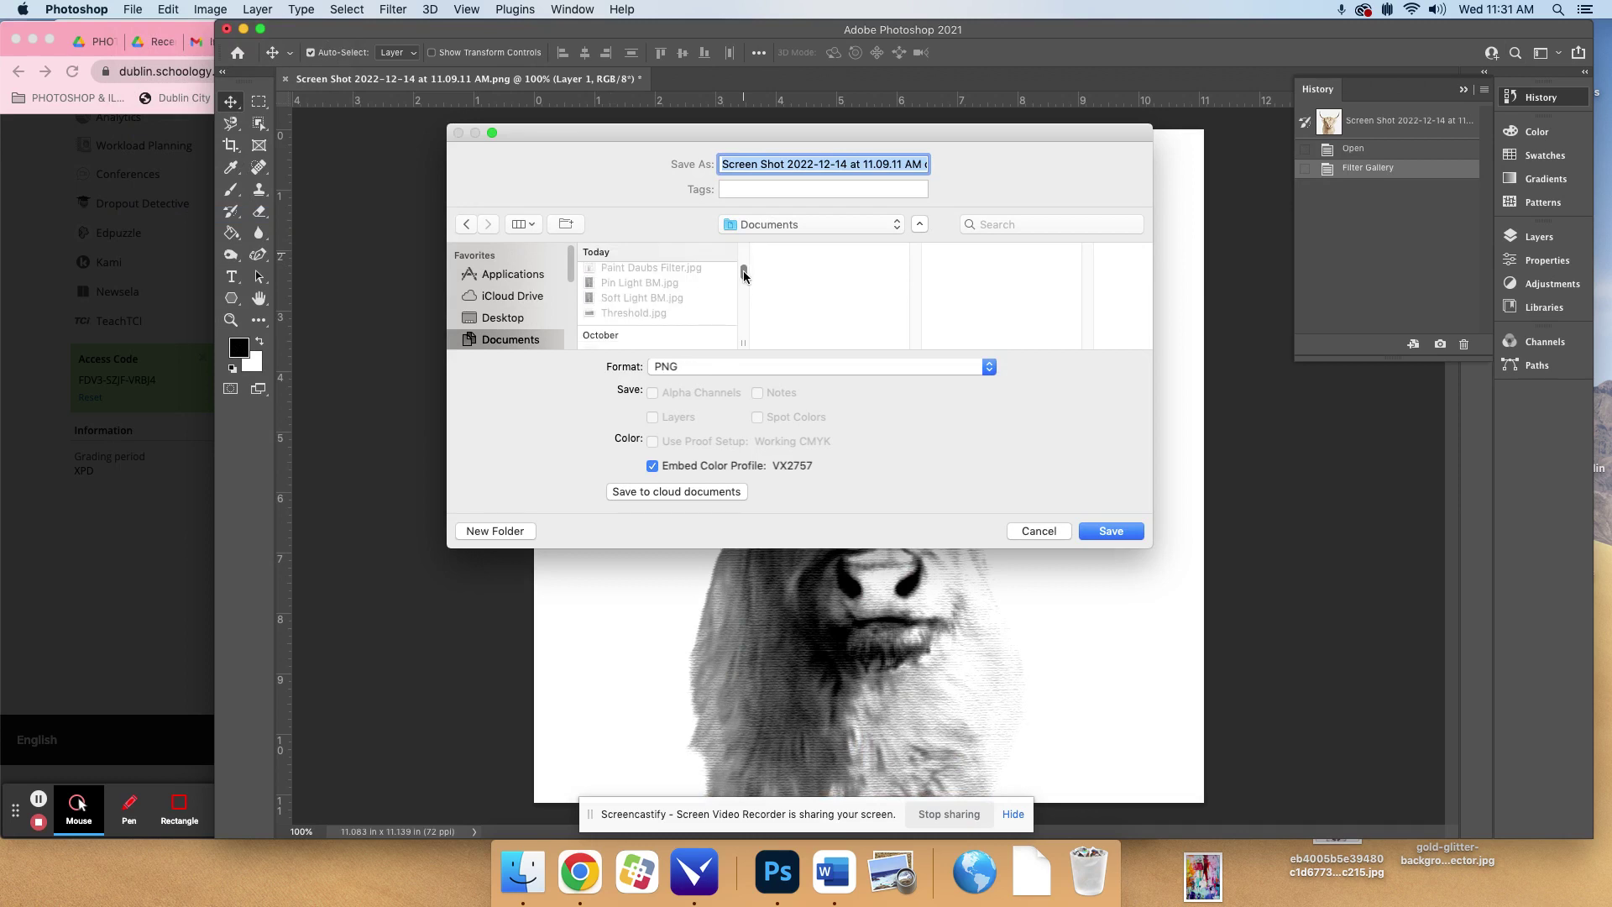
scroll(746, 260, up, 2)
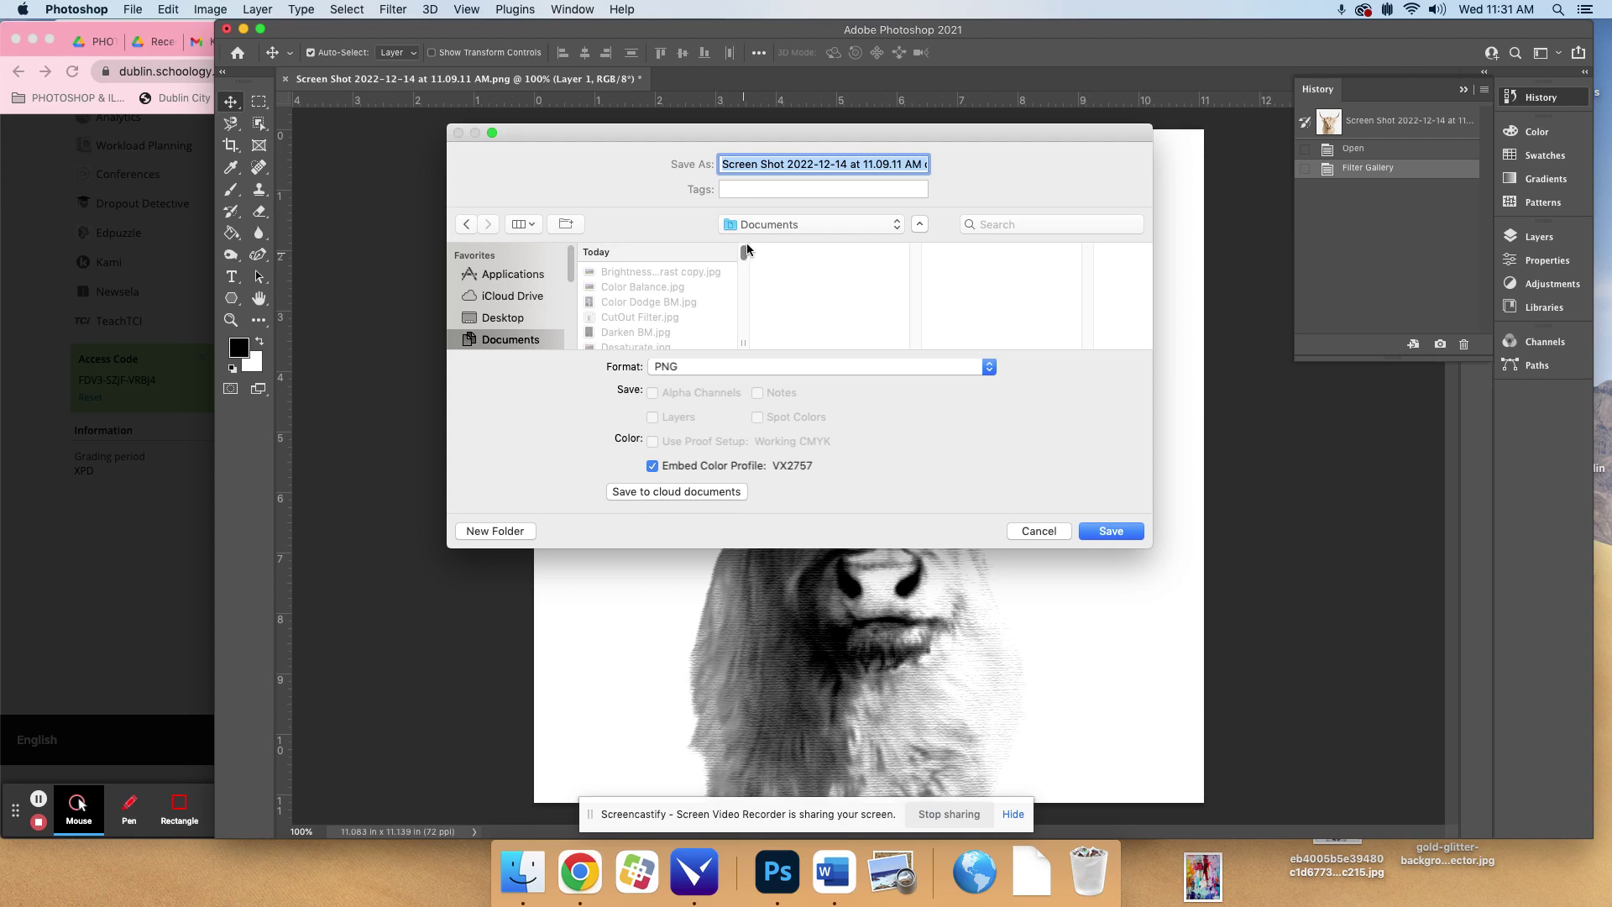
scroll(743, 258, down, 2)
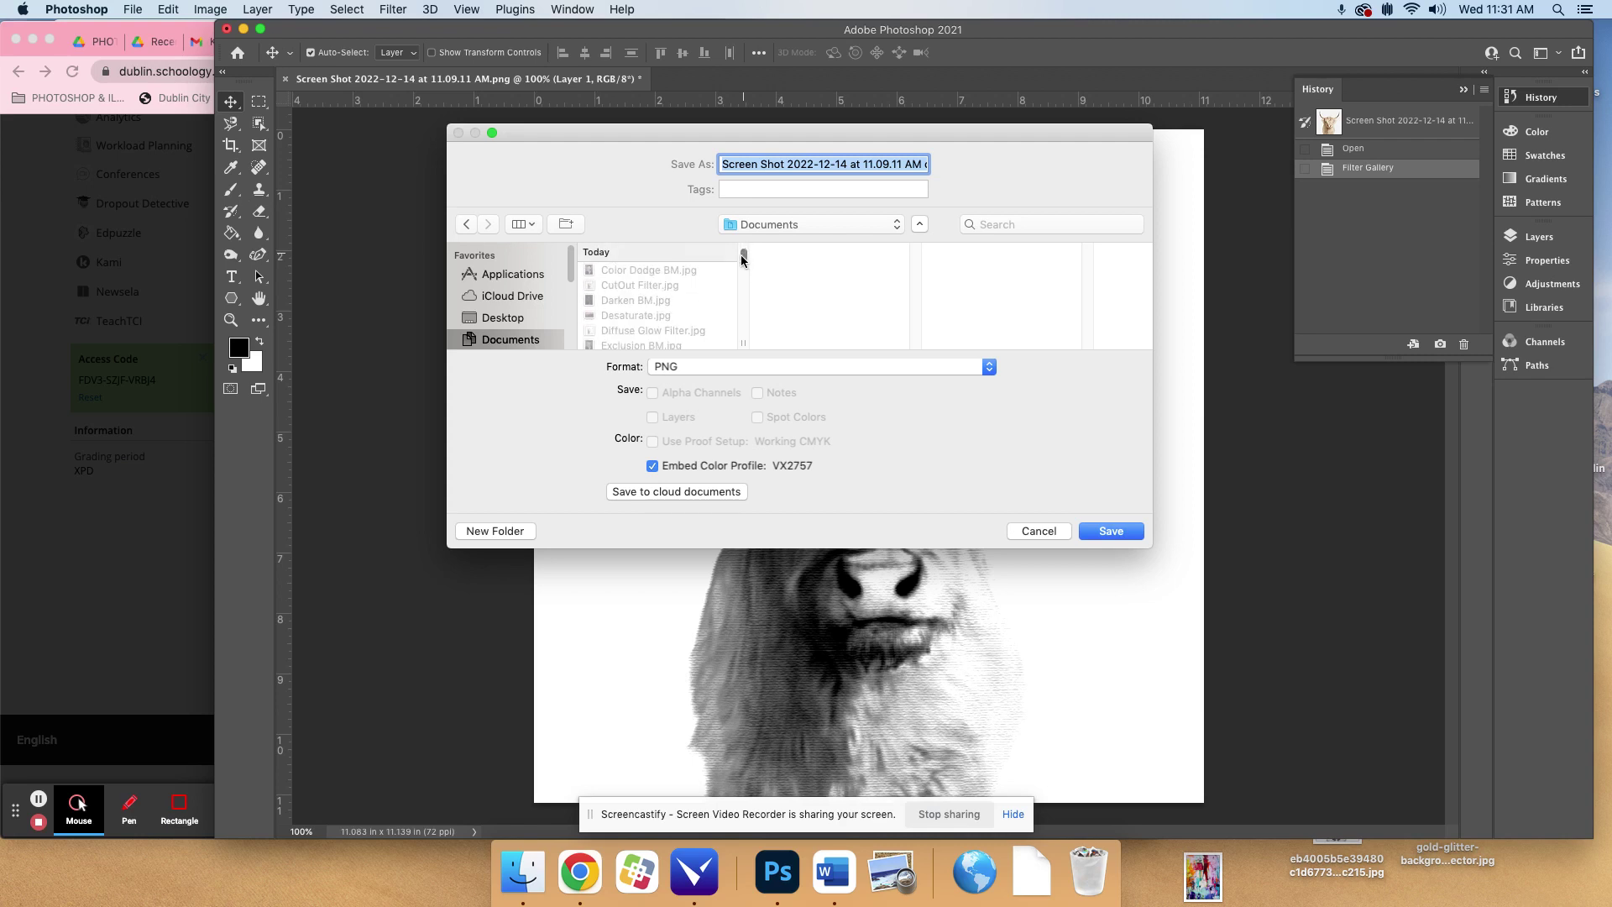
scroll(741, 261, down, 5)
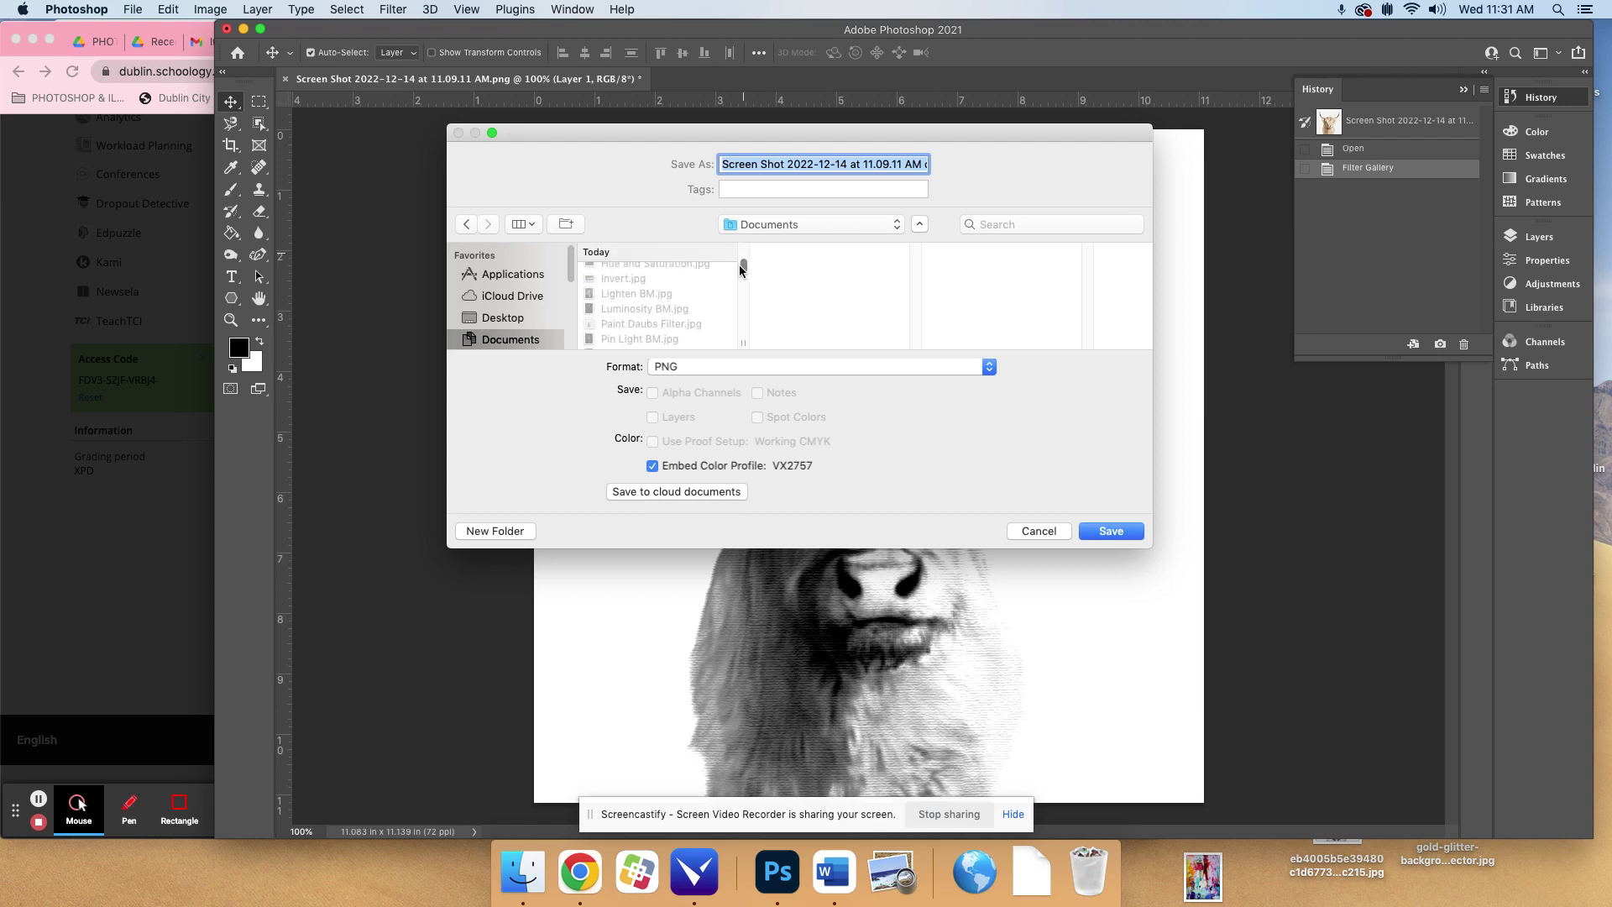
scroll(741, 267, down, 5)
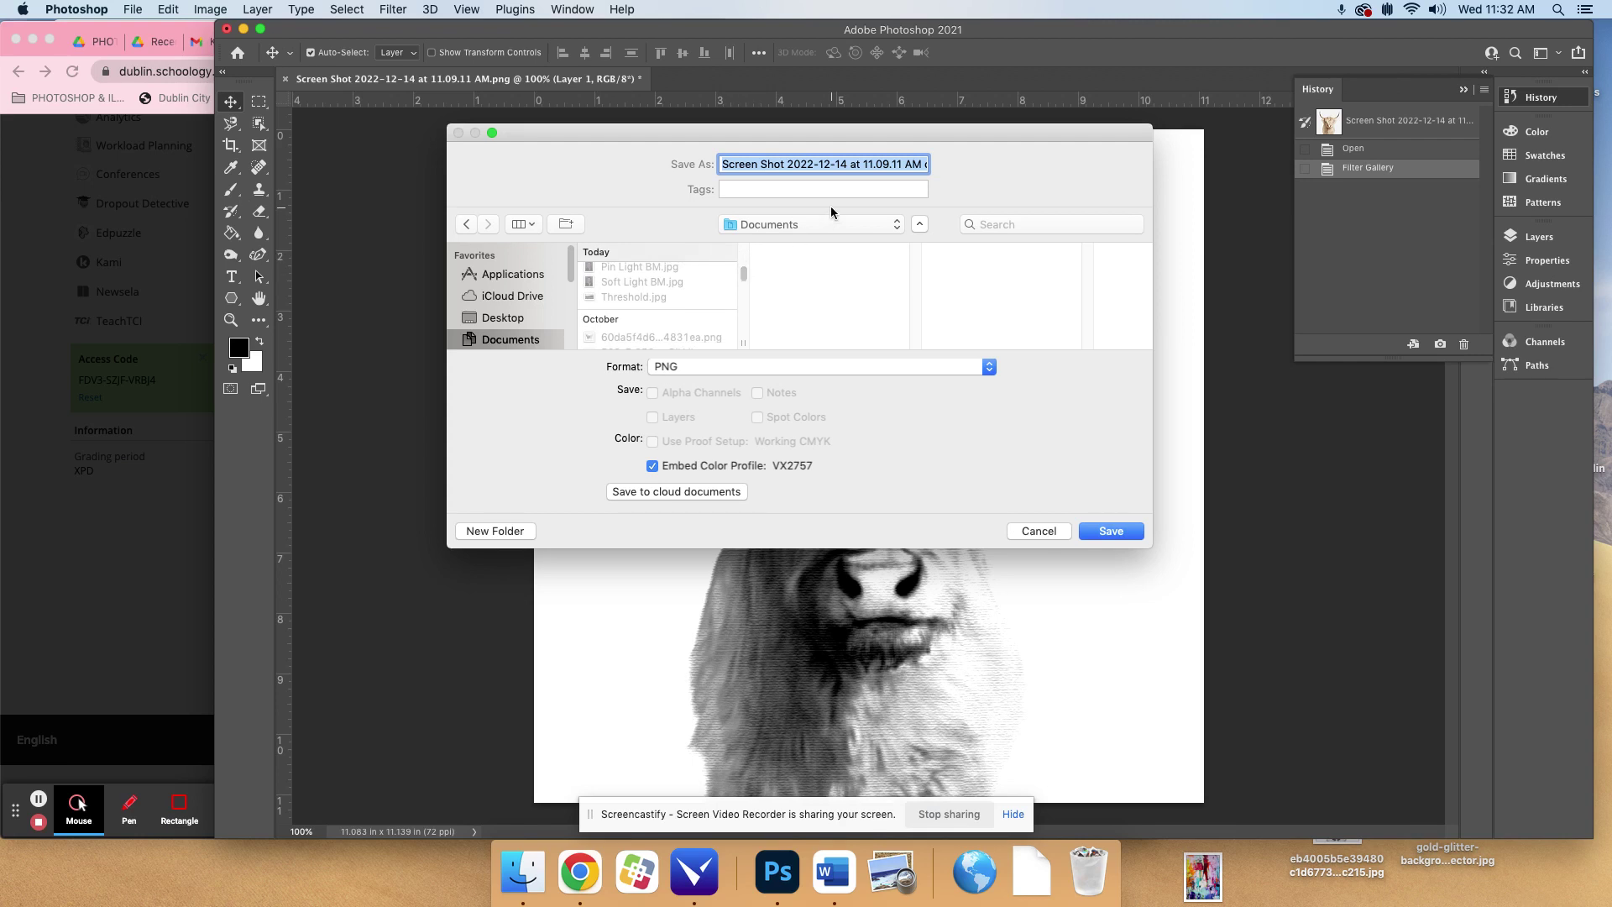
- Name the copy Conte Crayon Filter.jpg and save it in JPEG format with the default JPEG options
text(Conte Crayon Filter.png)
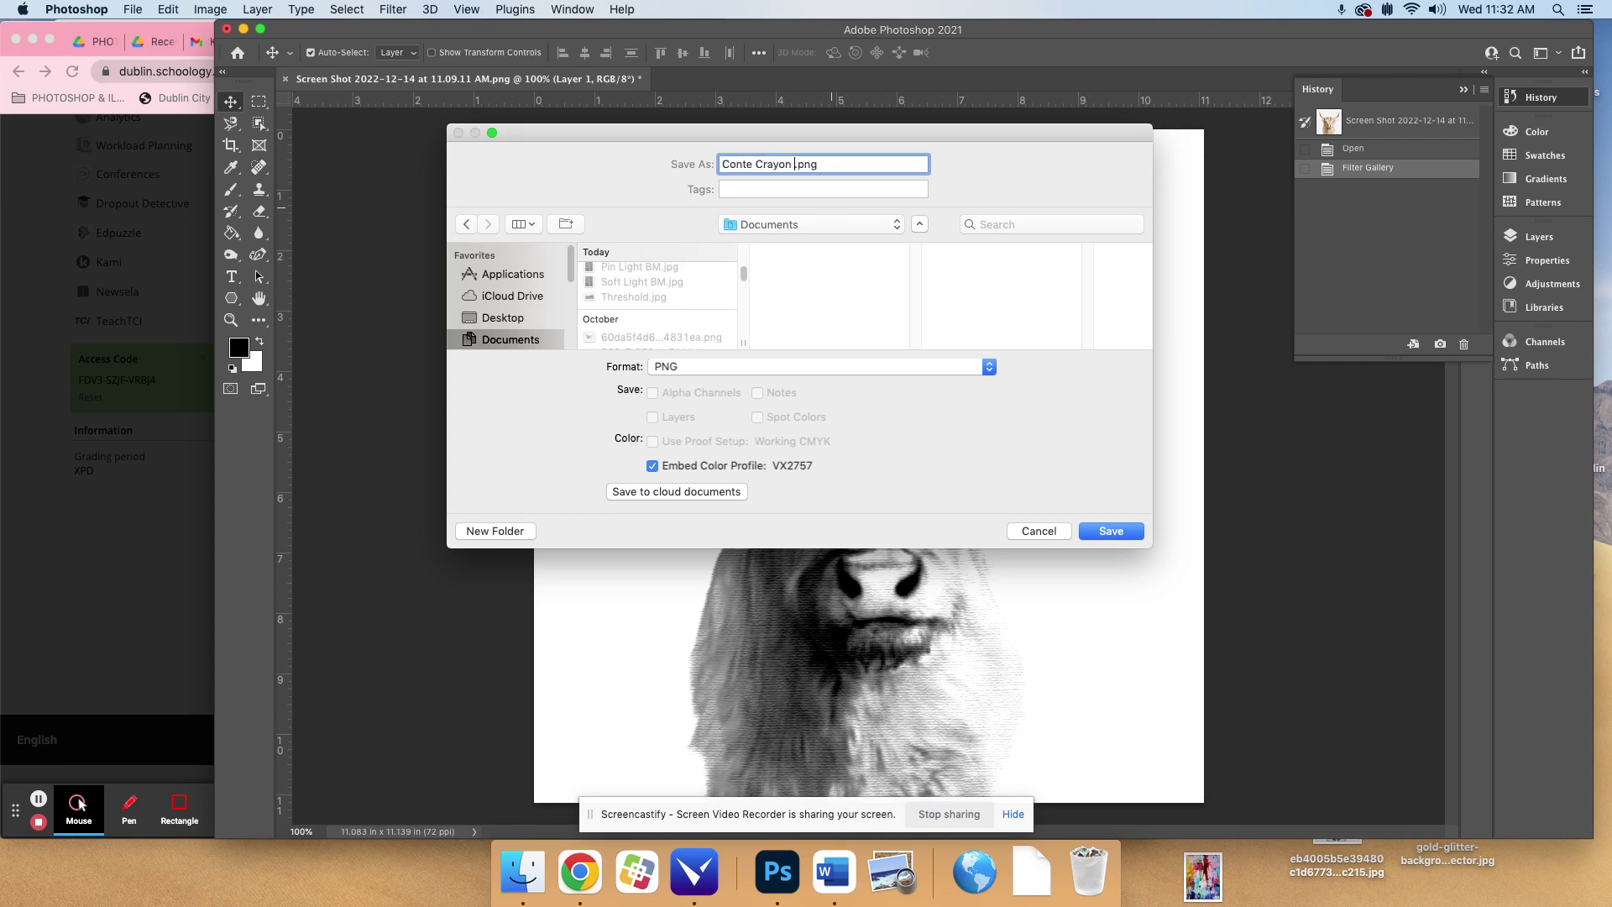
click(777, 366)
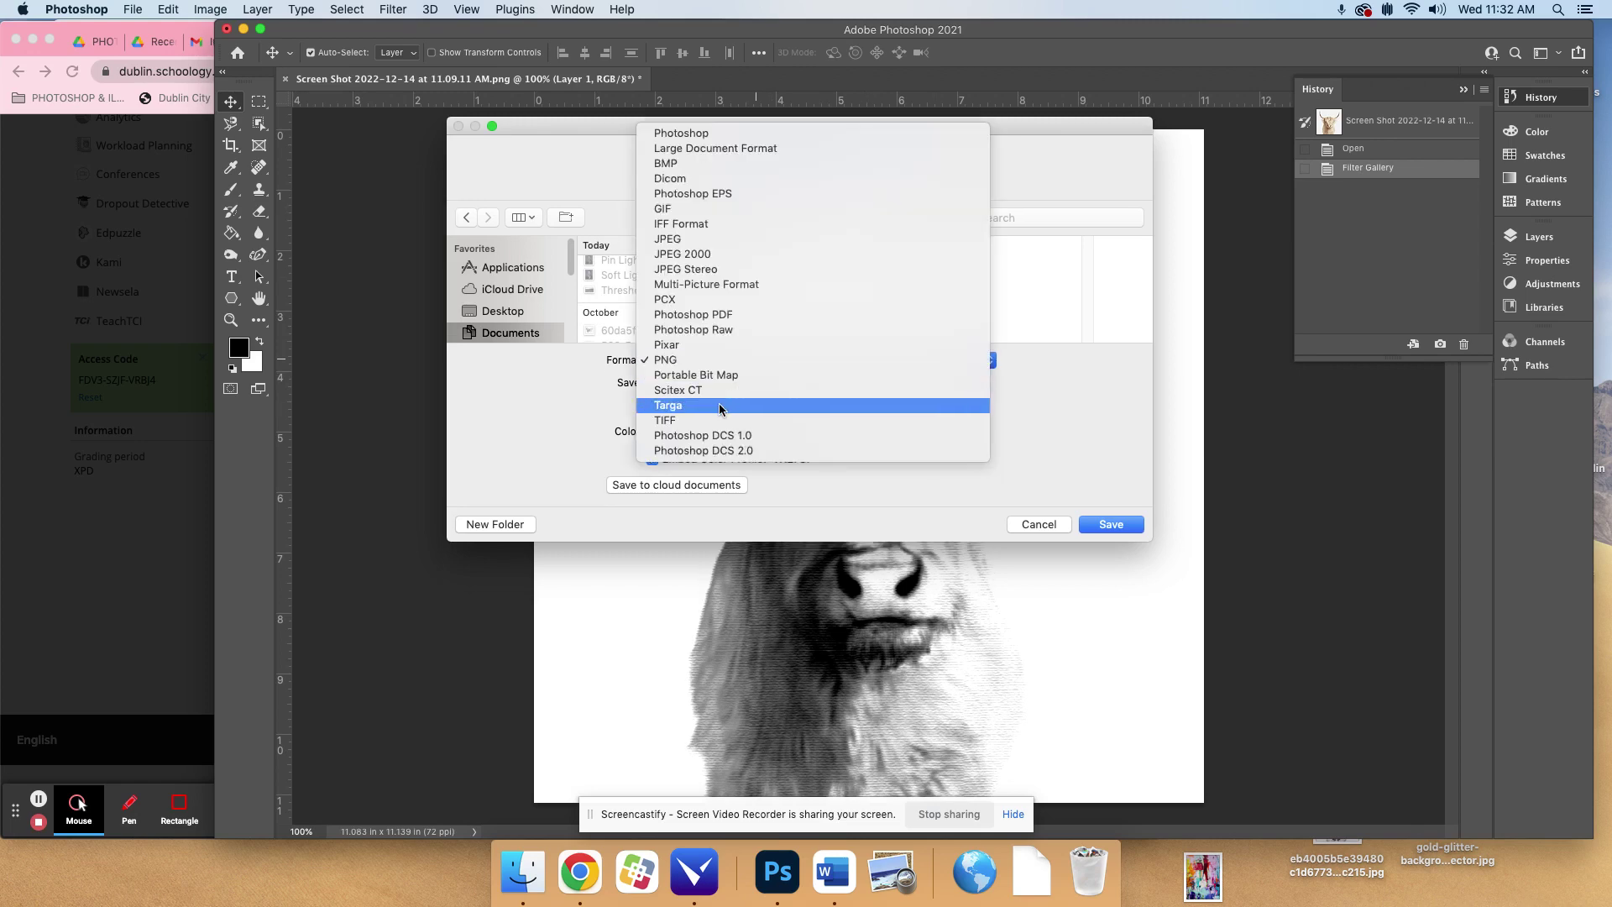
click(672, 238)
click(1110, 524)
key(Return)
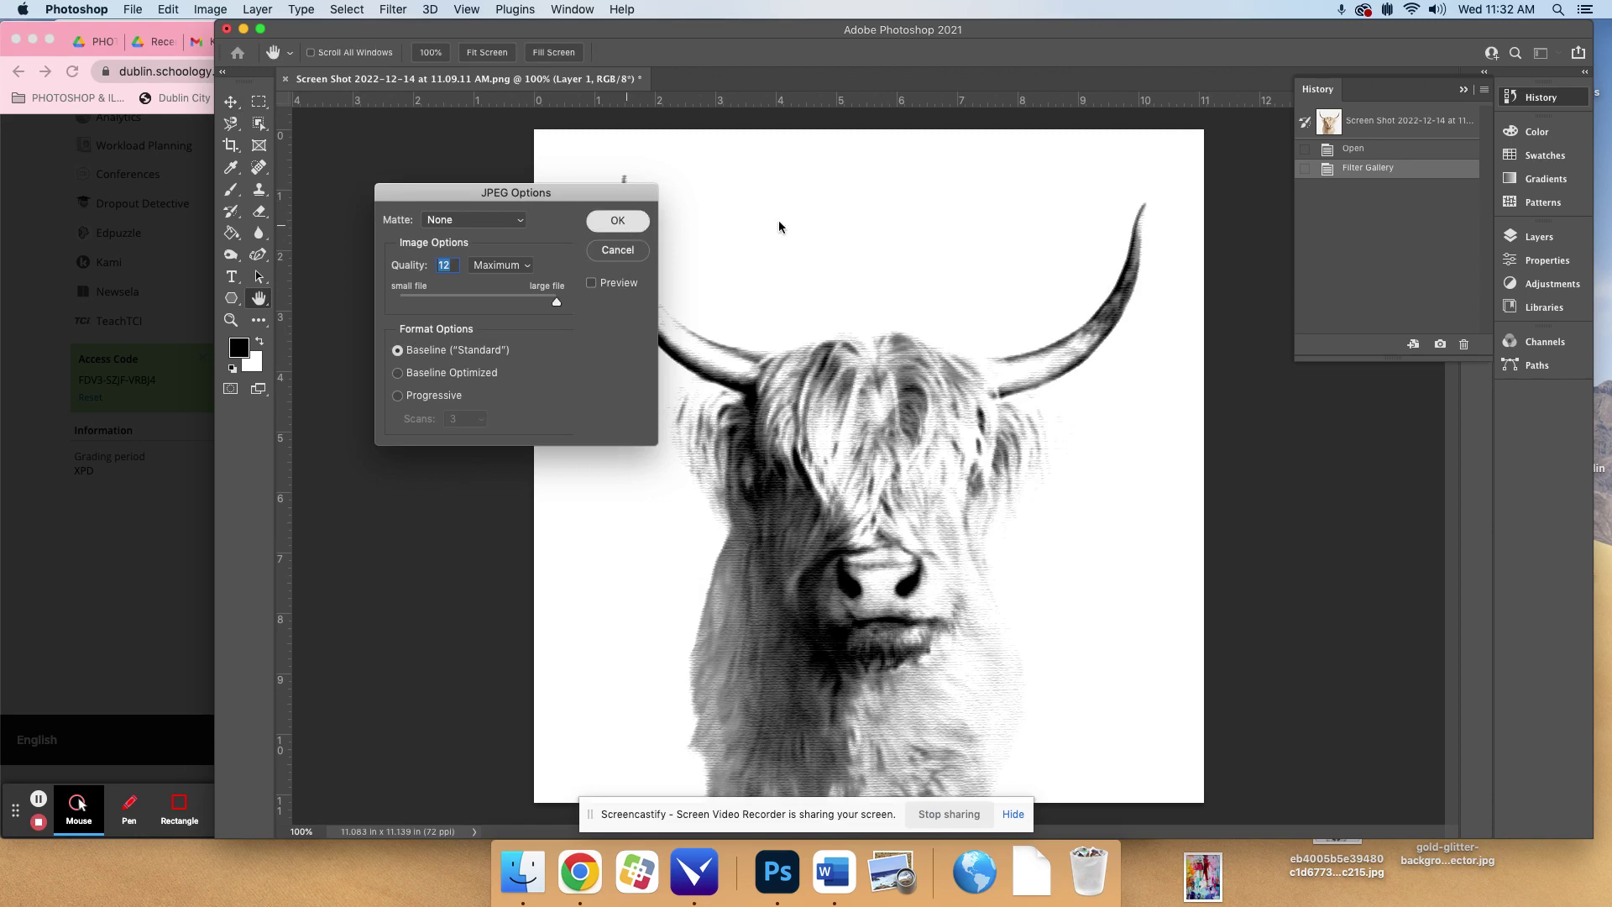
- Revert to the original photo and choose Glowing Edges from the Stylize filters in the Filter Gallery
click(1361, 124)
click(393, 9)
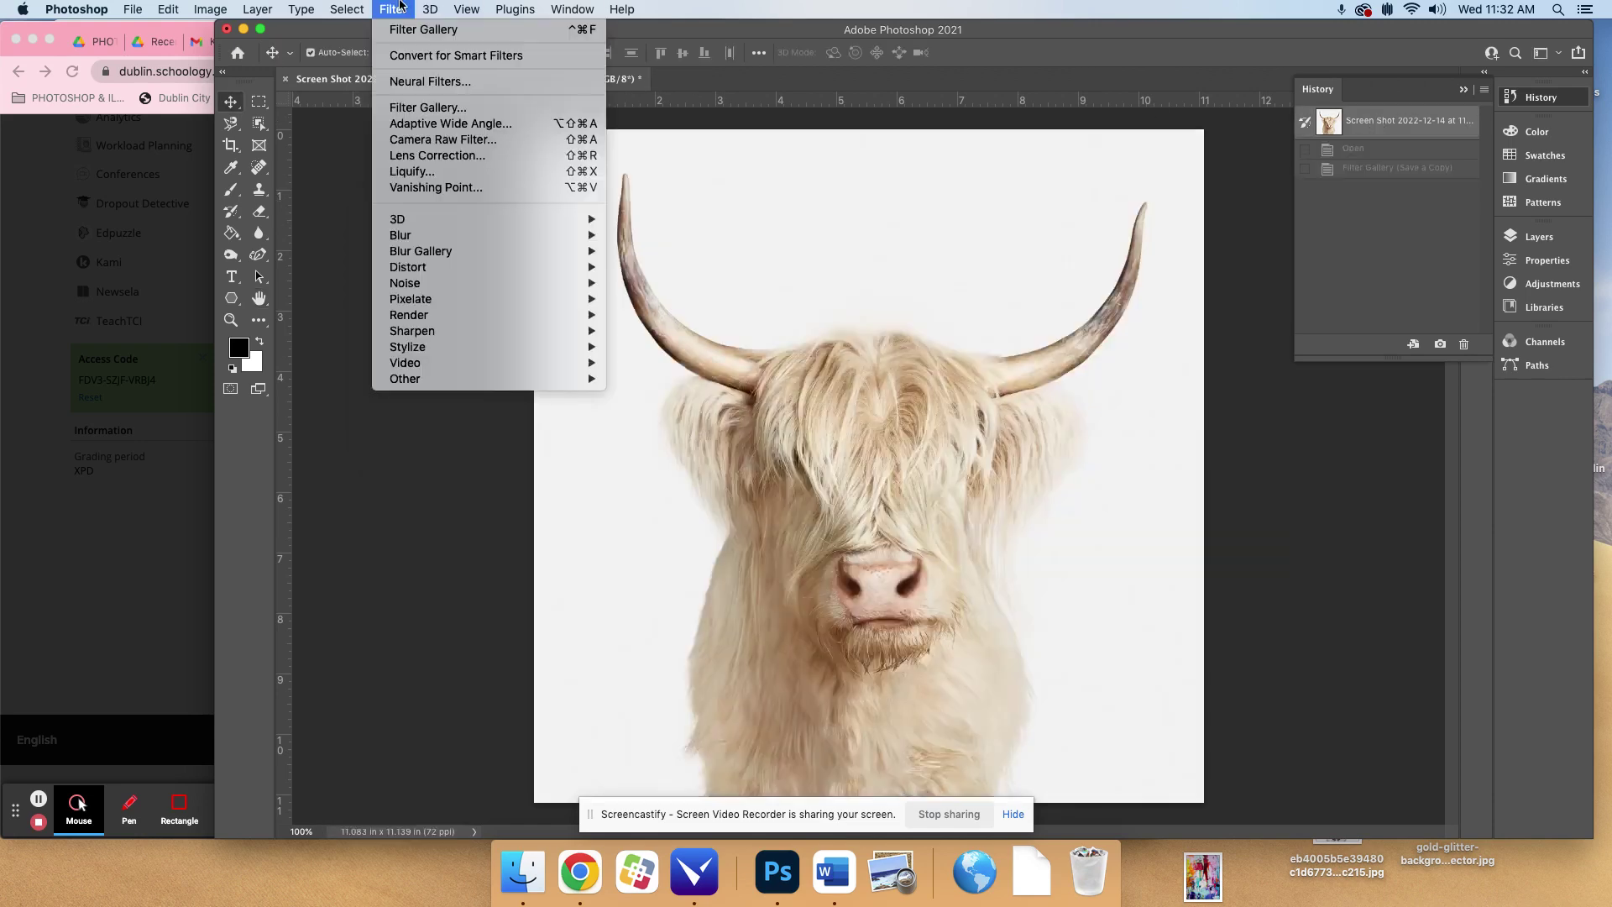
click(427, 107)
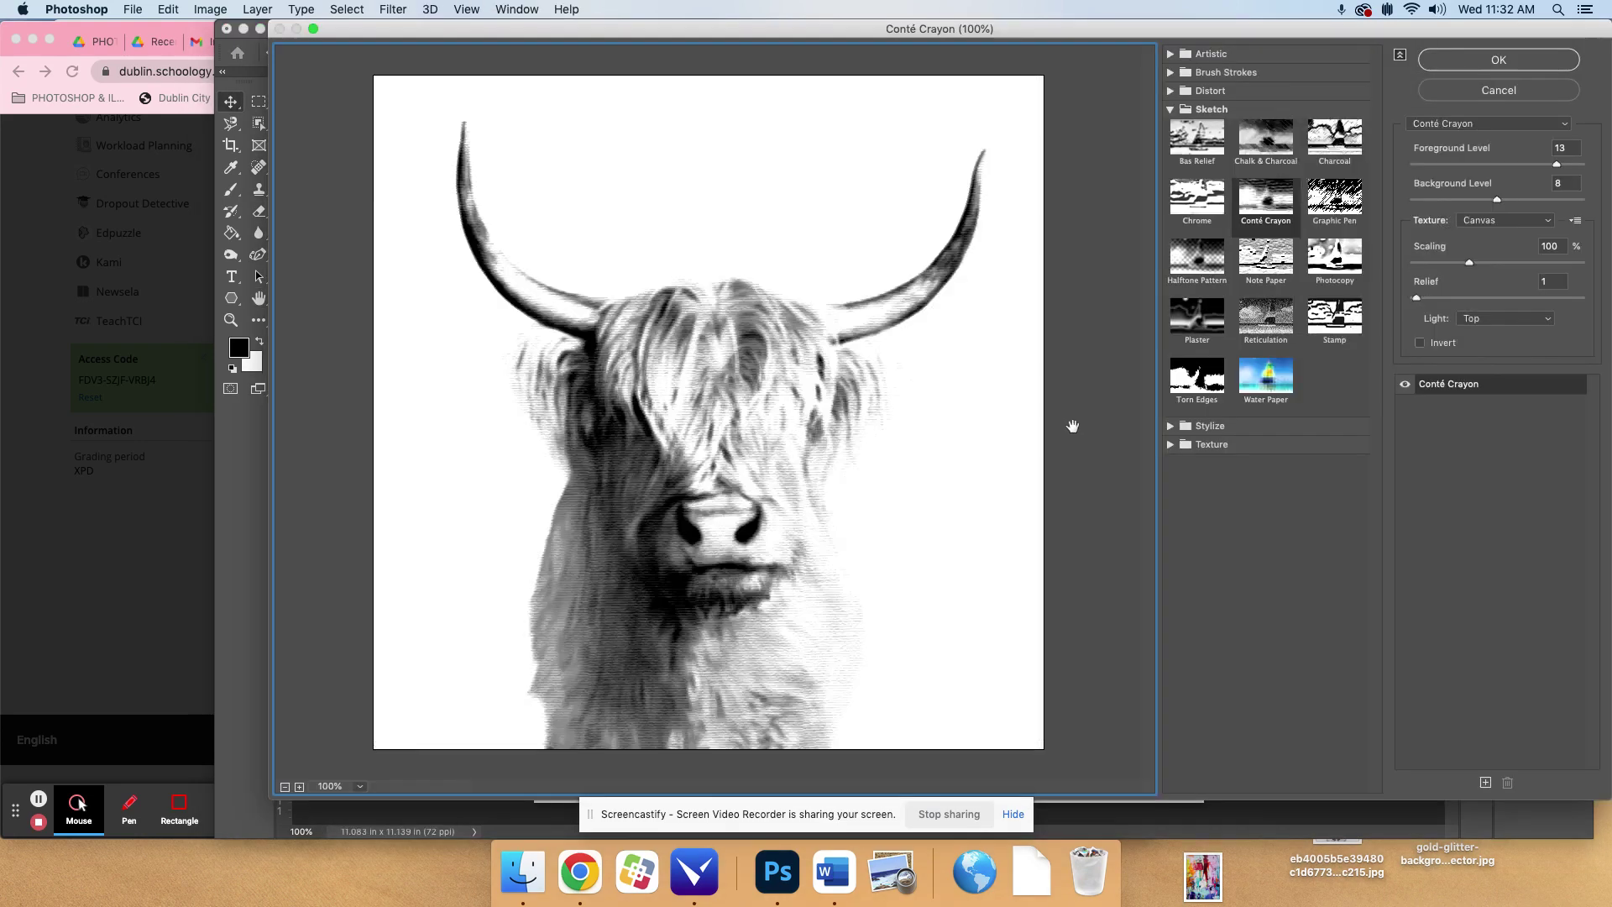
click(1238, 428)
click(1197, 458)
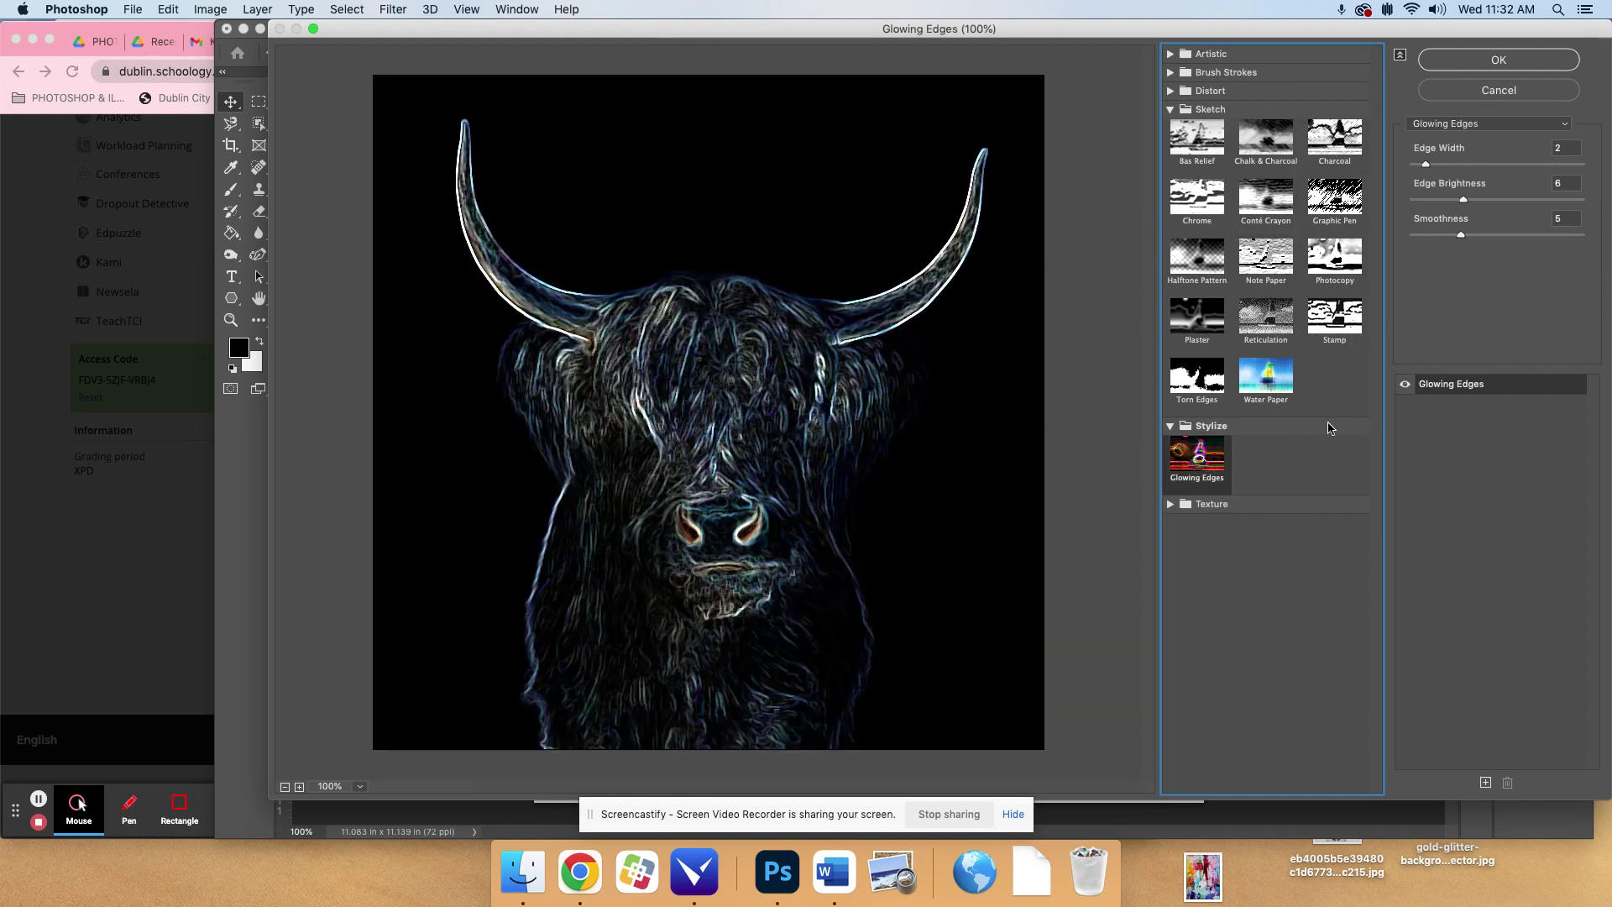
- Apply Glowing Edges with edge width 2, edge brightness 11 and smoothness 8
click(1512, 163)
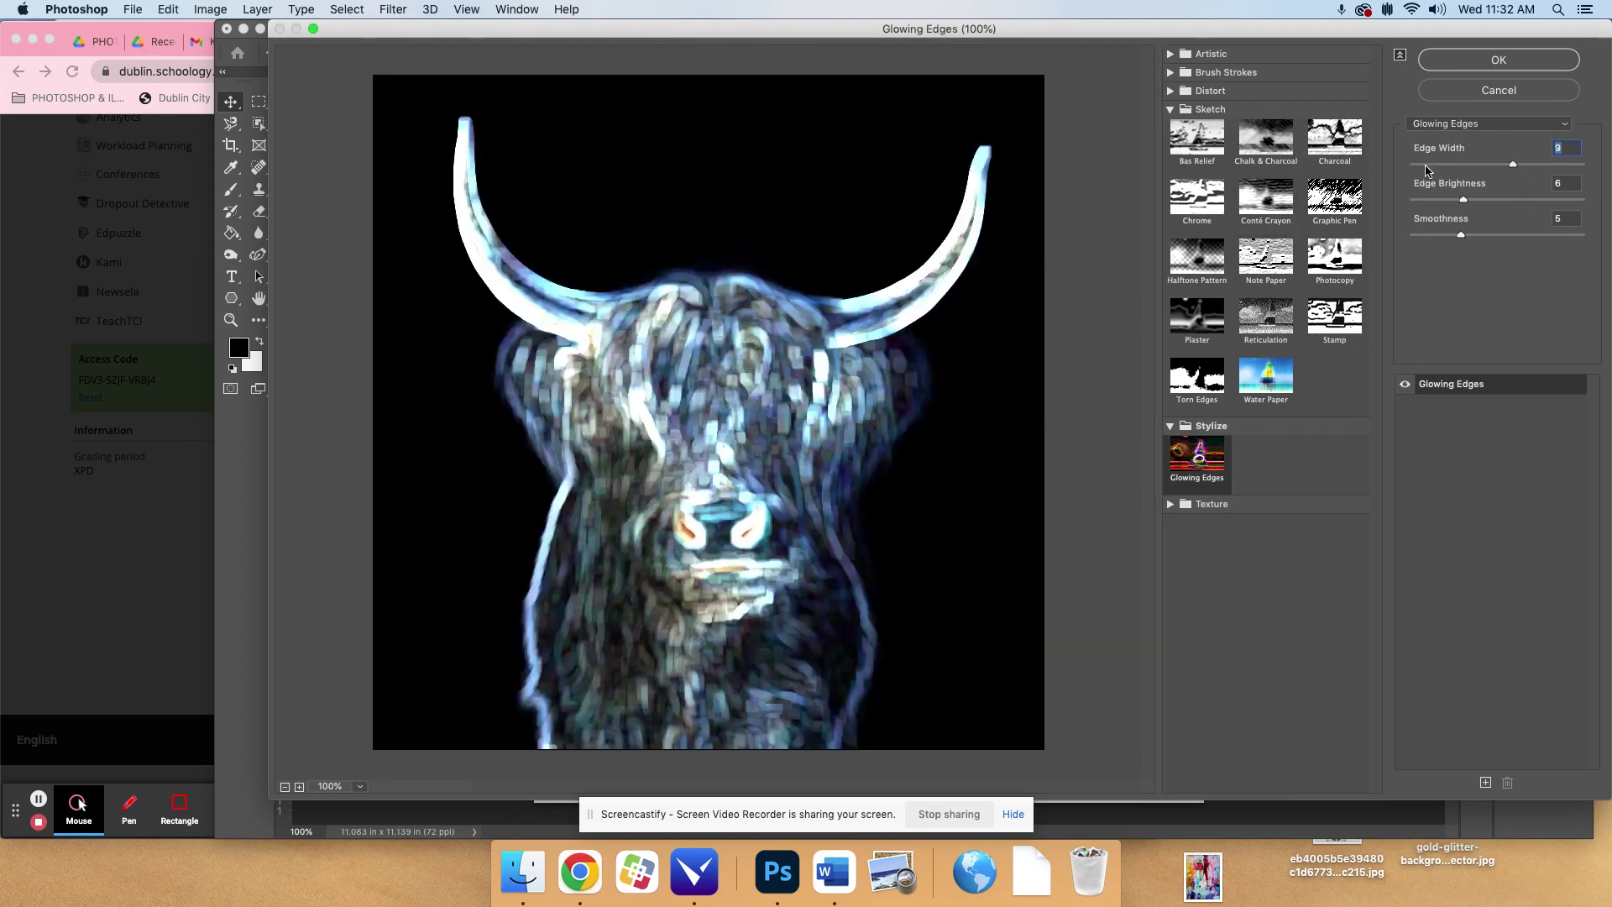
click(1425, 166)
click(1509, 199)
drag(1467, 232, 1422, 236)
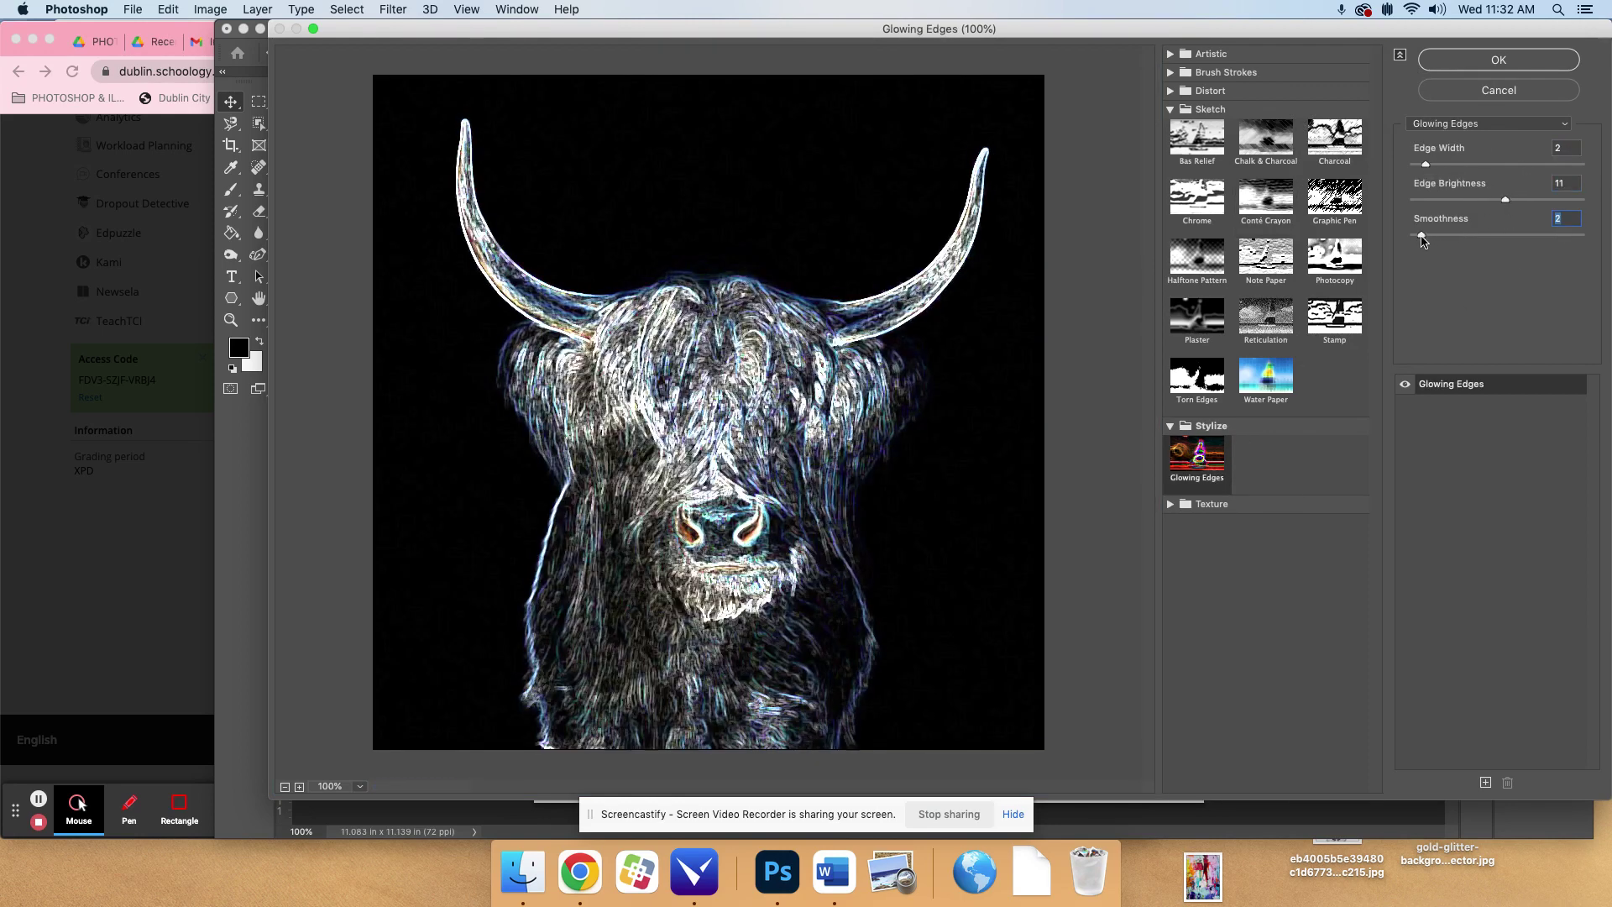
click(1502, 235)
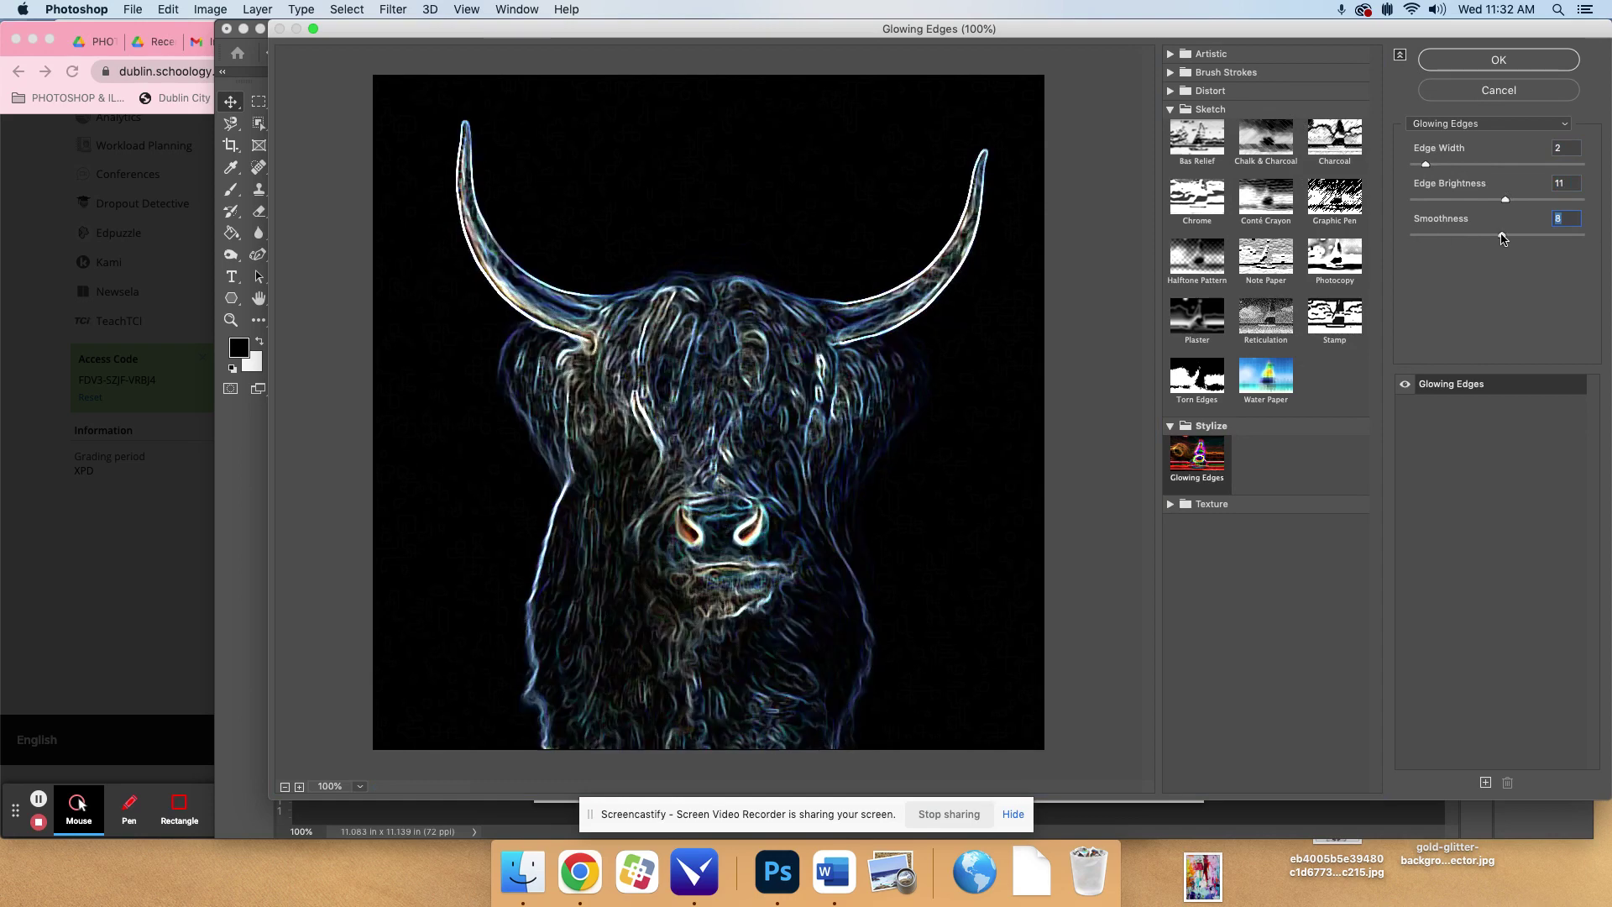
click(1516, 67)
- Save a copy to the Documents folder as Glowing Edges Filter.jpg in JPEG format with the default JPEG options
click(137, 9)
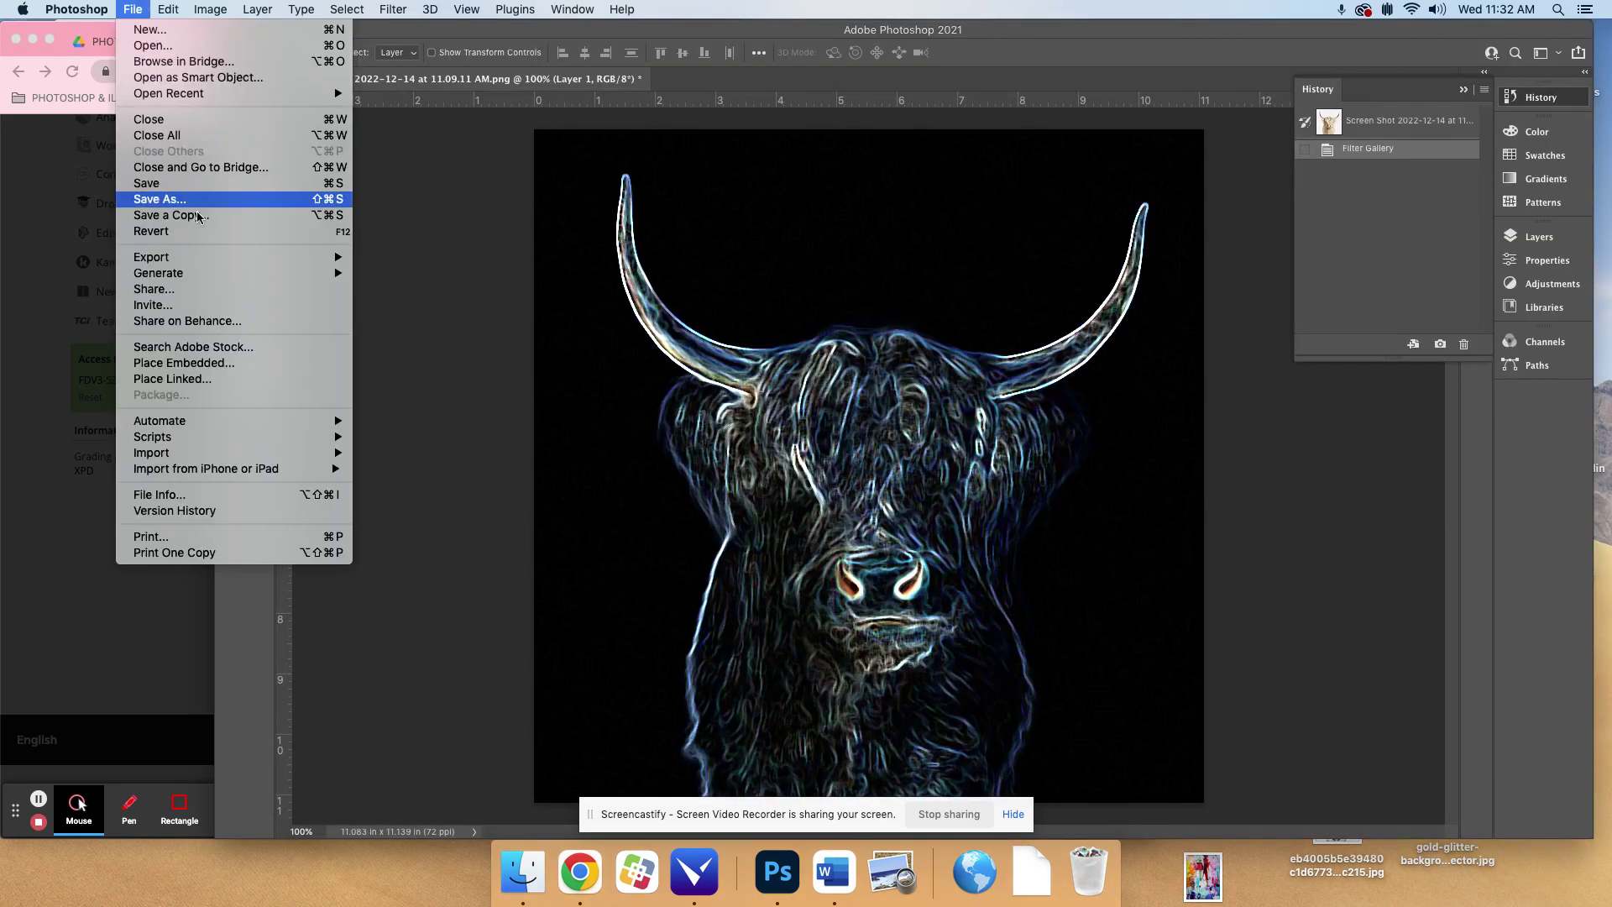
click(168, 208)
text(Glowing Edges Filter.png)
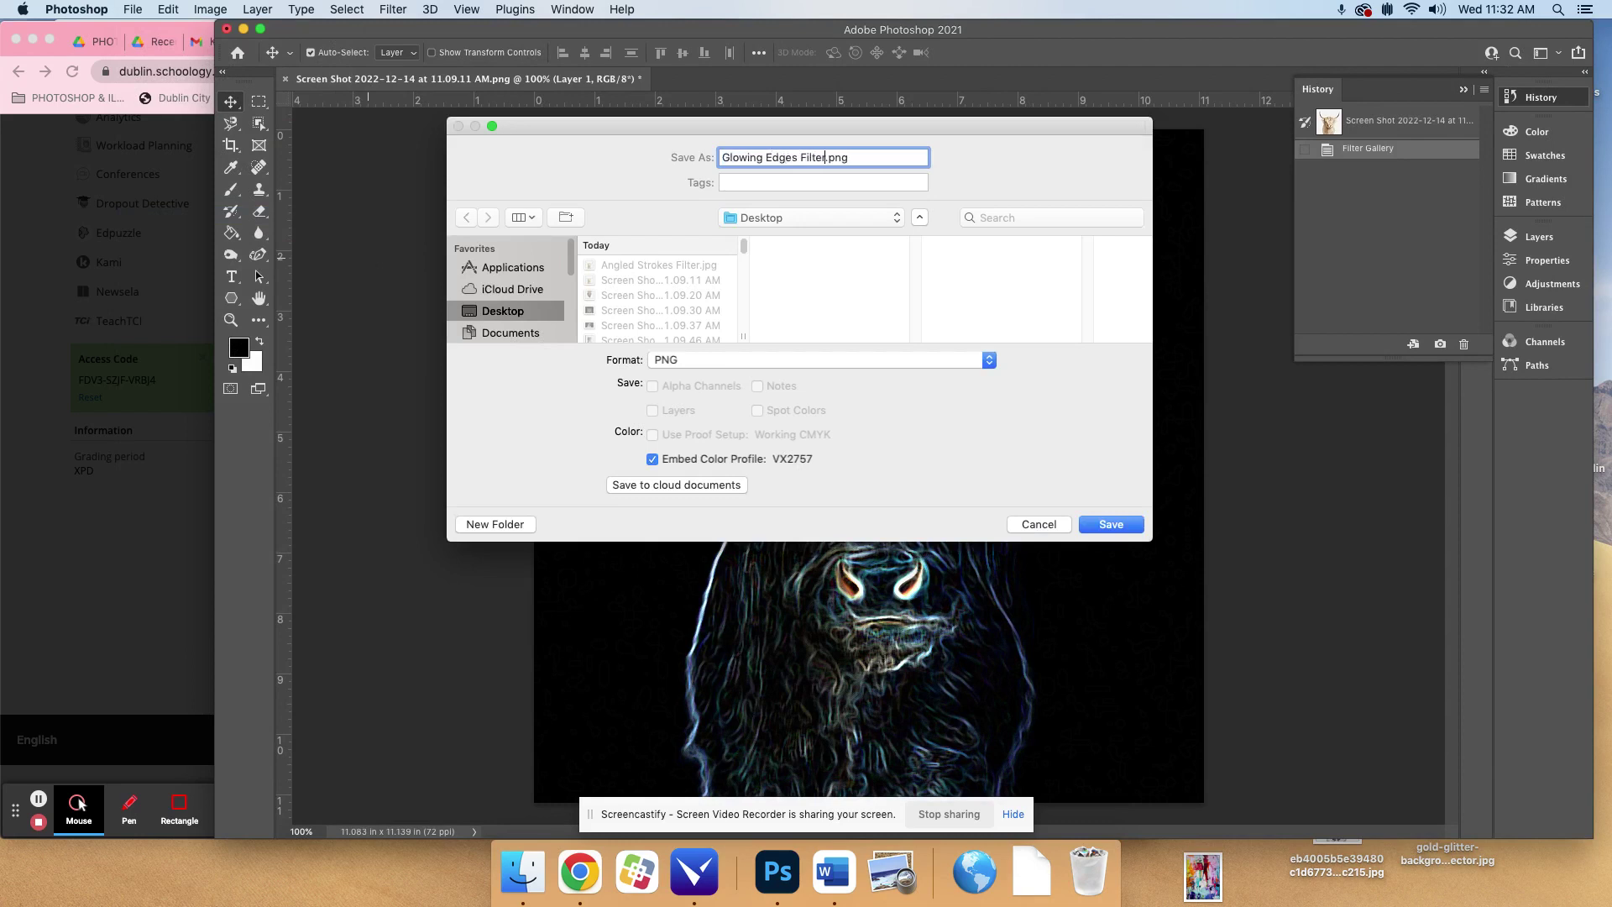
click(507, 334)
click(714, 359)
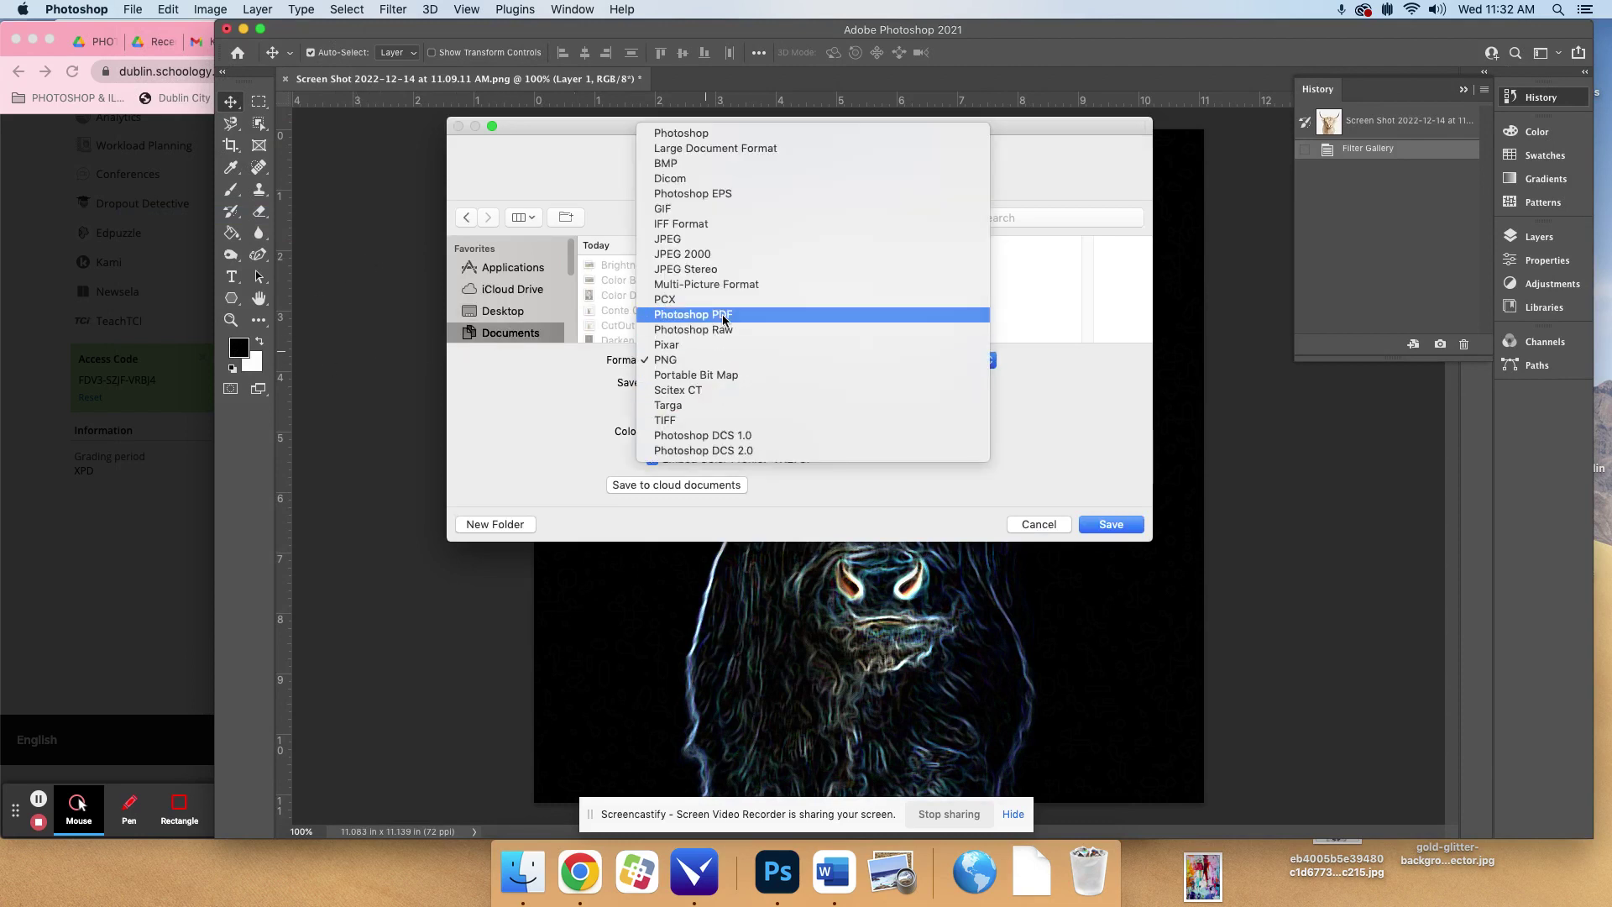
click(730, 244)
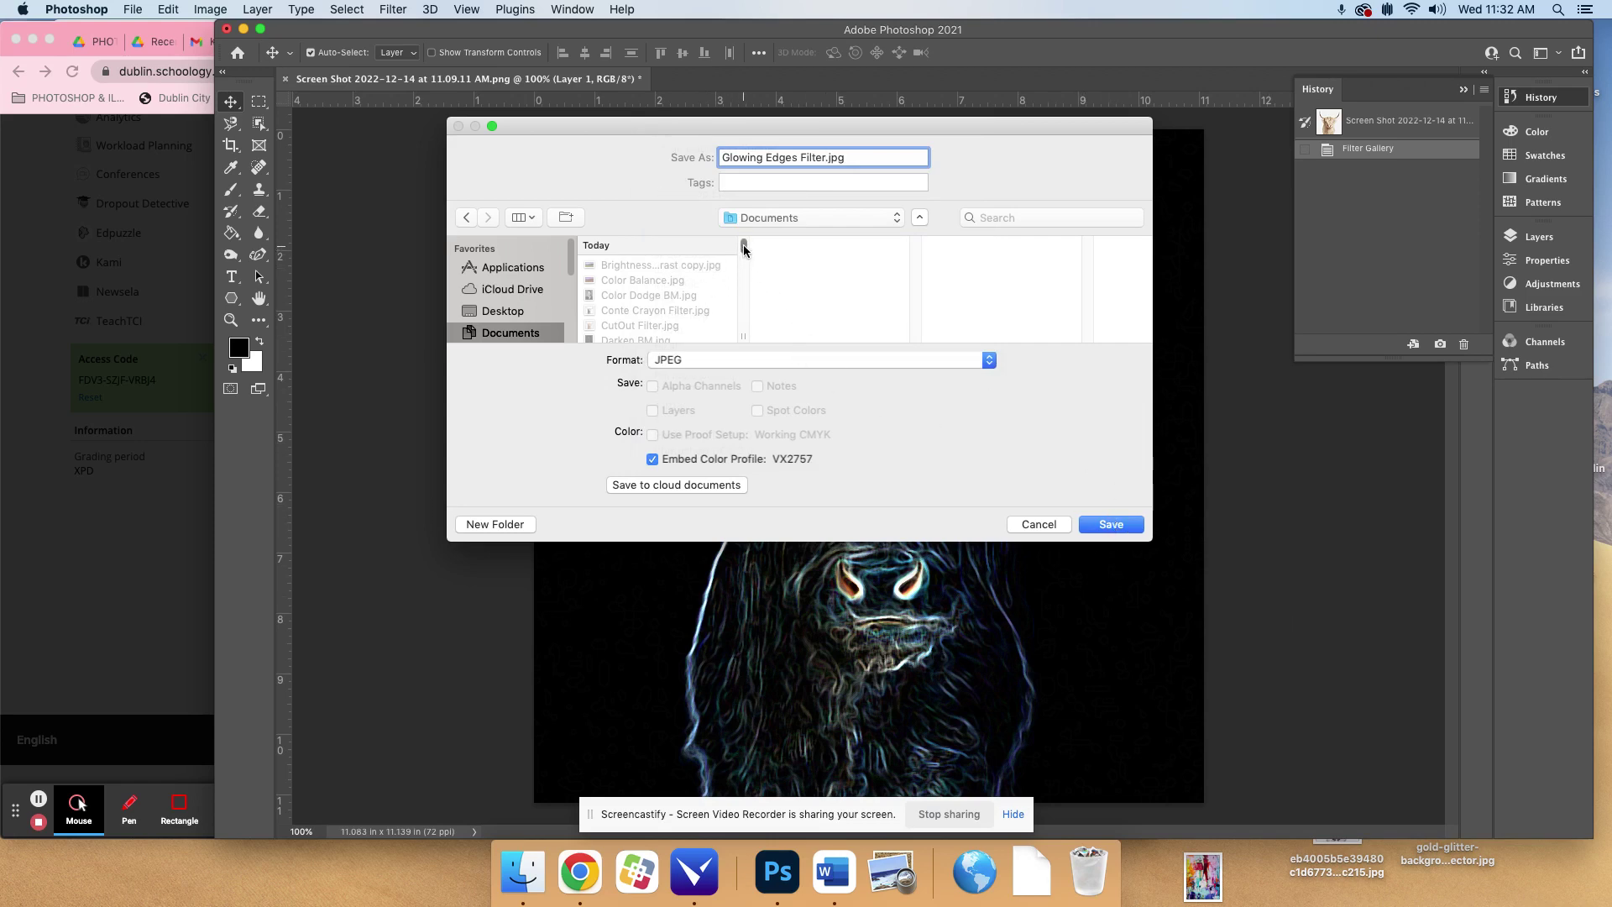
scroll(744, 249, down, 4)
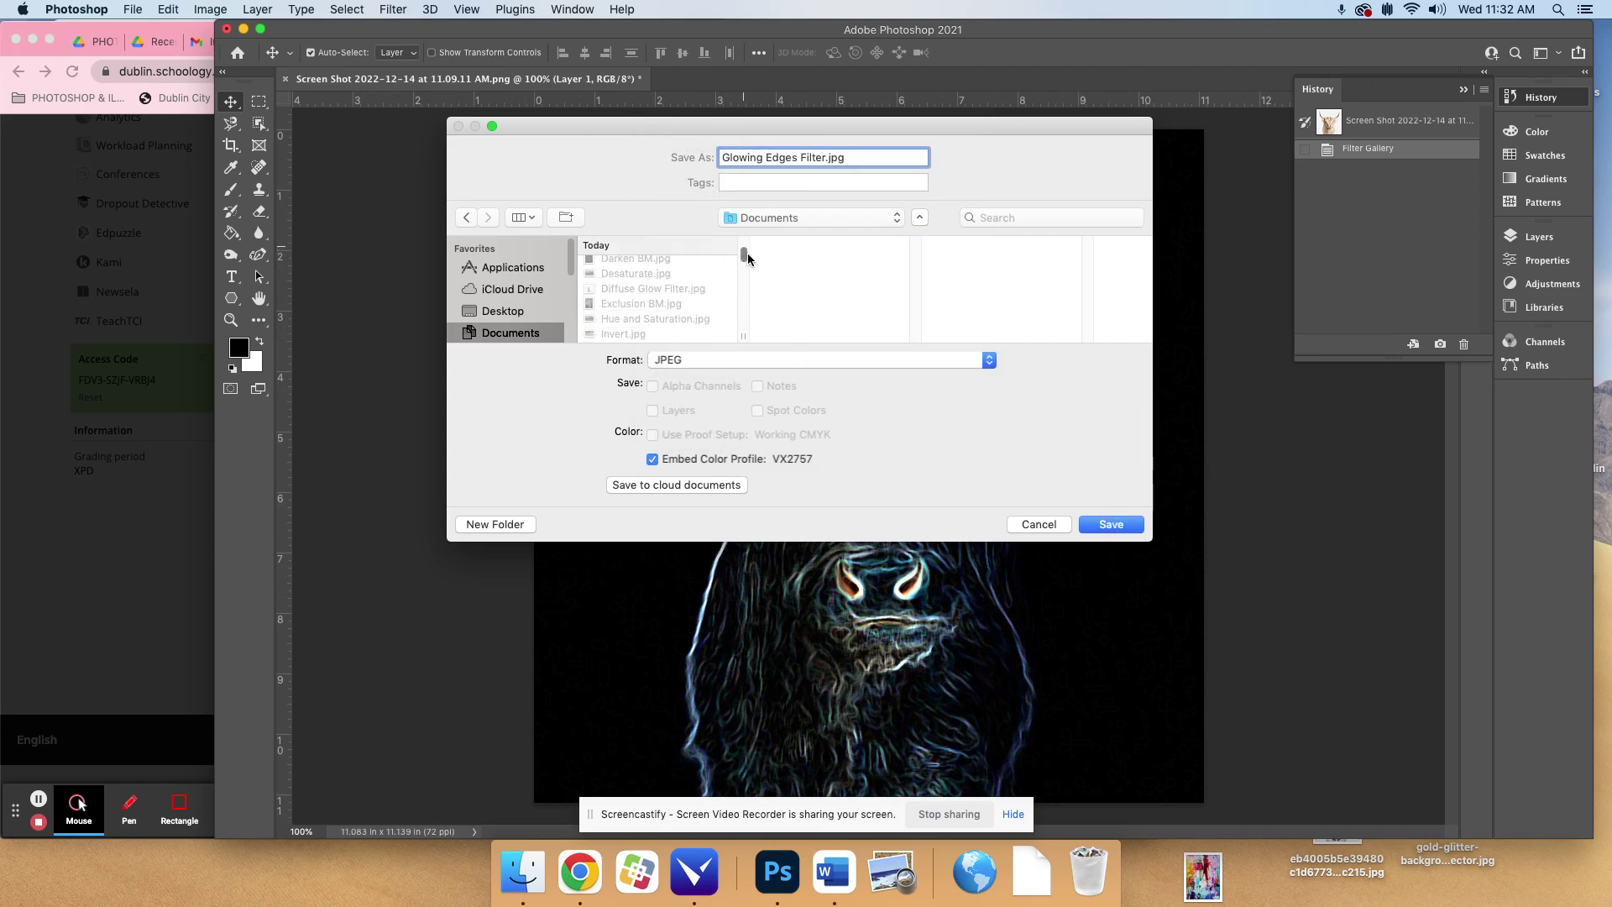
drag(747, 258, 750, 270)
click(1106, 521)
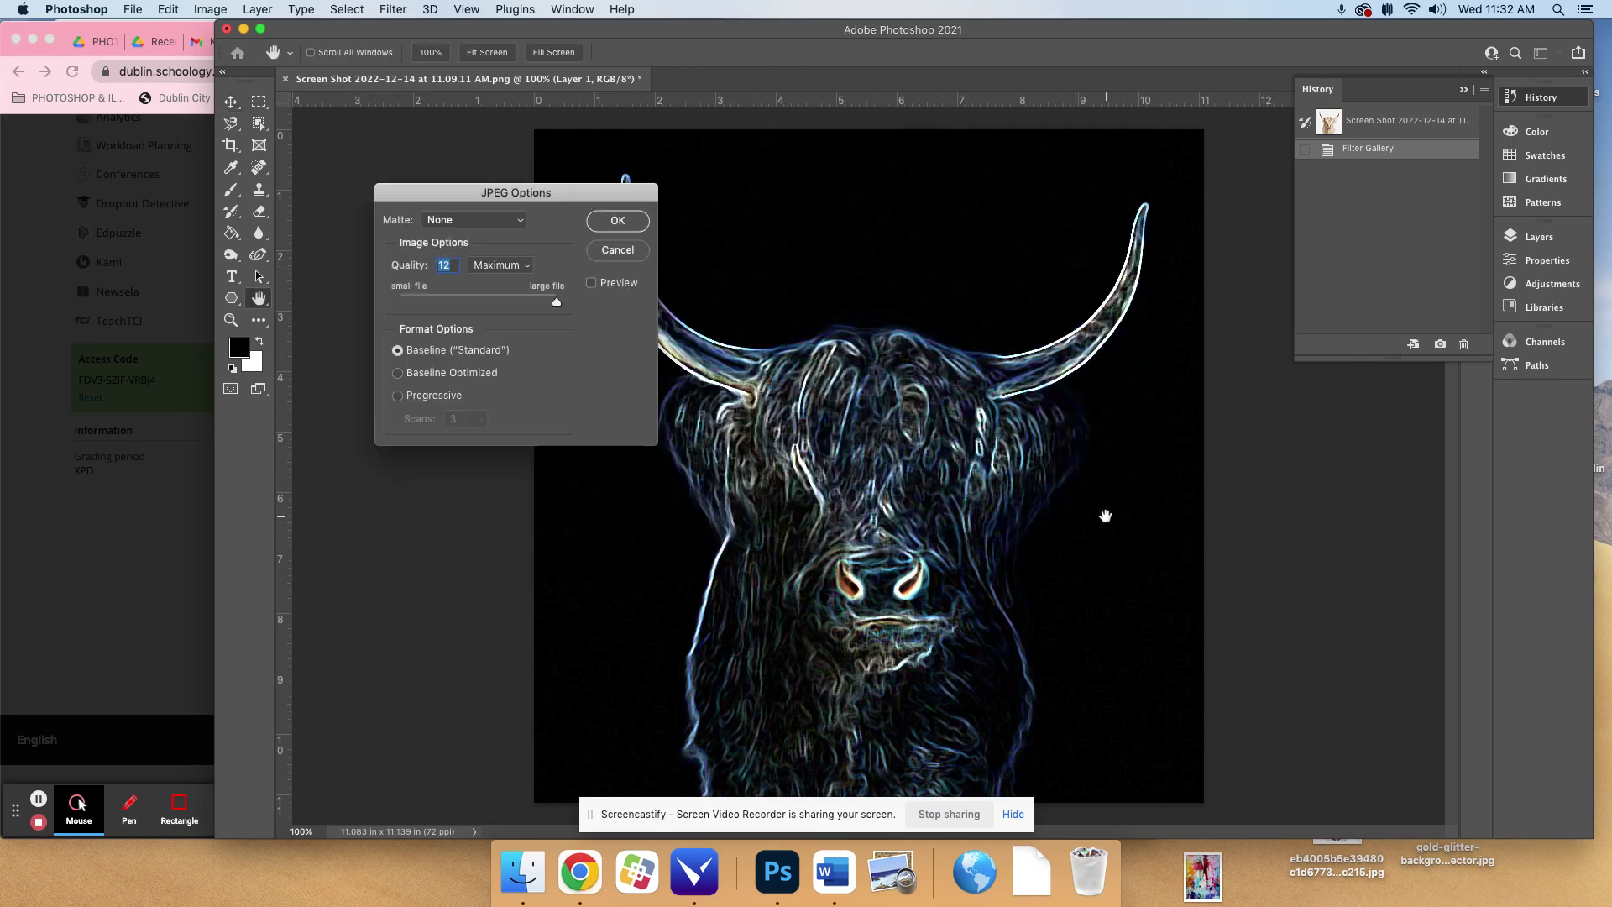
click(619, 214)
- Revert to the original photo and expand the Texture category in the Filter Gallery
click(1347, 126)
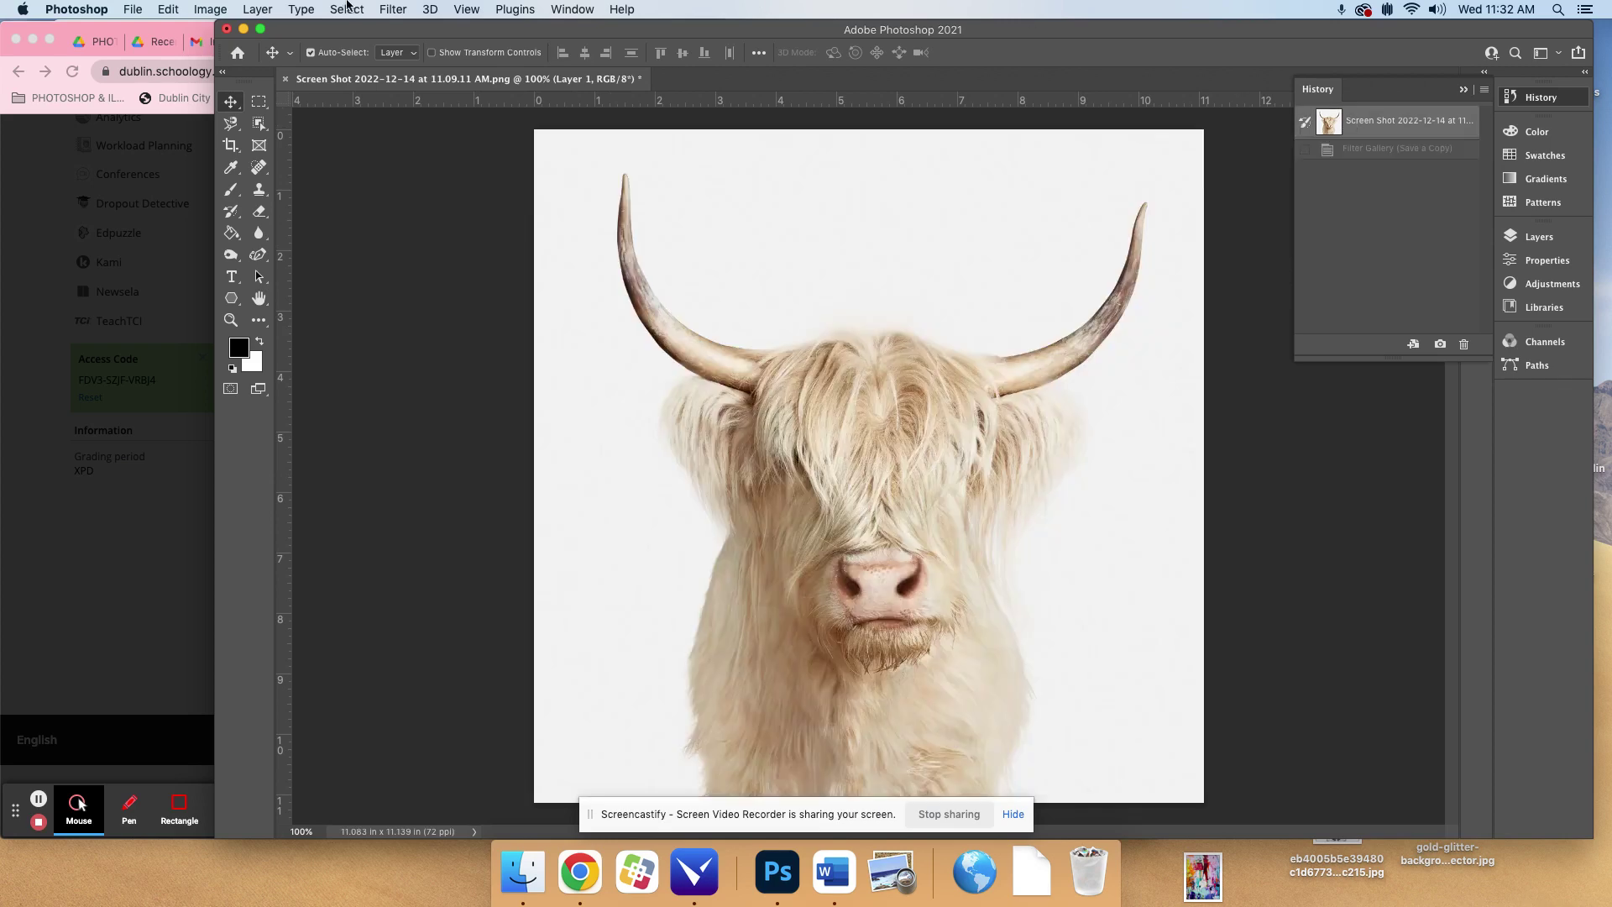
click(393, 9)
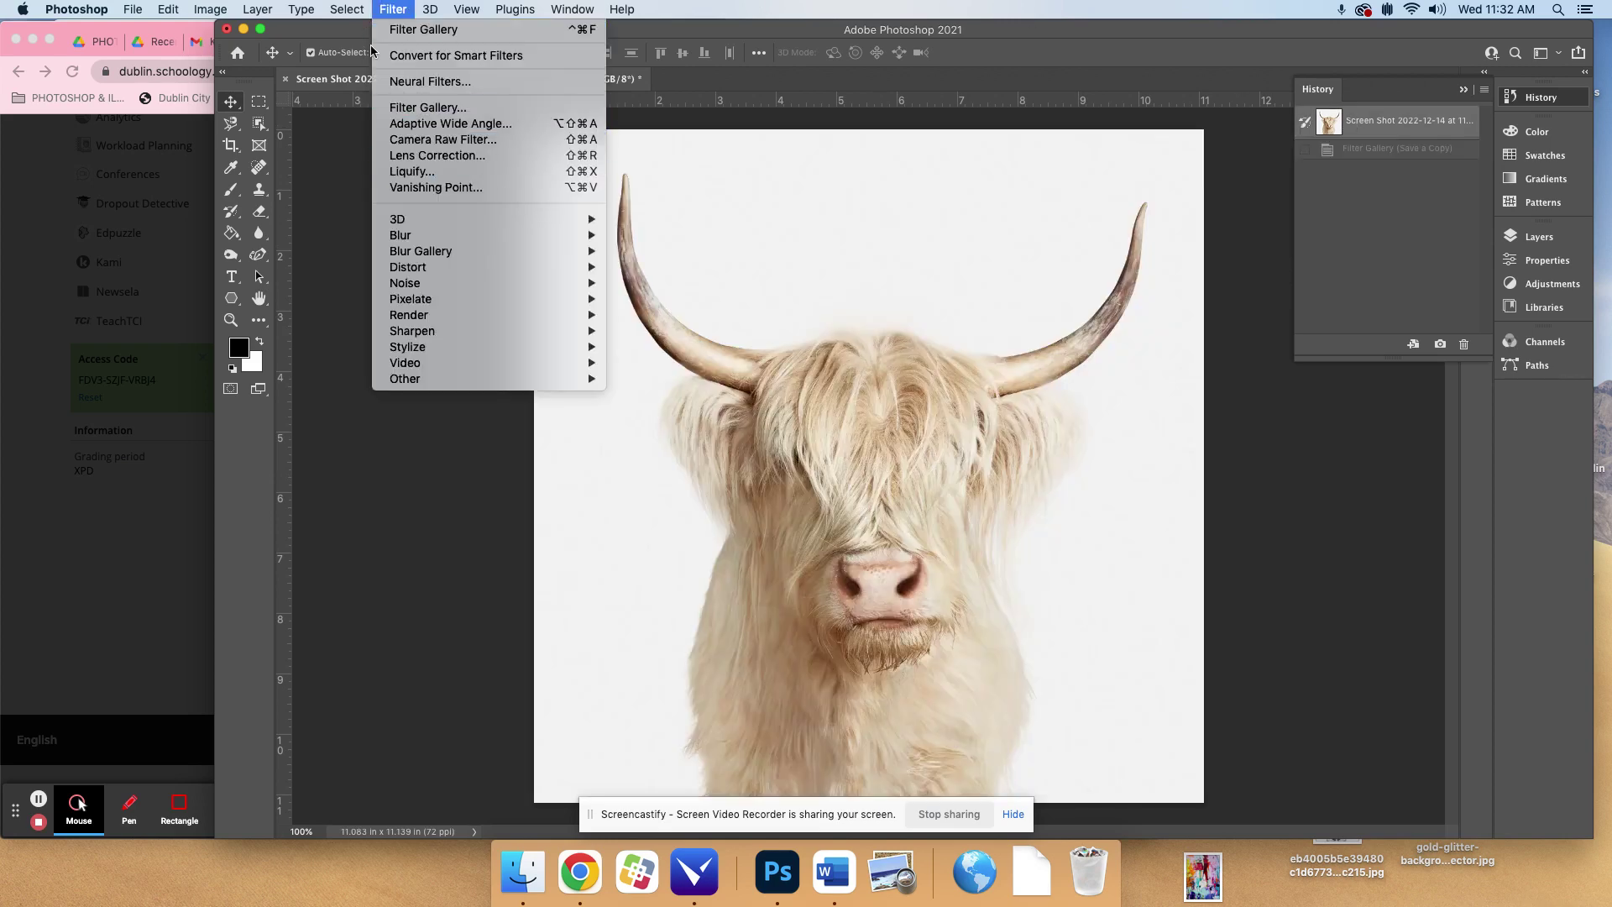
click(437, 111)
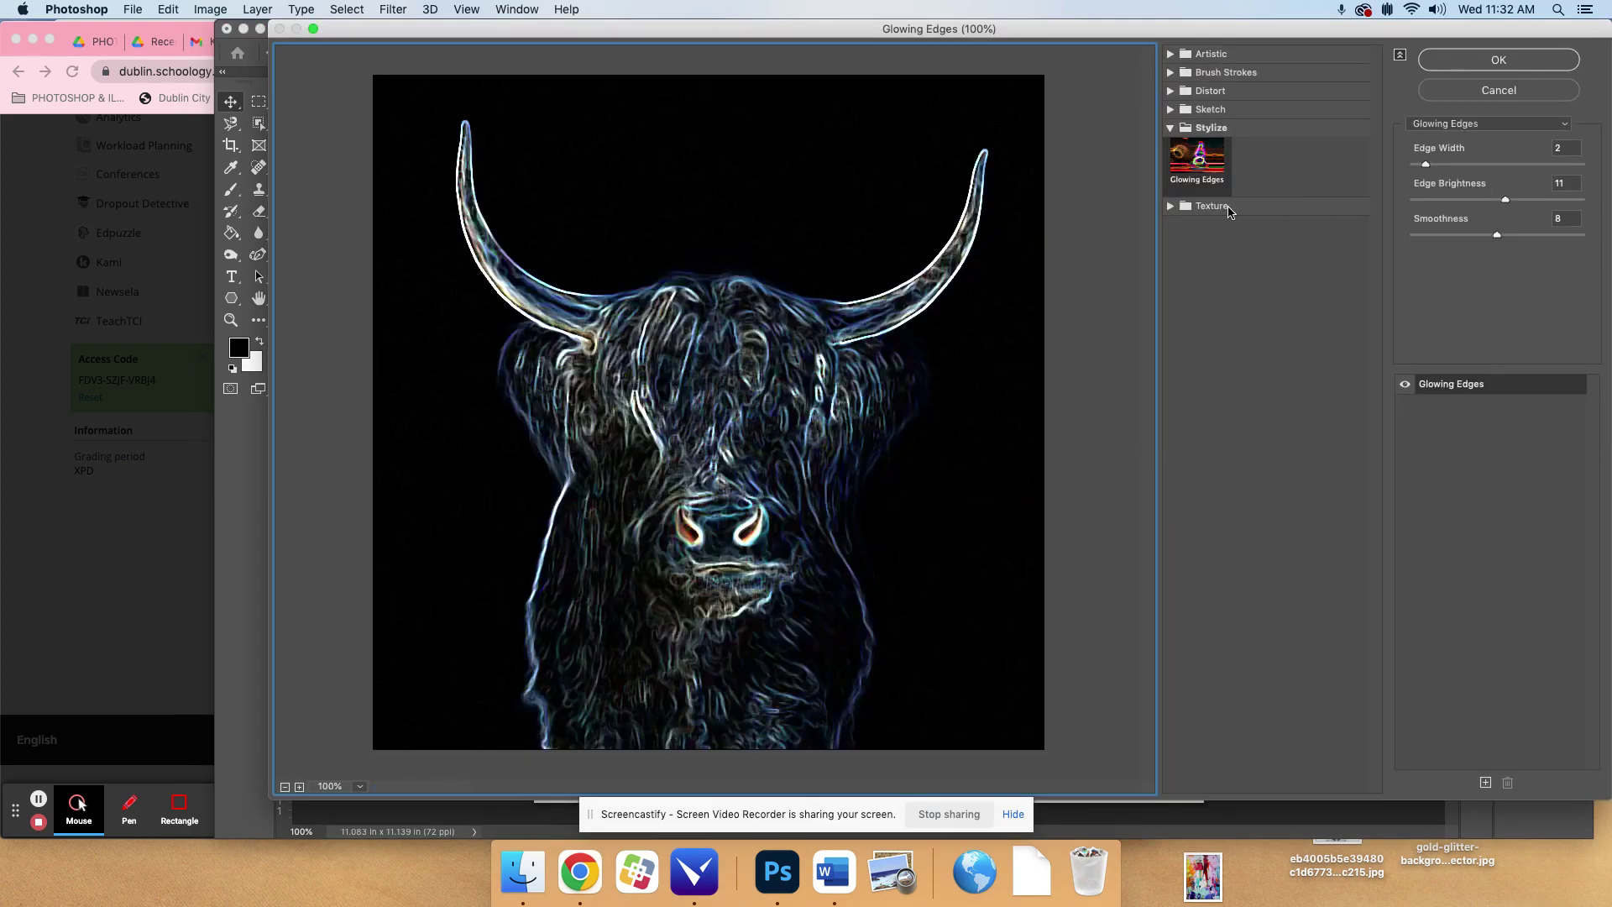
click(1209, 206)
- Preview Craquelure, Mosaic Tiles, Grain, Patchwork and Texturizer on the photo and choose Stained Glass
click(1202, 243)
click(1339, 244)
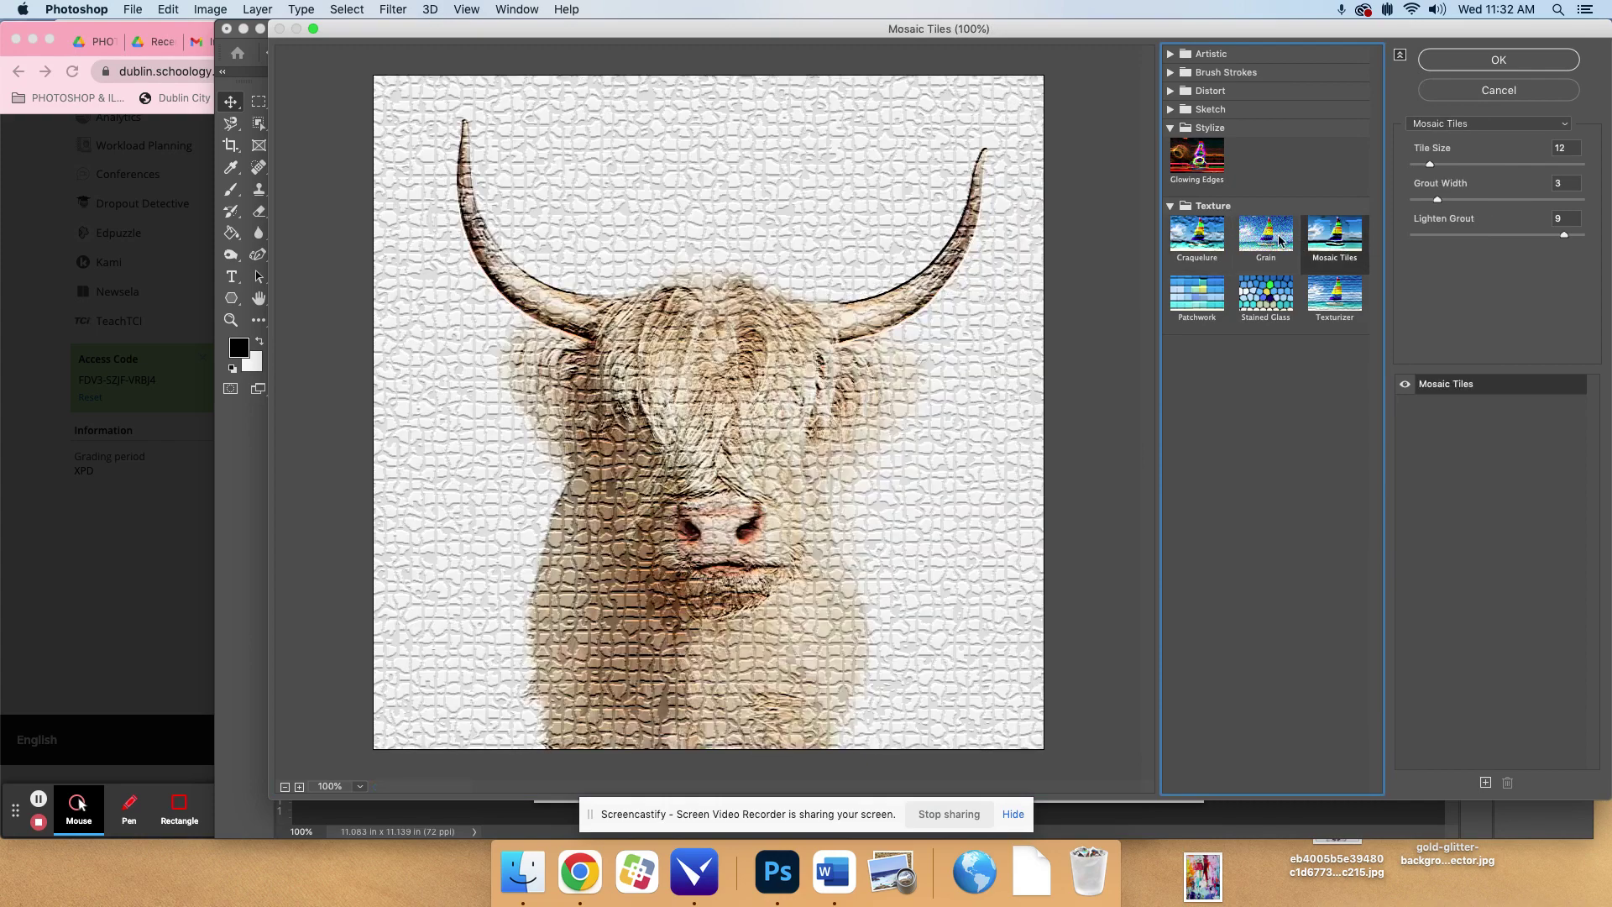
click(1280, 240)
click(1269, 294)
click(1217, 298)
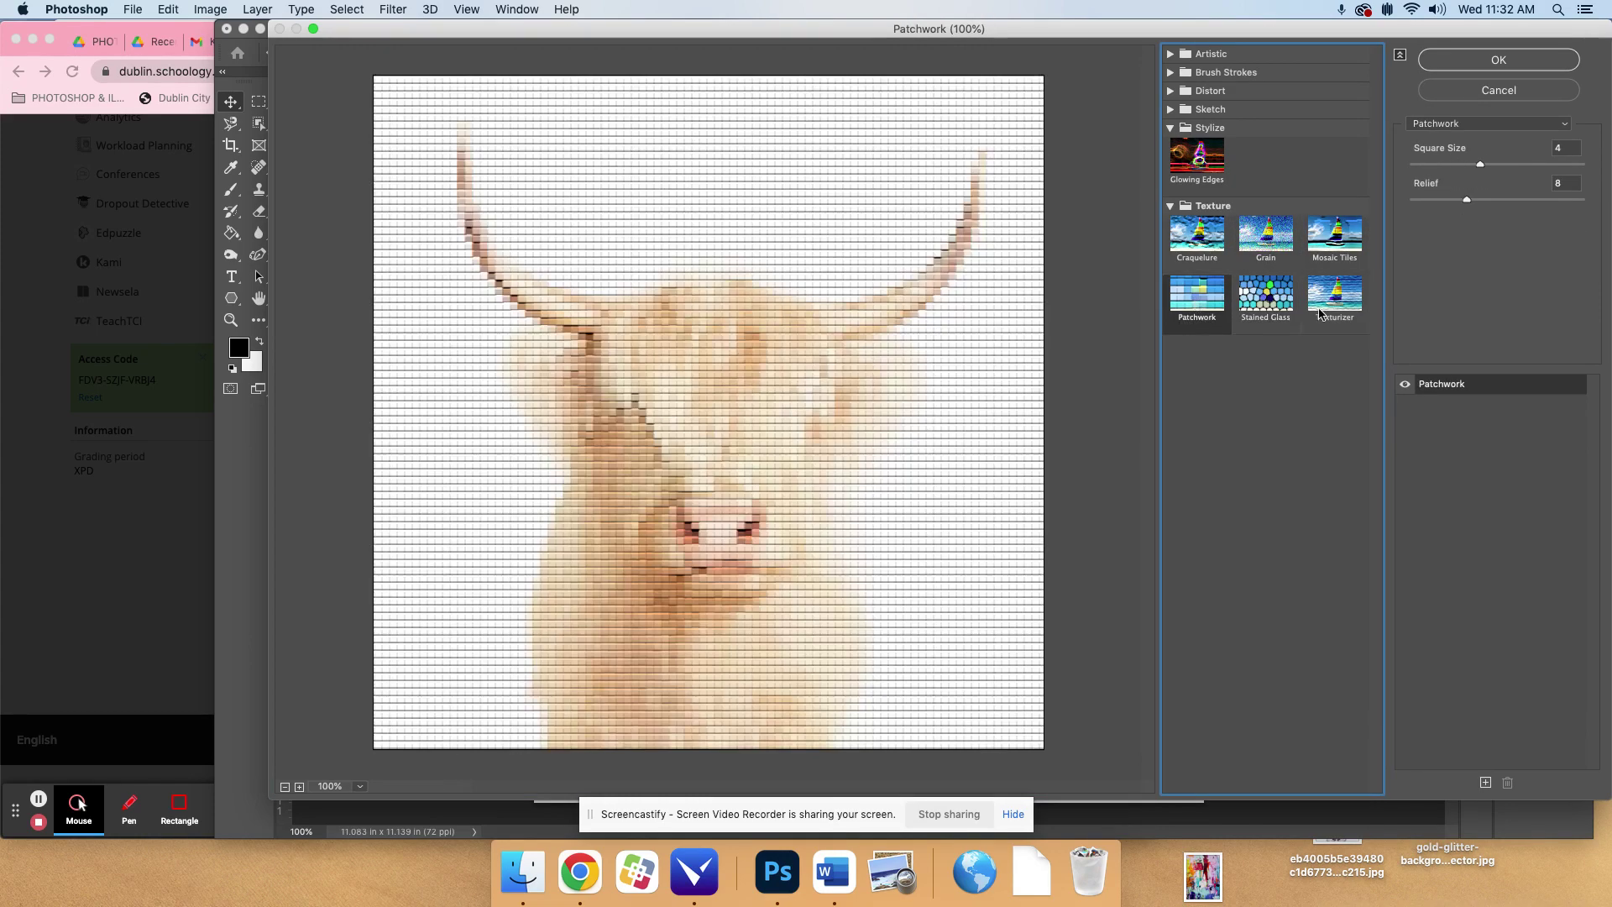
click(1319, 314)
click(1266, 295)
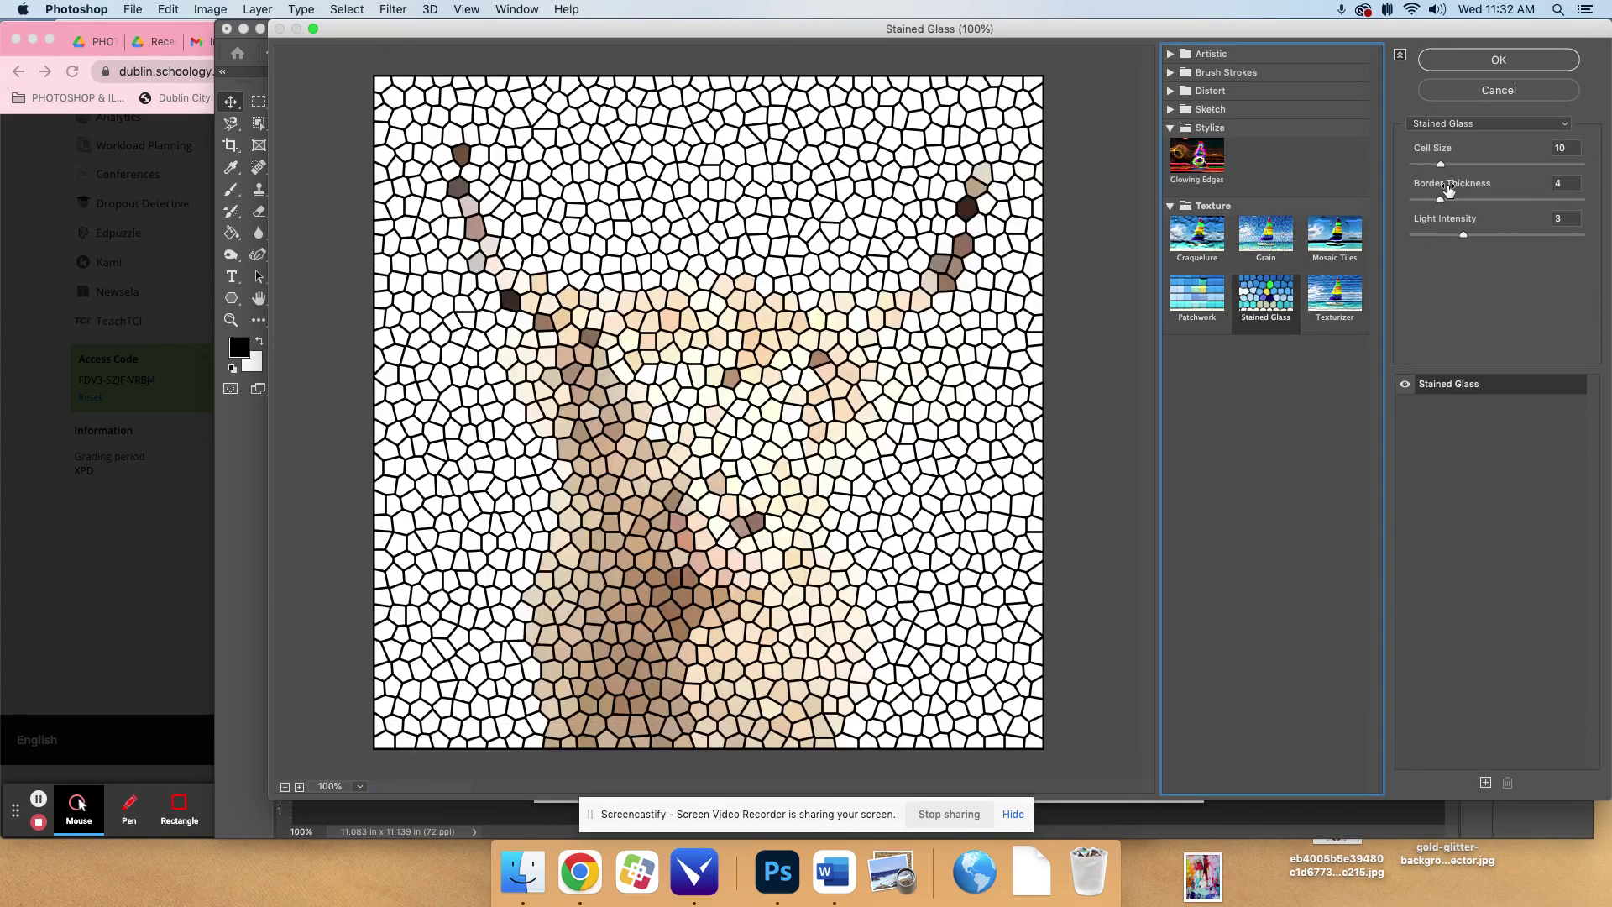
- Apply Stained Glass with cell size 4, the minimum border thickness and light intensity 0
click(1424, 165)
click(1424, 165)
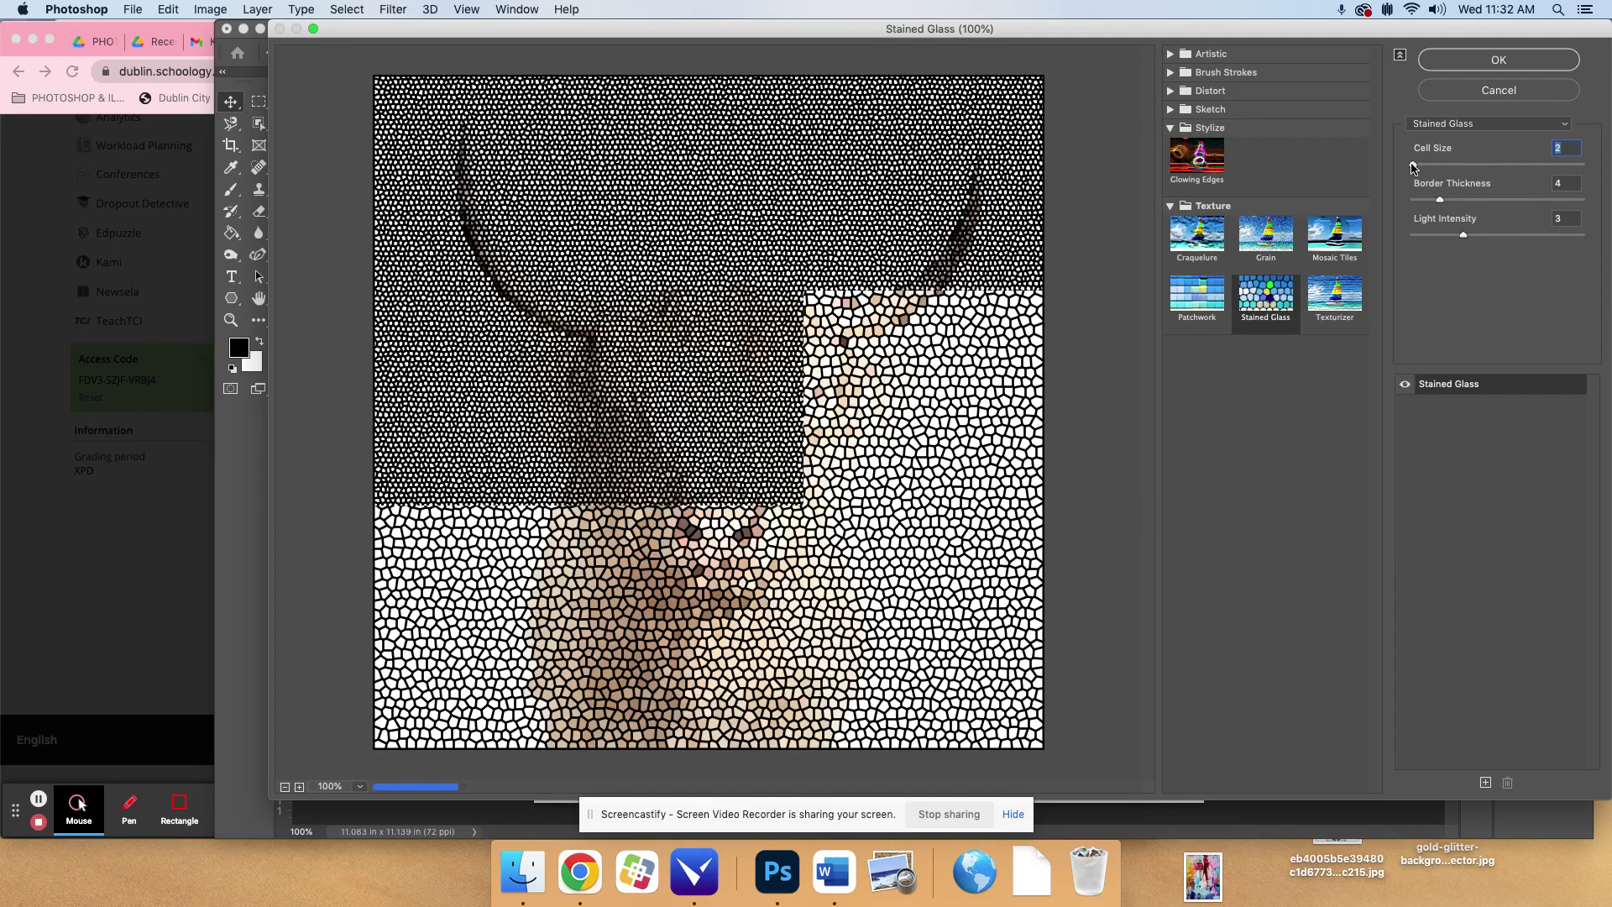
drag(1423, 171, 1419, 167)
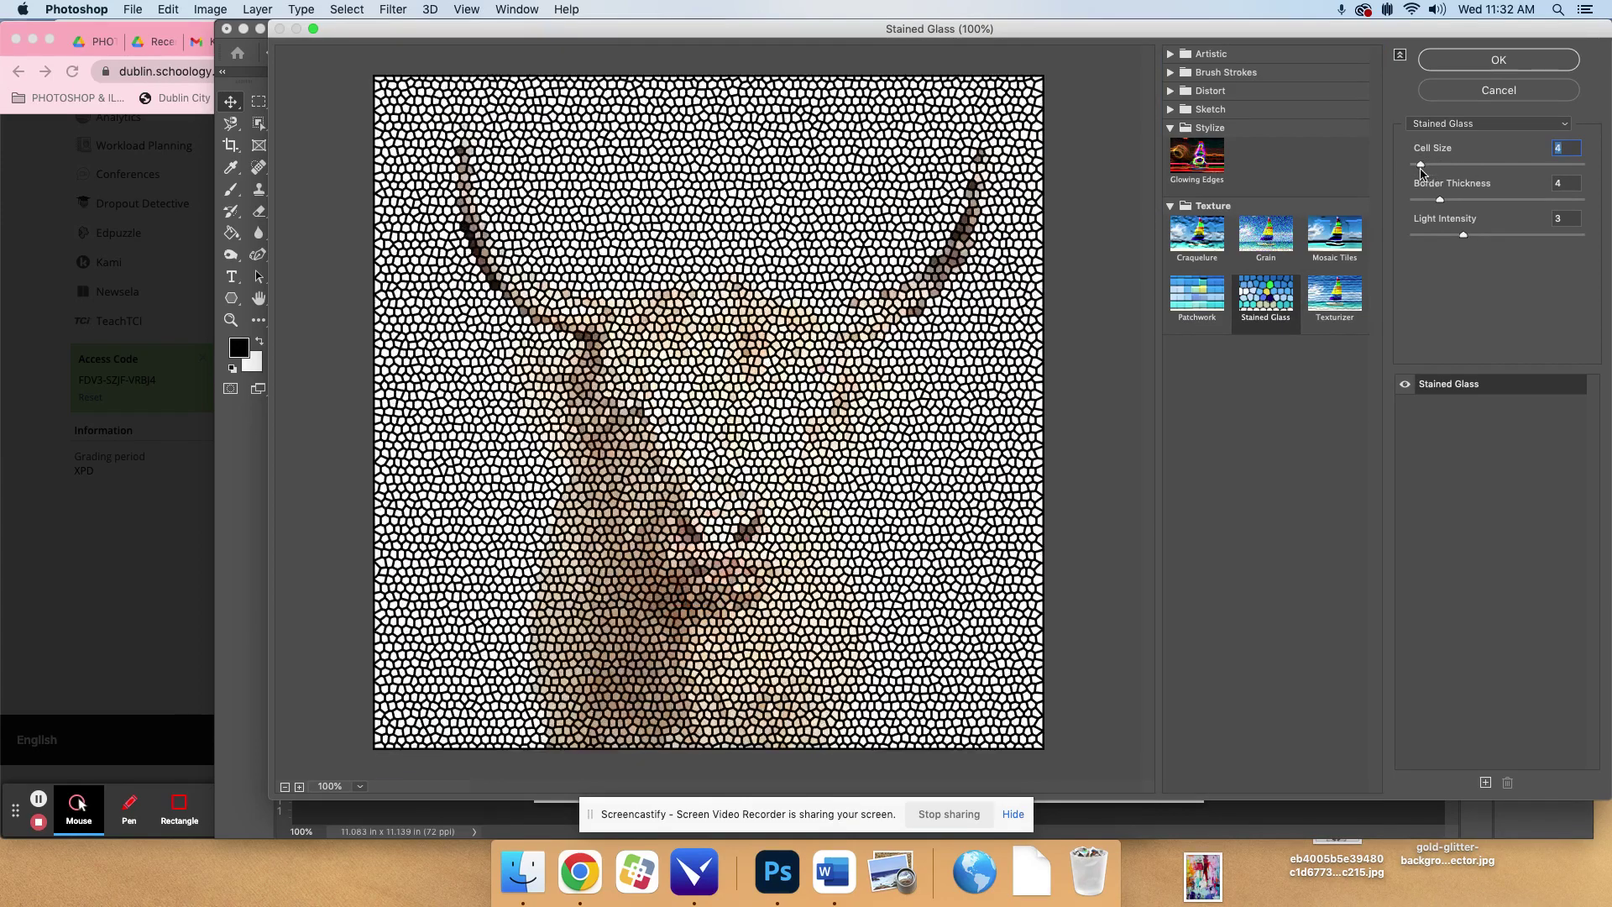
drag(1462, 236, 1341, 239)
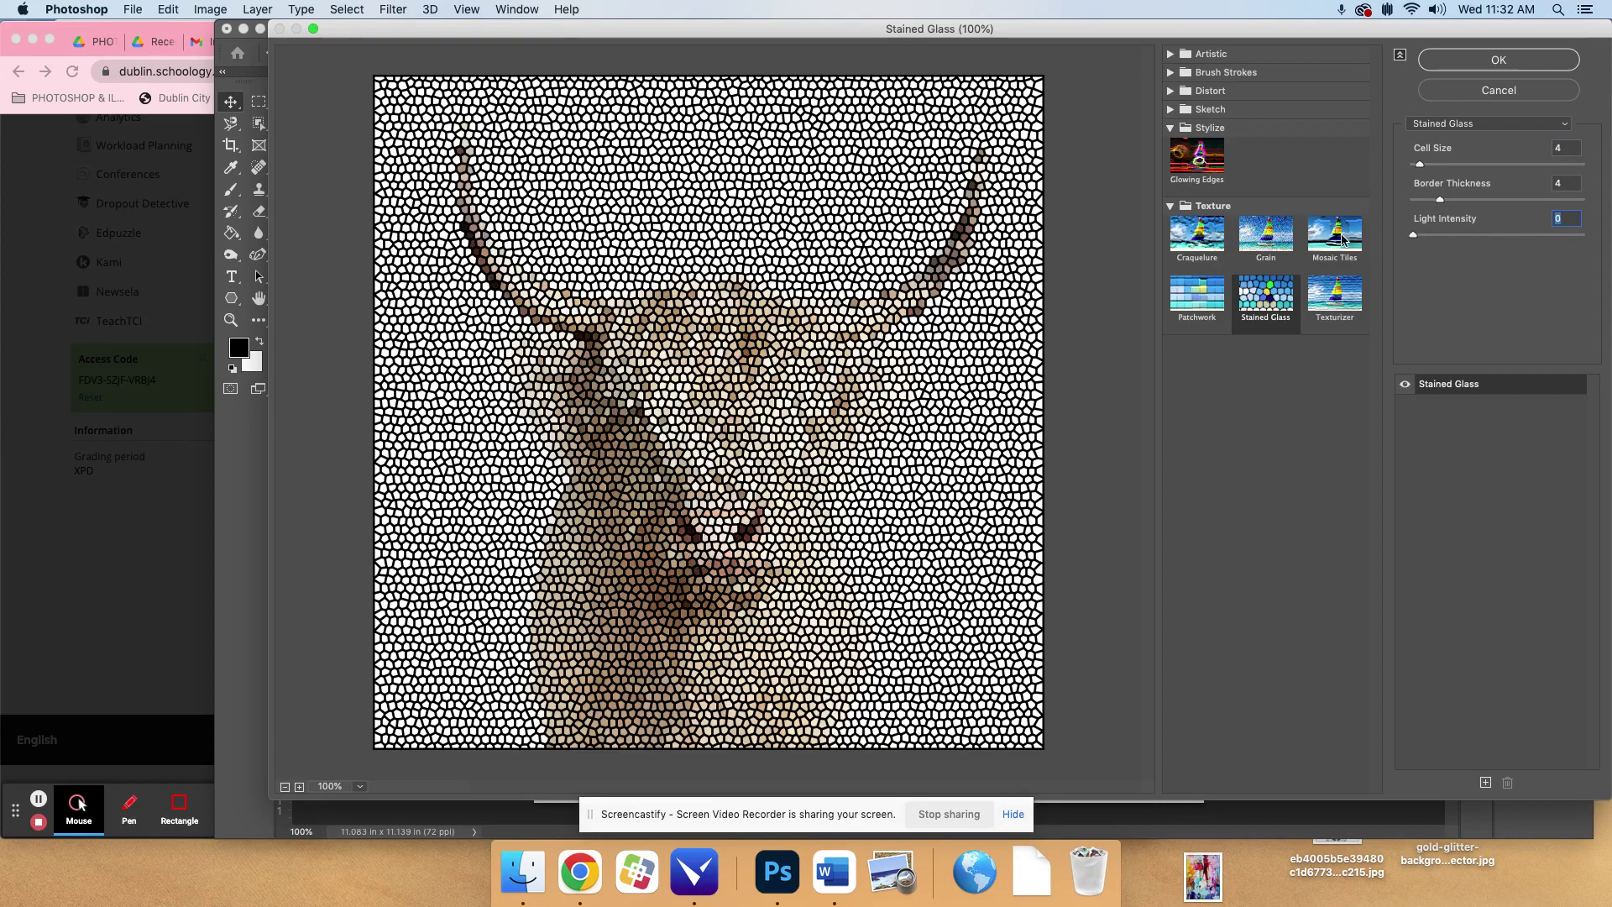
click(1440, 201)
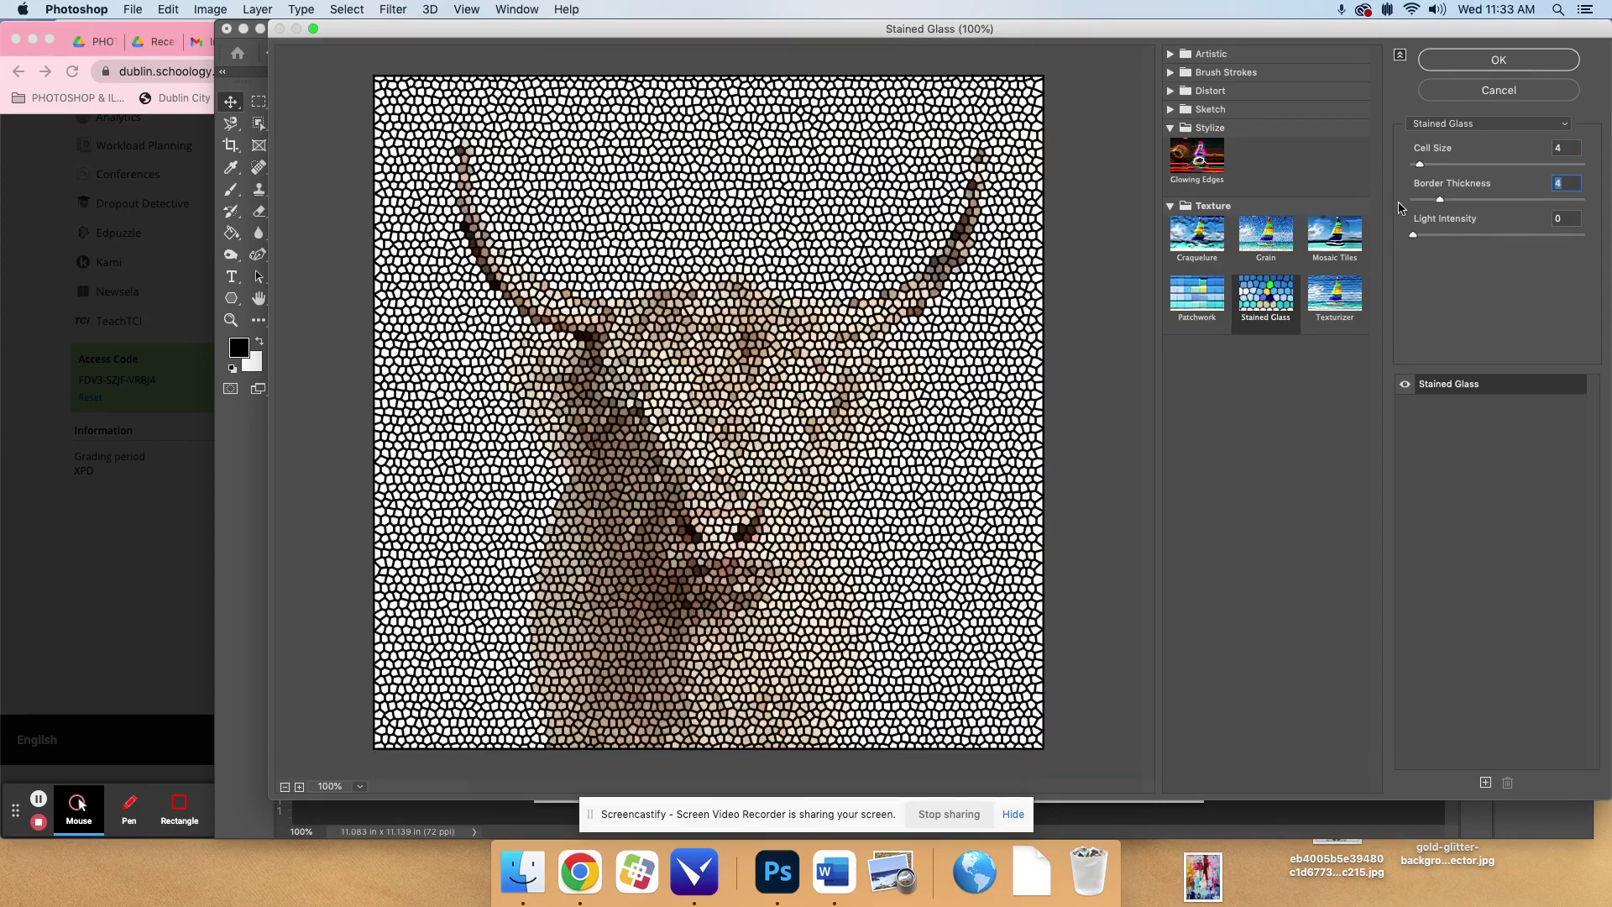
drag(1399, 208, 1389, 201)
click(1498, 59)
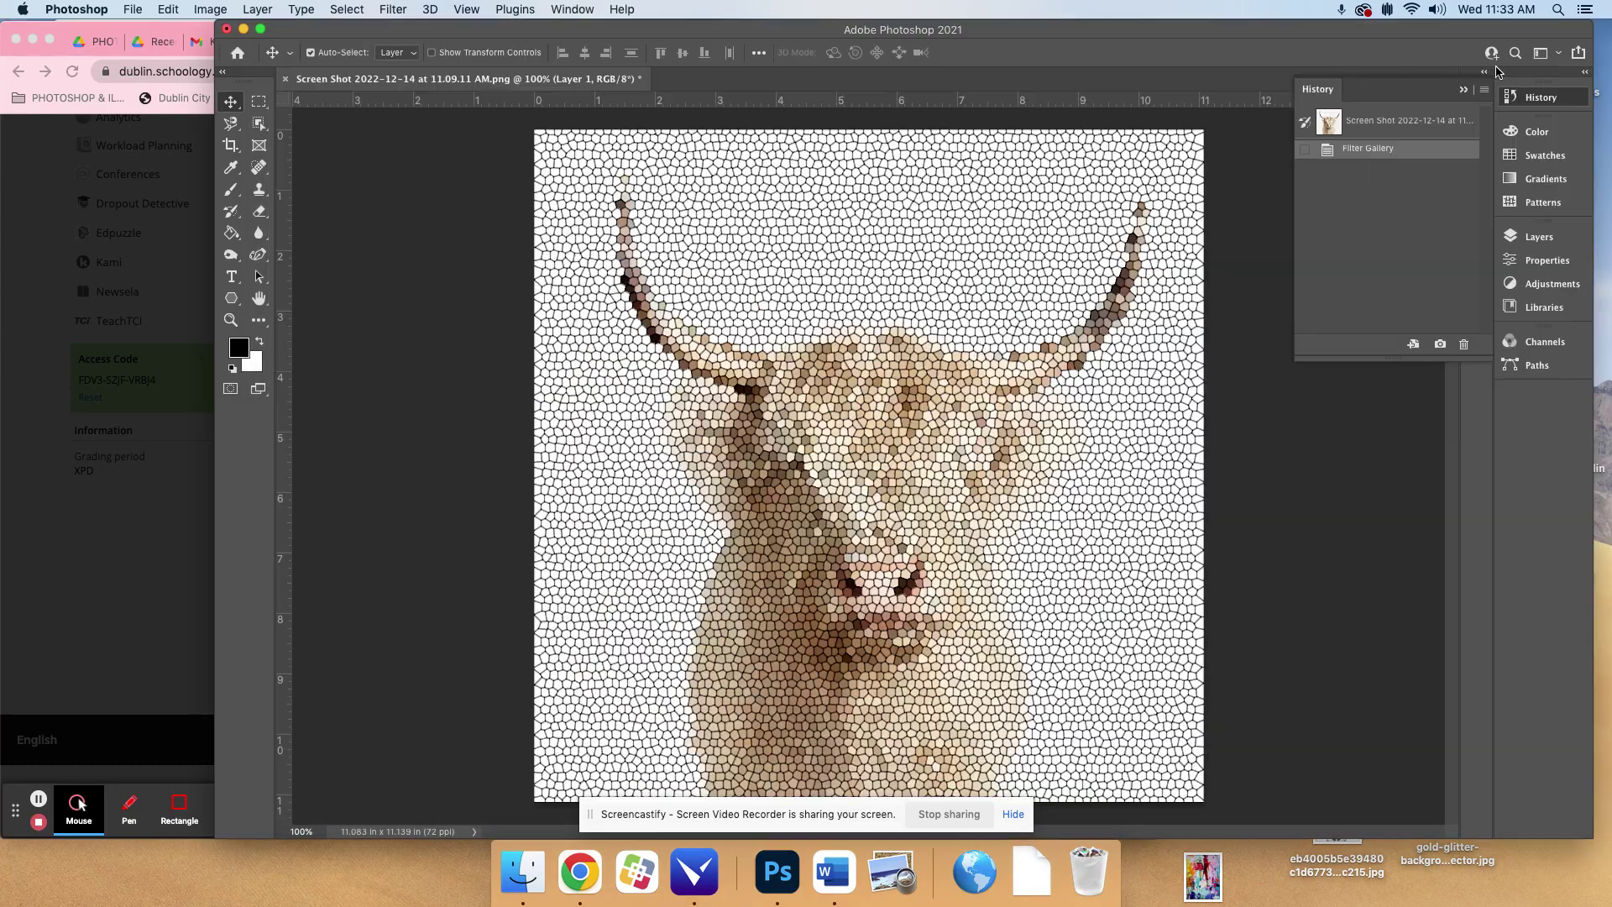
- Save a copy to the Documents folder as Stained Glass Filter.jpg in JPEG format with the default JPEG options
click(133, 9)
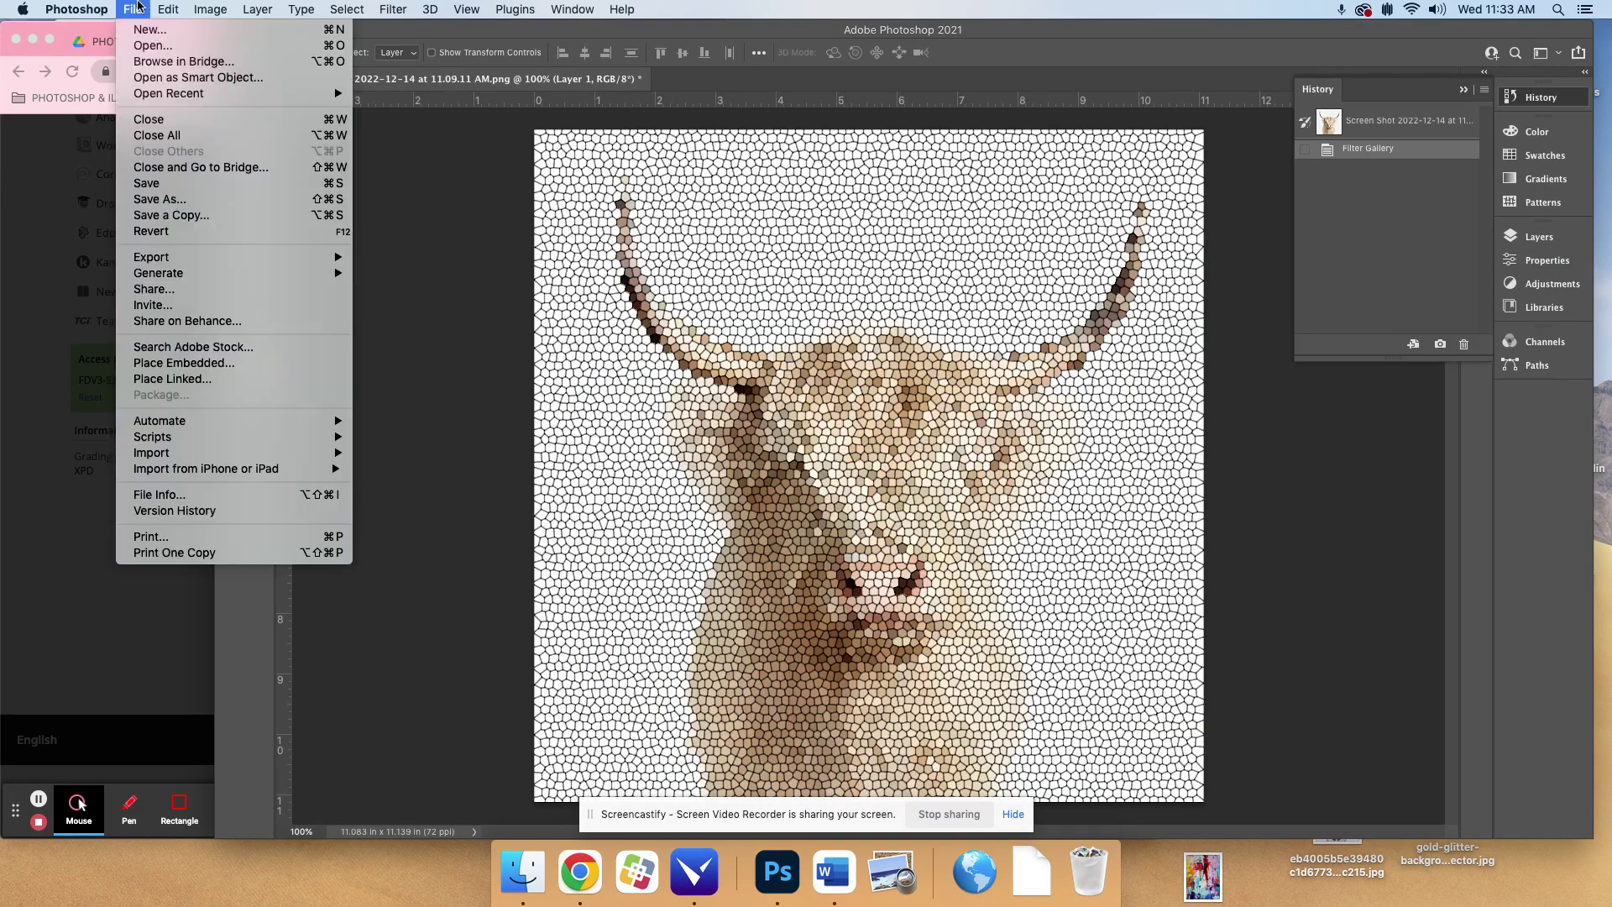
click(186, 216)
text(Stained Glass Filter.png)
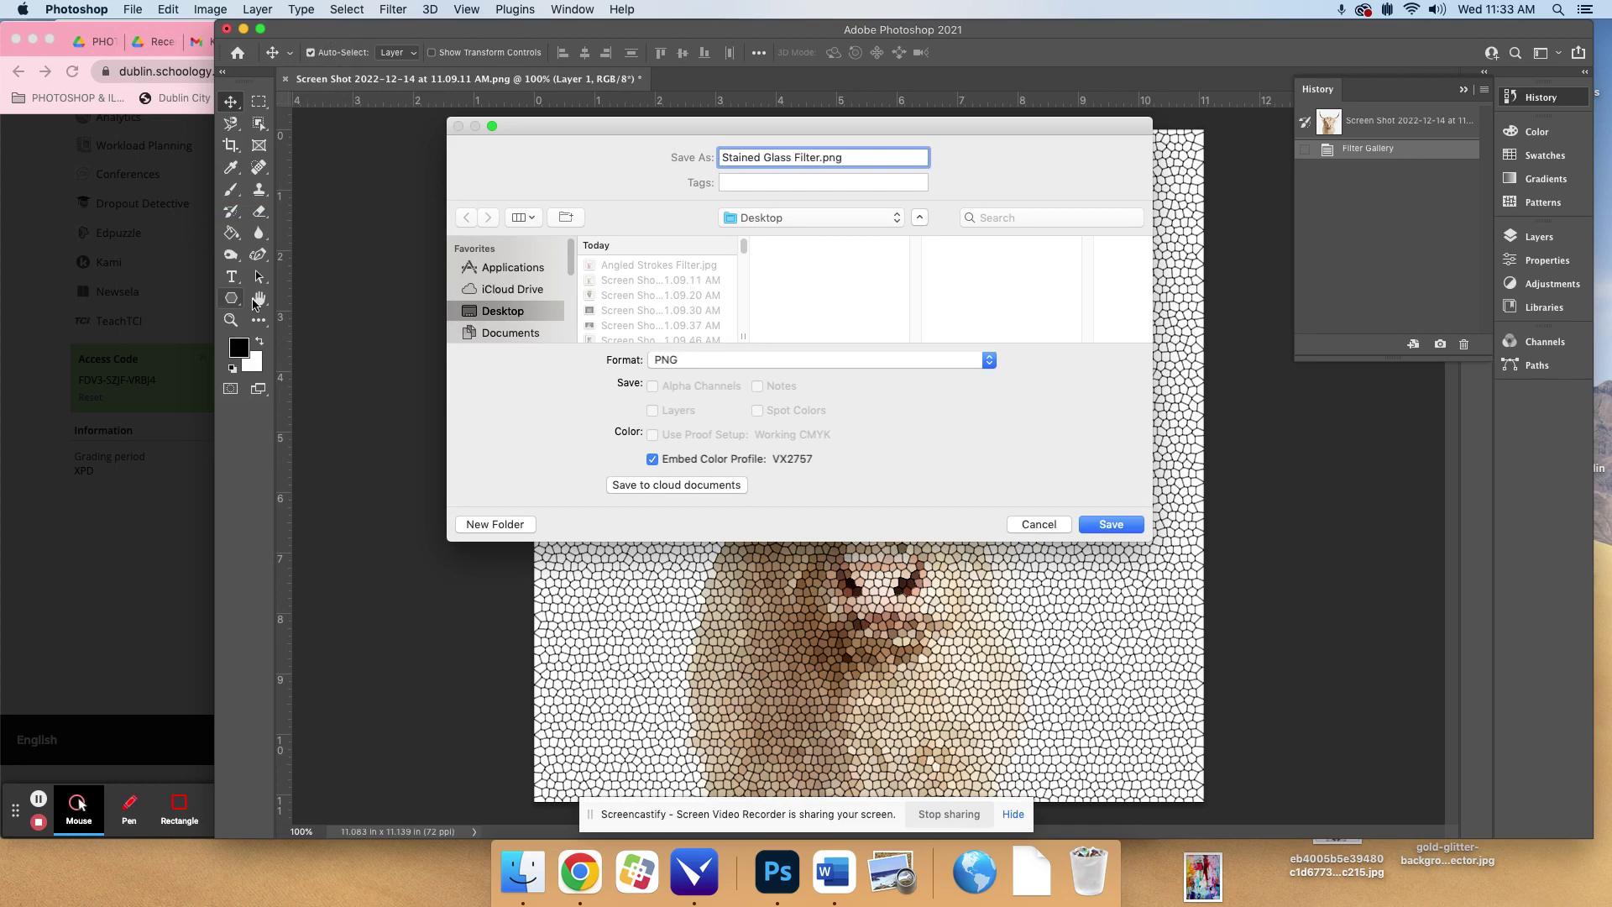
click(697, 359)
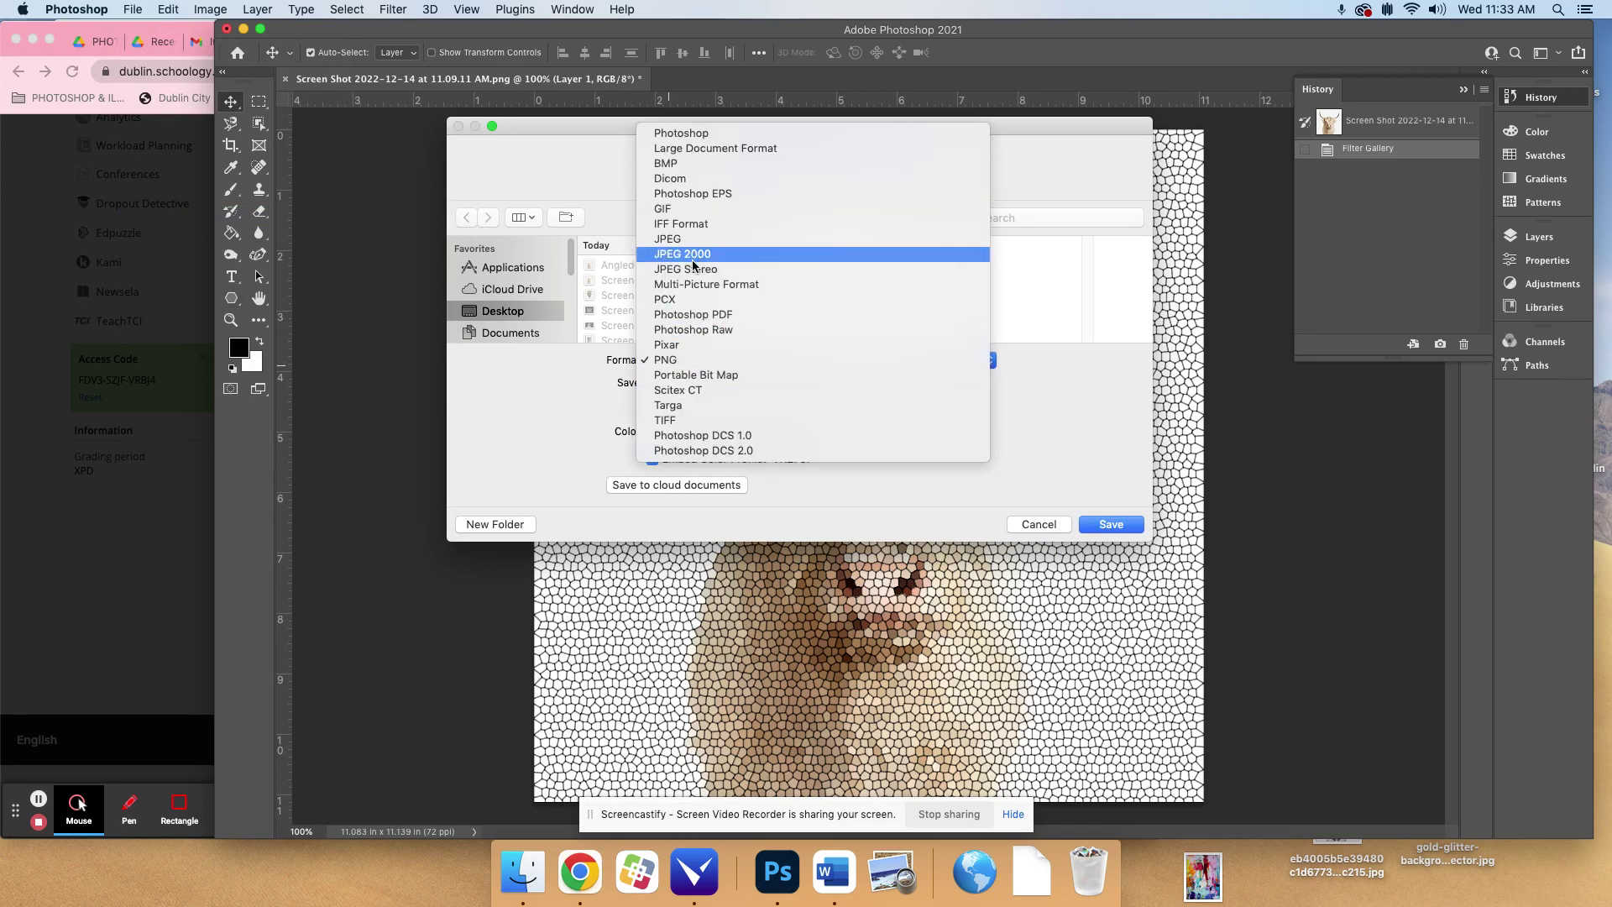
click(667, 238)
click(528, 334)
click(1108, 527)
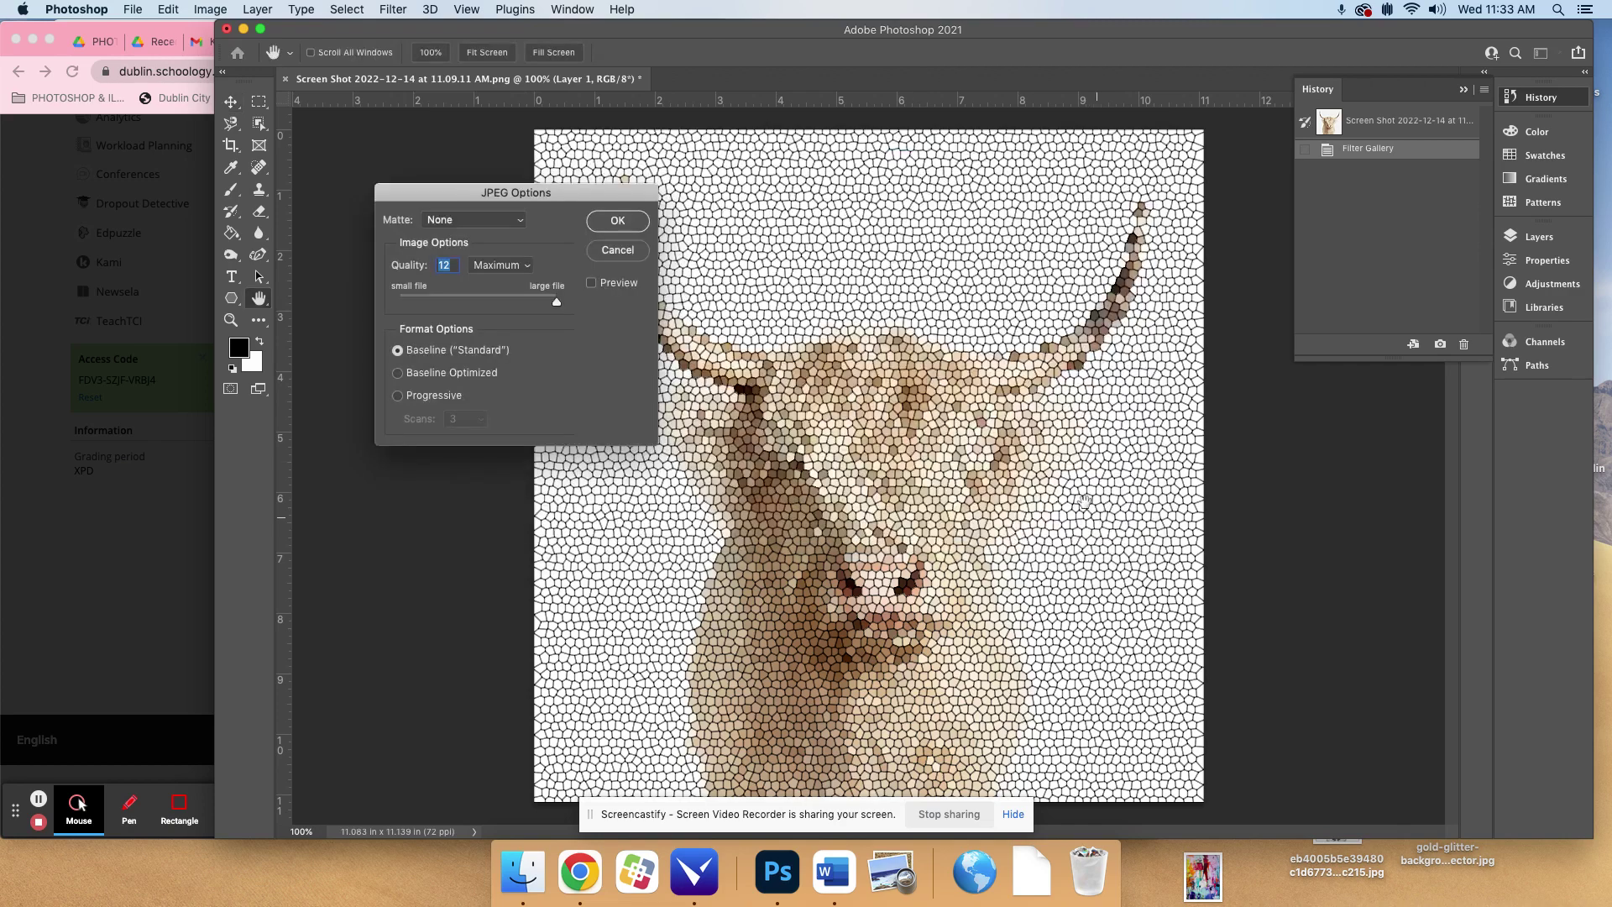
click(617, 219)
- Undo the Stained Glass filter and reopen the Filter Gallery
key(super+z)
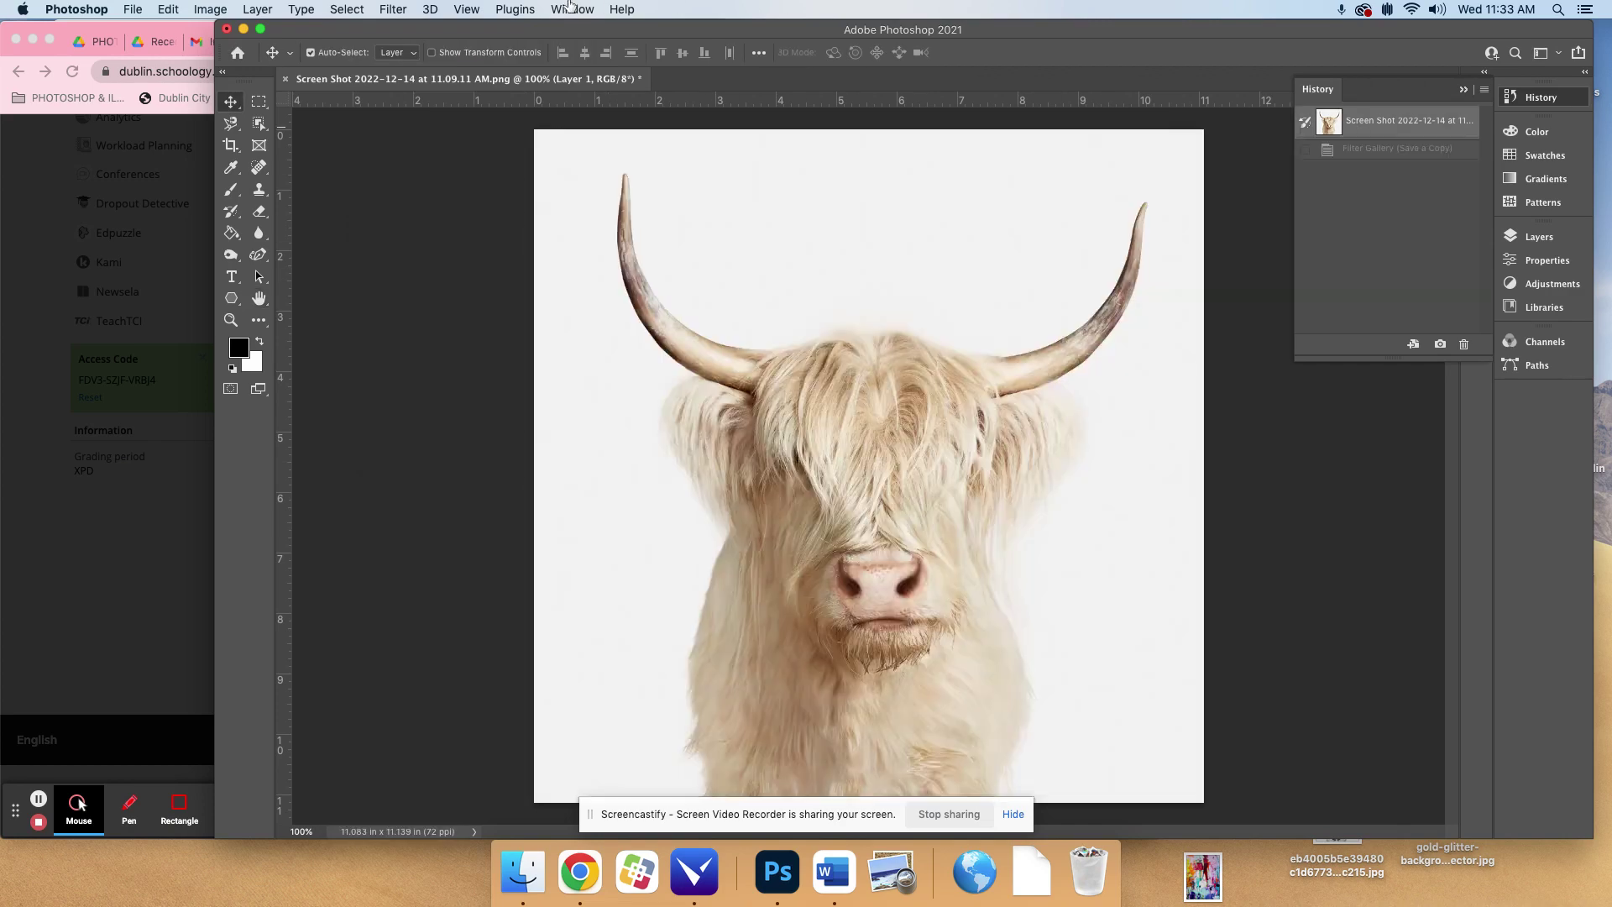
click(385, 10)
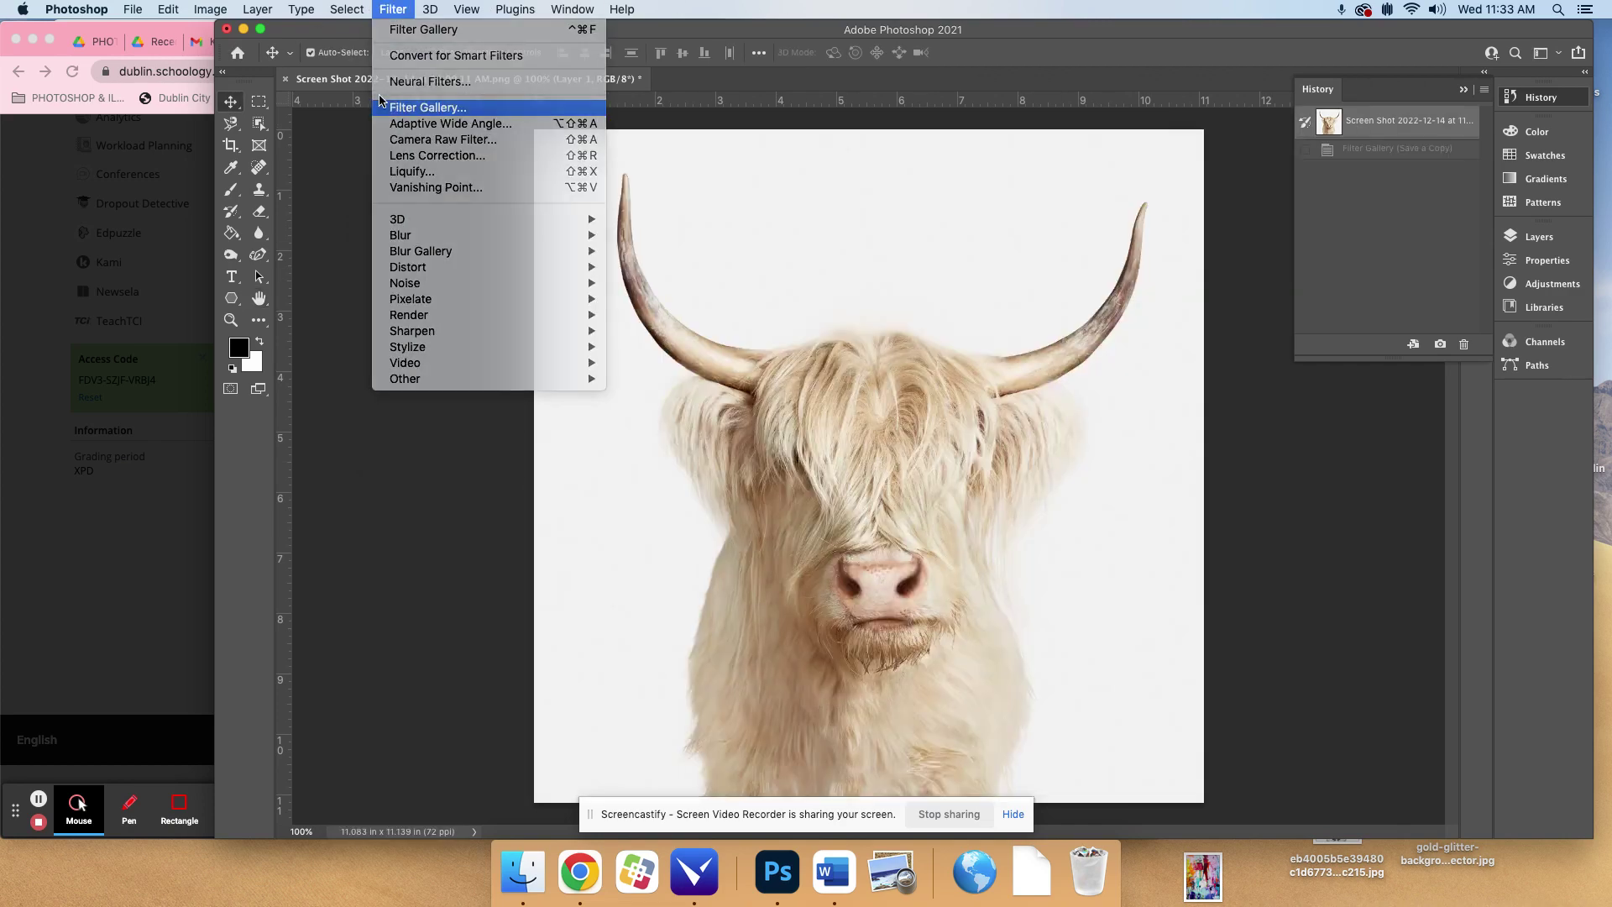
click(403, 107)
- Compare Texturizer, Patchwork, Mosaic Tiles and Craquelure on the photo and choose the Grain filter
click(1334, 245)
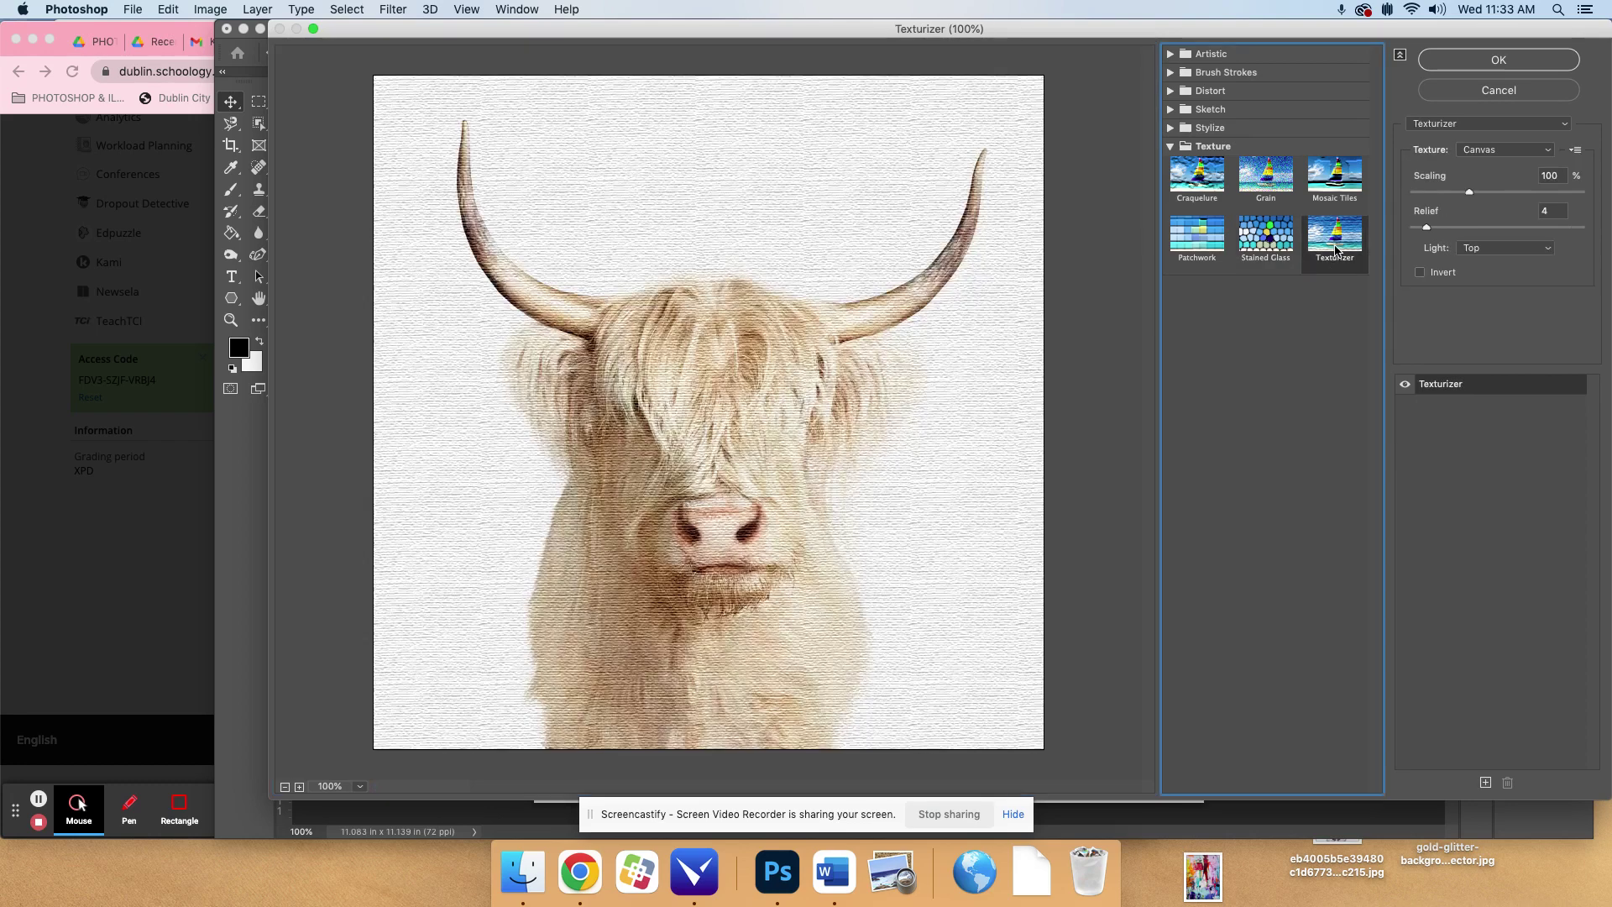
click(1213, 238)
click(1335, 177)
click(1274, 171)
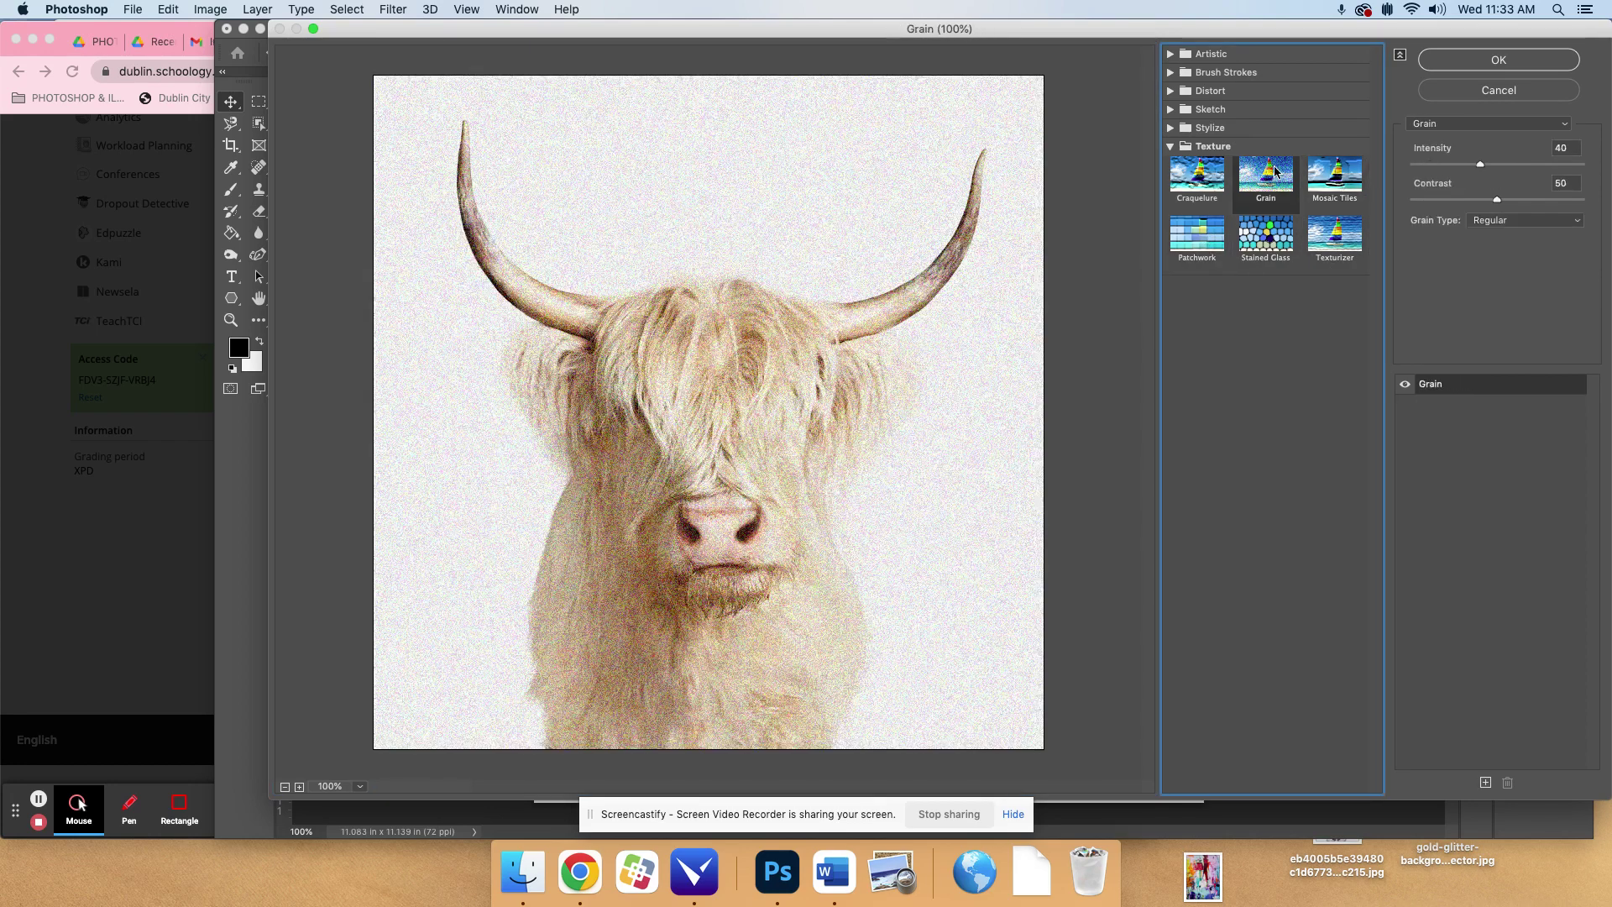
click(1227, 178)
click(1280, 178)
- Set the Grain filter's intensity to 82 and its contrast to 83
click(1551, 165)
click(1433, 200)
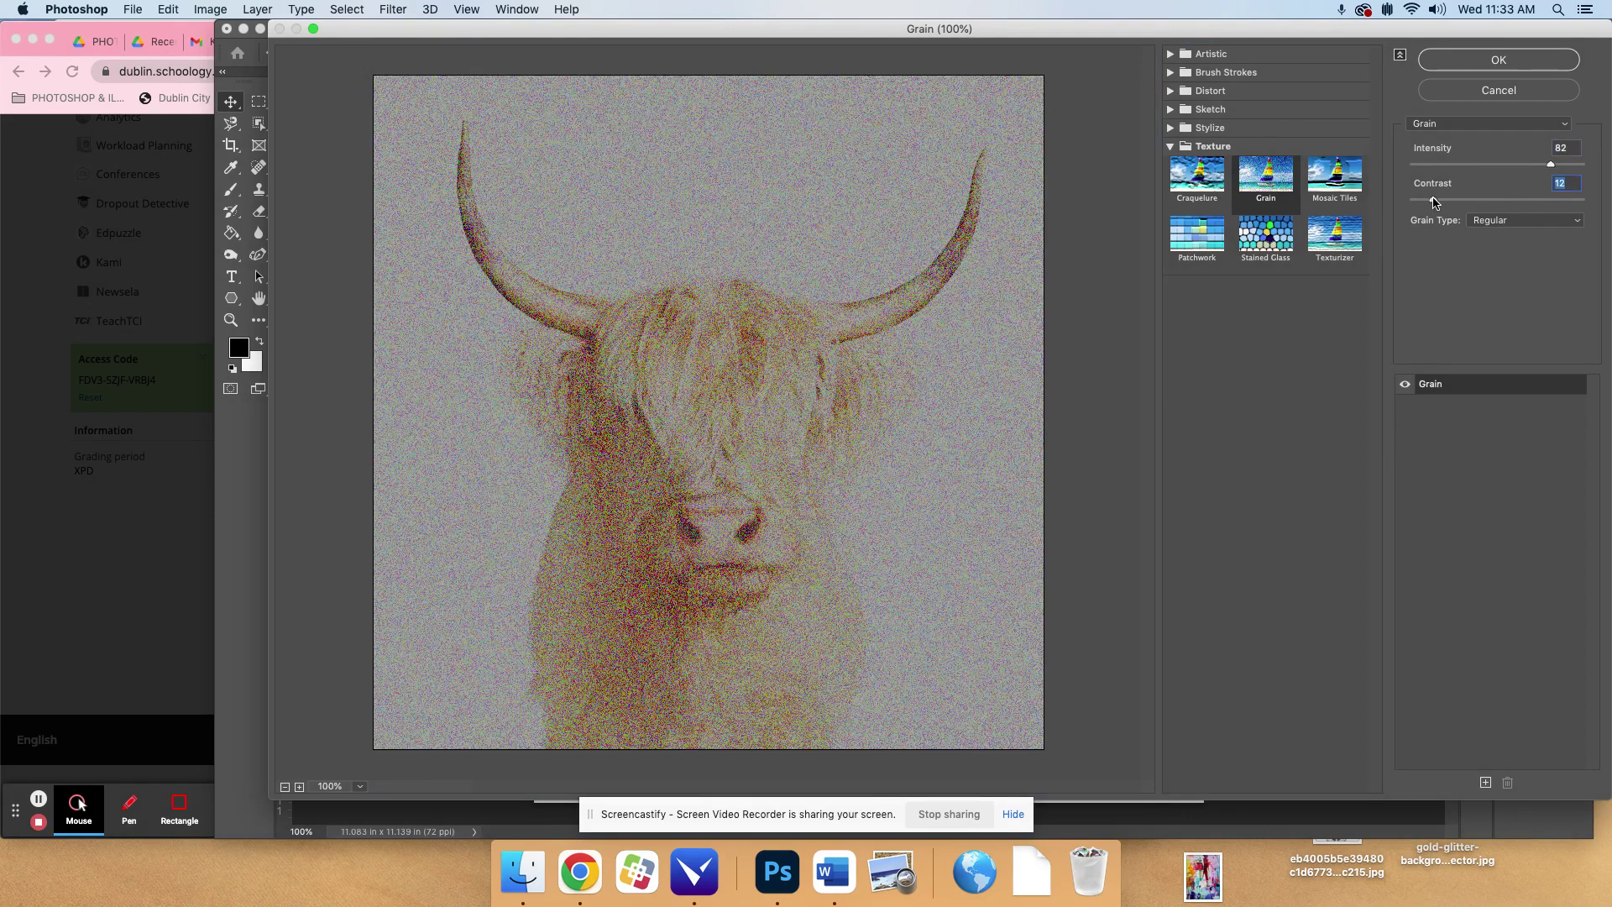
click(1552, 200)
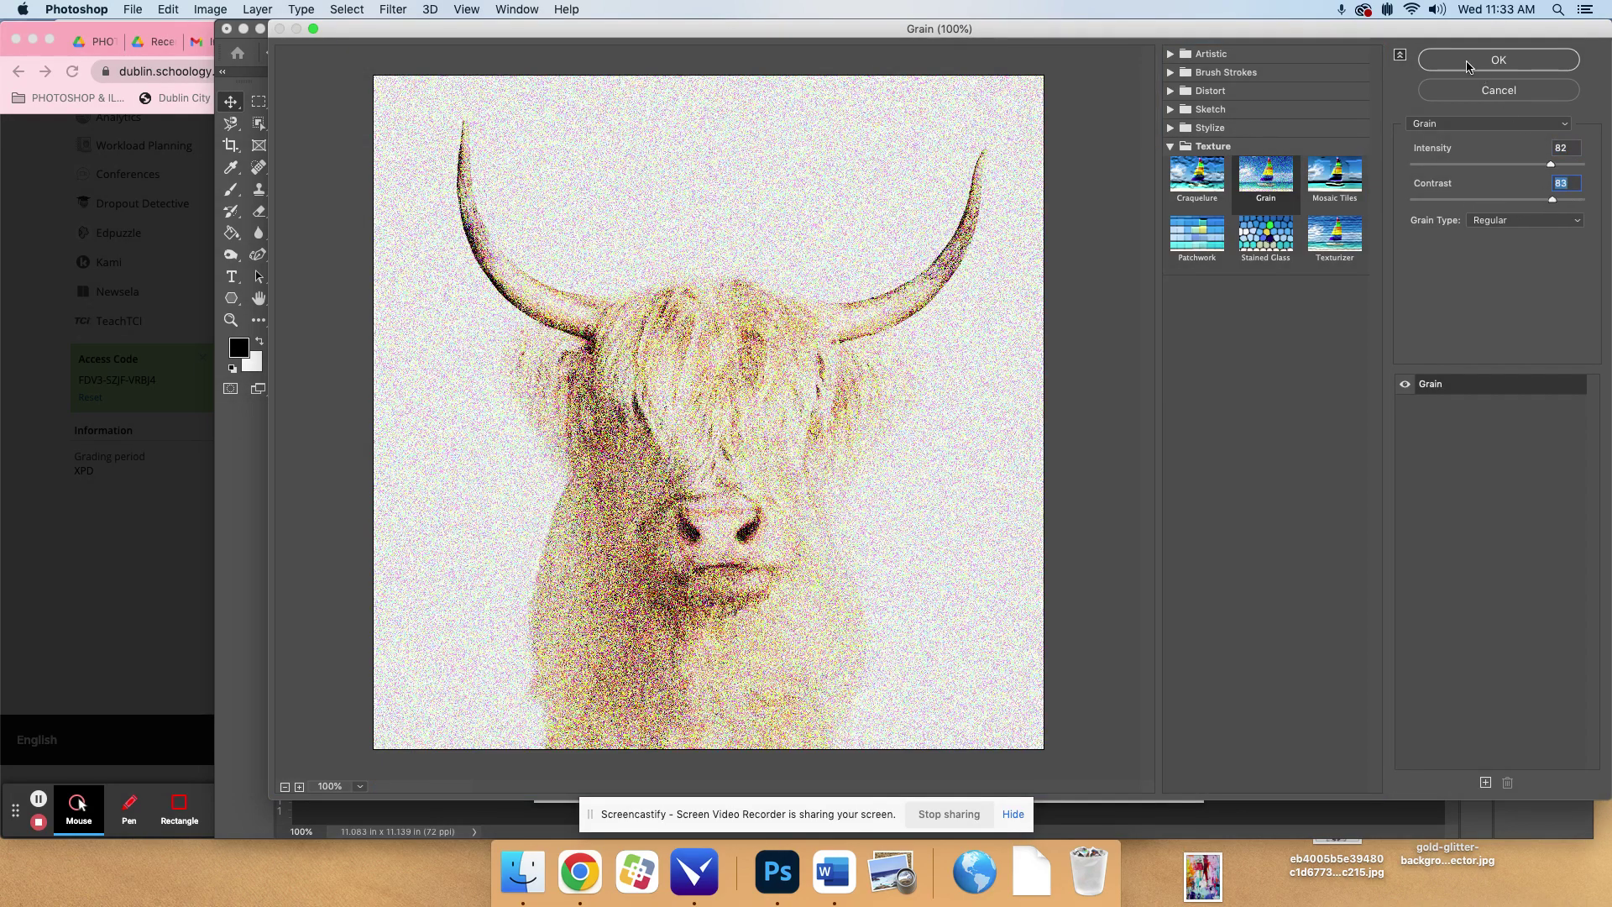
- Try the Sprinkles, Speckle, Vertical and Stippled grain types on the photo
click(1501, 221)
click(1506, 246)
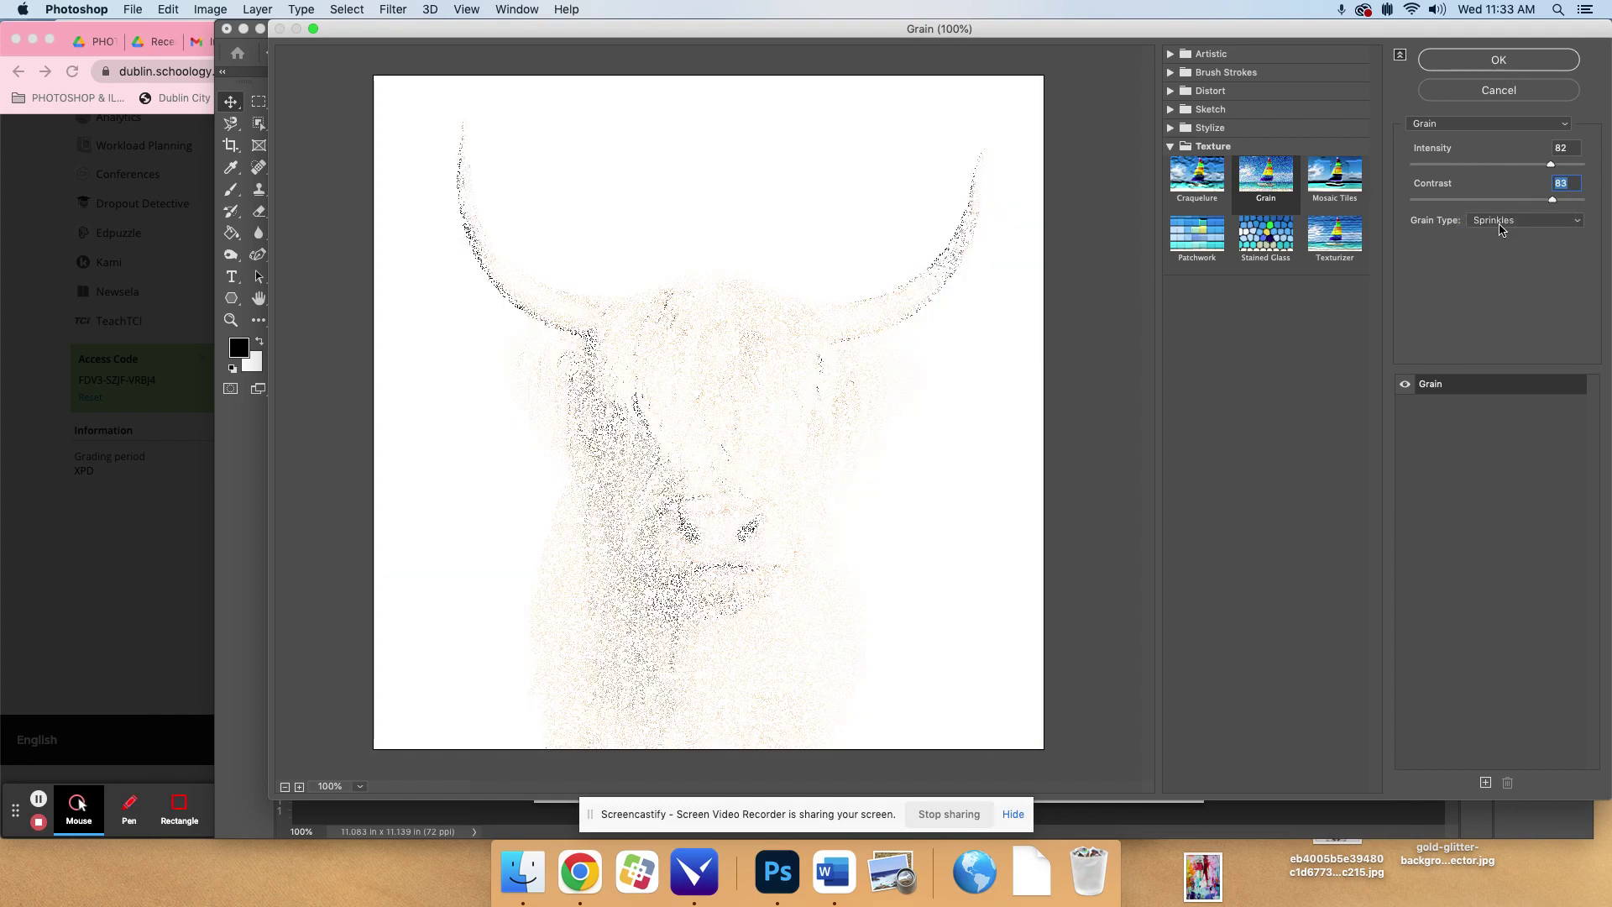
click(1500, 222)
click(1511, 316)
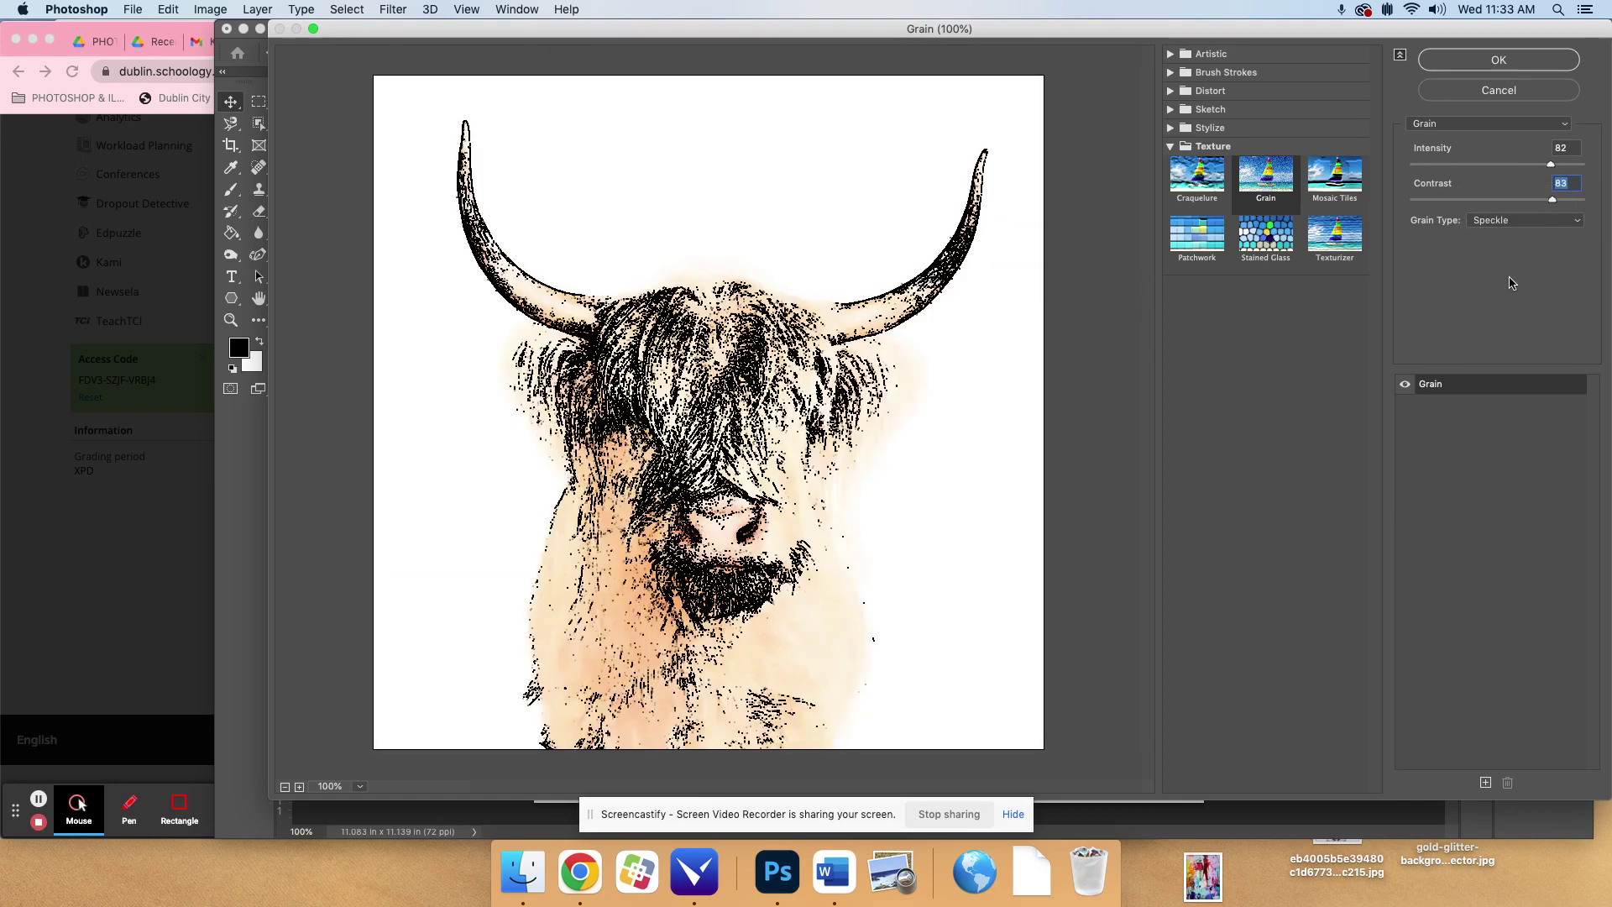
click(1482, 223)
click(1492, 208)
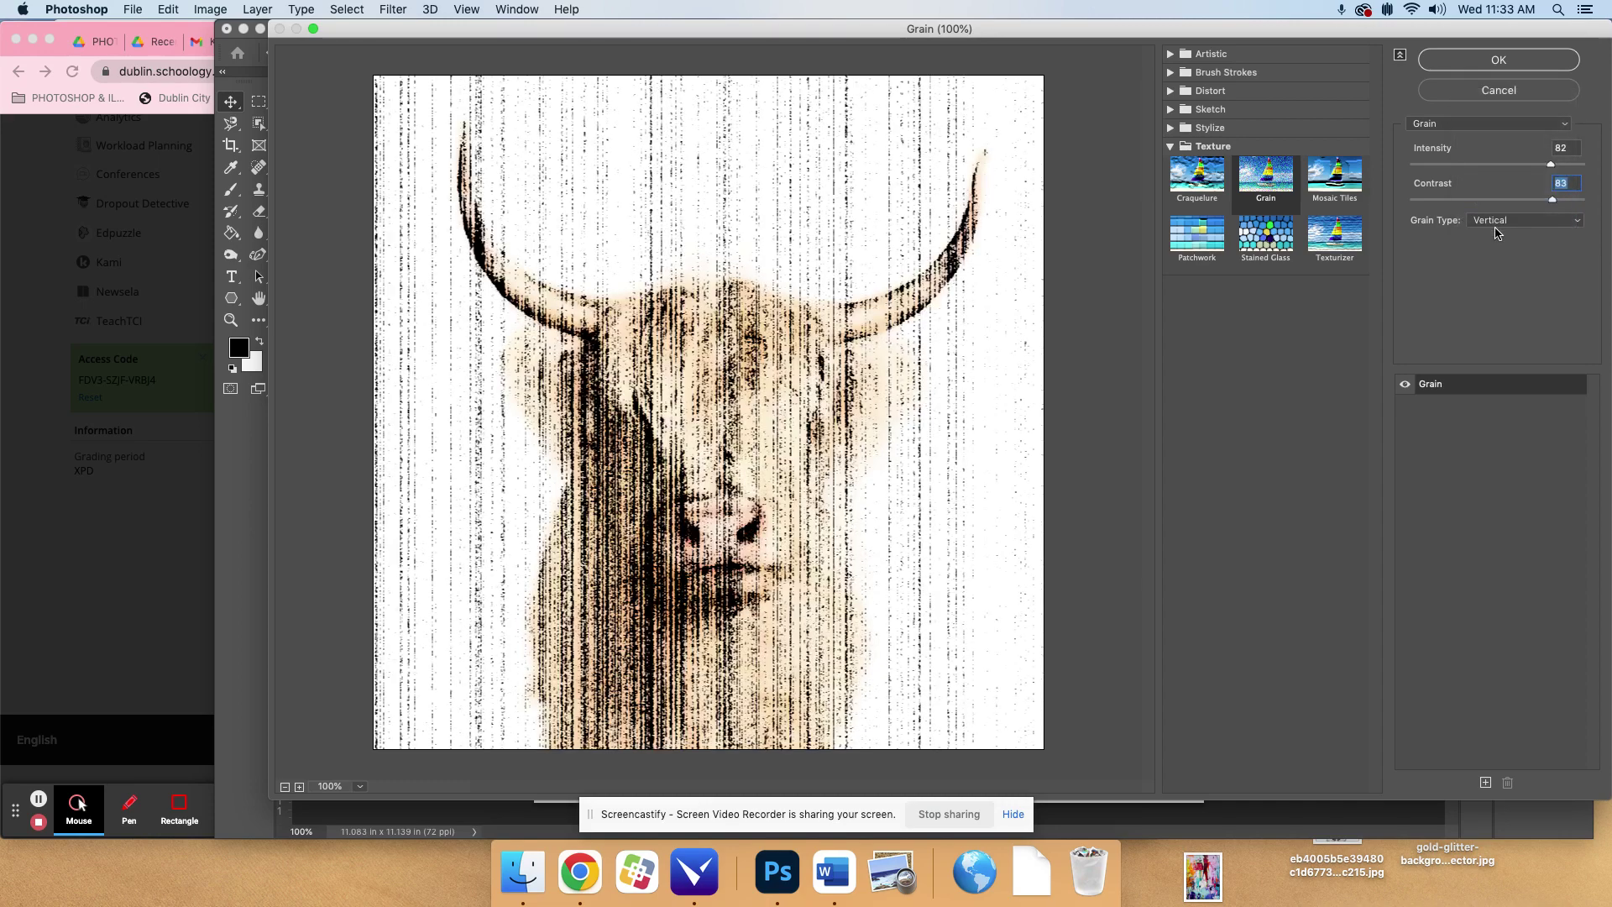
click(1495, 225)
click(1502, 194)
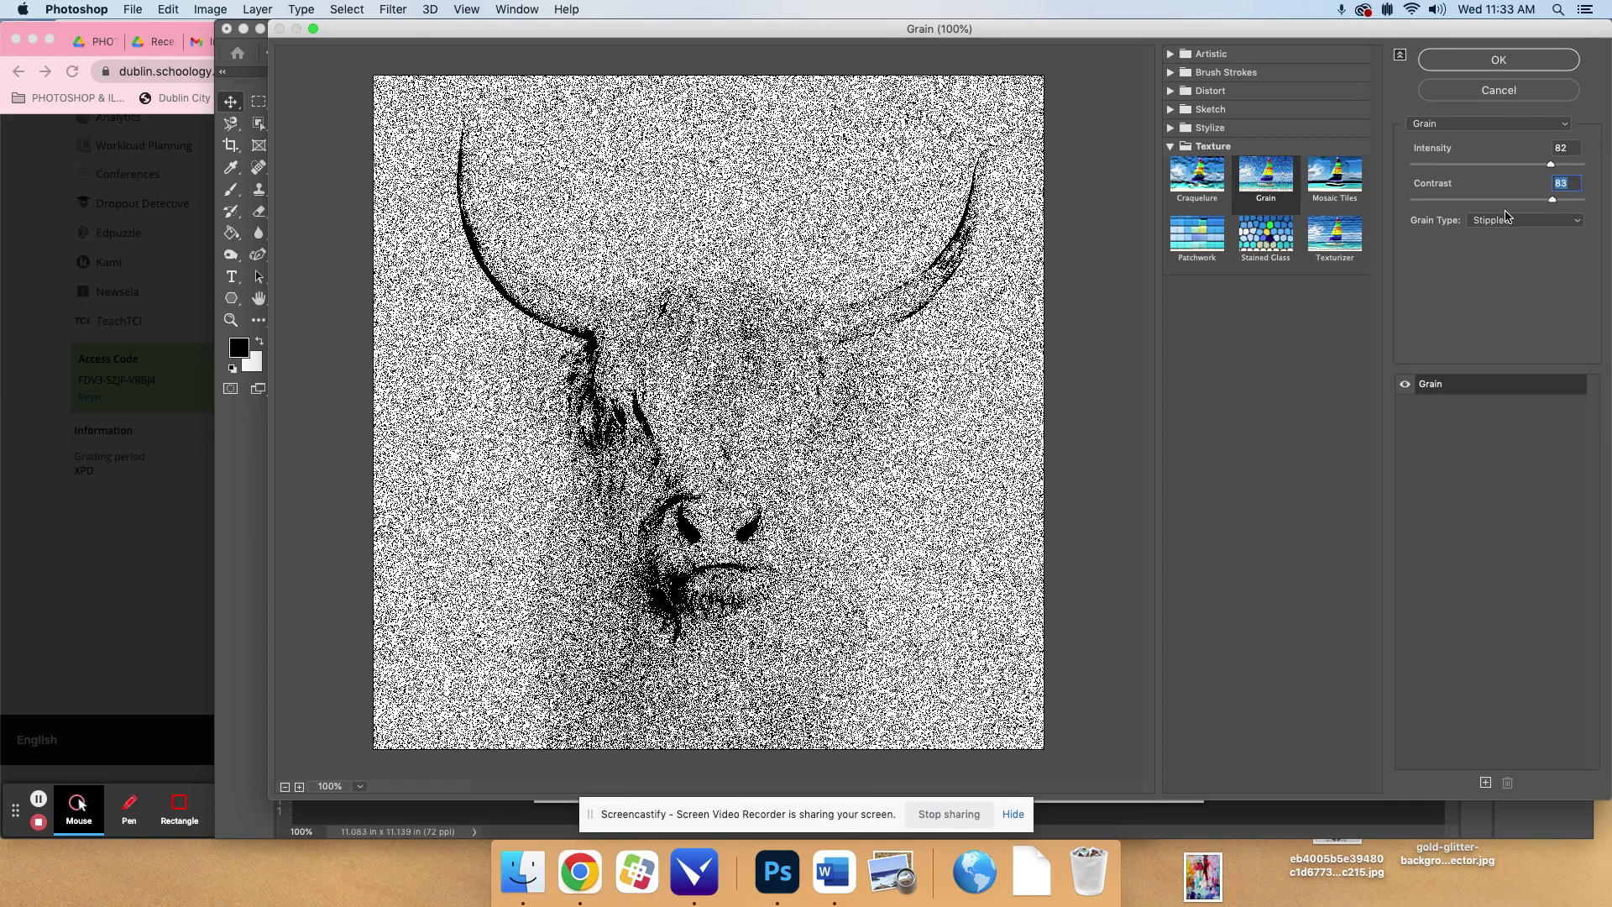
- Try the Horizontal, Enlarged and Clumped grain types on the photo
click(1505, 225)
click(1505, 234)
click(1505, 231)
click(1505, 177)
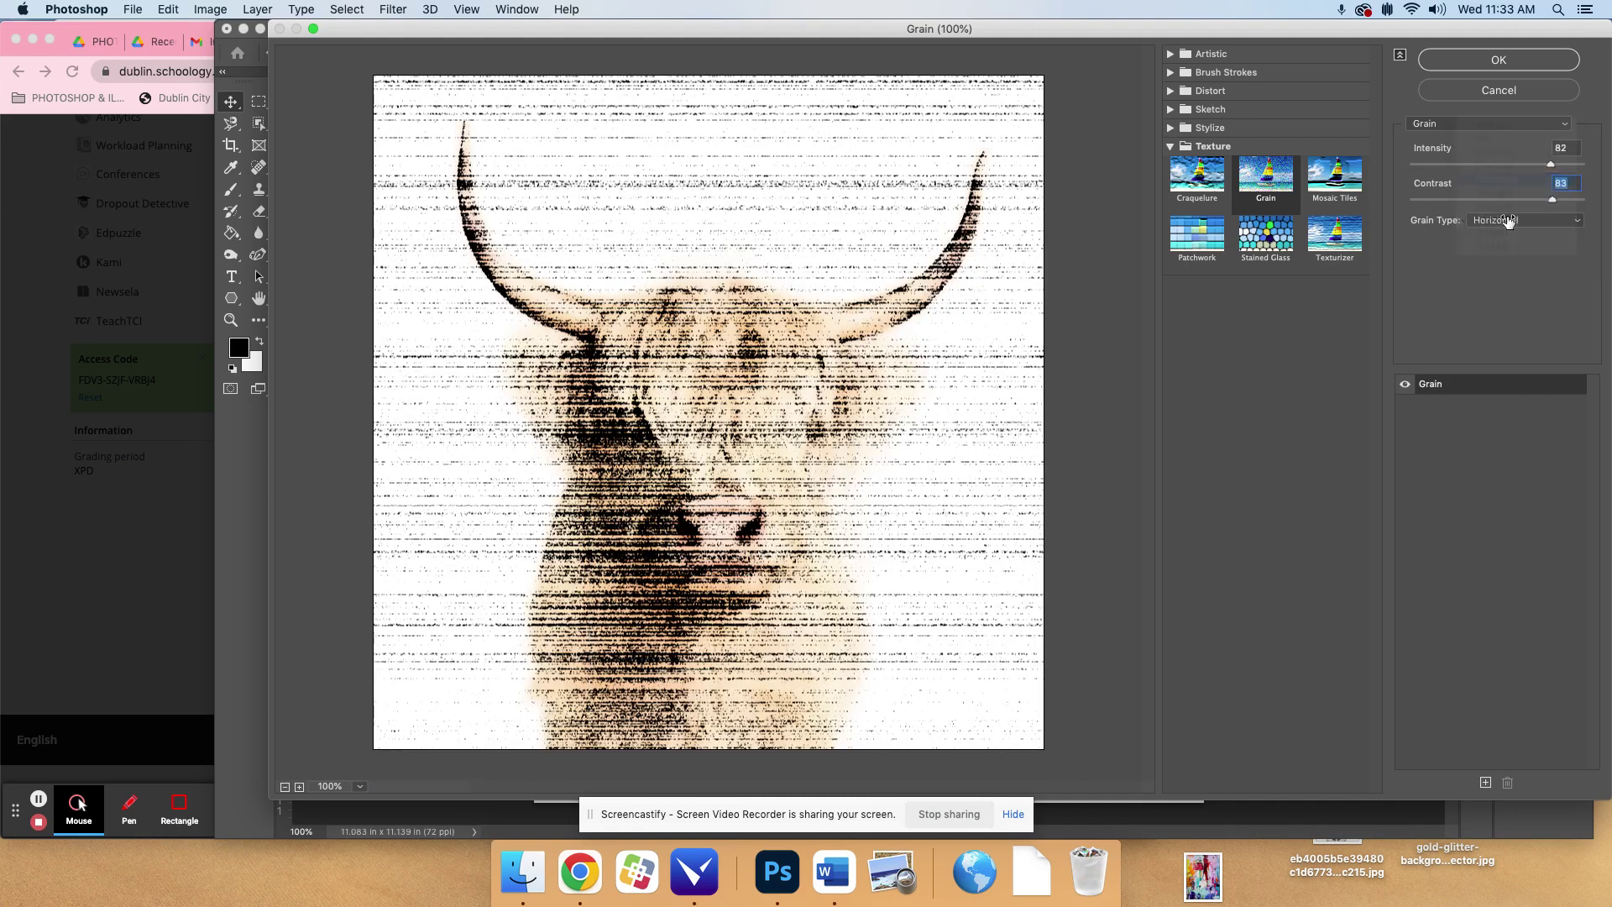
click(1508, 223)
click(1507, 233)
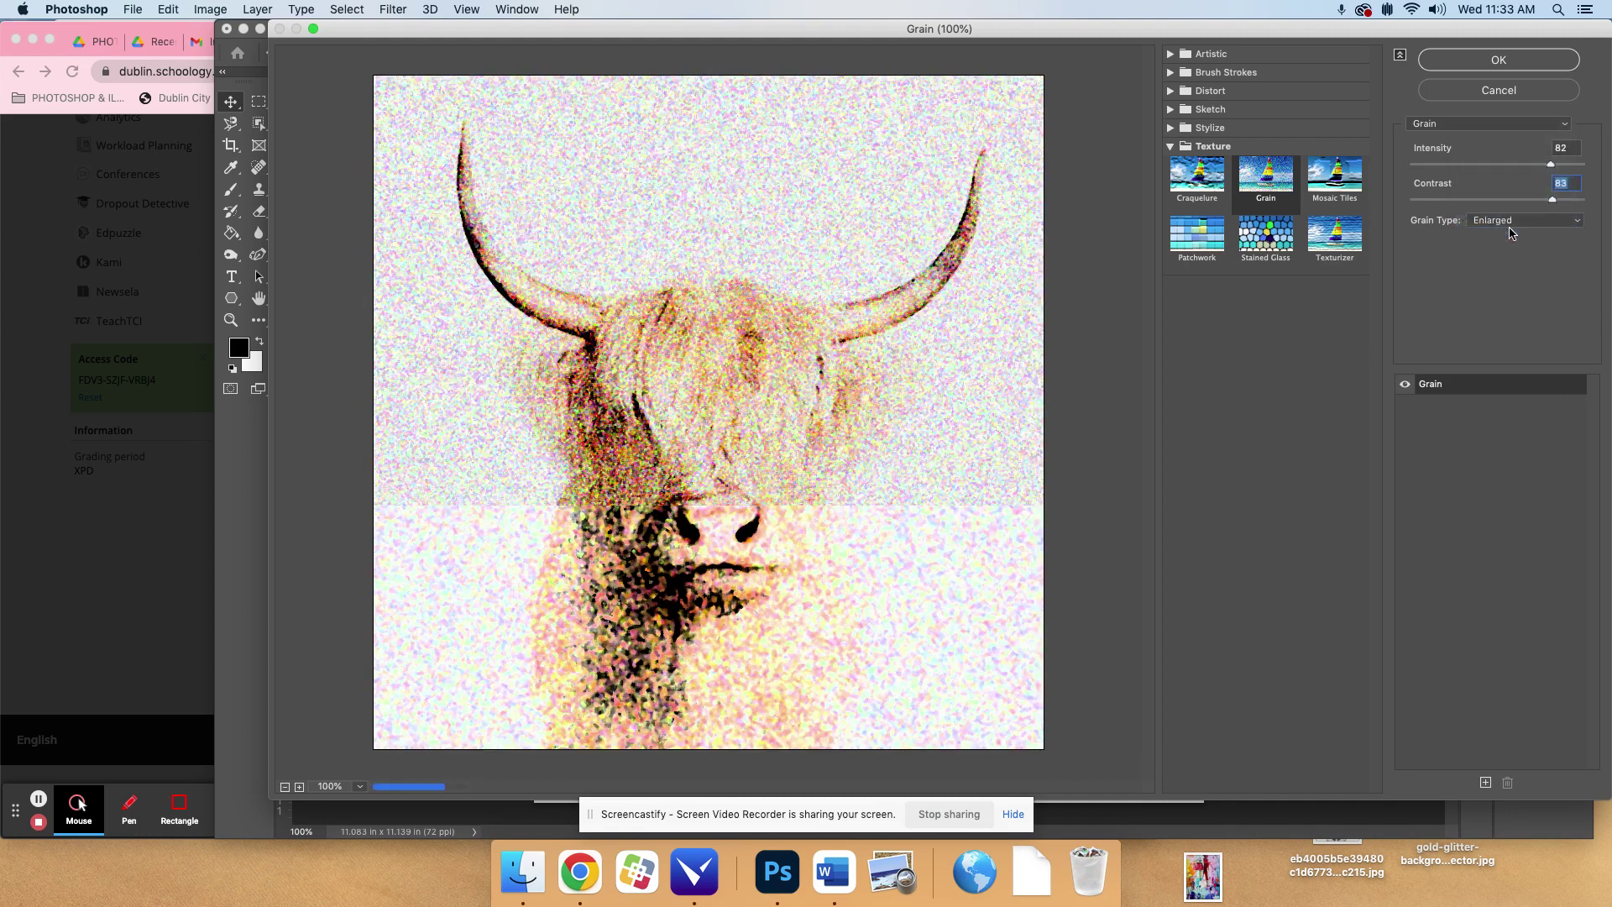
click(1504, 225)
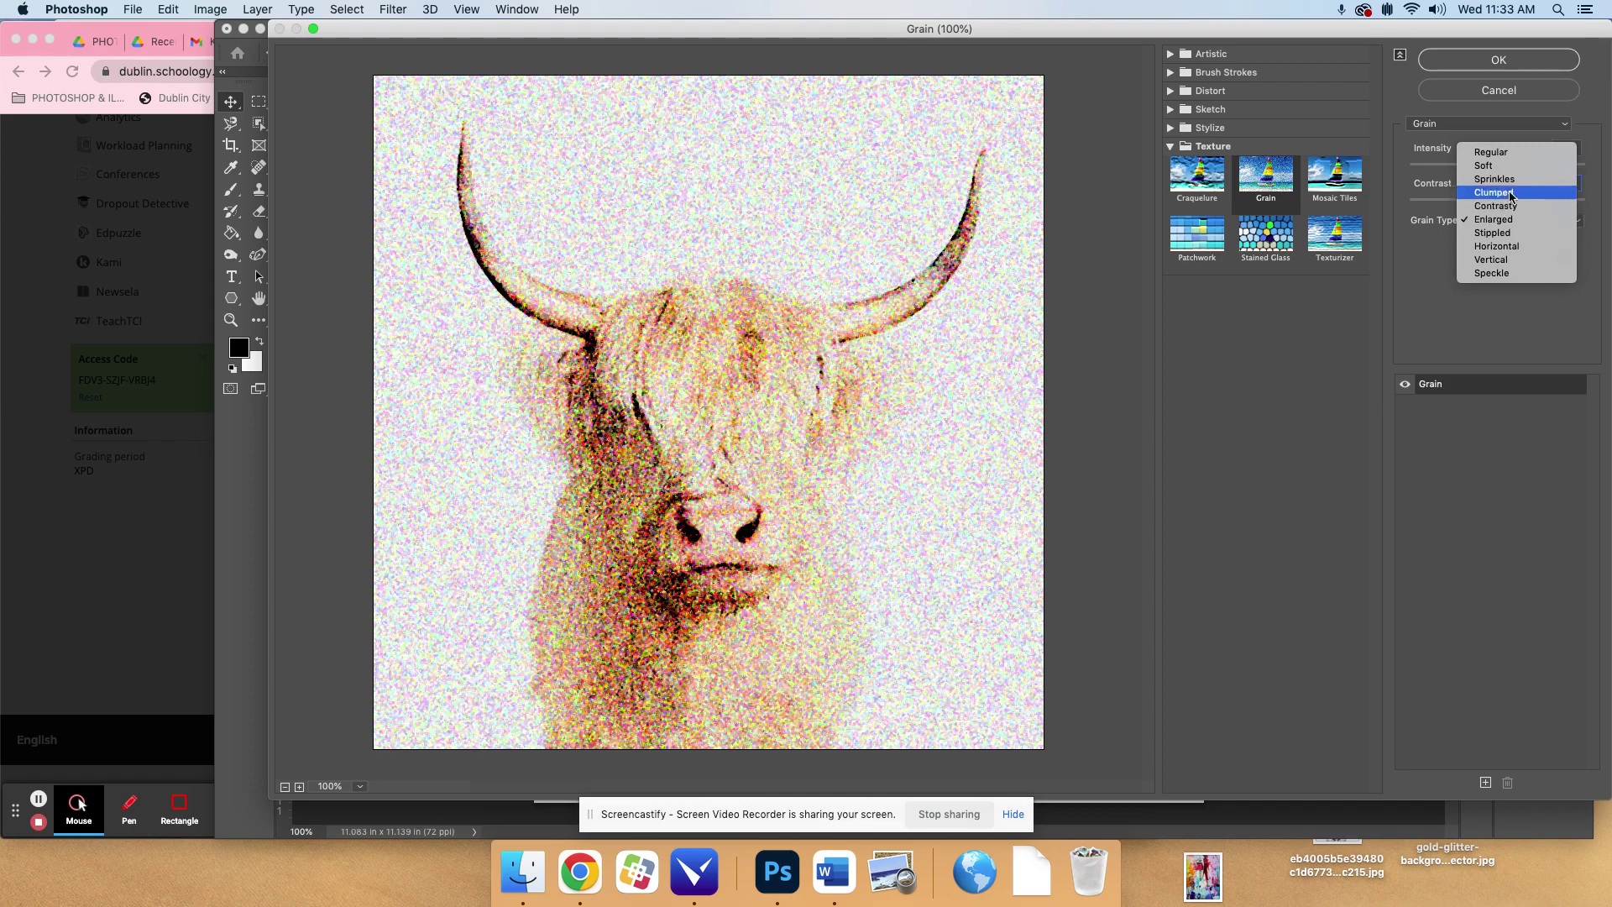
click(1503, 190)
- Set the grain type to Soft and apply the Grain filter to the photo
click(1500, 224)
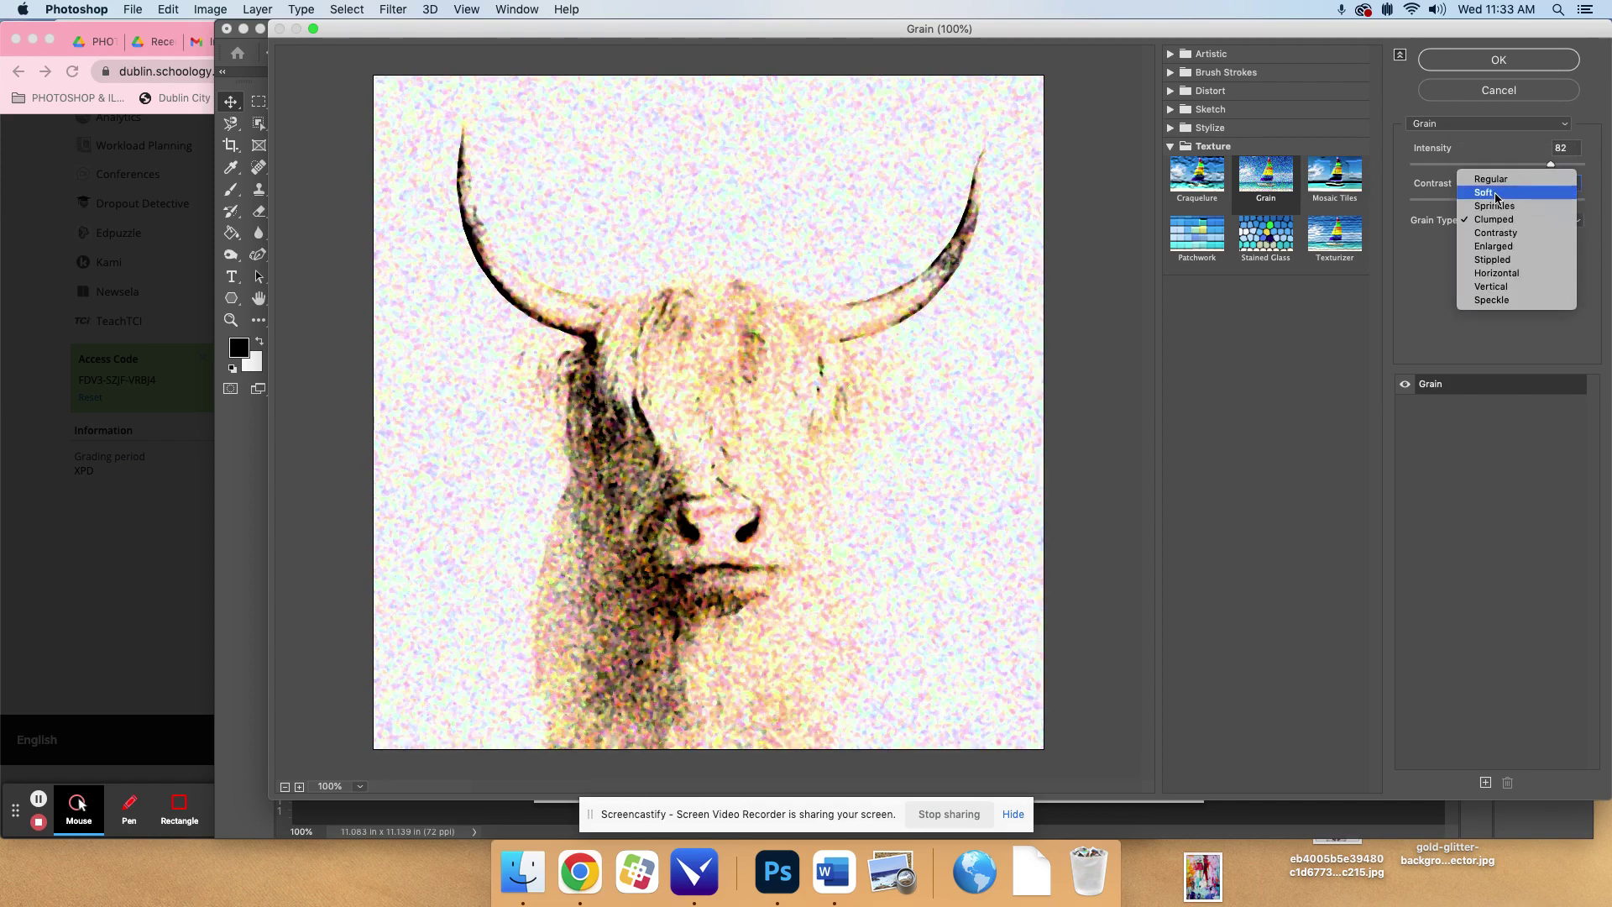
click(1511, 191)
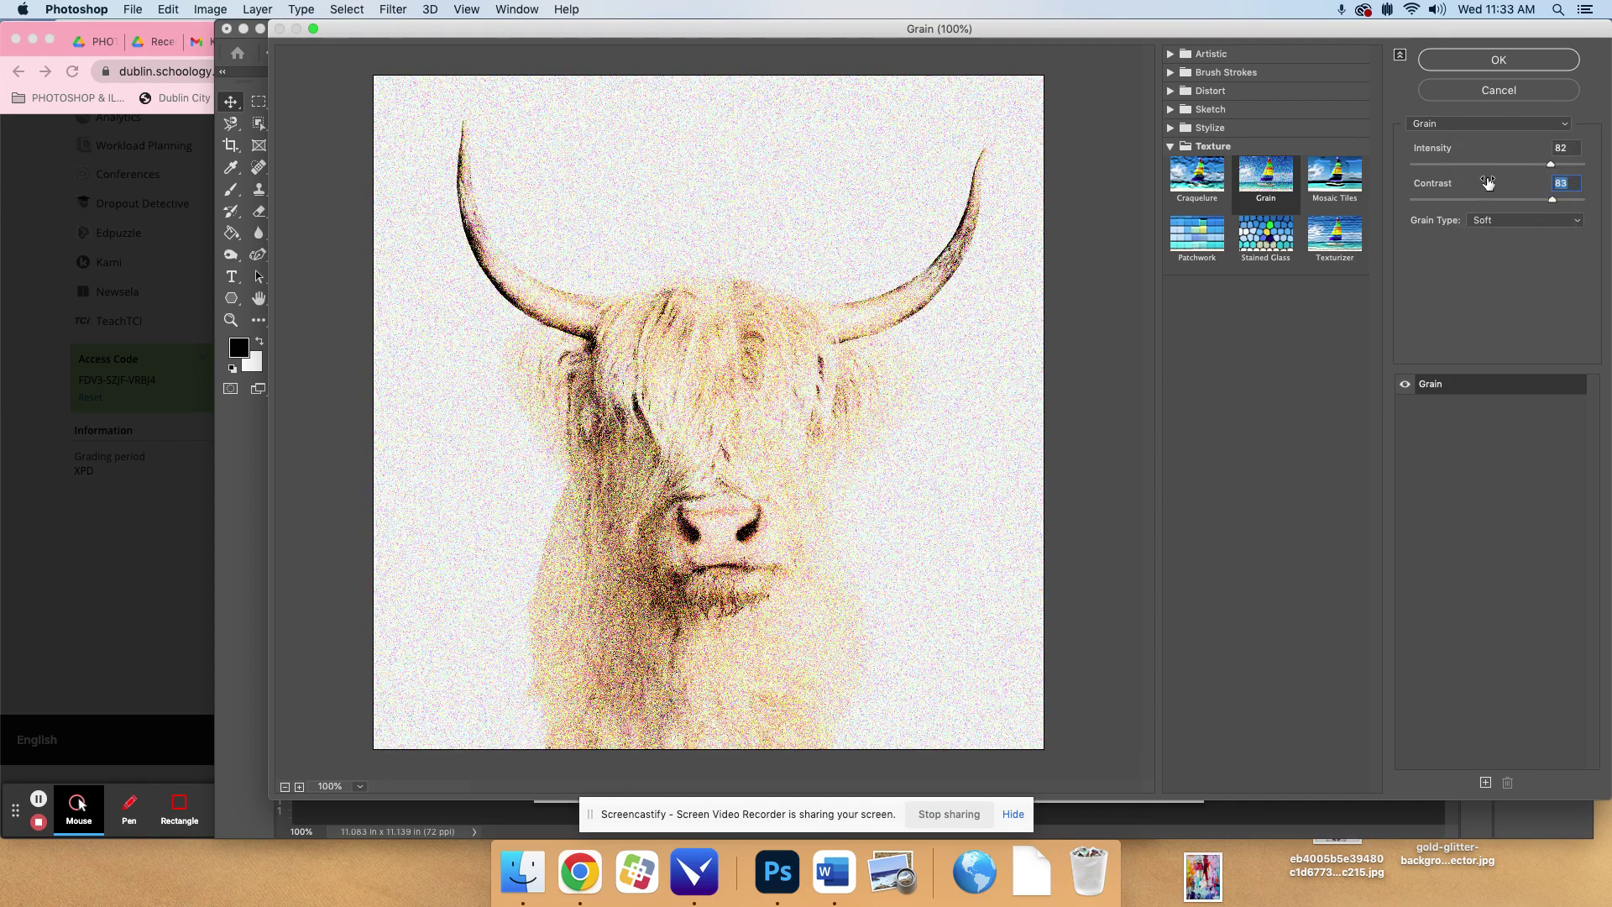
click(1465, 68)
- Save a JPEG copy of the filtered photo named Grain Filter in the Documents folder, keeping the offered JPEG options
click(133, 9)
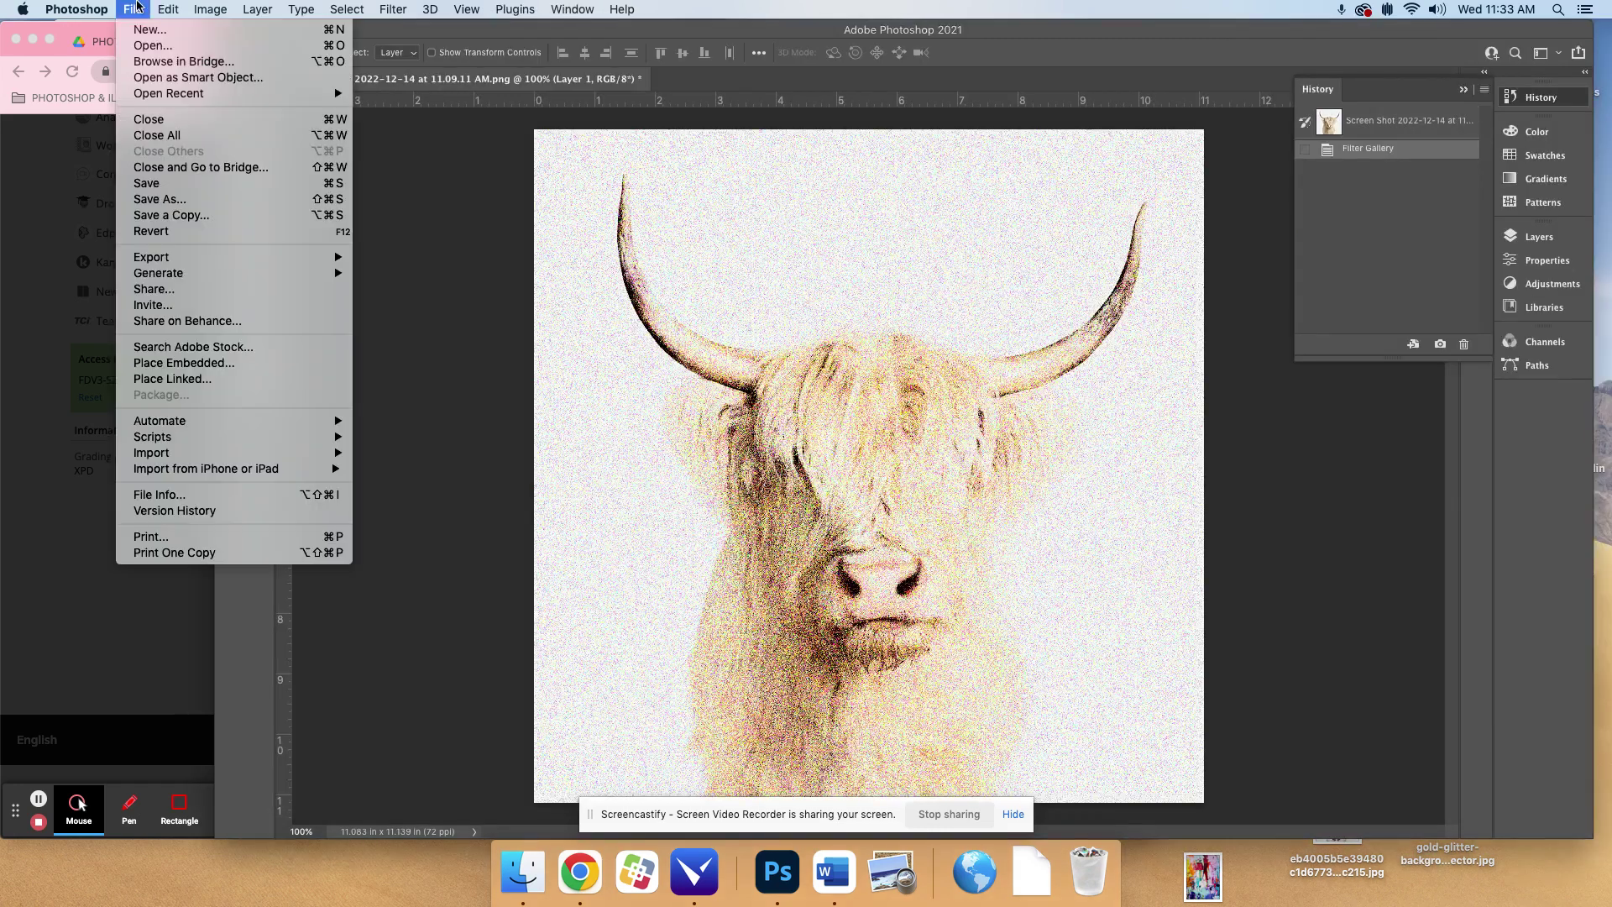
click(181, 222)
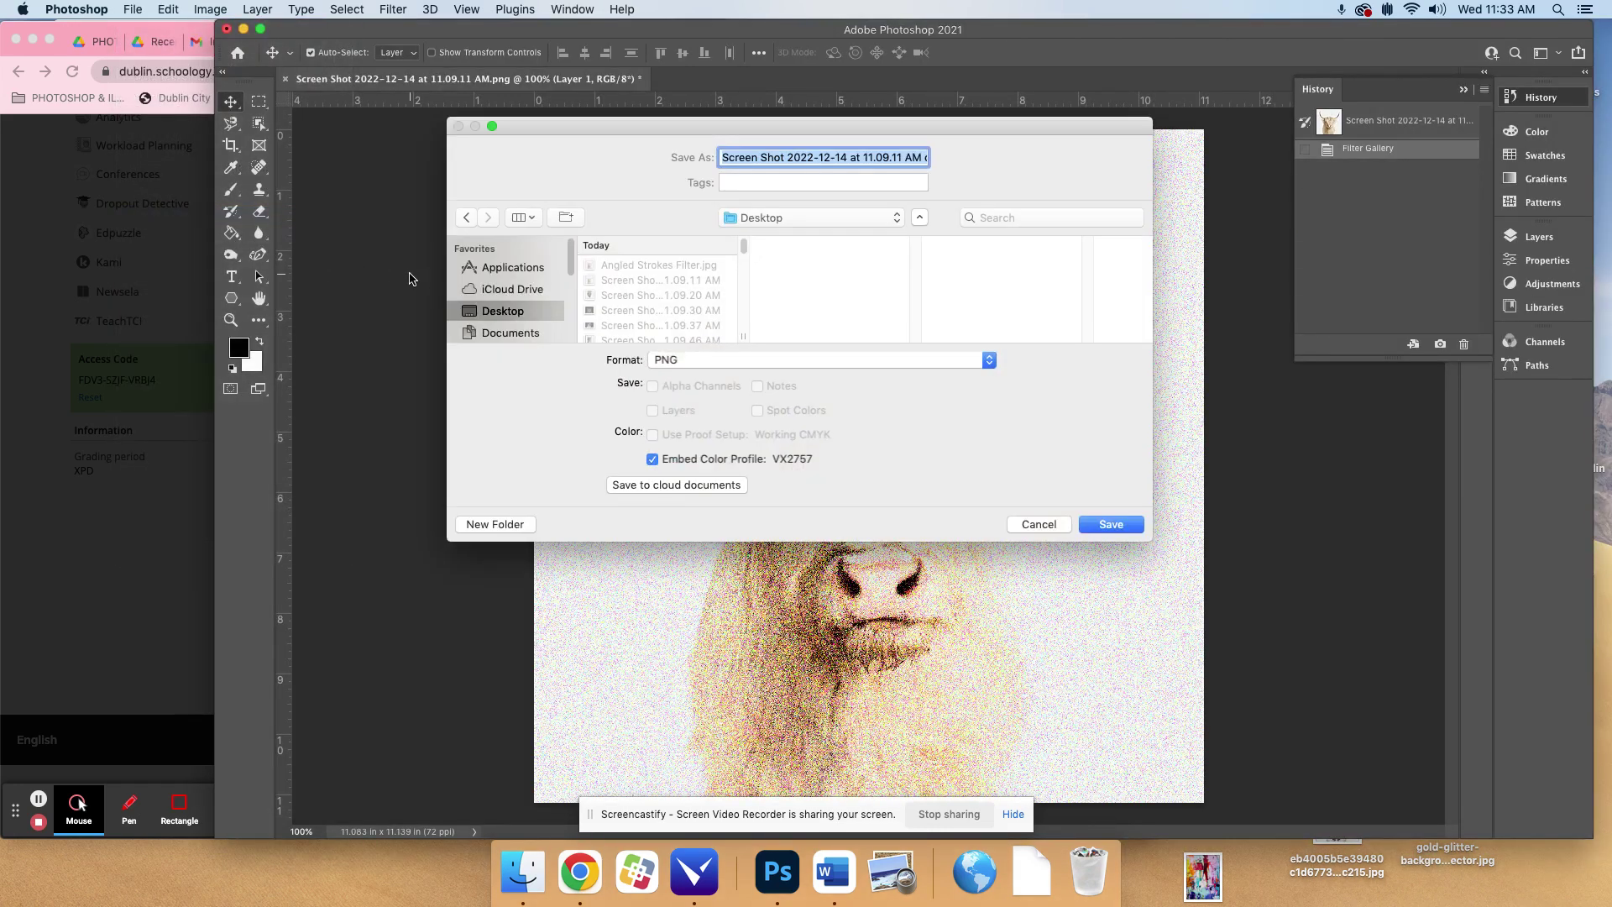
text(Grain Filter.png)
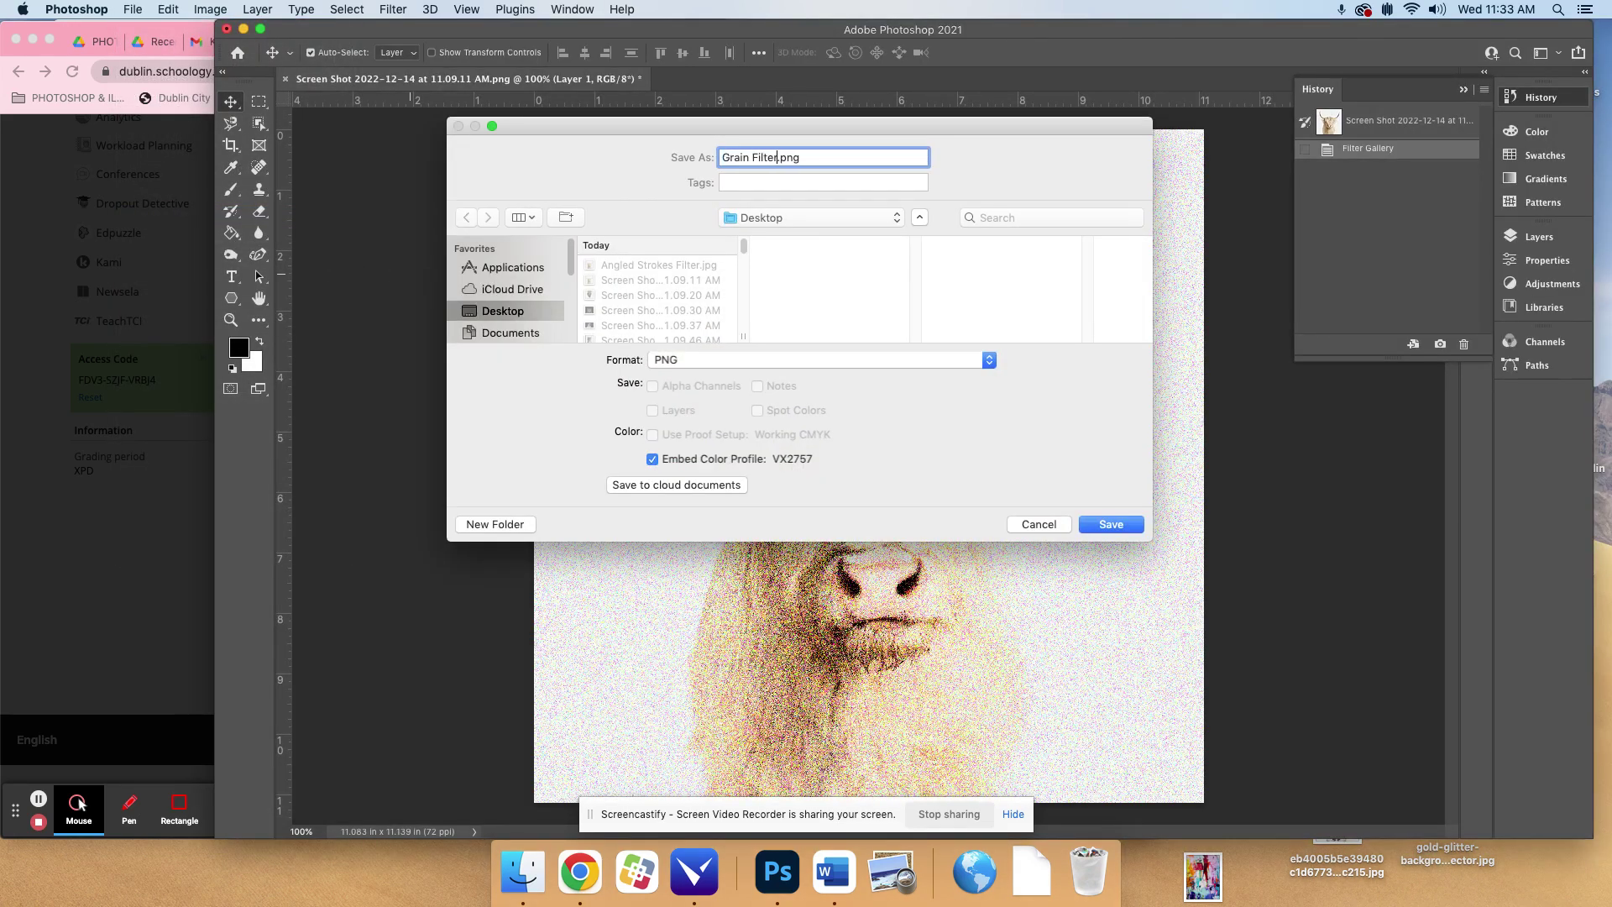
click(693, 361)
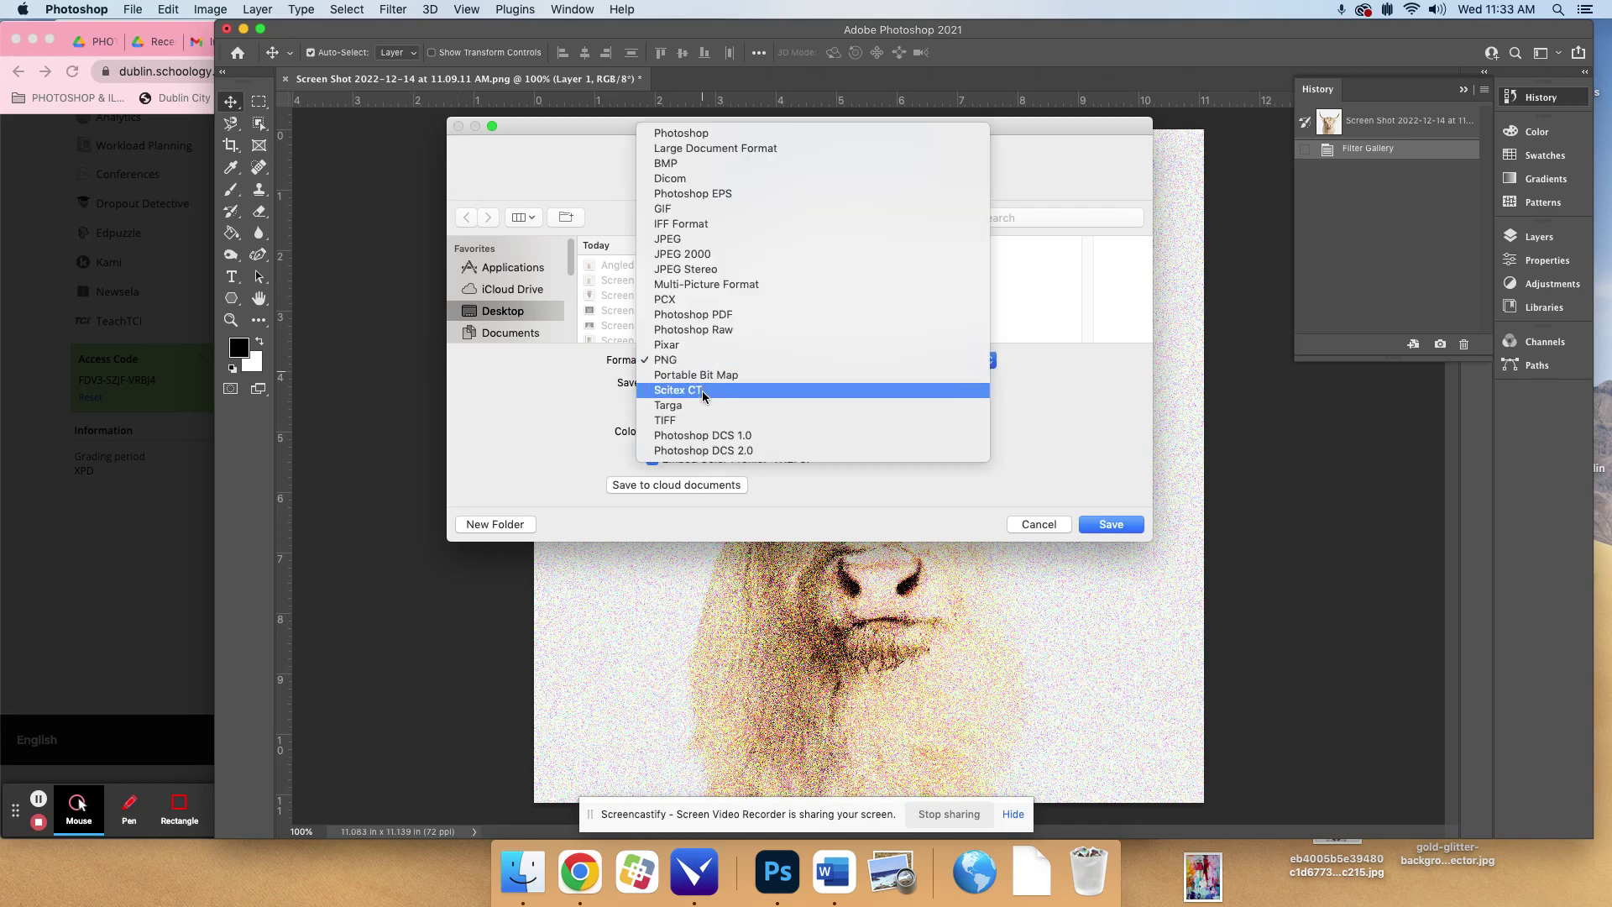
click(671, 239)
click(537, 332)
click(1110, 524)
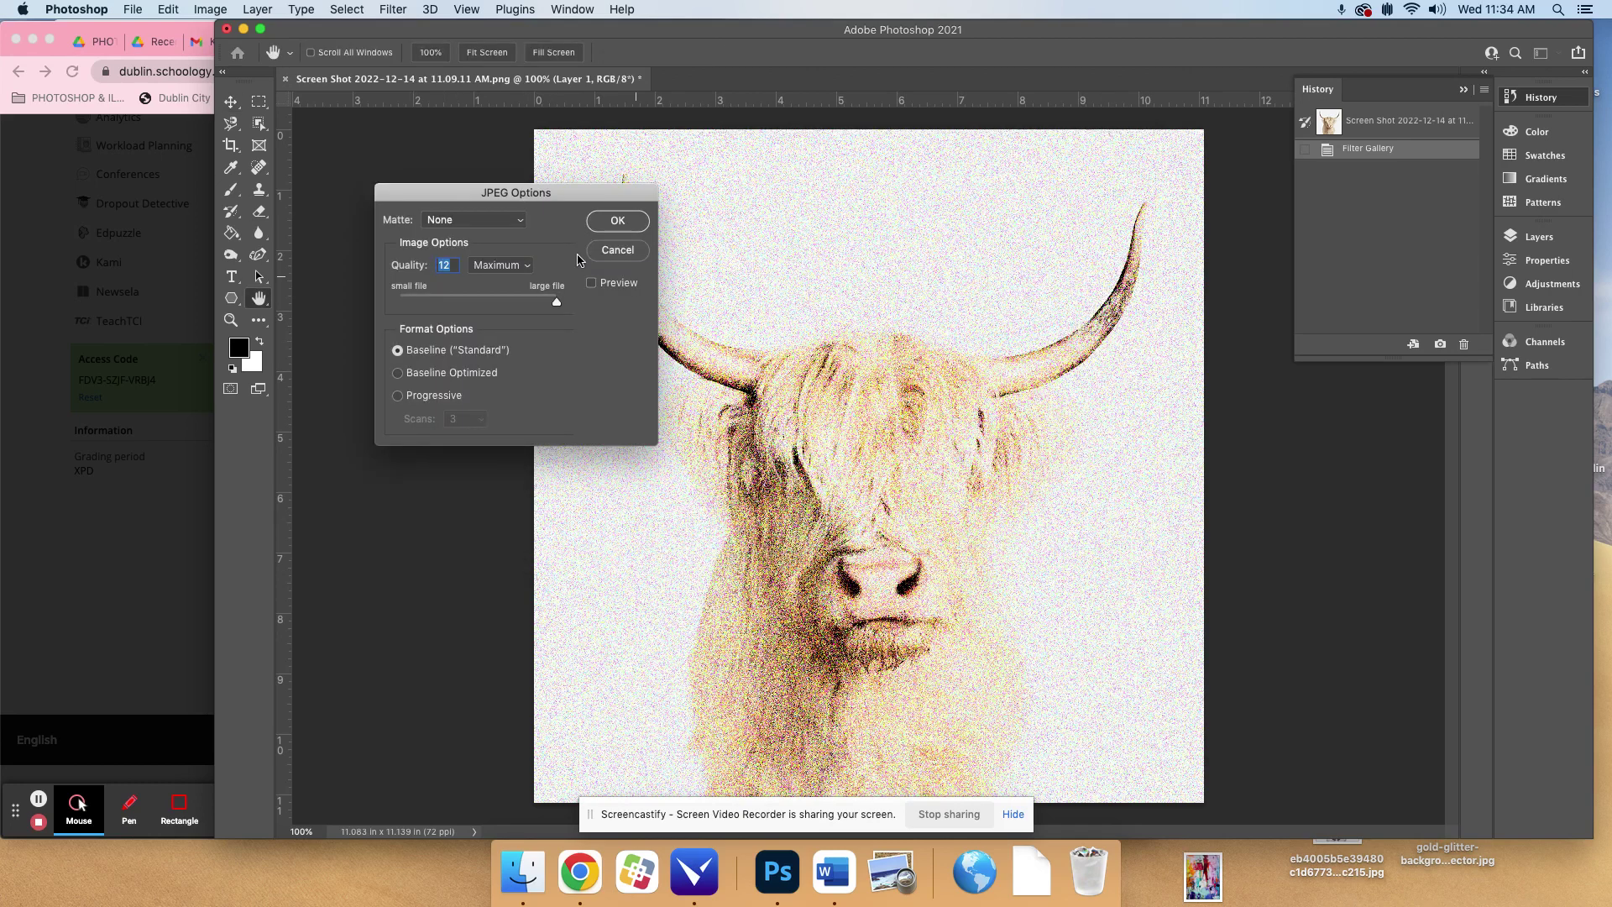
click(617, 221)
- Switch to the Module 2 Google Slides presentation in Chrome and open the M2T3: Filters slide
drag(388, 33, 254, 67)
click(437, 44)
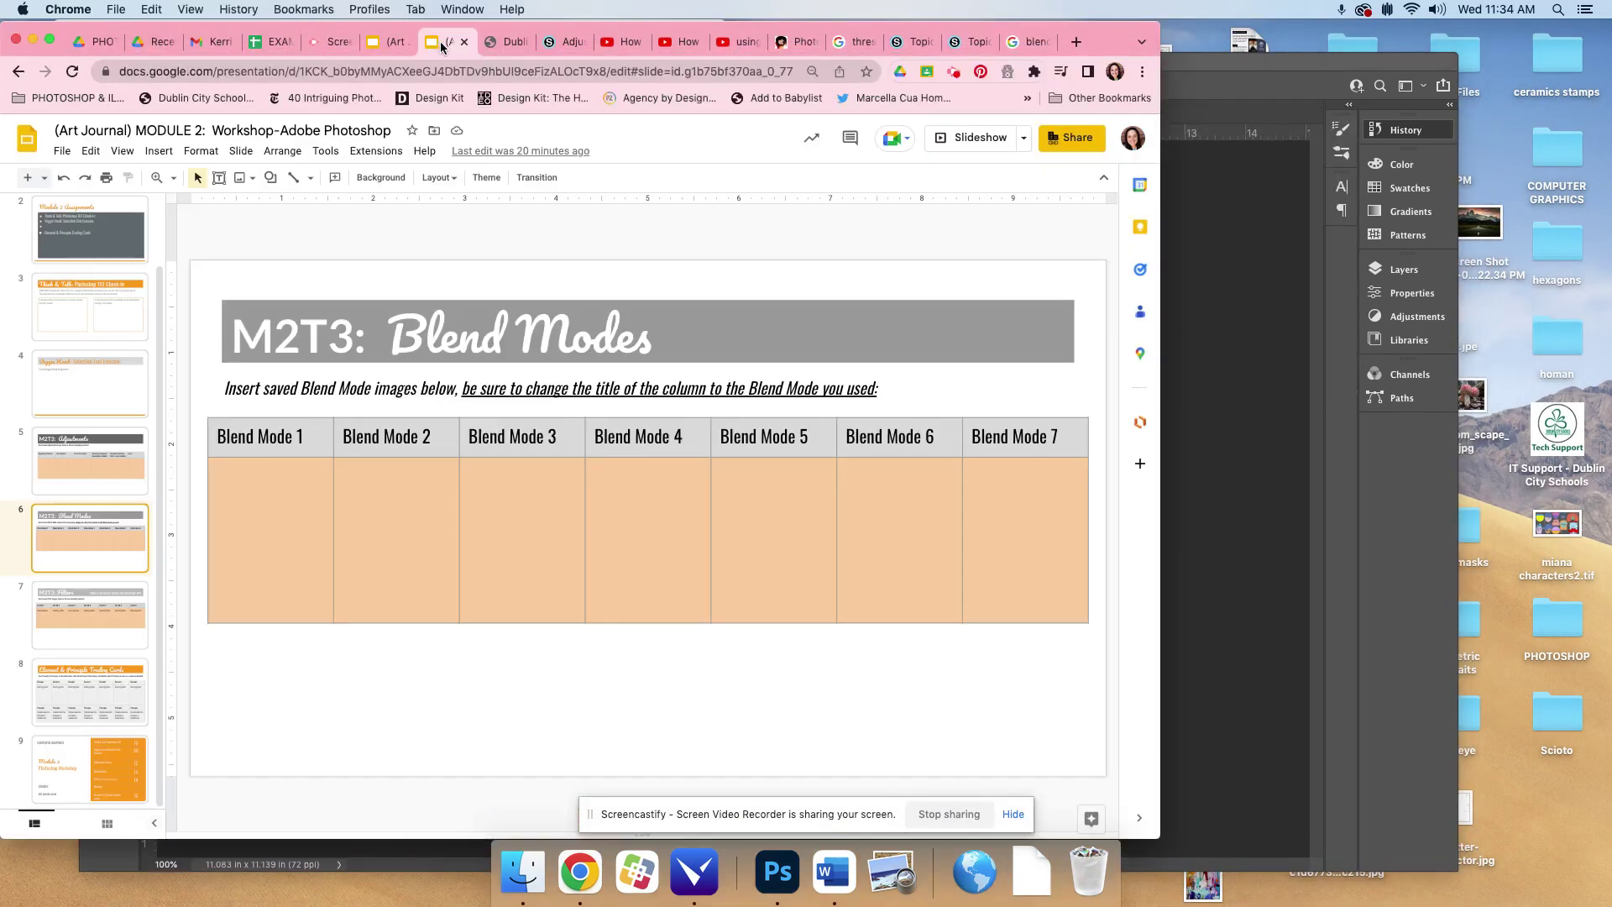
click(135, 603)
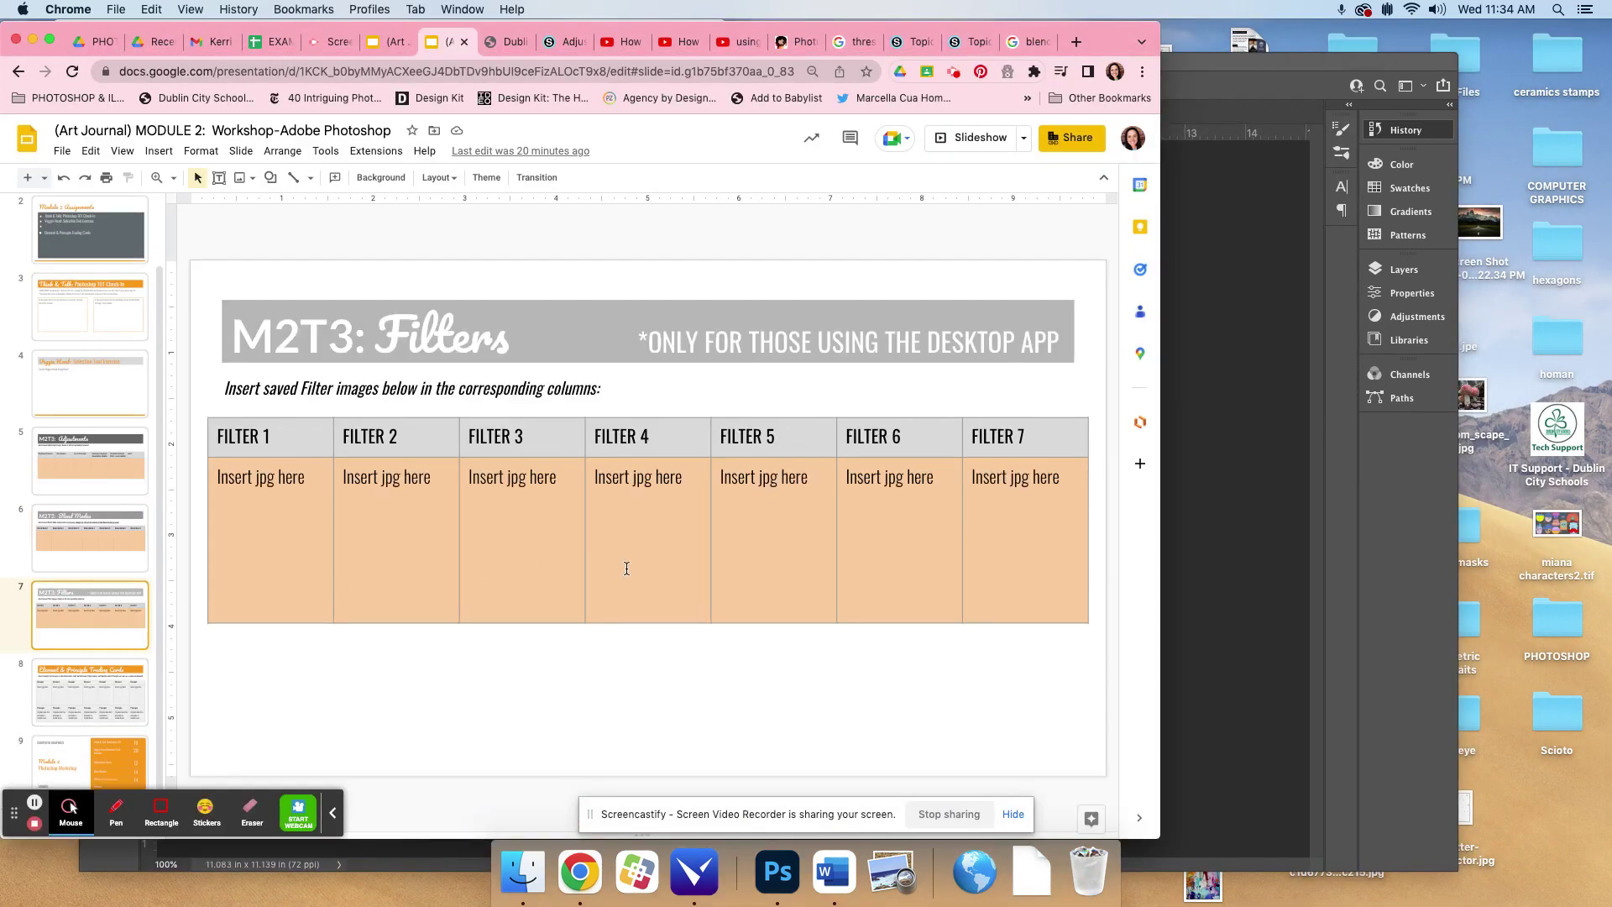
- Insert the Conte Crayon, CutOut, Diffuse Glow, Glowing Edges, Grain, Paint Daubs and Stained Glass filter JPEGs from the computer's Documents folder into the slide
click(243, 182)
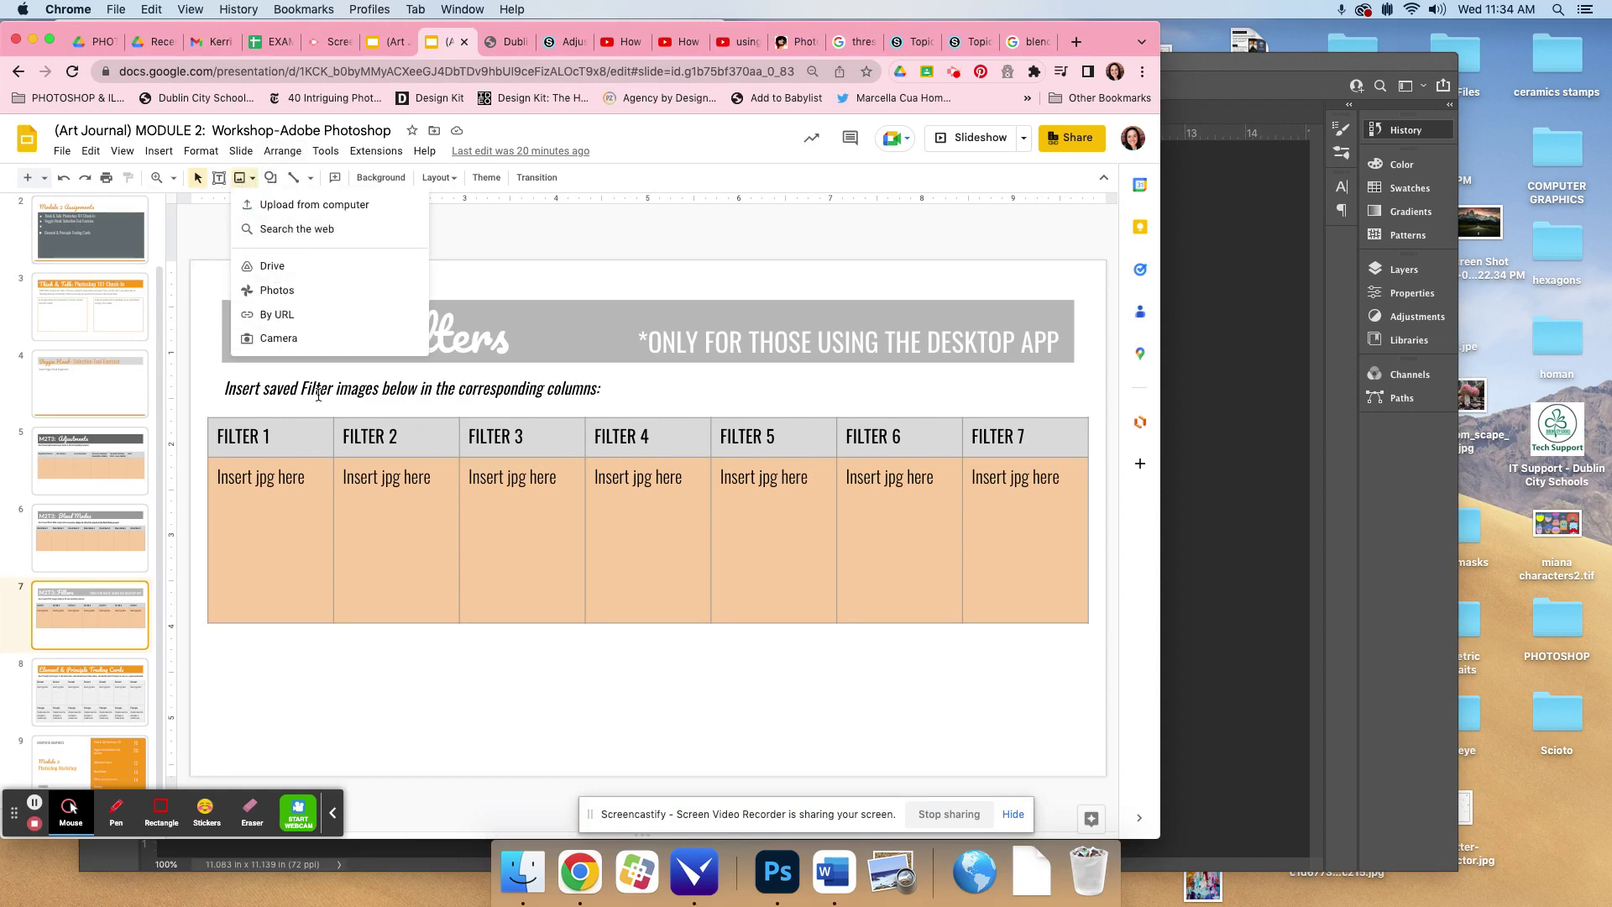
click(295, 207)
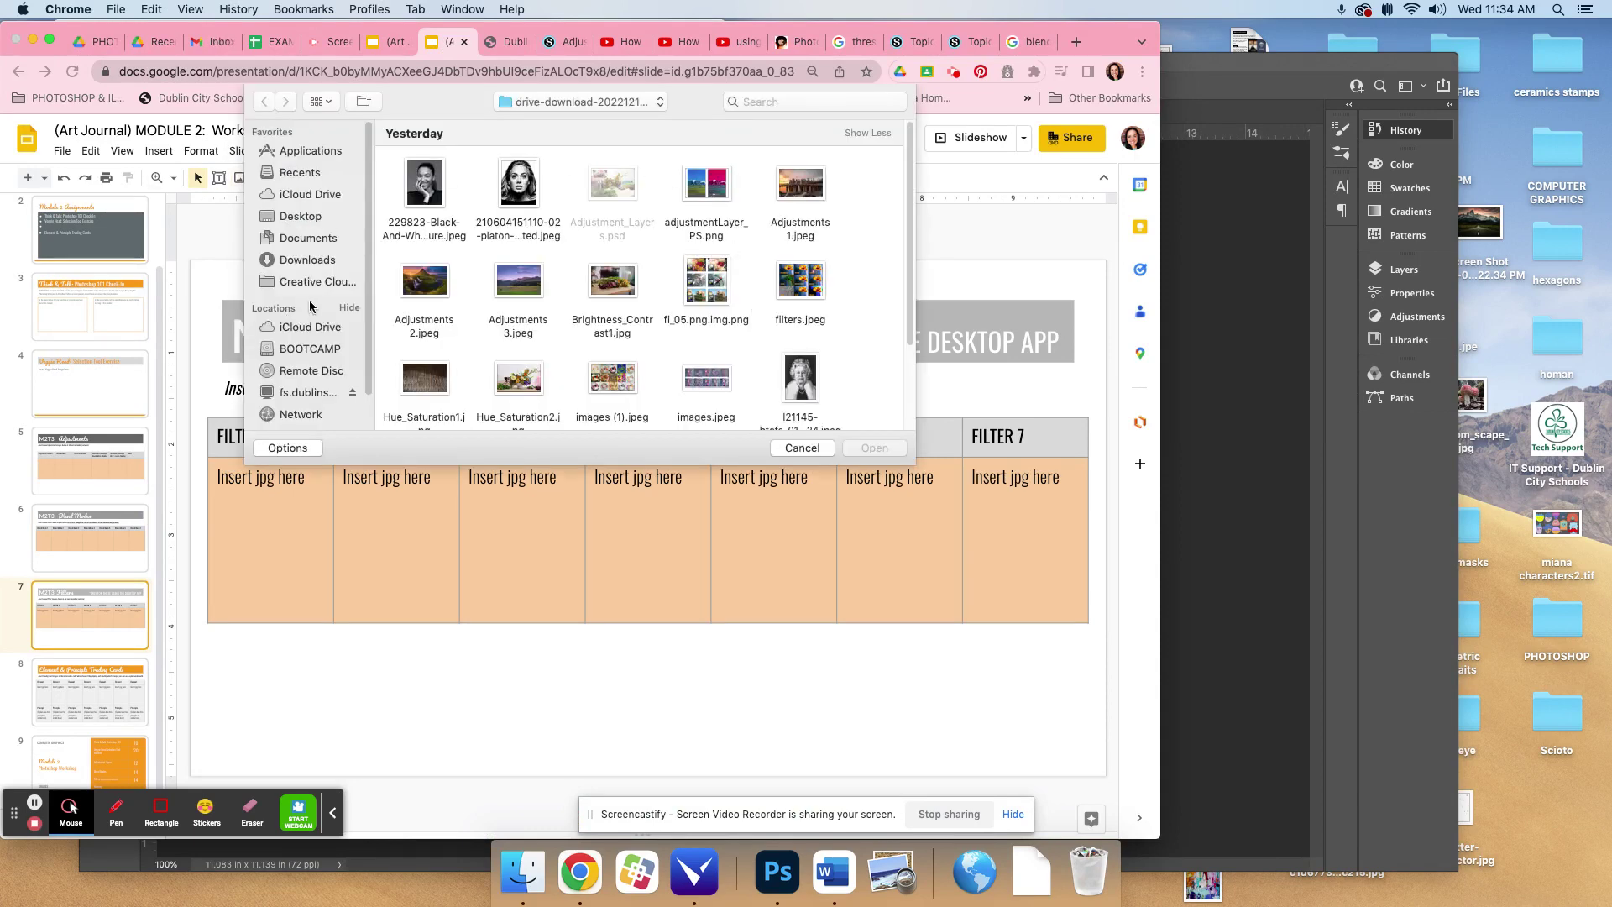
click(308, 239)
click(711, 189)
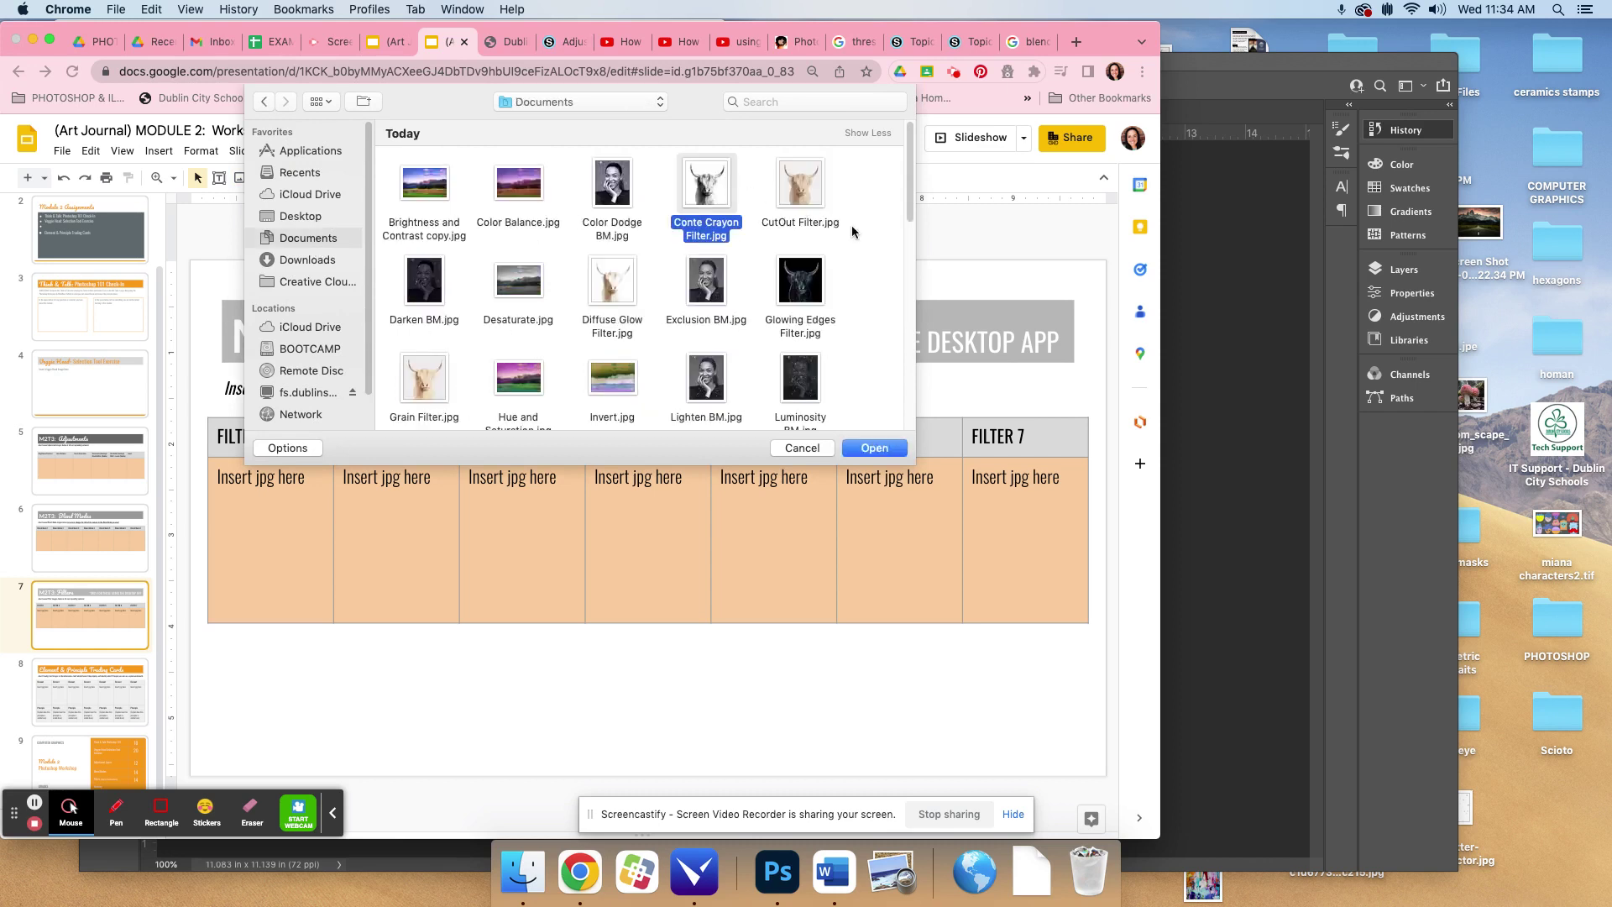
super+click(806, 191)
super+click(611, 286)
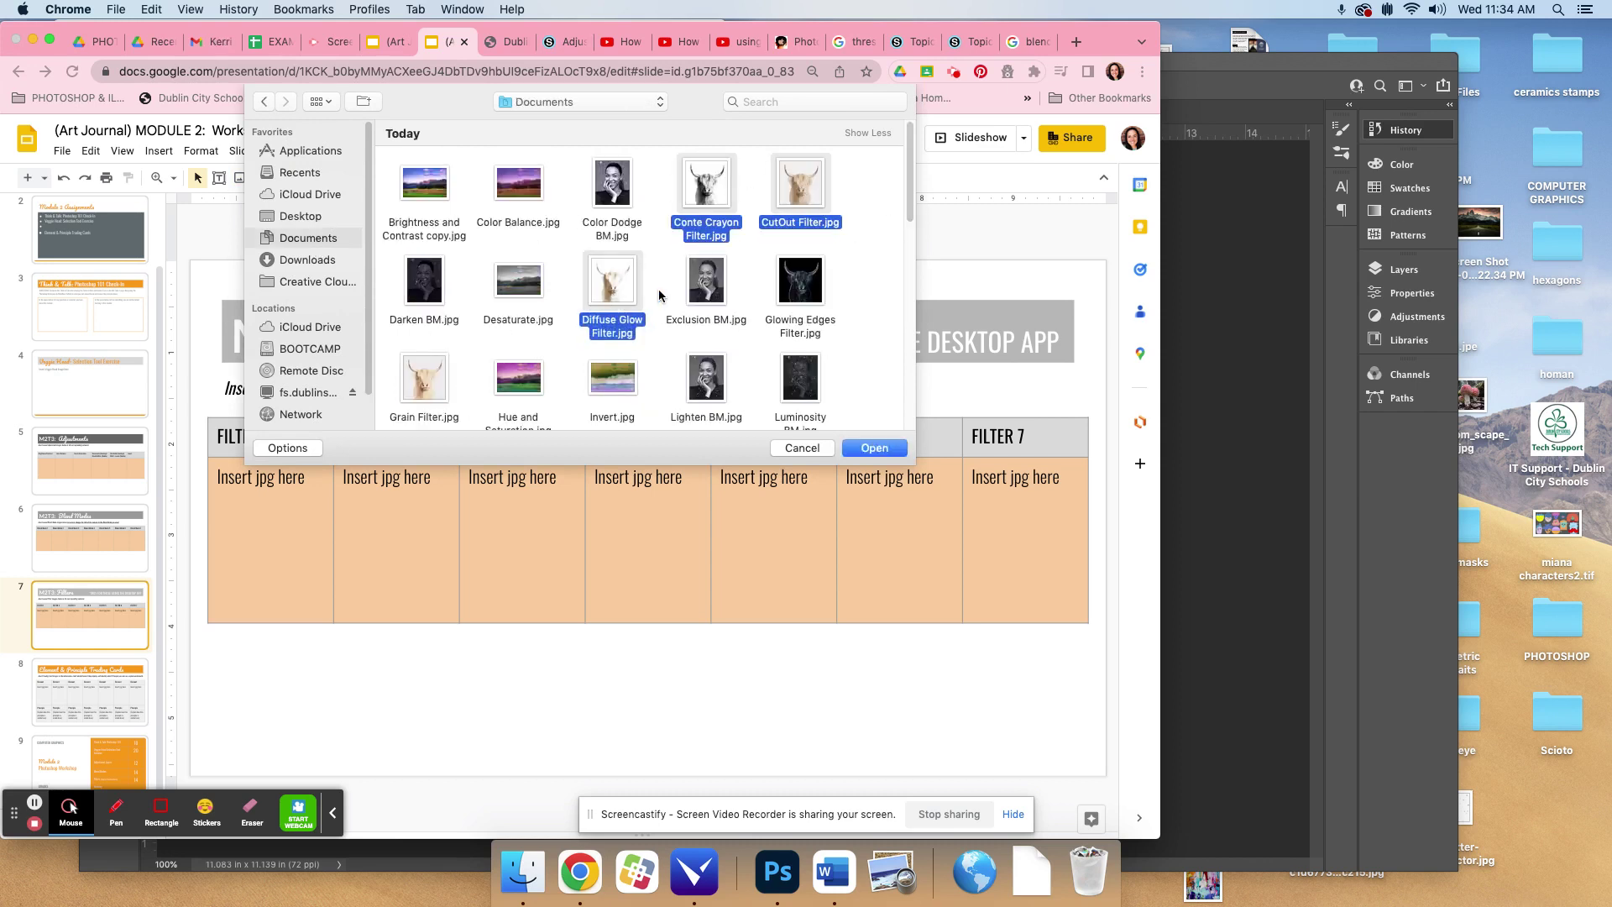
scroll(659, 296, down, 3)
super+click(424, 286)
super+click(426, 380)
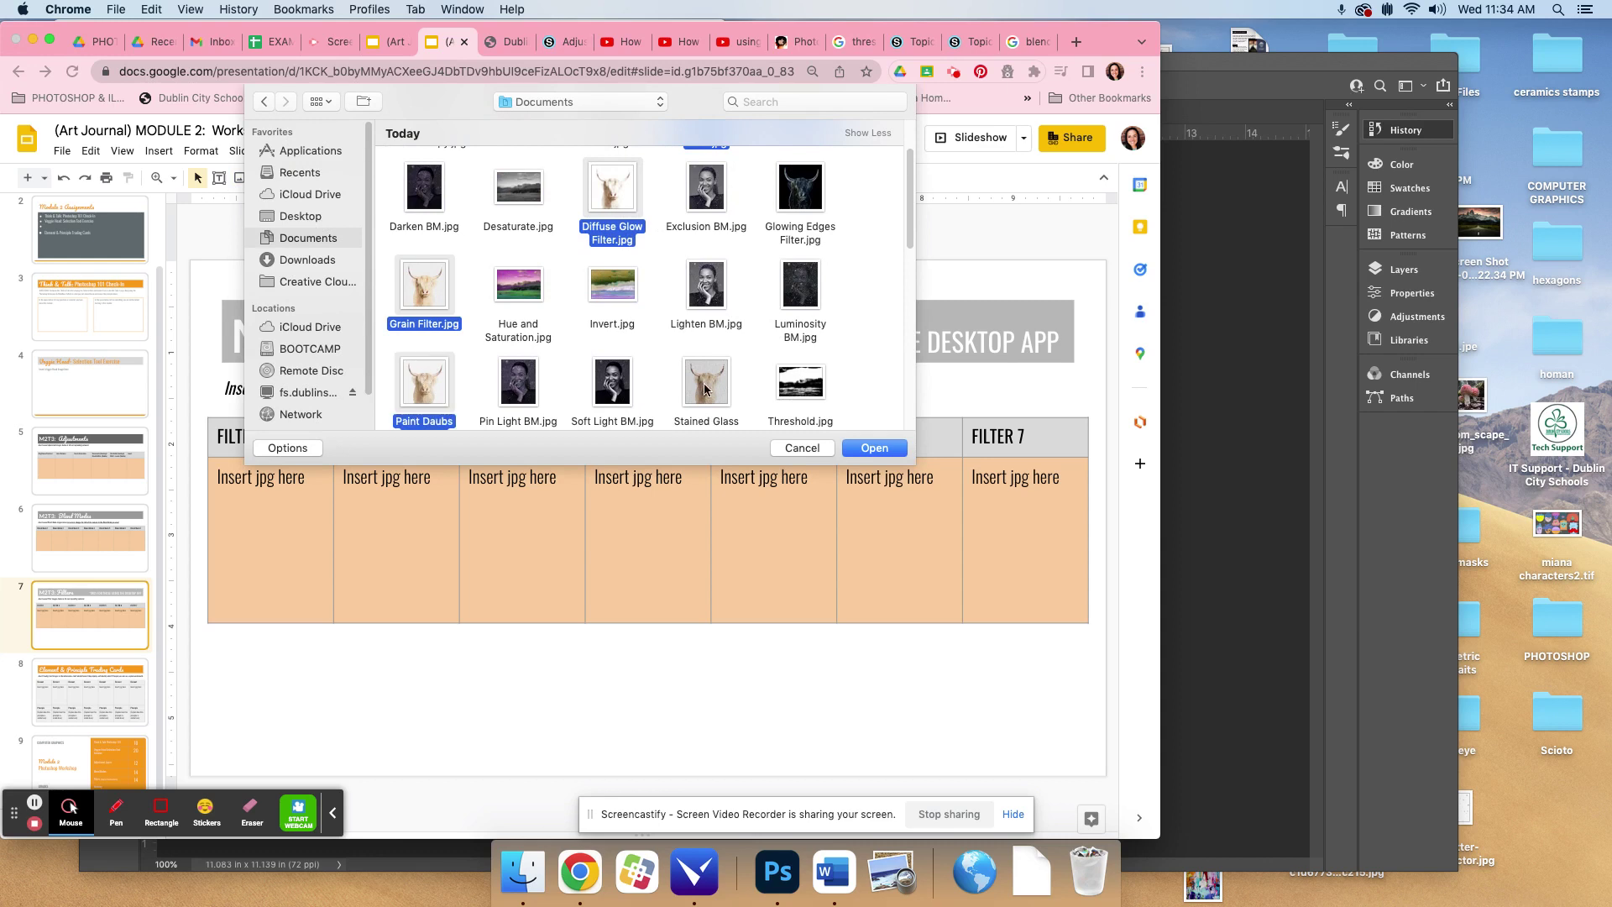
super+click(705, 389)
scroll(713, 369, down, 5)
scroll(803, 312, up, 5)
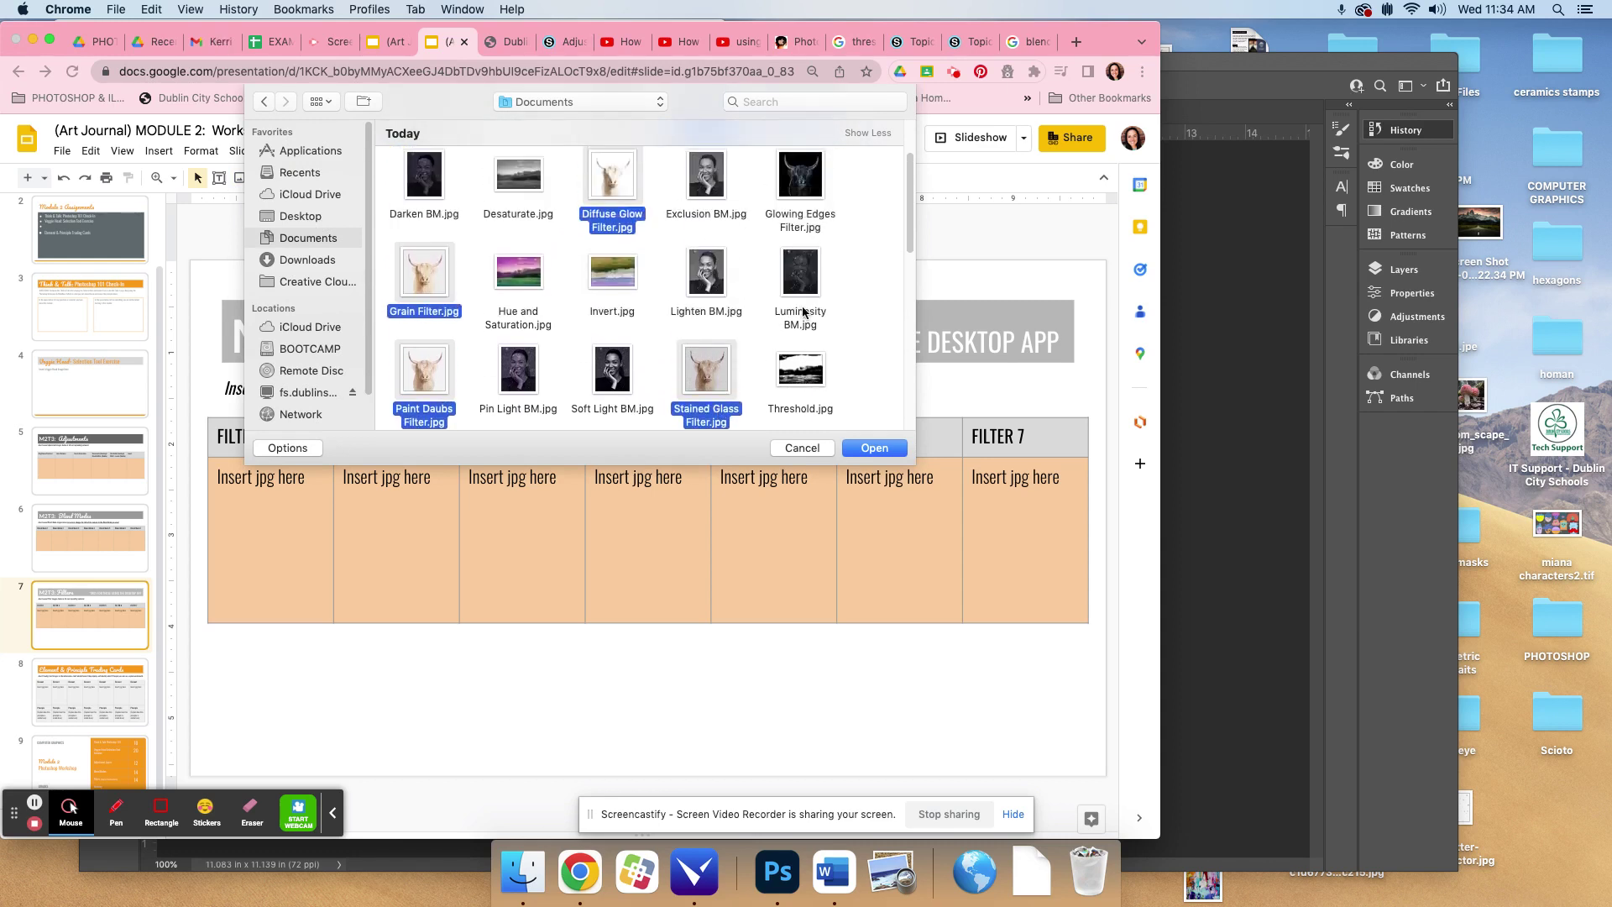
scroll(804, 312, up, 3)
super+click(819, 290)
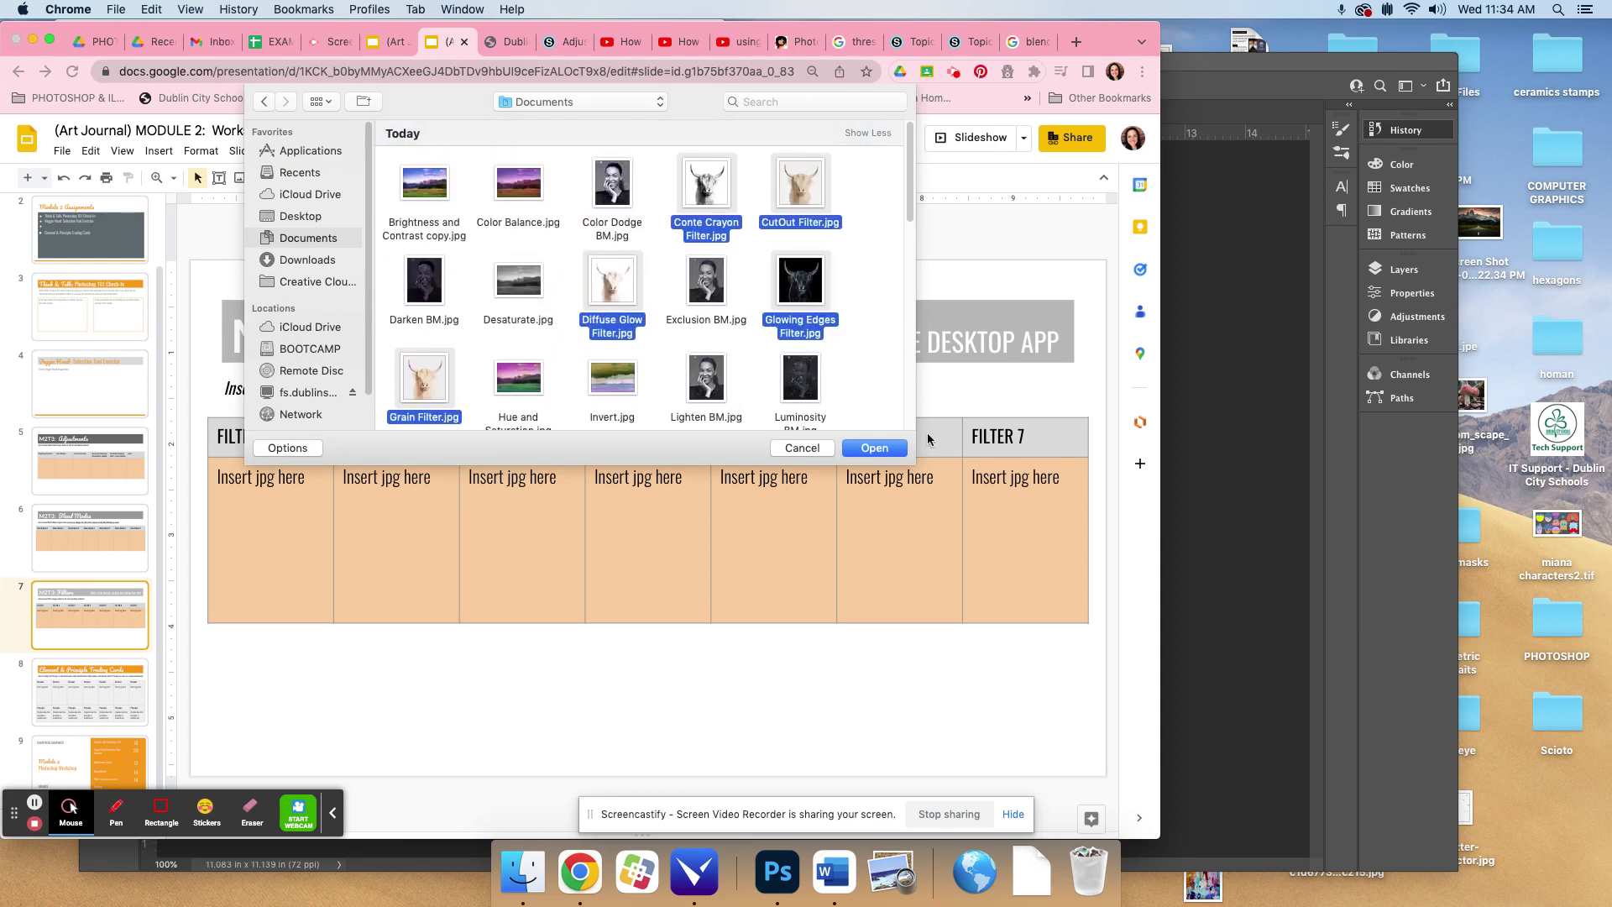
click(873, 448)
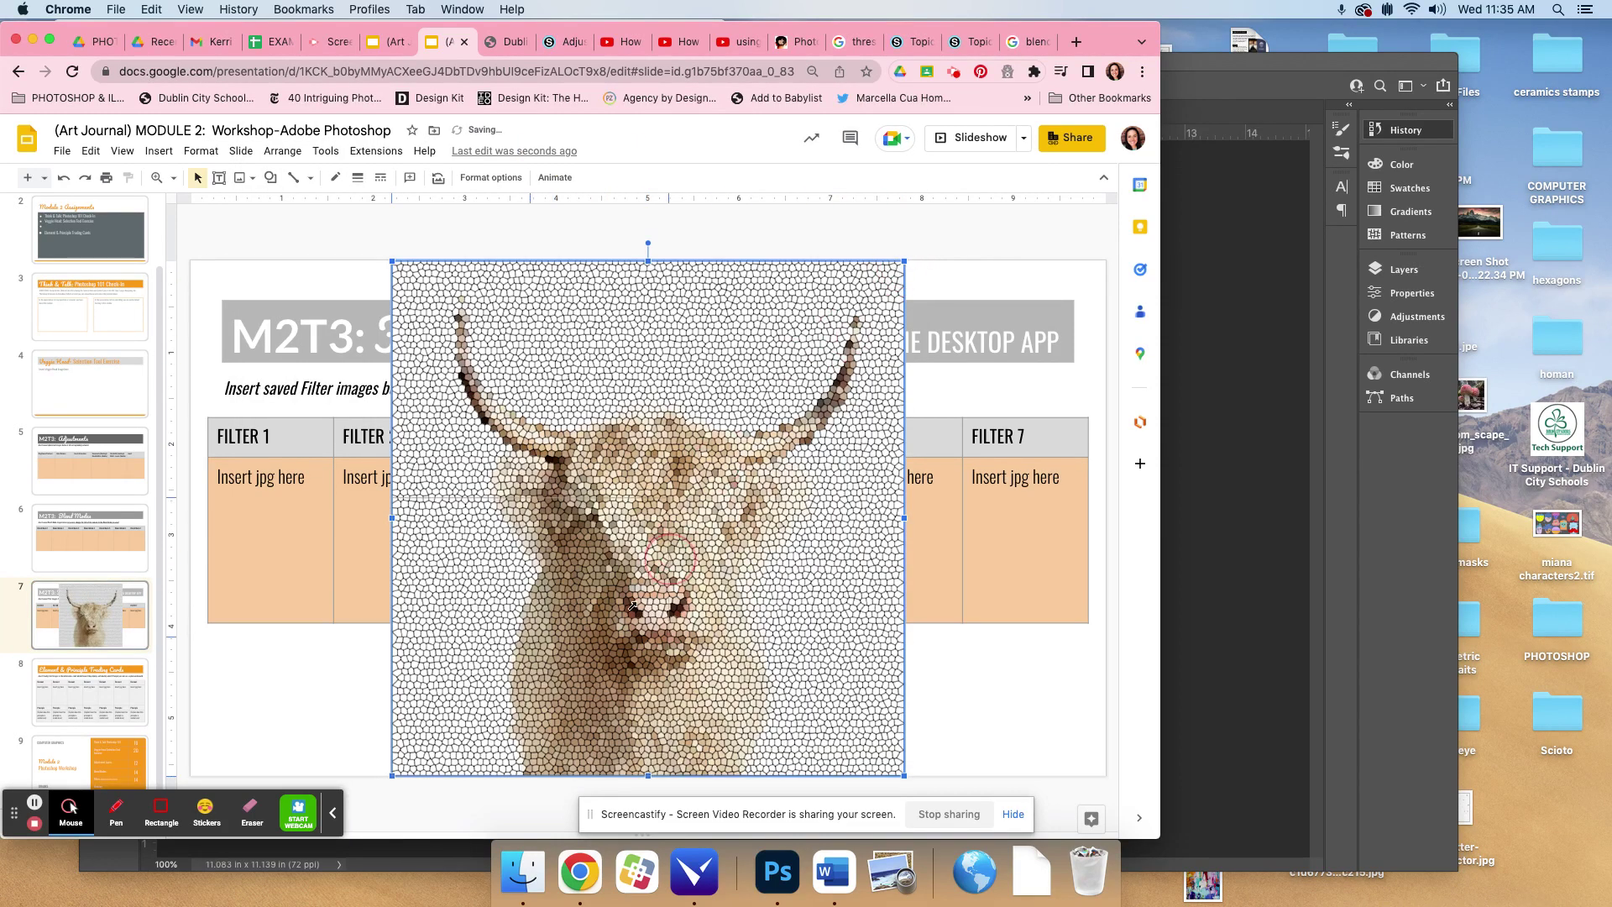
- Shrink the stacked cow images together and fit them inside the Filter 1 column below its placeholder text
click(548, 711)
drag(549, 712, 535, 722)
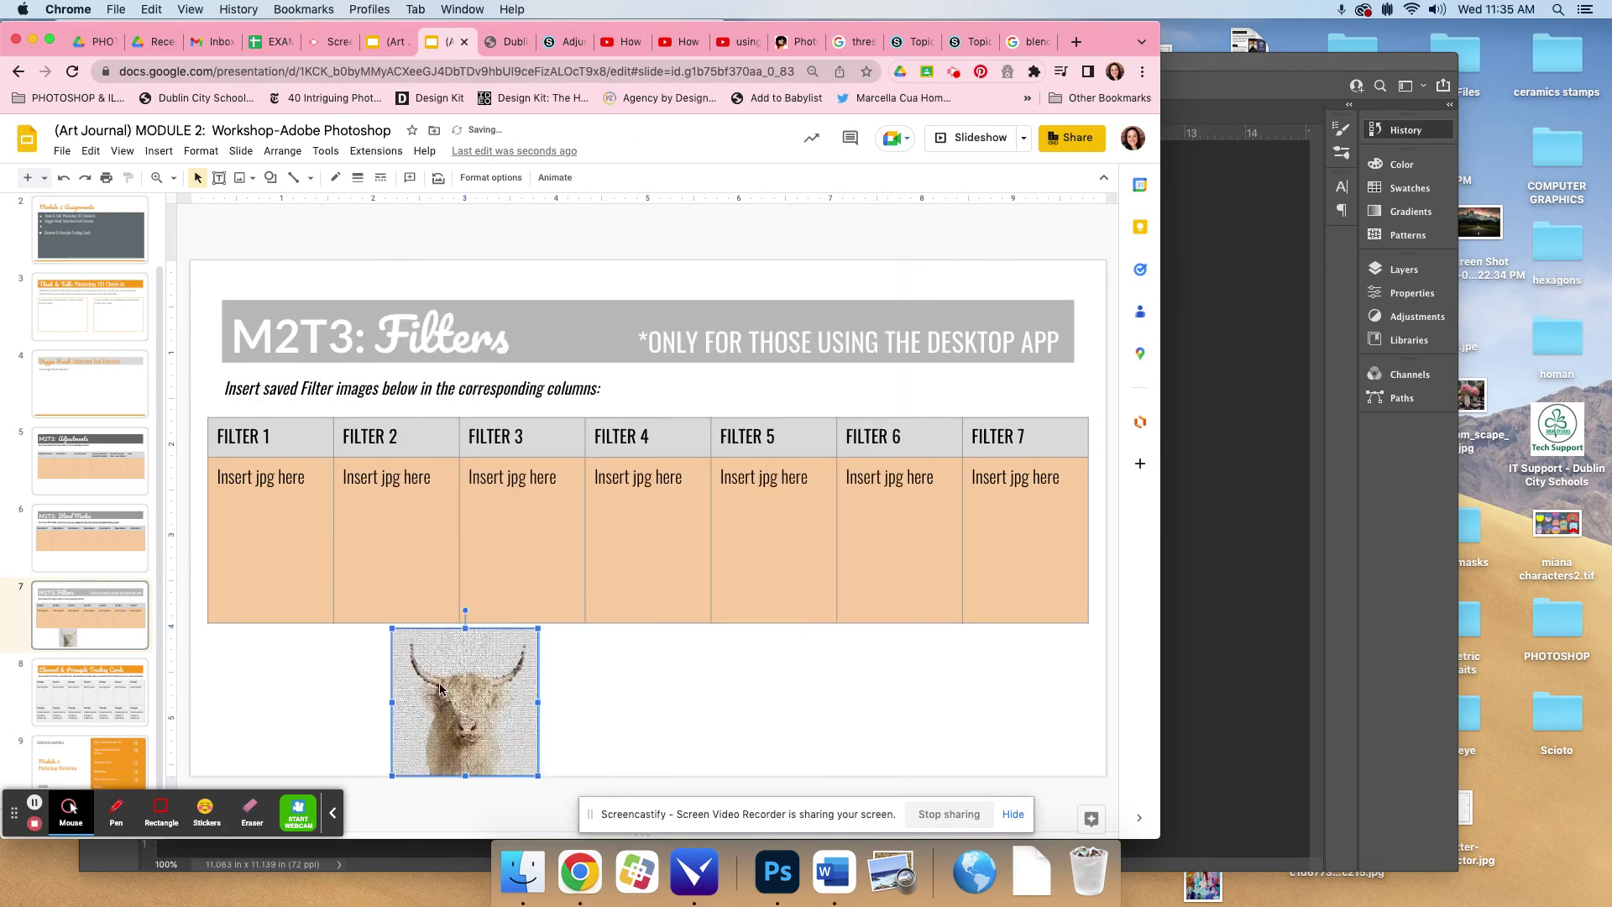
drag(439, 689, 269, 531)
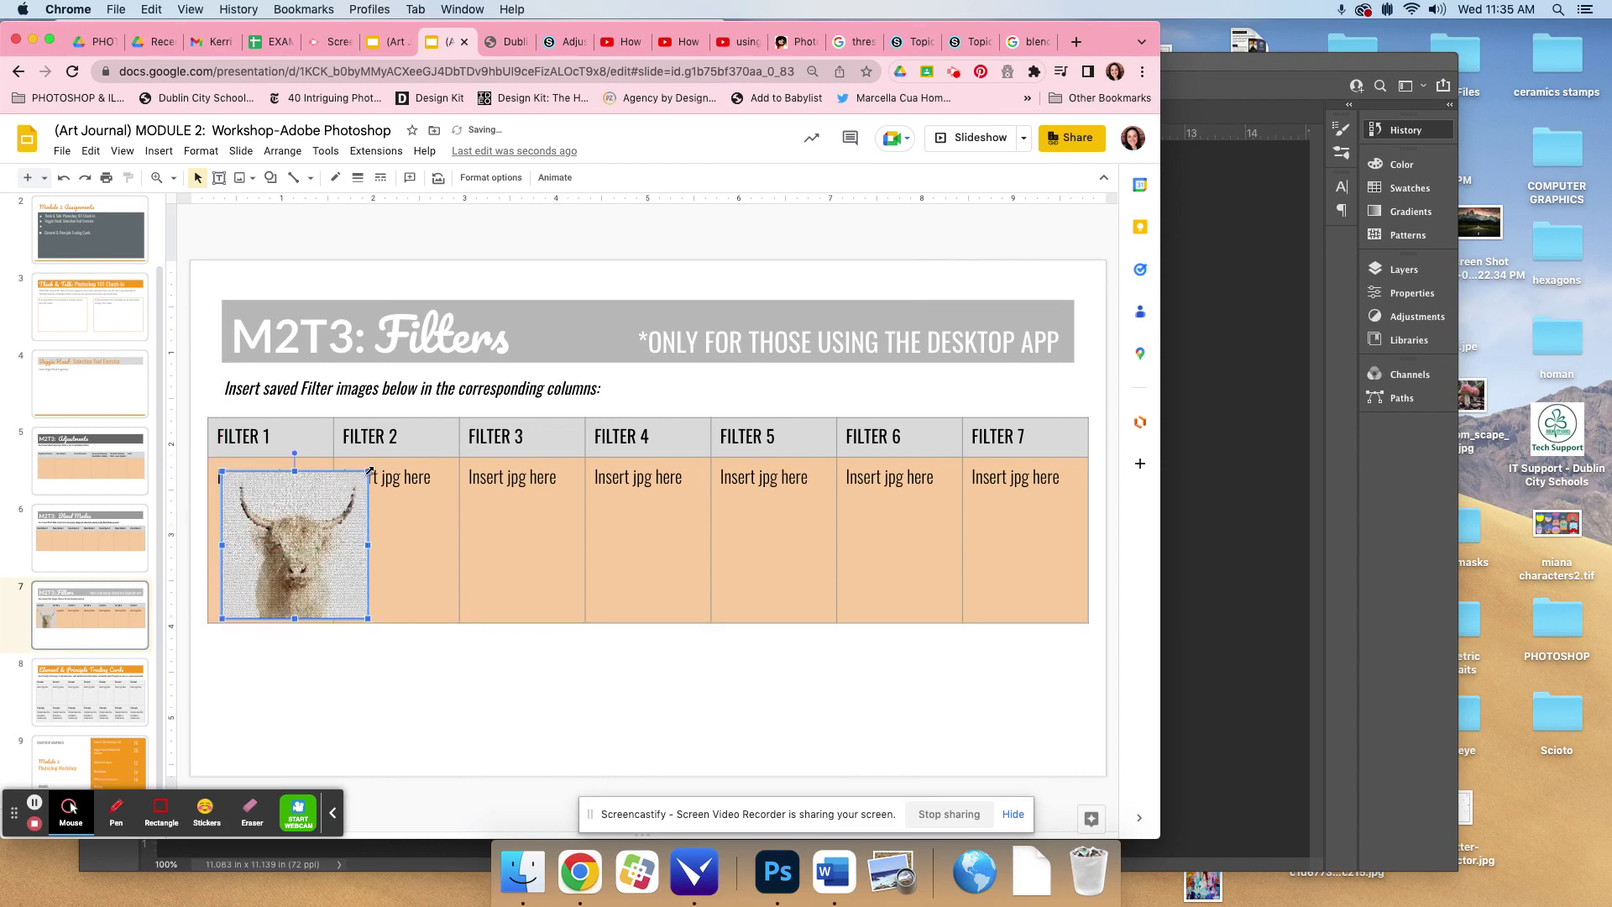
drag(369, 472, 287, 536)
click(286, 551)
drag(270, 604, 272, 626)
- Move the Stained Glass, Paint Daubs and Grain images into the Filter 7, Filter 6 and Filter 5 columns respectively
drag(279, 569, 1020, 546)
drag(284, 551, 861, 569)
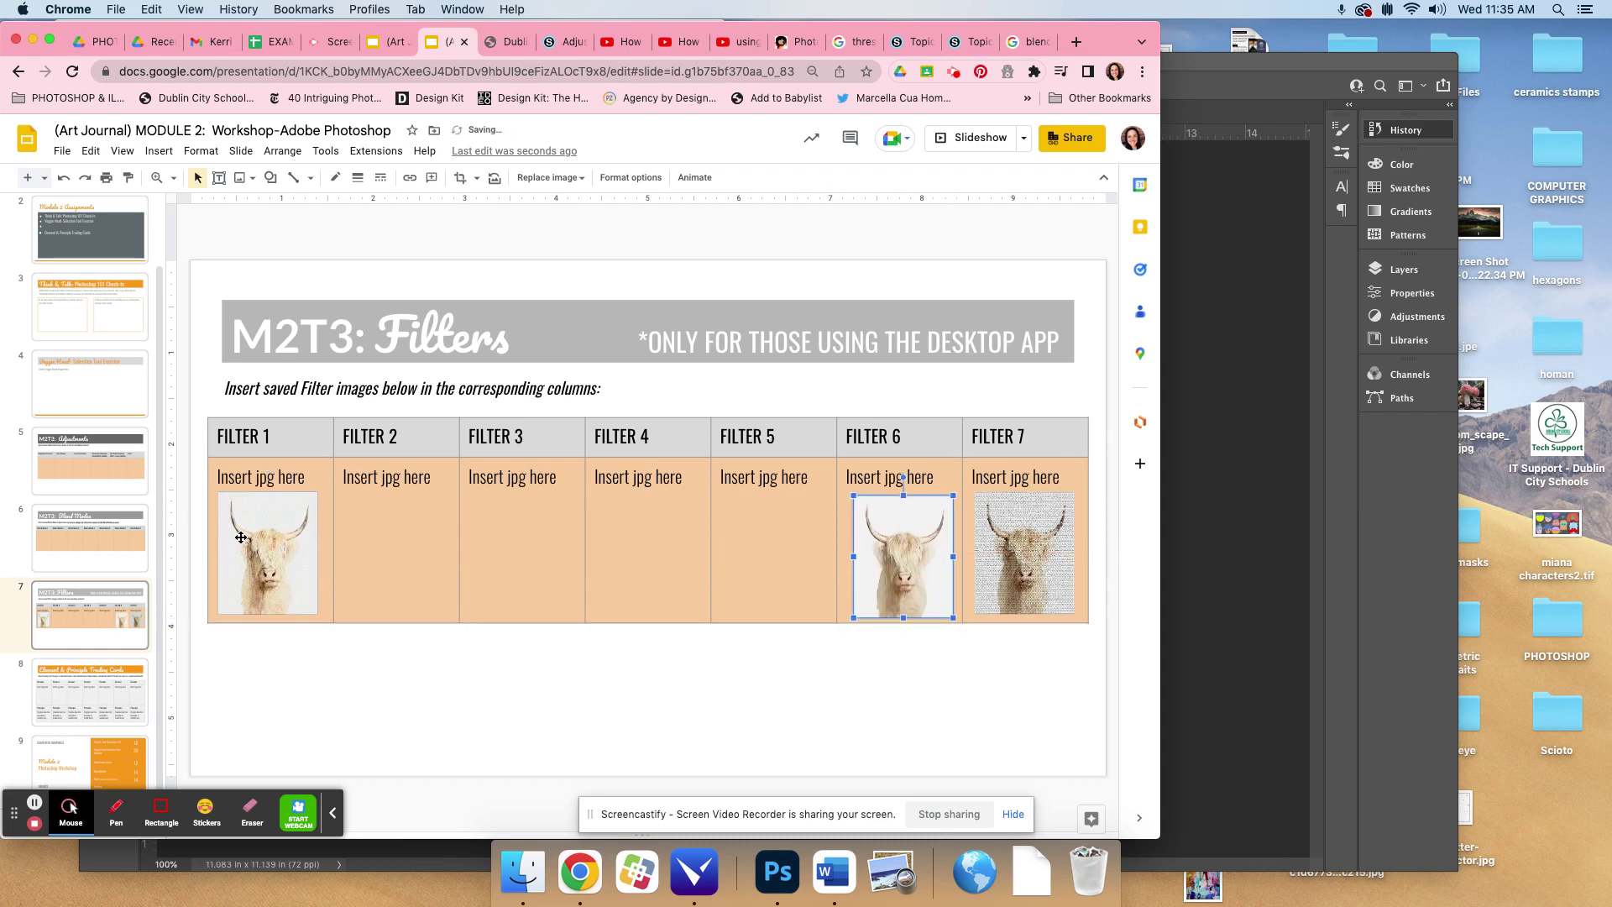
drag(241, 537, 760, 537)
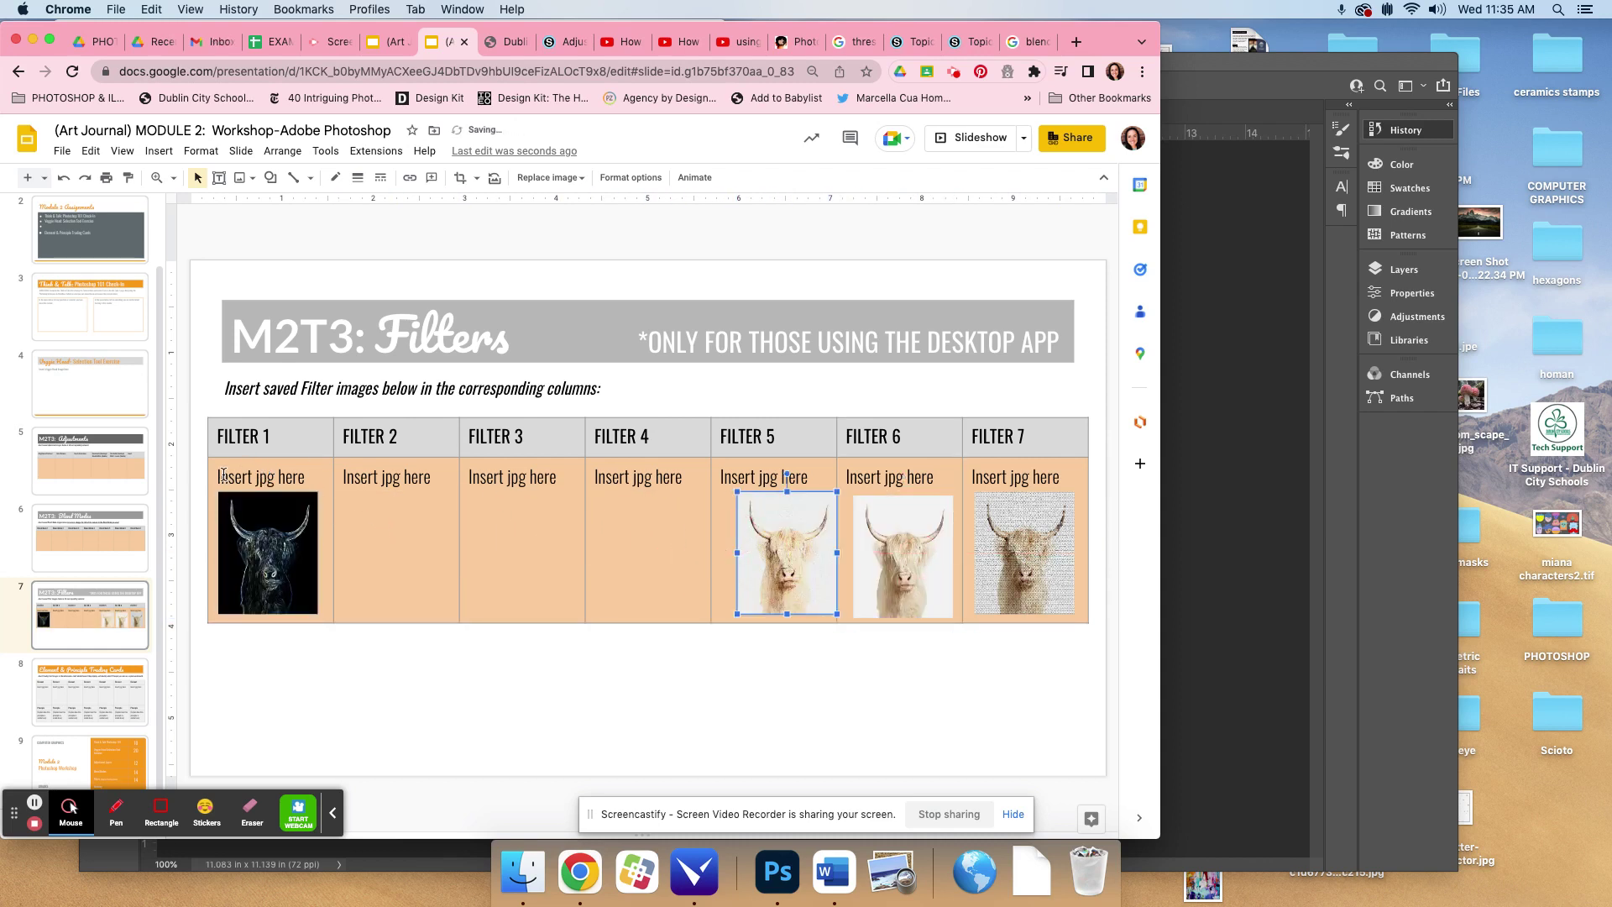
- Delete the "Insert jpg here" placeholder text from all seven filter columns
drag(223, 476, 698, 469)
click(1066, 485)
key(BackSpace)
click(933, 477)
key(BackSpace)
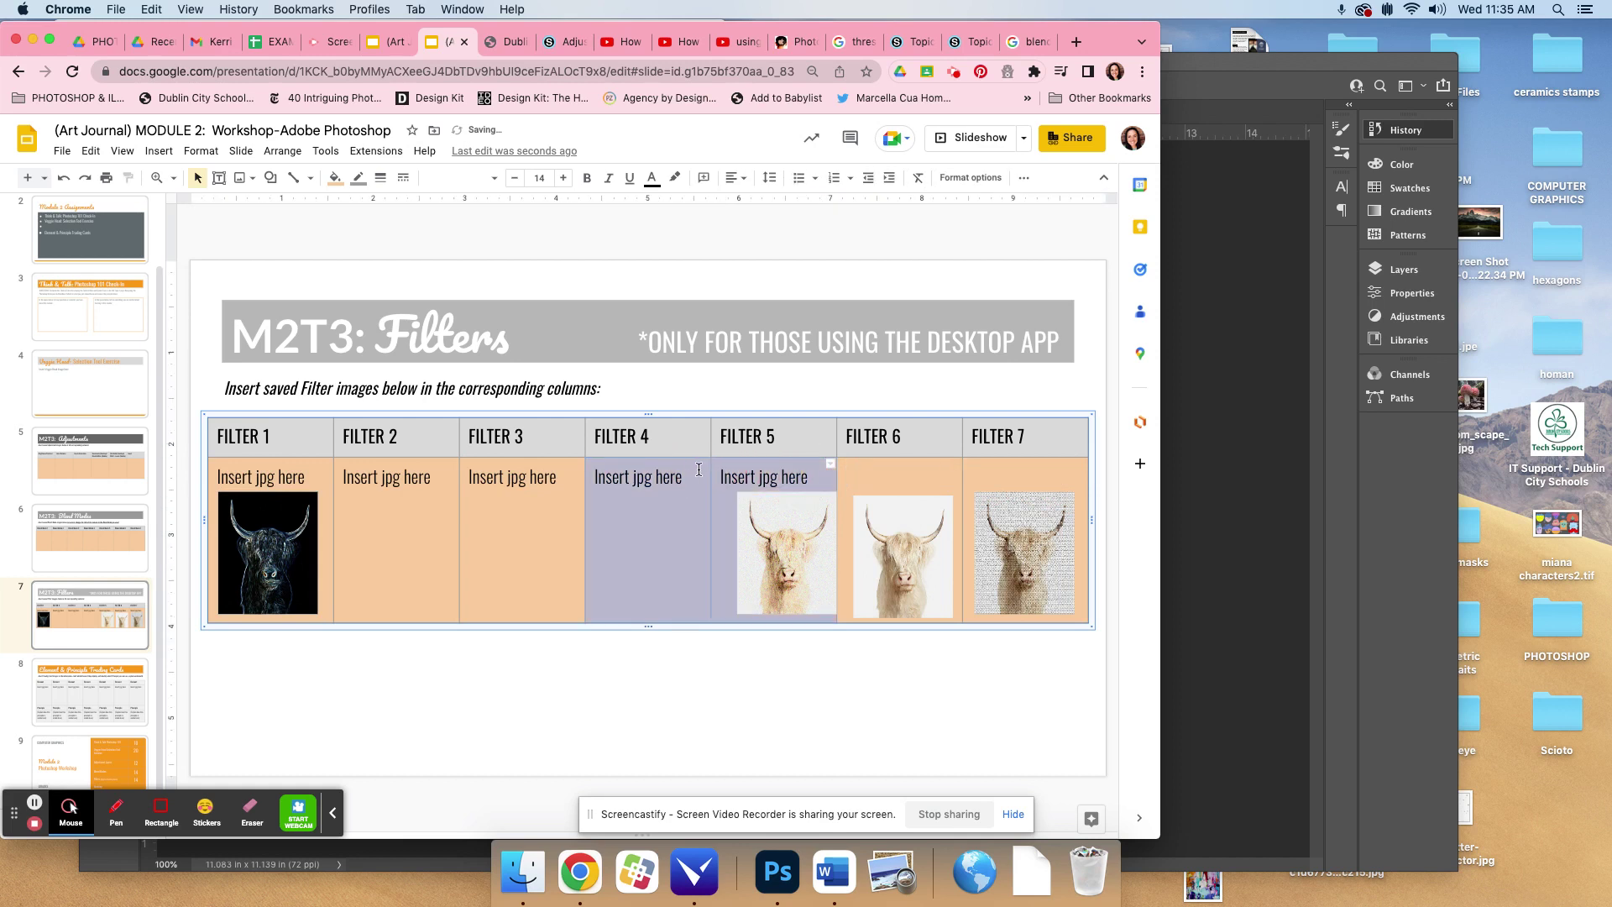
drag(808, 476, 773, 477)
key(BackSpace)
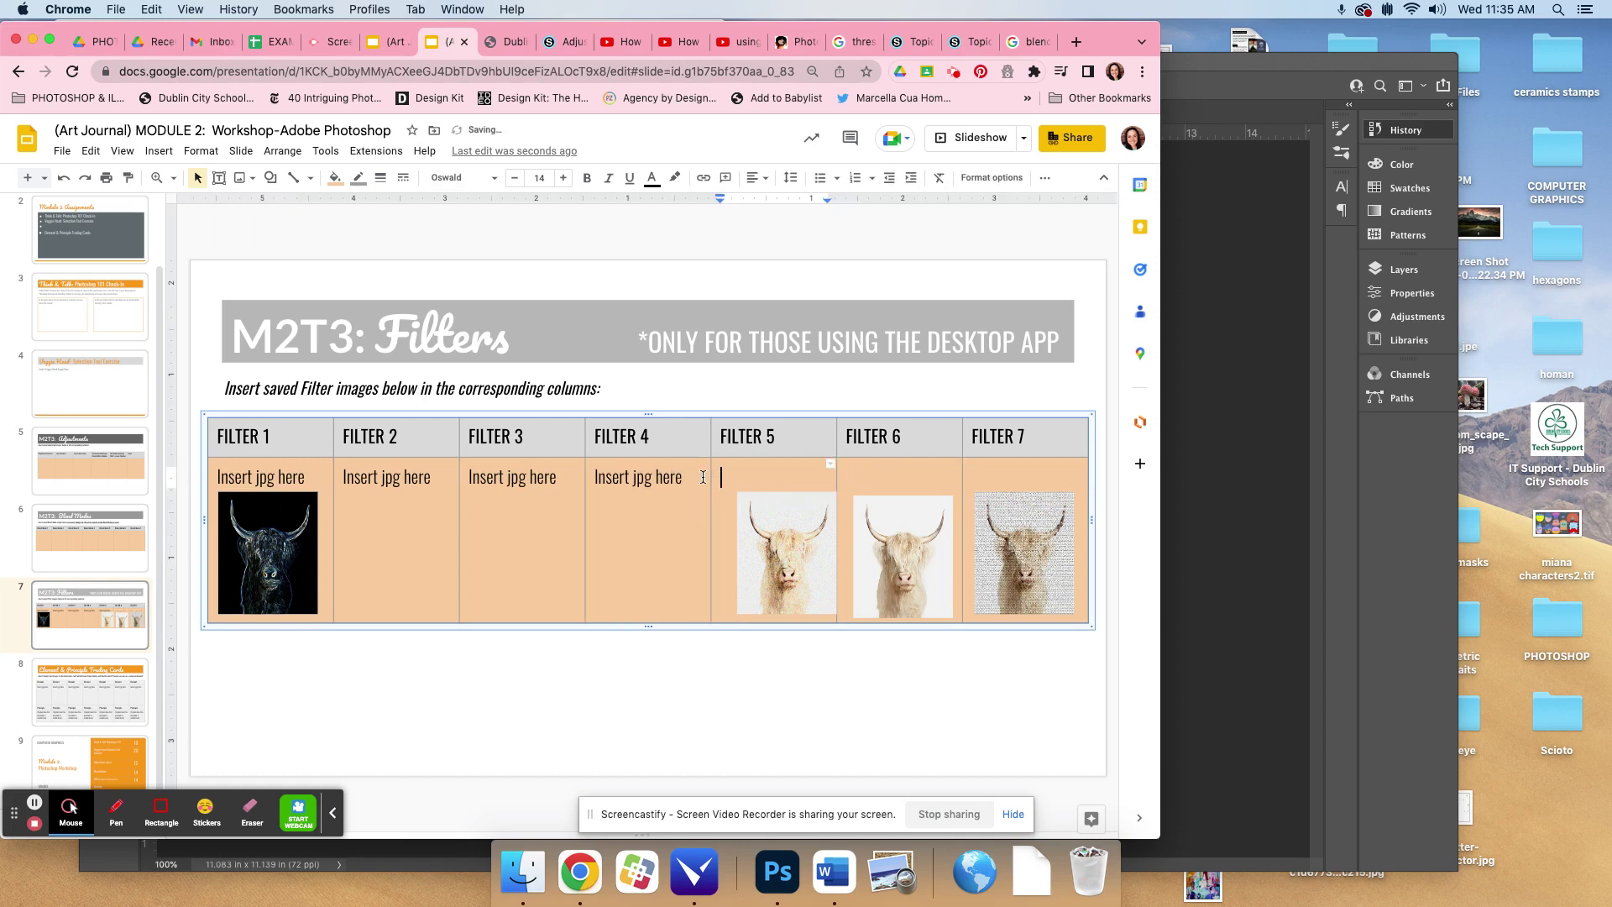
drag(684, 477, 432, 472)
key(BackSpace)
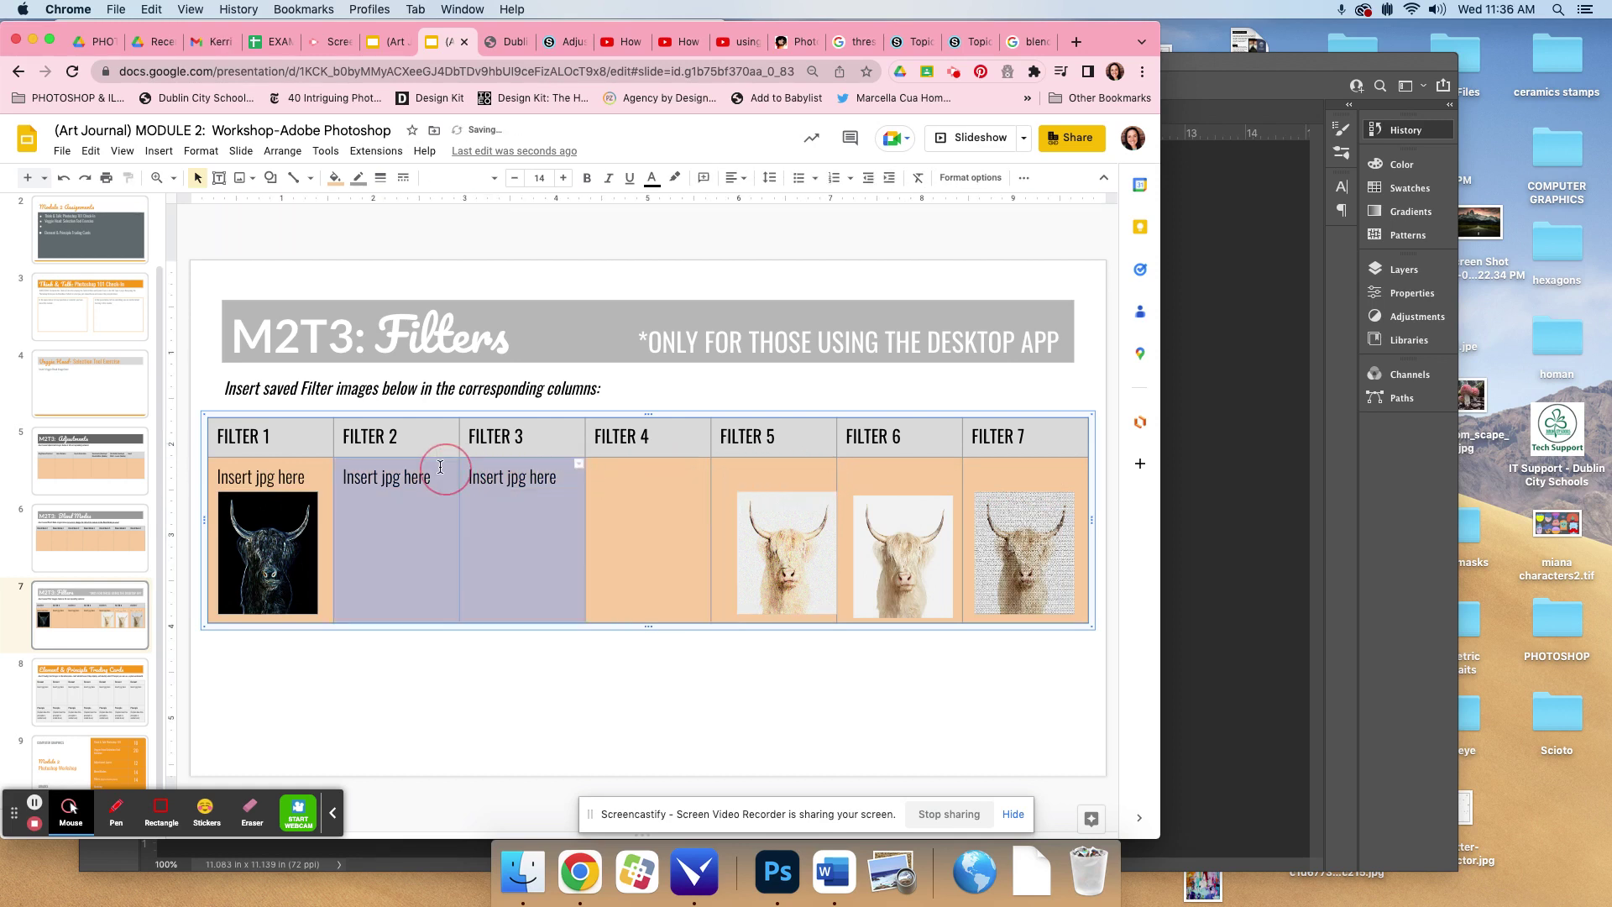
drag(559, 478, 215, 477)
key(BackSpace)
key(BackSpace)
key(BackSpace)
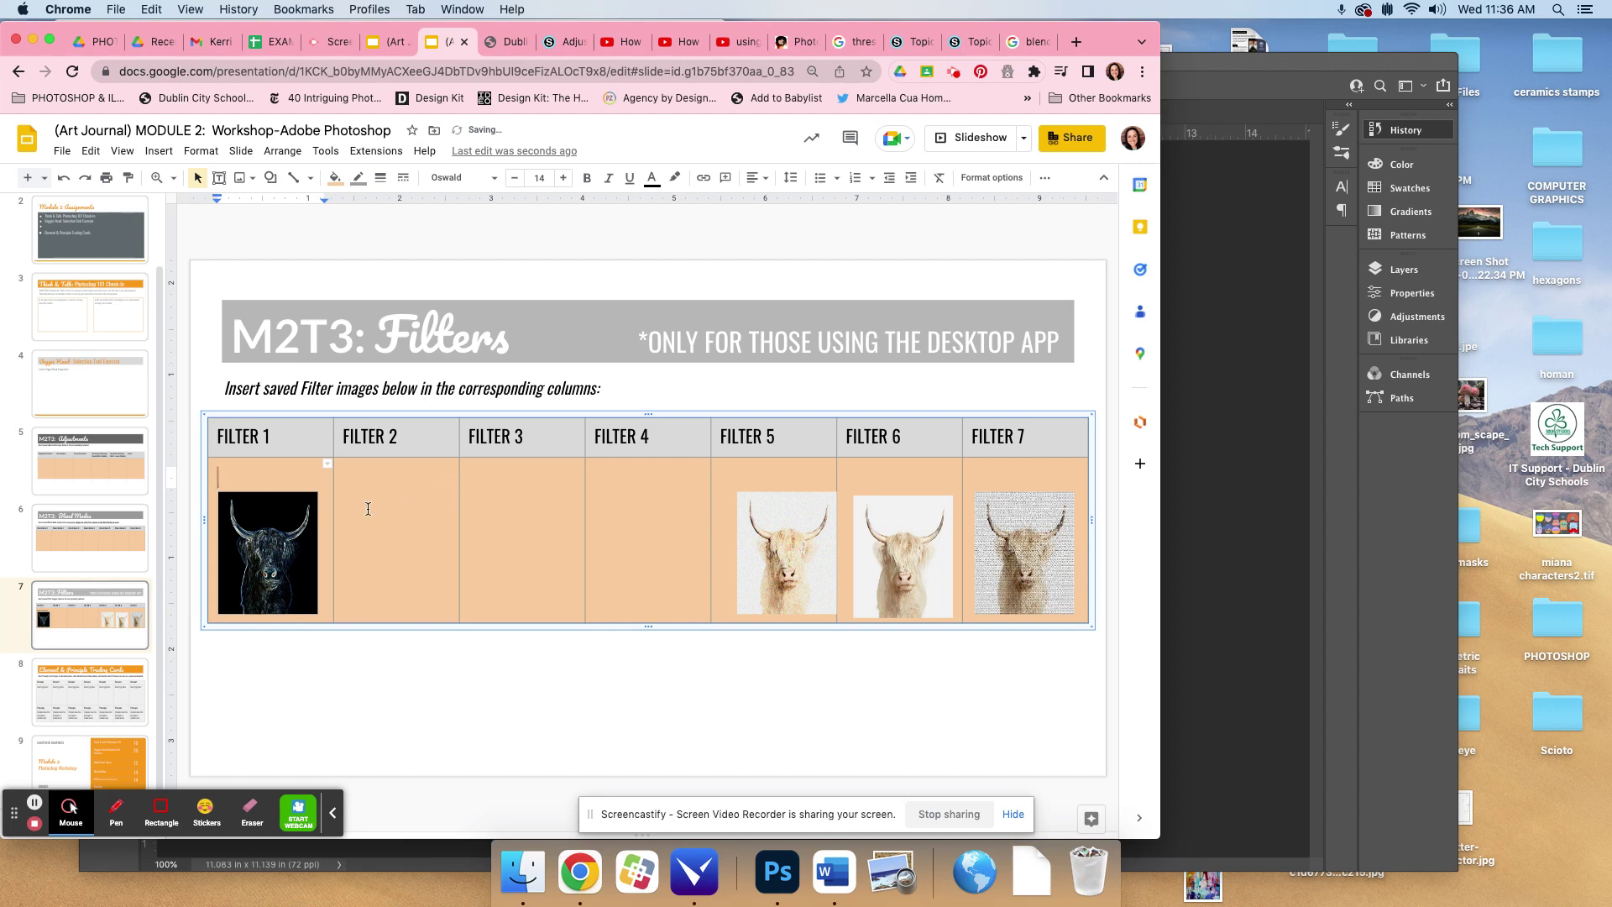
- Distribute the Glowing Edges, Diffuse Glow and CutOut images to the Filter 4, 3 and 2 columns, leaving Conte Crayon in Filter 1
click(484, 496)
click(280, 535)
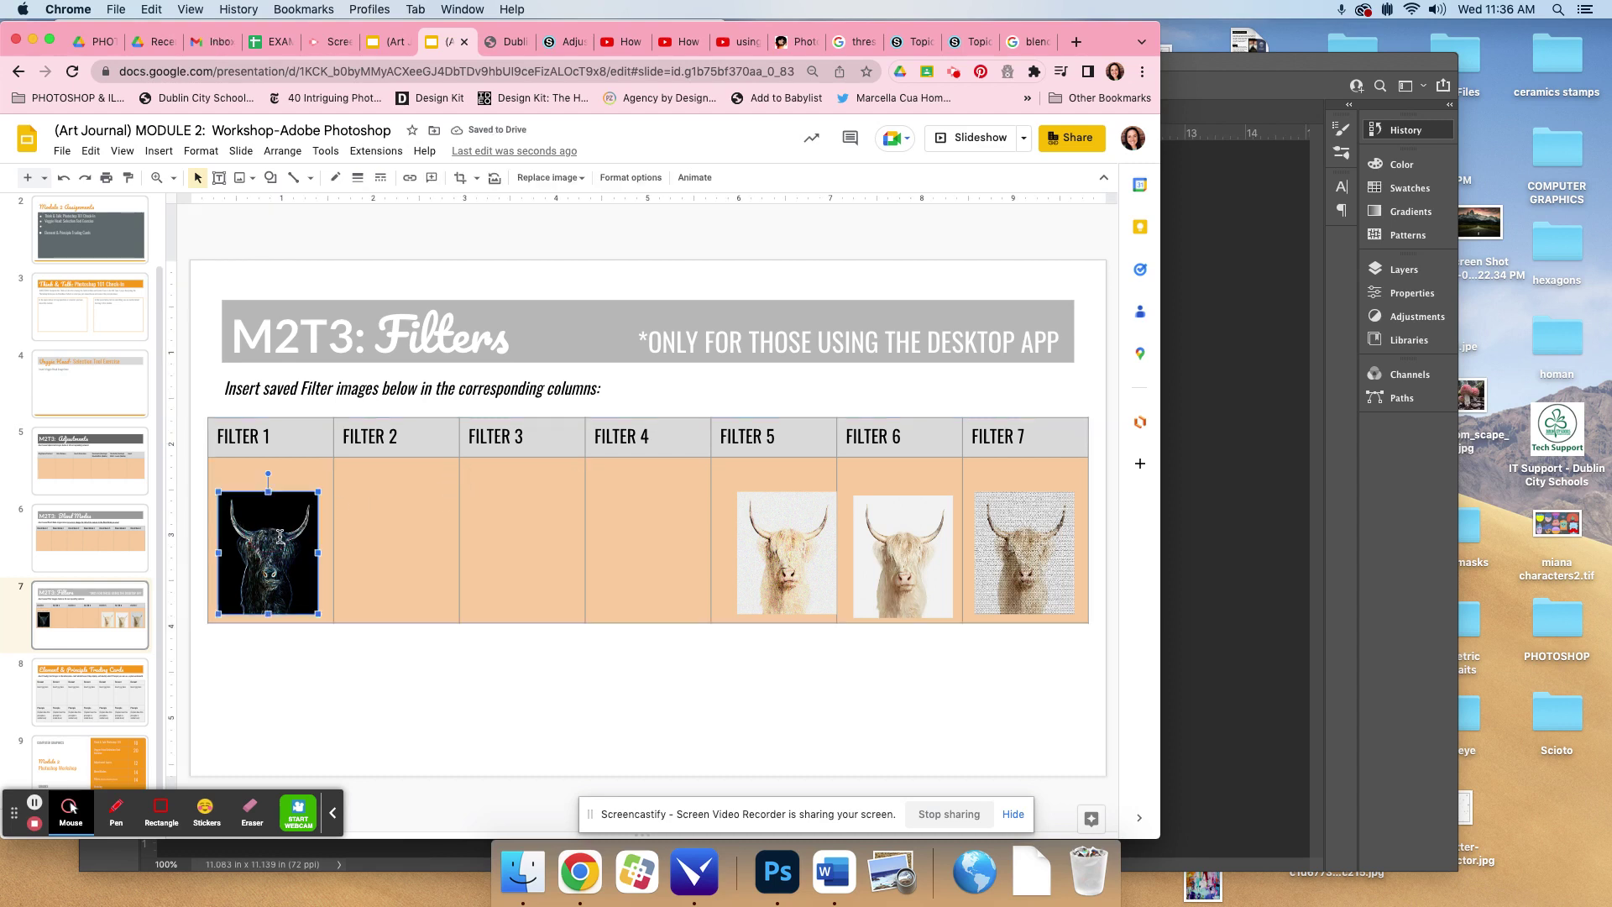
drag(288, 506, 666, 506)
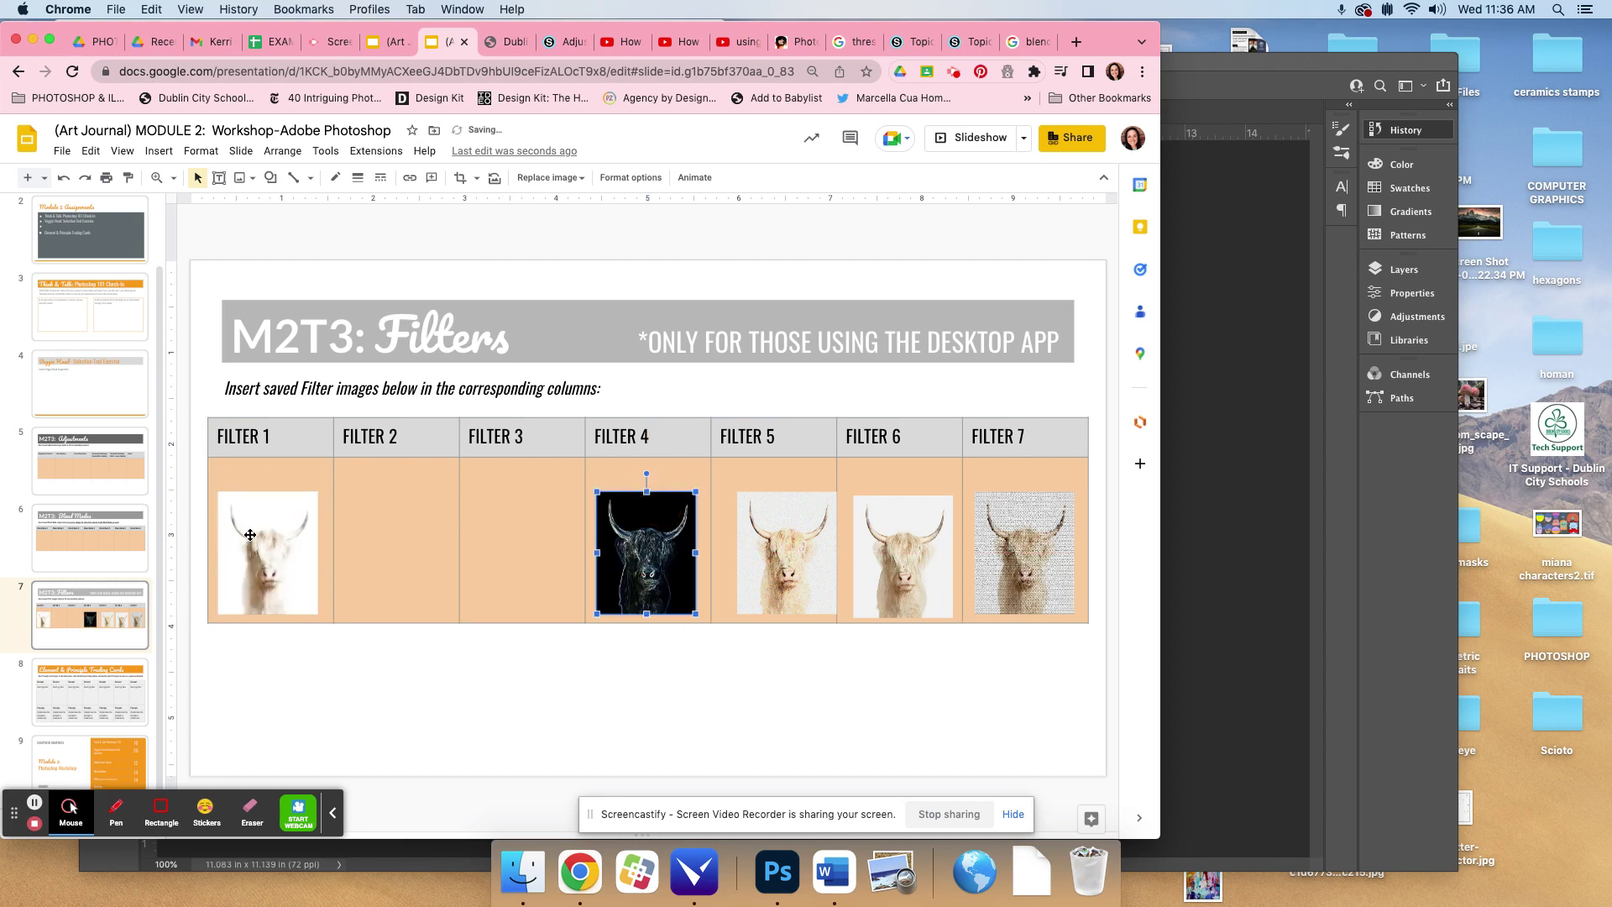
drag(250, 535, 390, 529)
click(277, 537)
- Align the images in the Filter 3 to Filter 7 columns in one even row, each within its own column
click(504, 536)
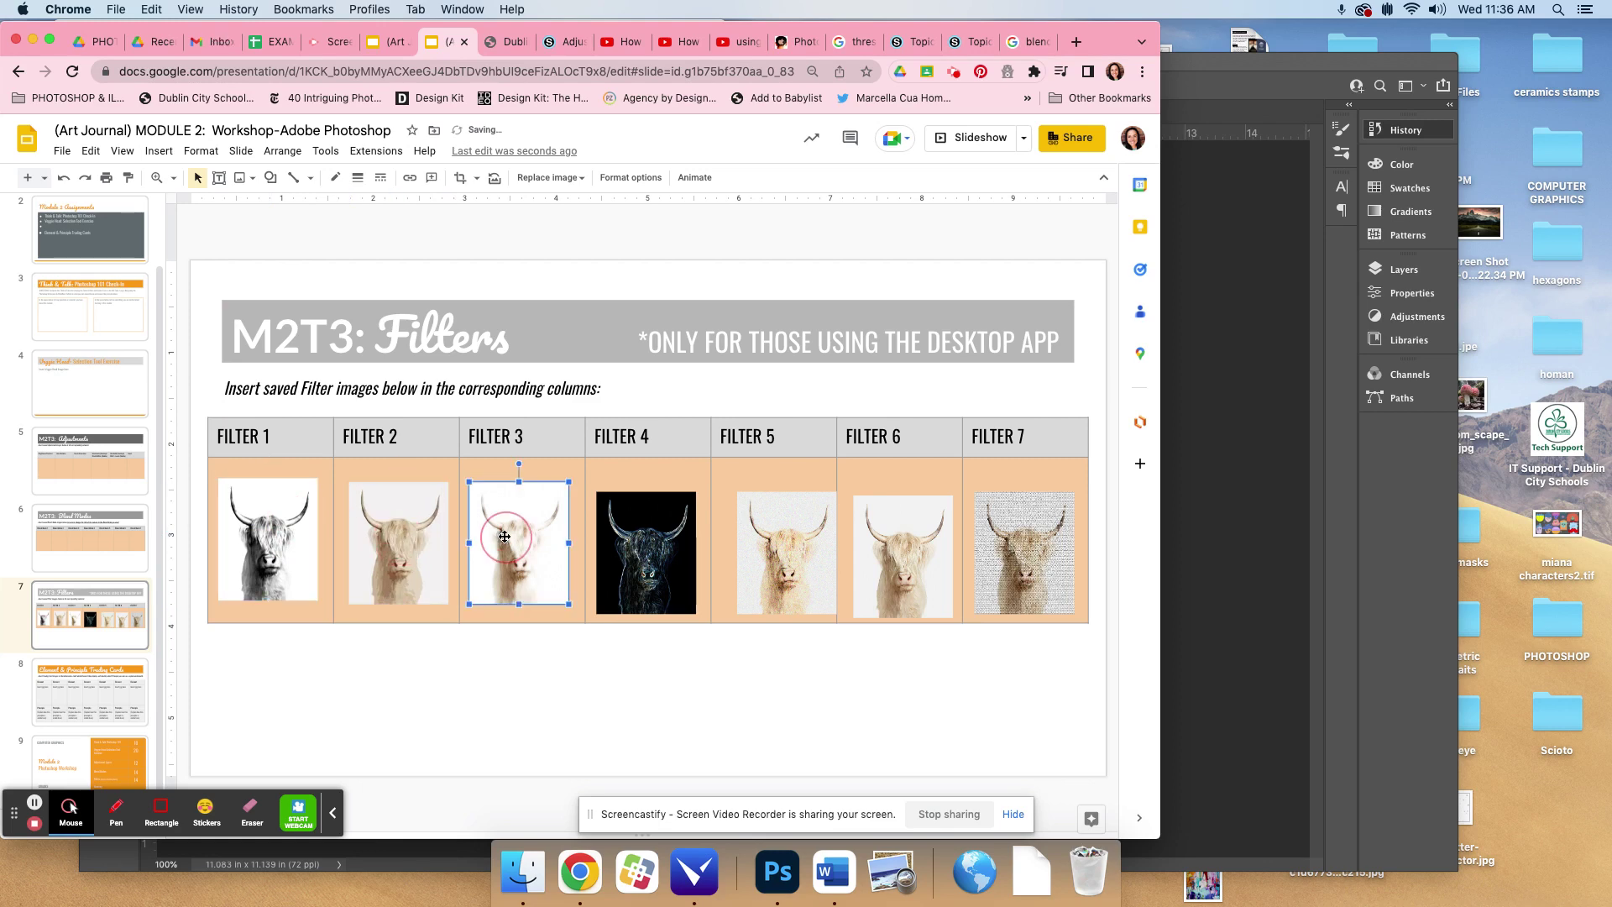
drag(622, 541, 626, 530)
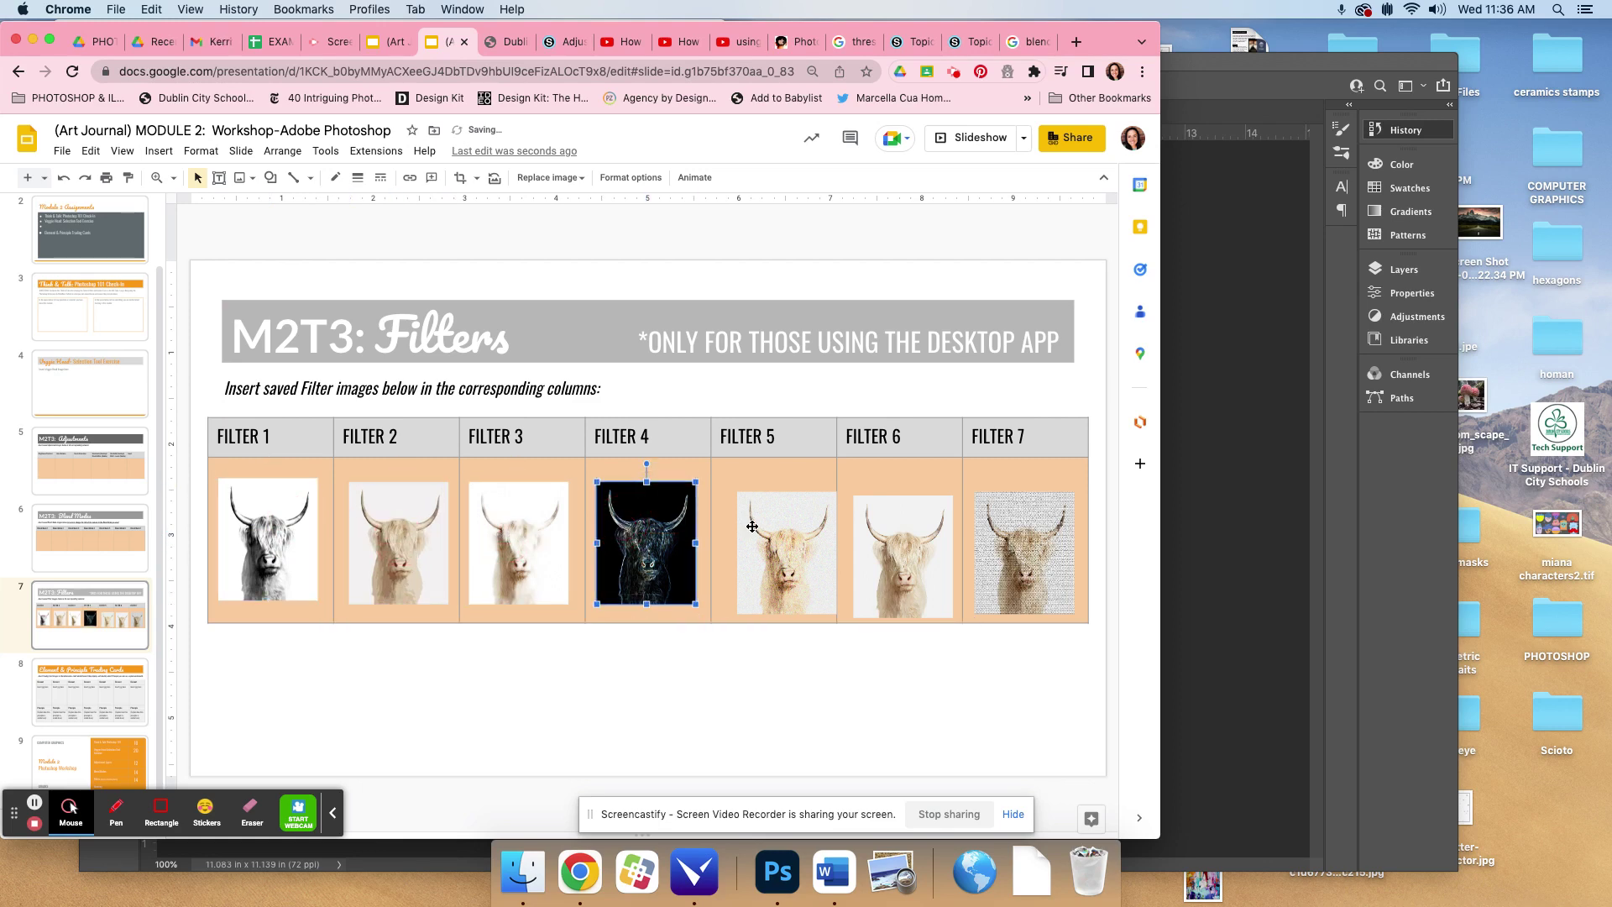
drag(752, 527, 739, 516)
click(892, 506)
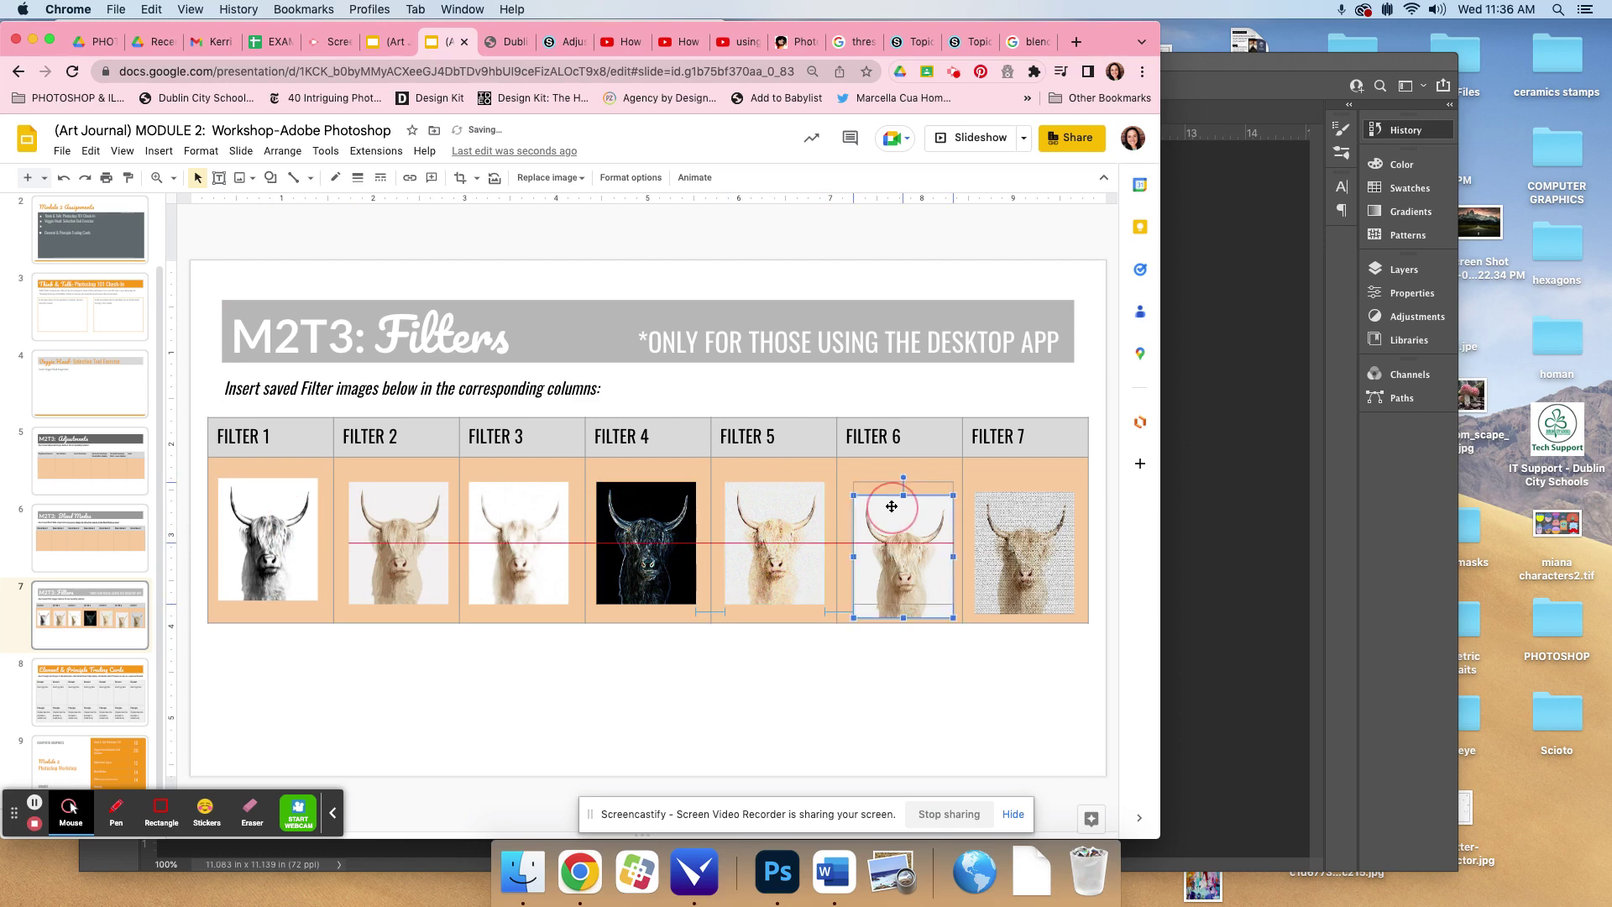
drag(891, 506, 891, 504)
drag(1019, 522, 1017, 512)
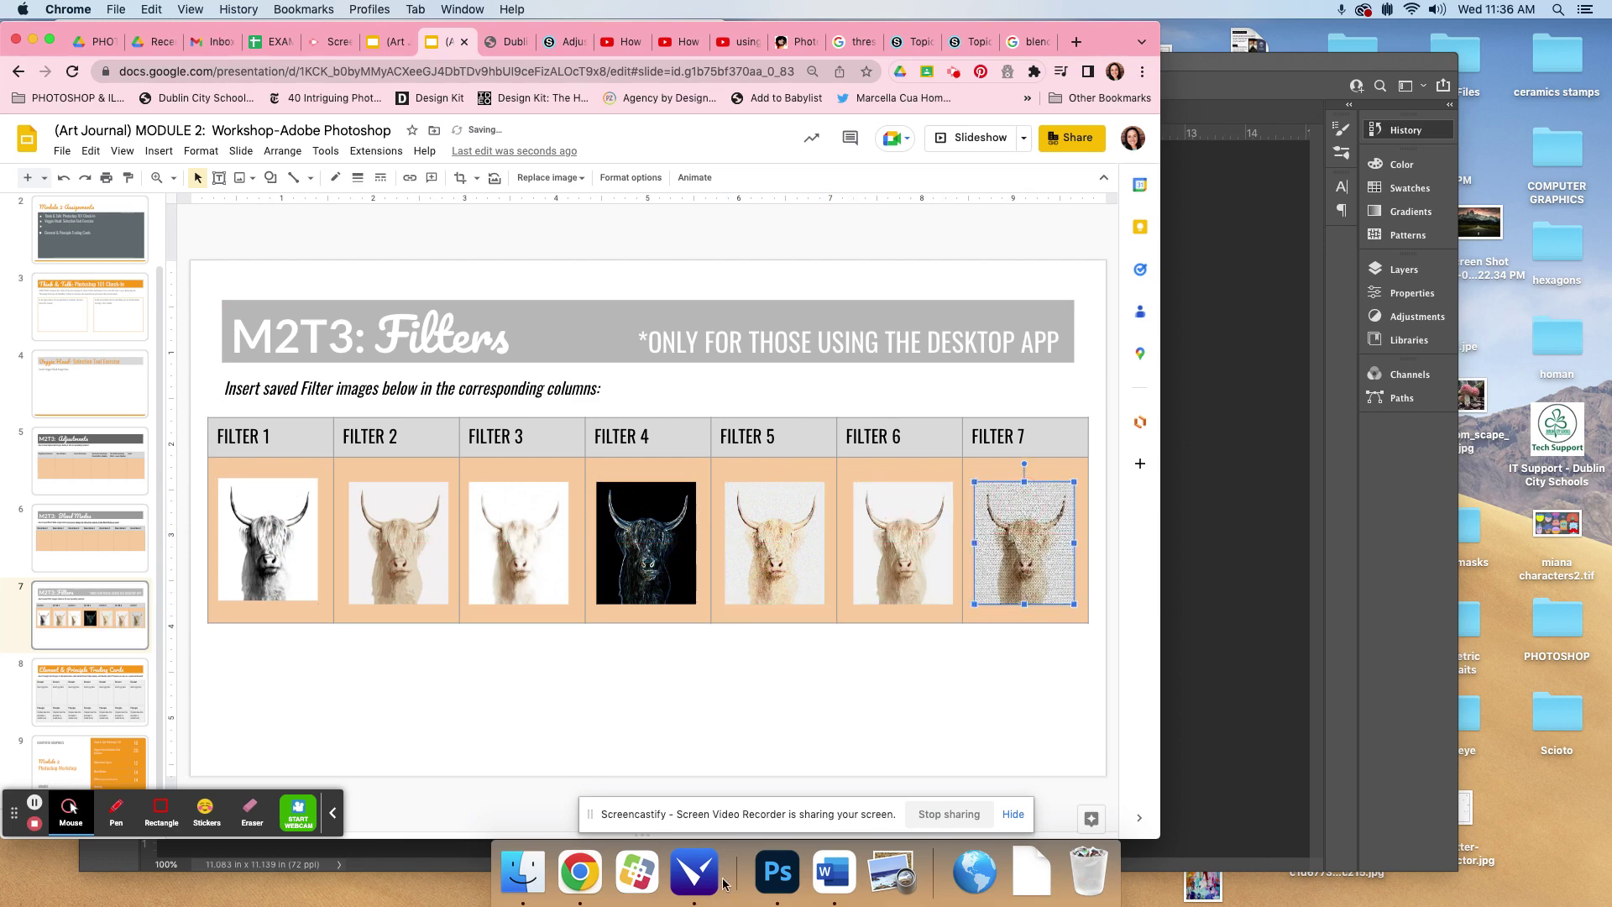
- Show the Documents folder in a Finder window beside the slides and return to the Filter 1 column header
click(522, 871)
drag(169, 34, 983, 42)
click(836, 236)
click(243, 446)
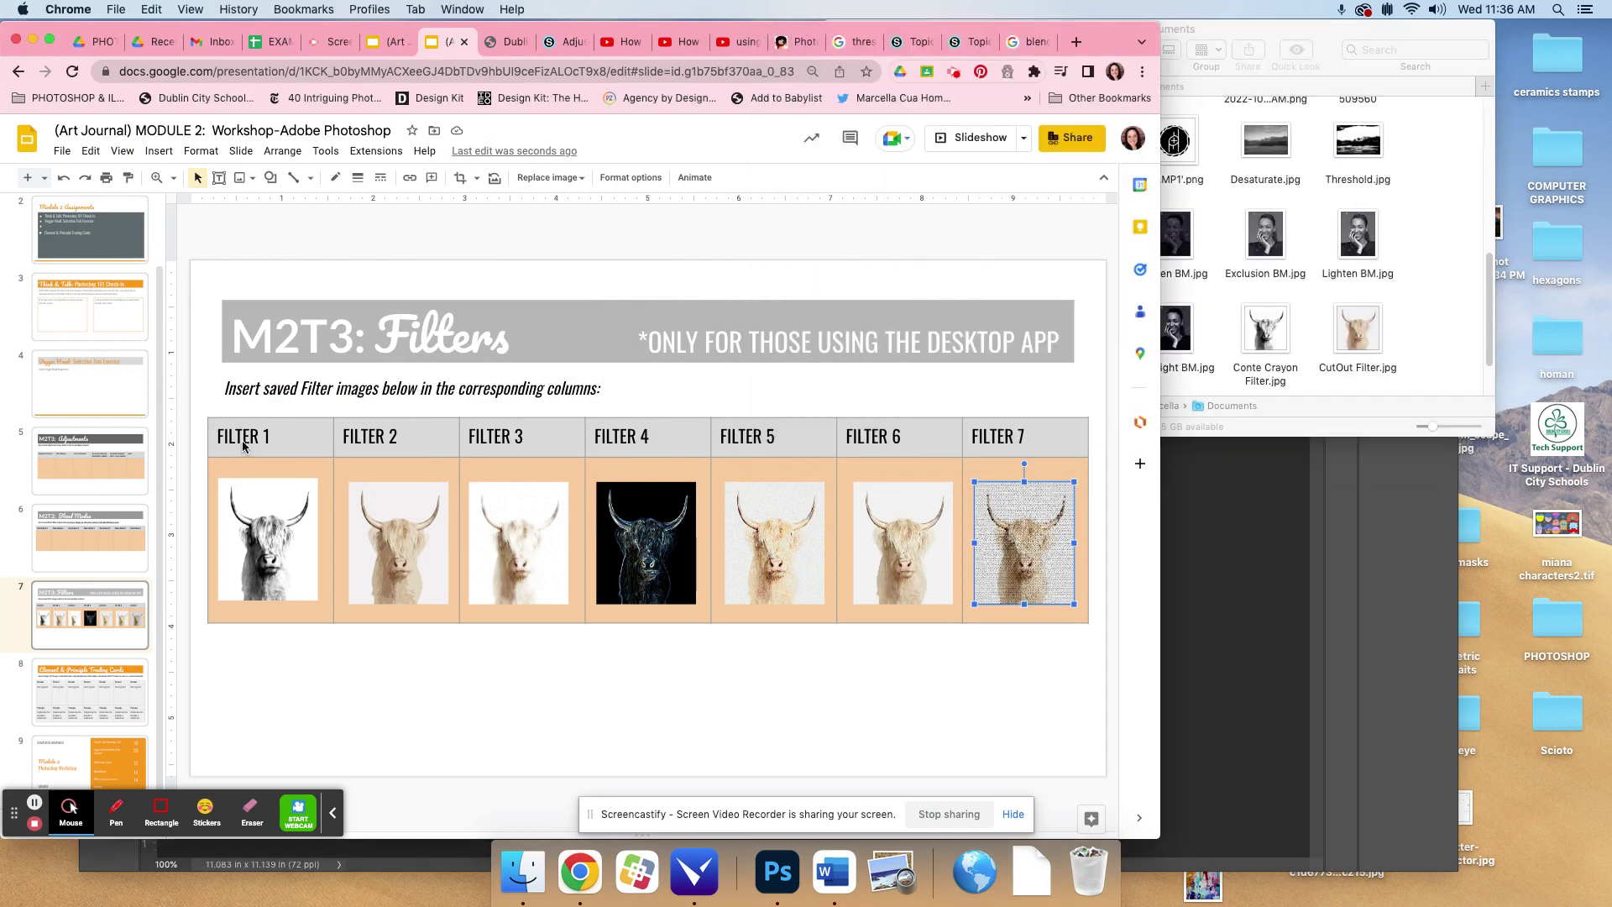
- Rename the first two column headers, FILTER 1 as "Conte Crayon" and FILTER 2 as "Cut Out"
double_click(243, 443)
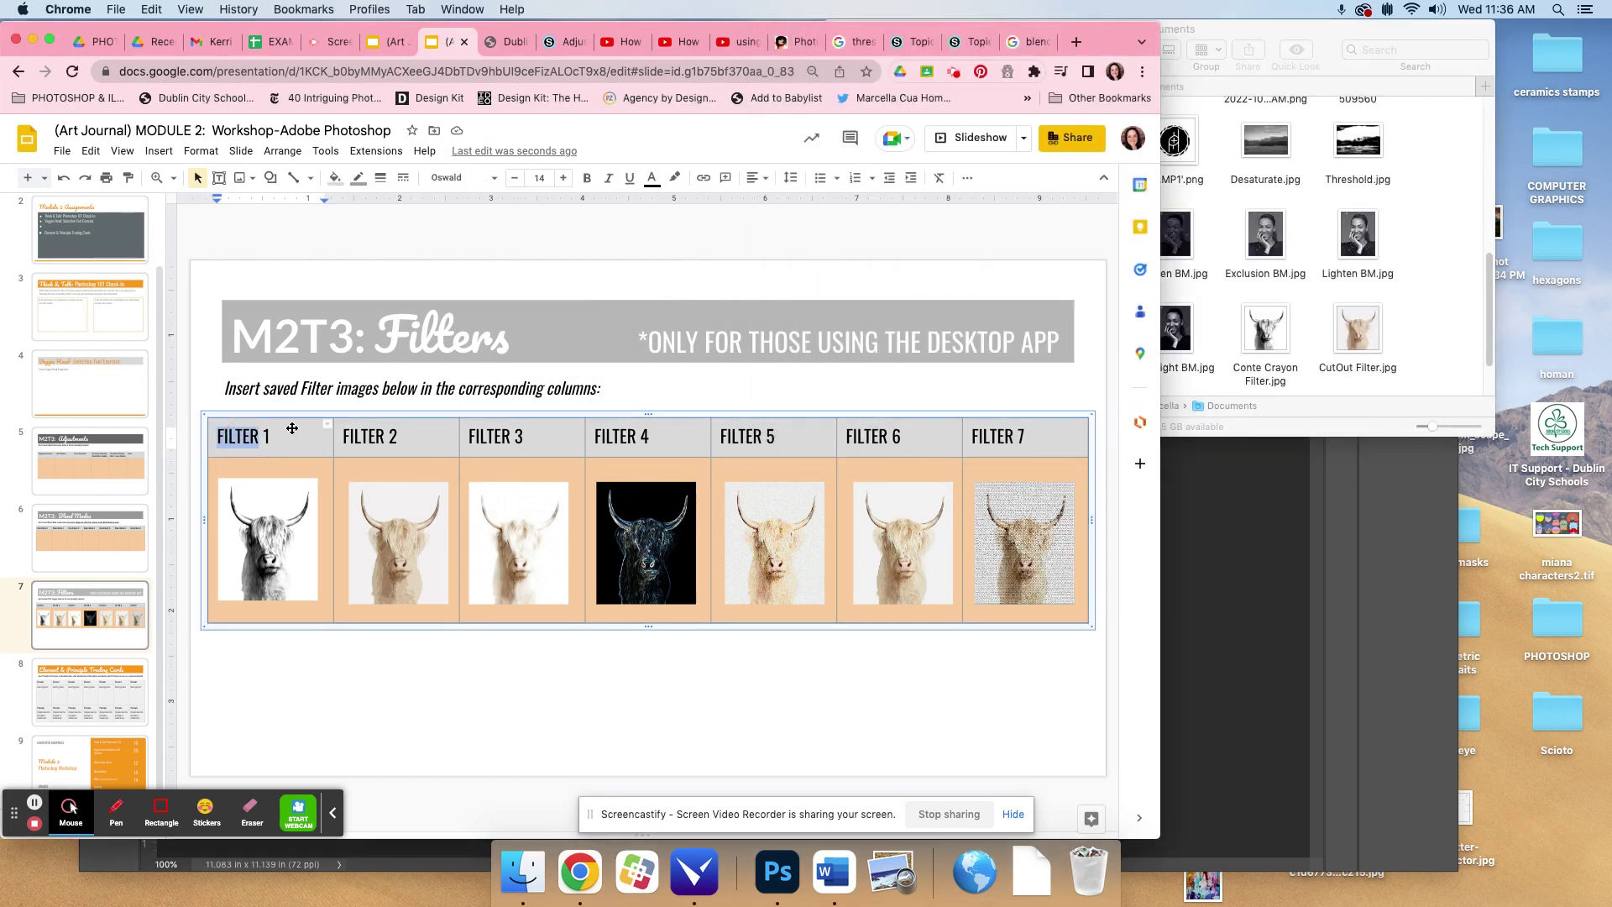
drag(277, 434, 199, 435)
text(Conte Crayon)
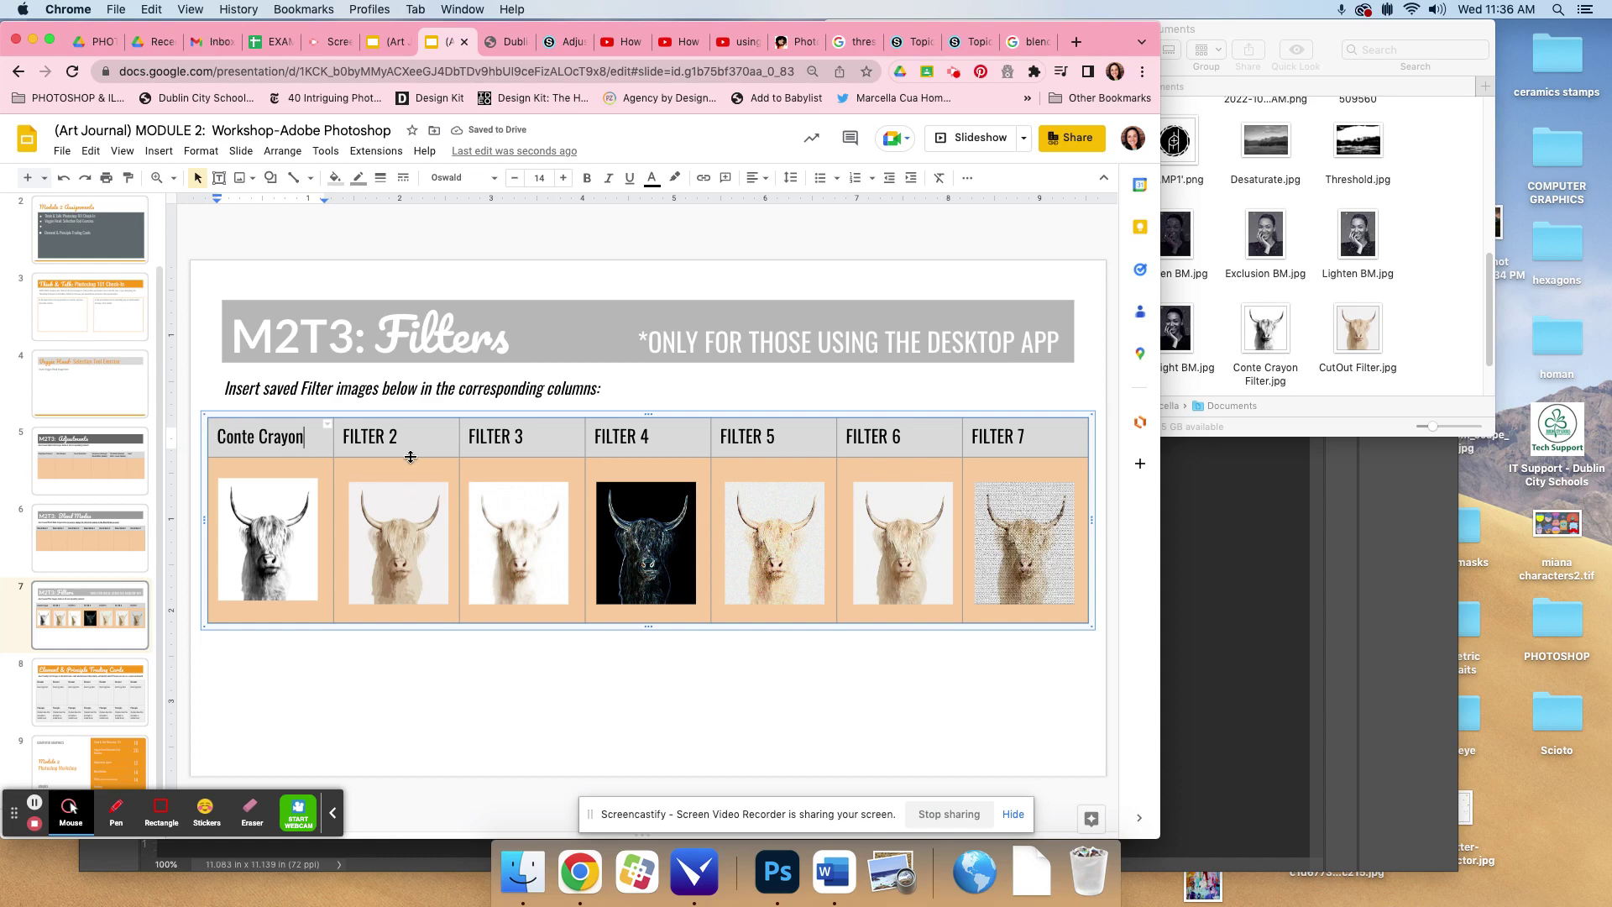
key(Escape)
triple_click(384, 445)
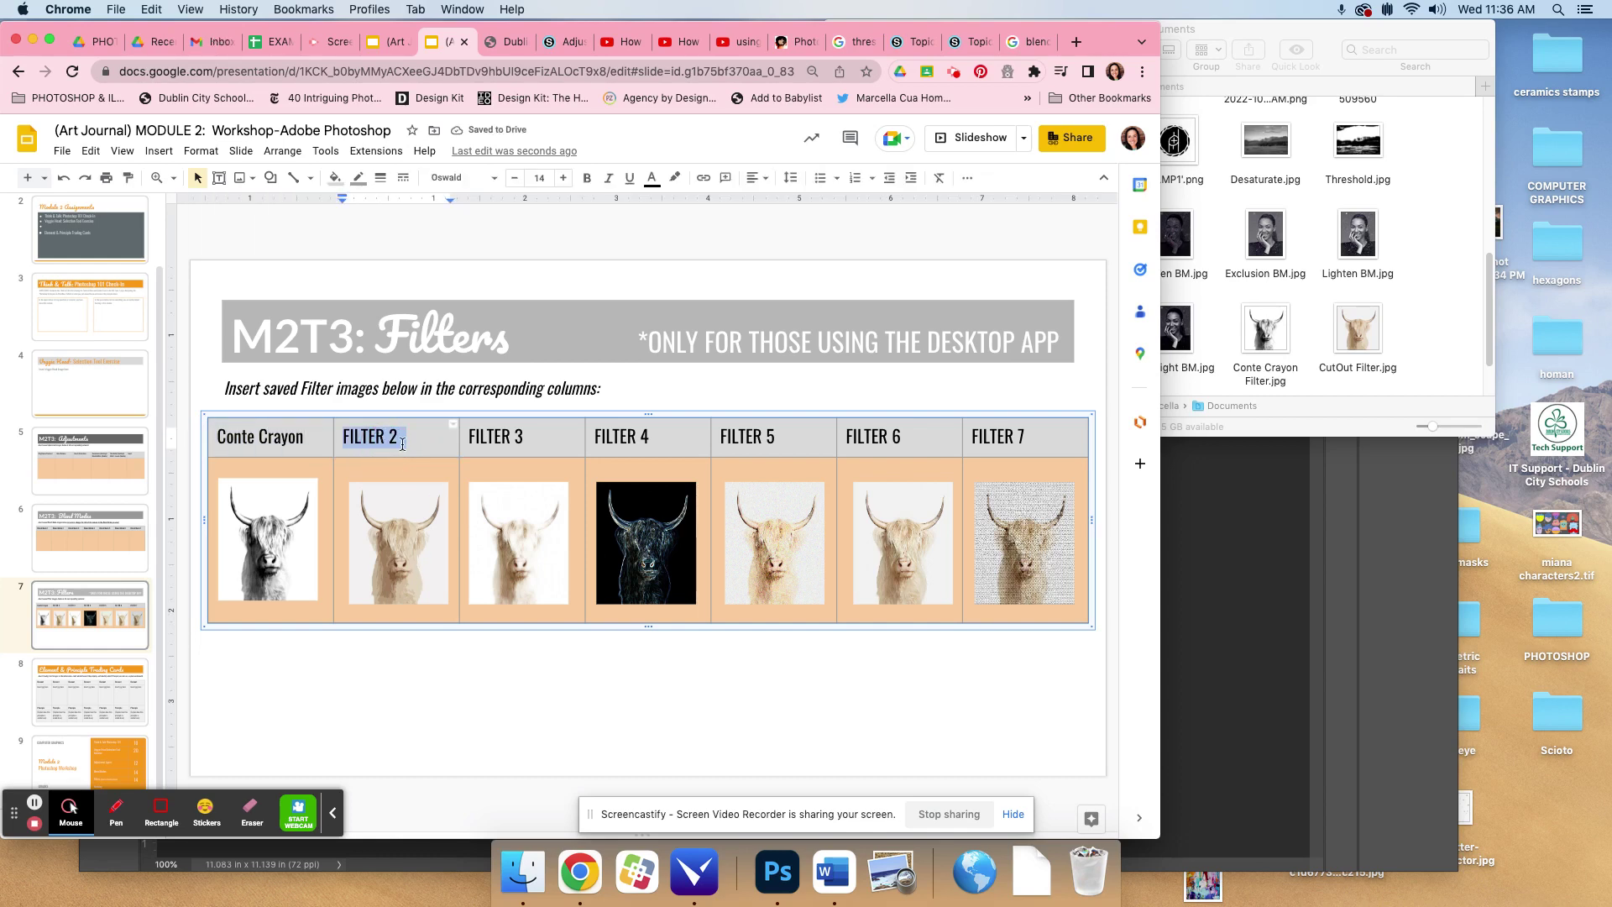
text(Cut Out)
- Check the filter file names in the Documents folder and rename the FILTER 3 header as "Diffuse Glow"
click(1371, 227)
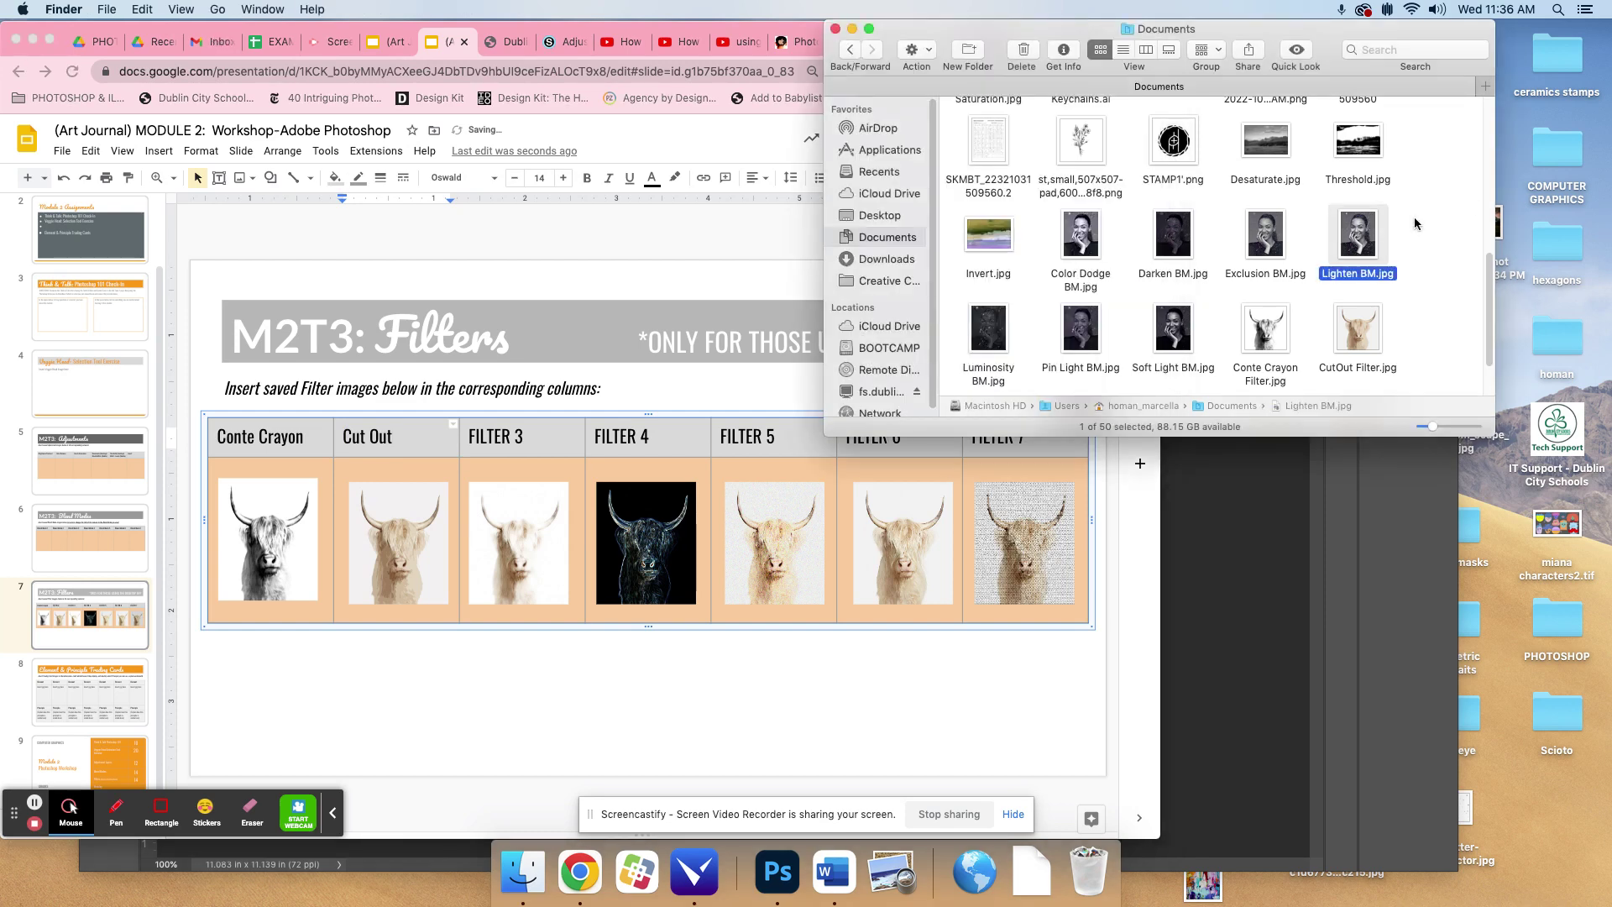
scroll(1393, 226, down, 4)
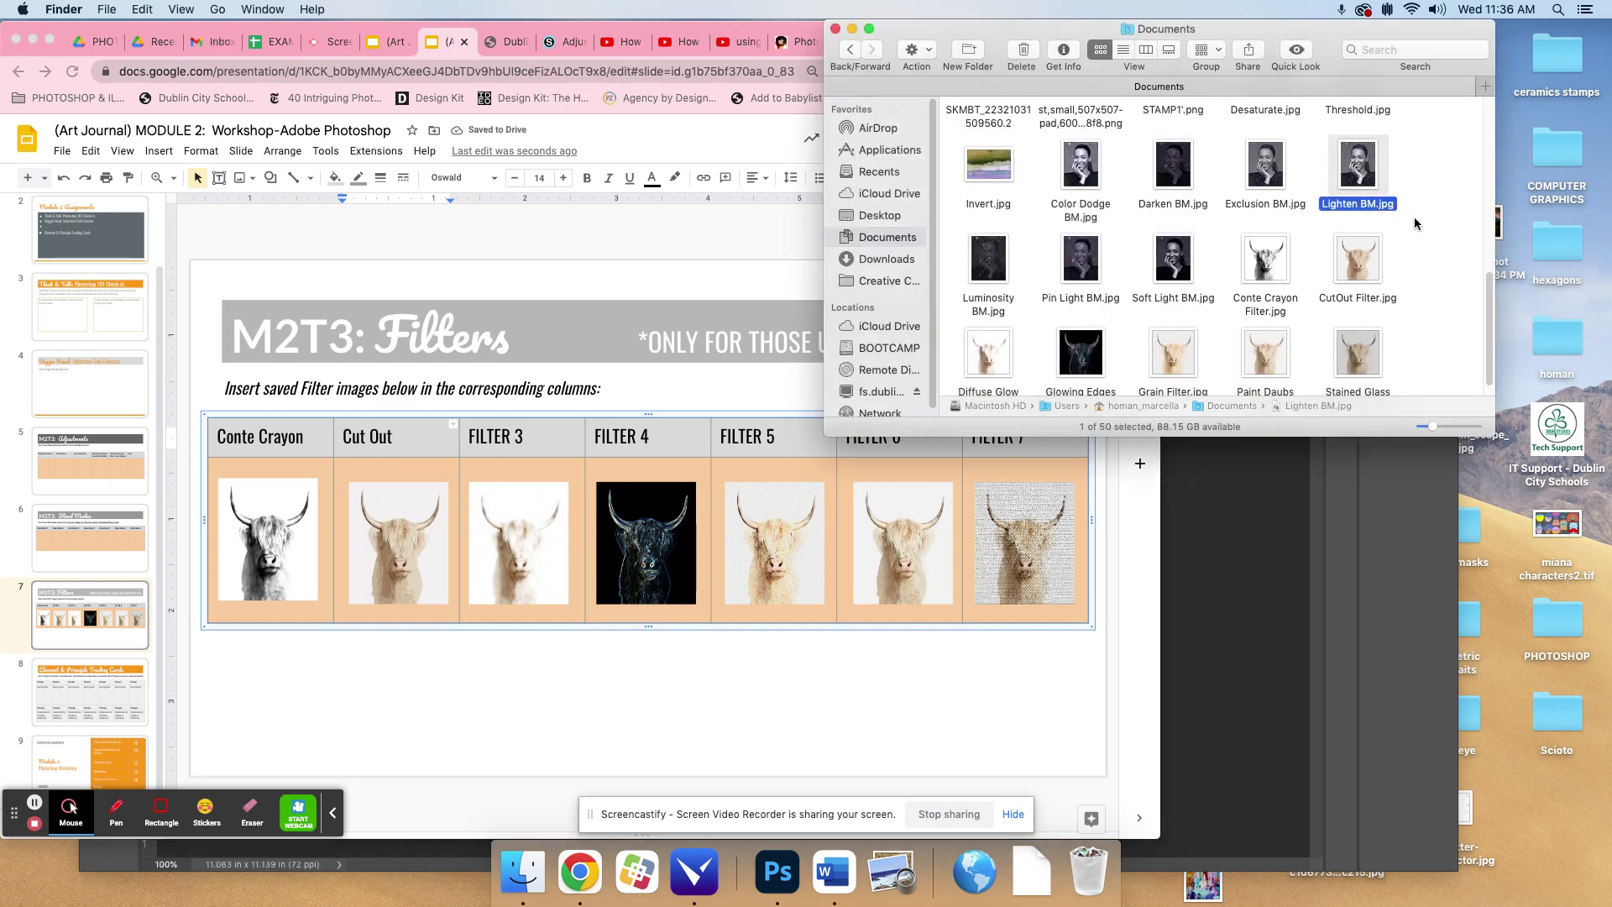
click(795, 520)
triple_click(507, 440)
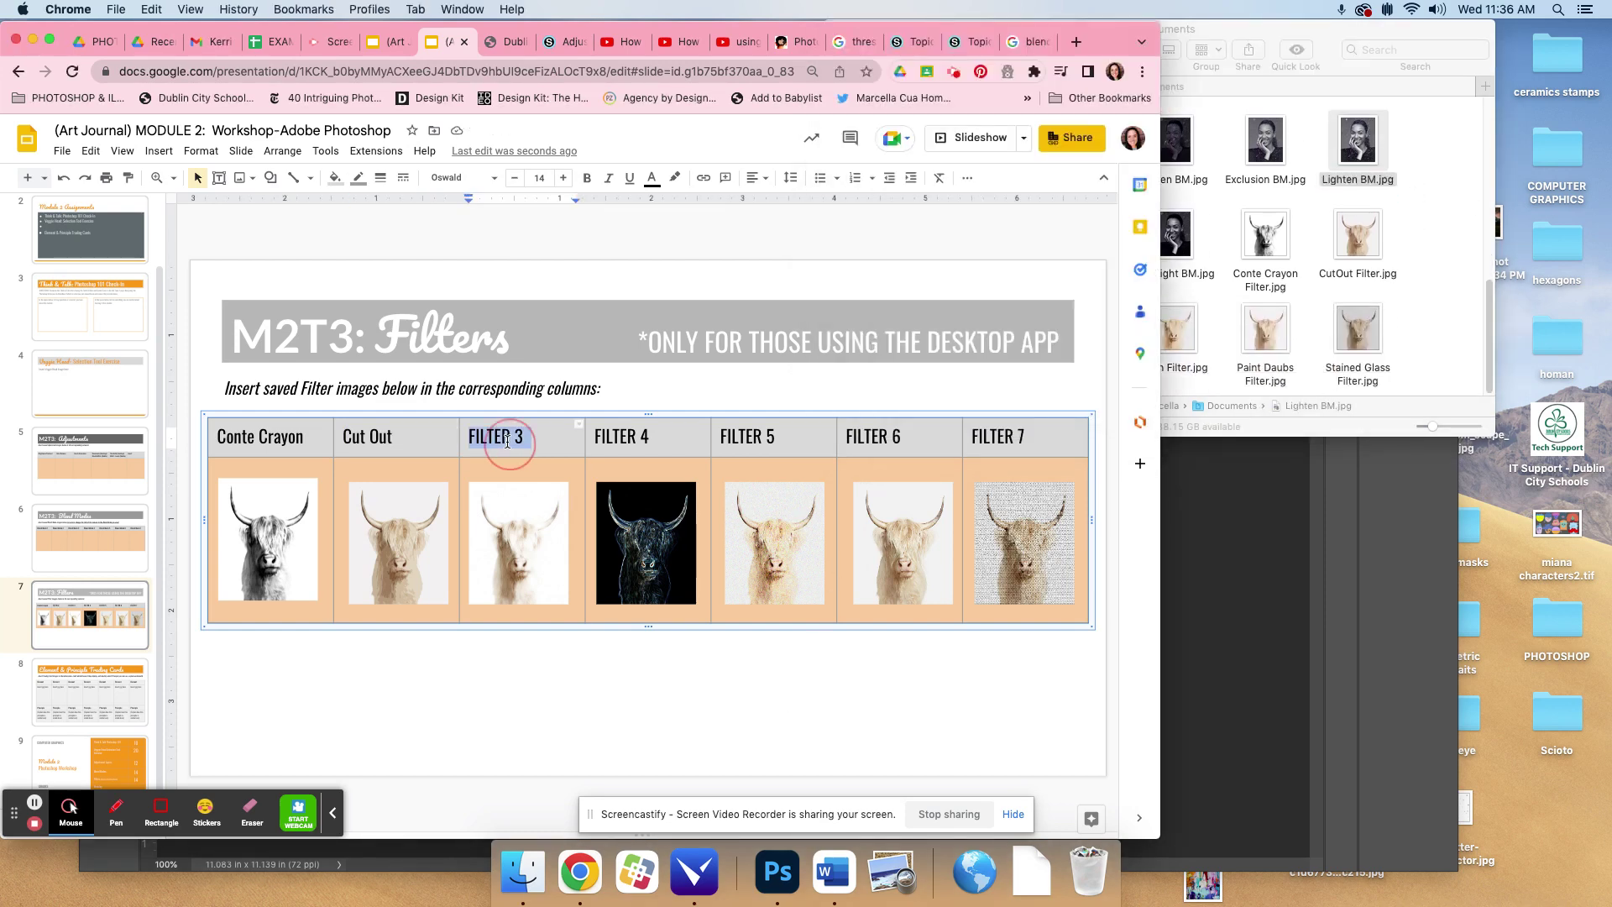
text(Diffuse Glow)
- Replace the FILTER 4 column header with "Glowing Edges"
click(1438, 184)
click(702, 574)
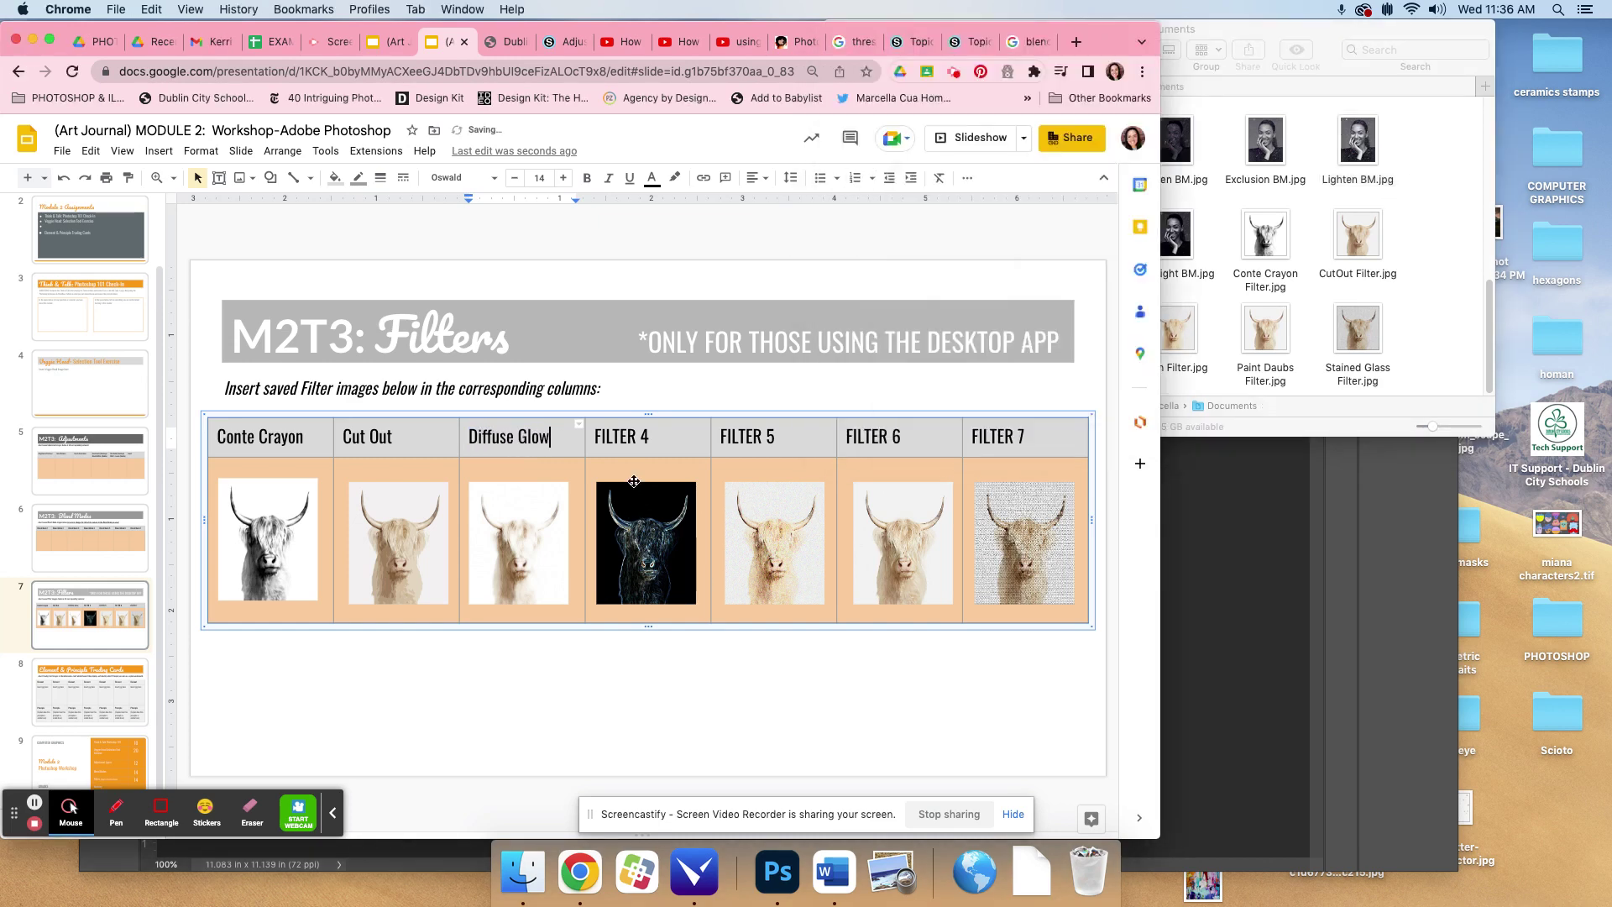
click(628, 436)
mouse_move(628, 435)
mouse_down()
mouse_move(561, 432)
mouse_move(658, 439)
mouse_move(596, 435)
mouse_up()
text(Glowin)
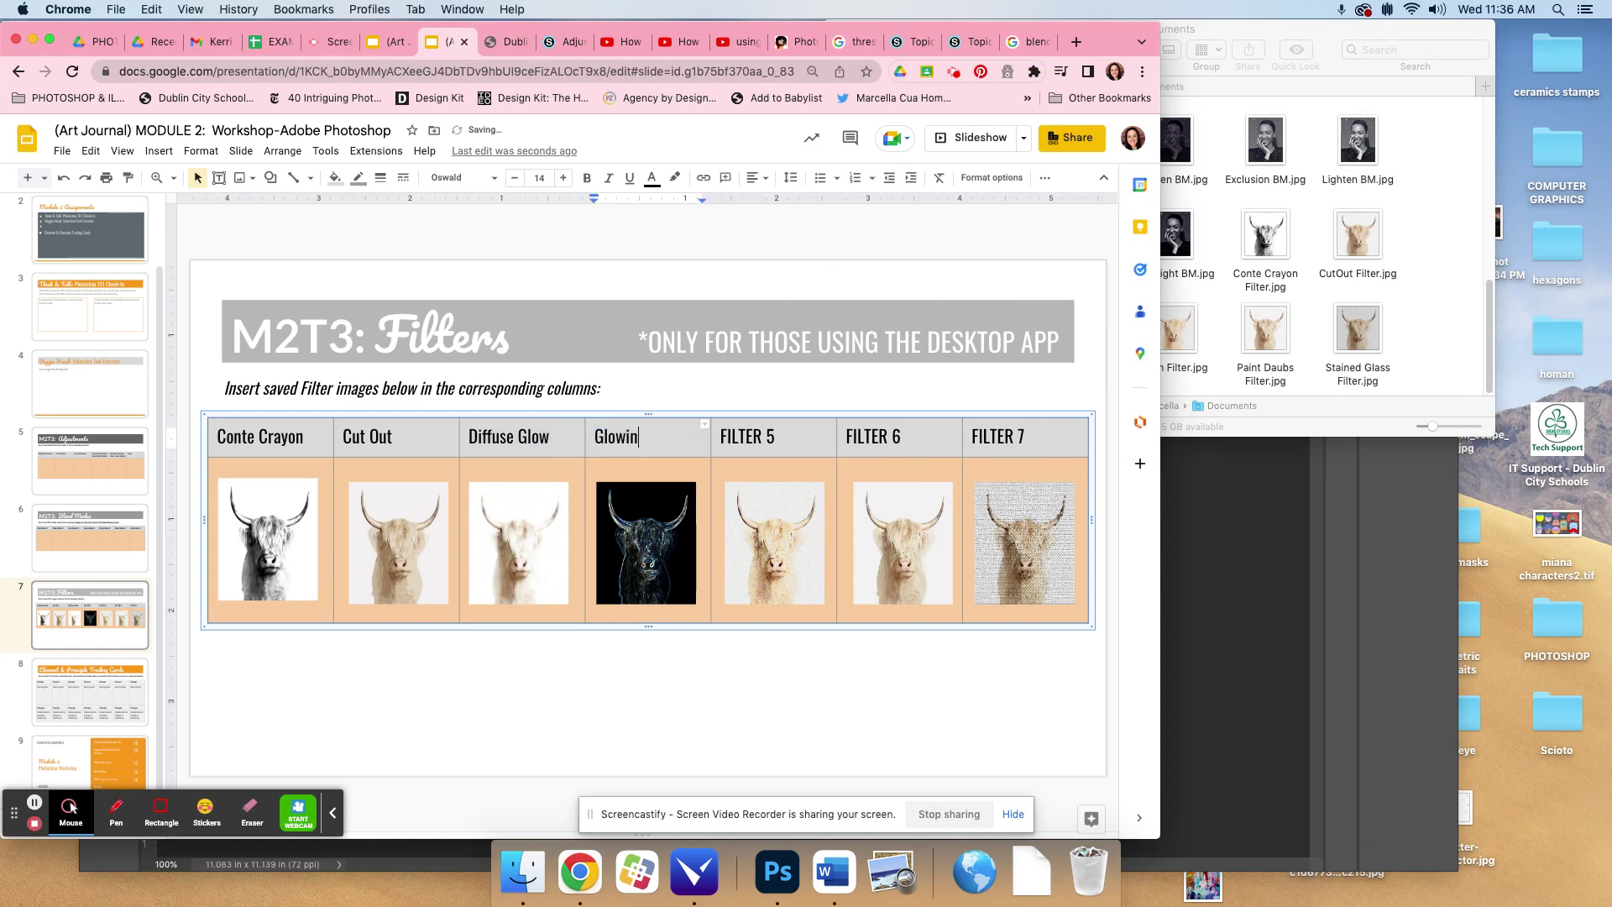
text(g Edges)
- Replace the FILTER 5 column header with "Grain"
click(758, 439)
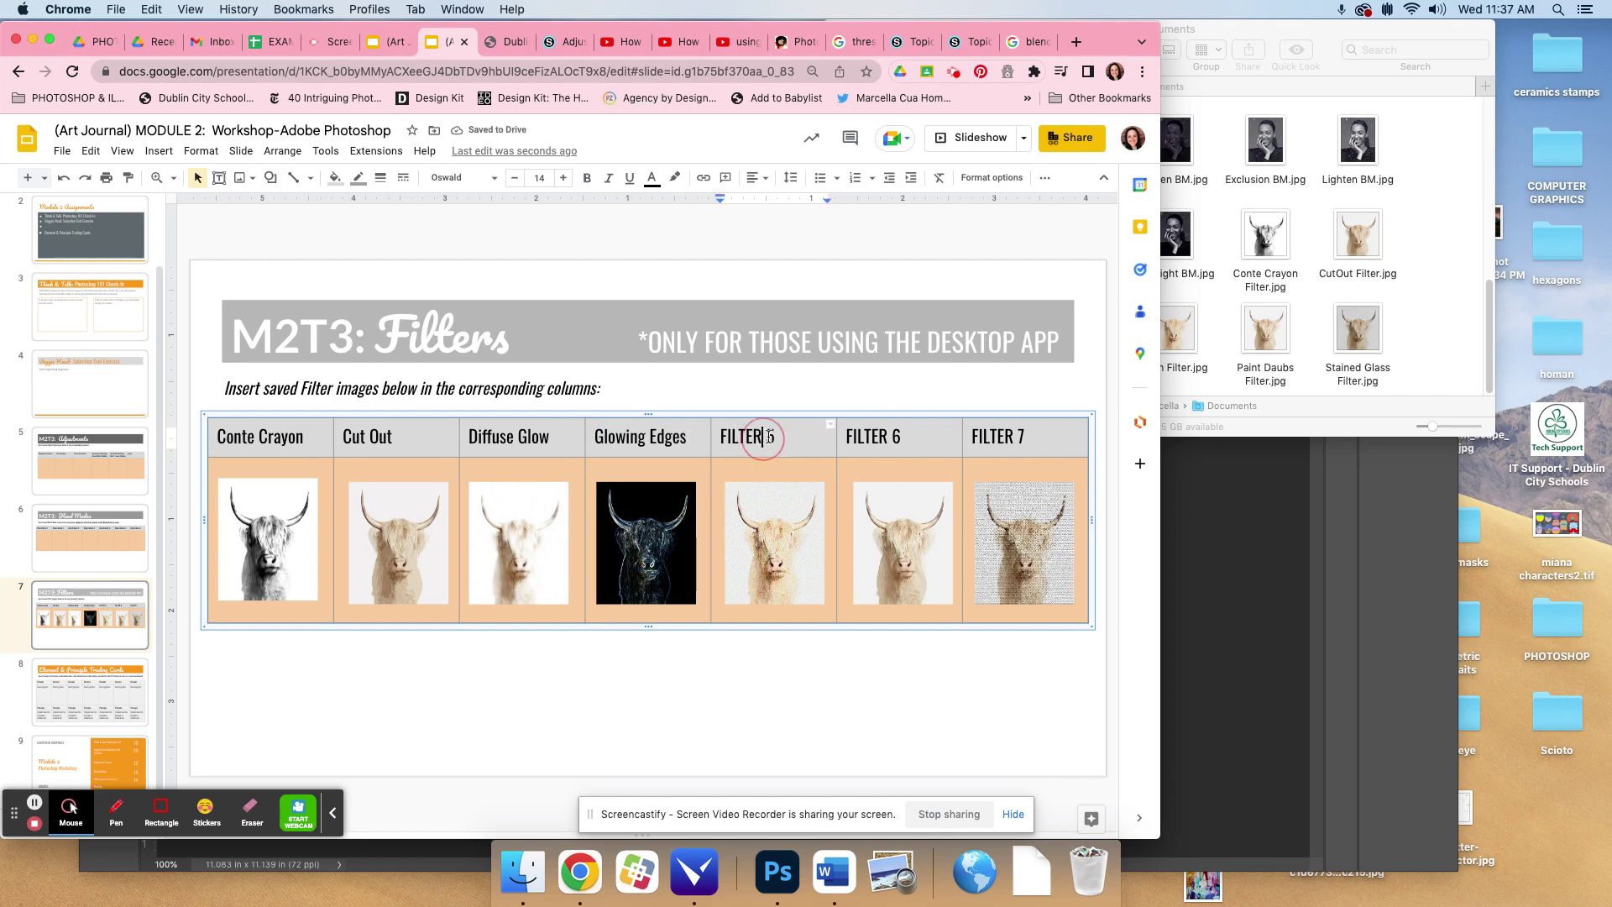
click(779, 437)
drag(779, 437, 718, 436)
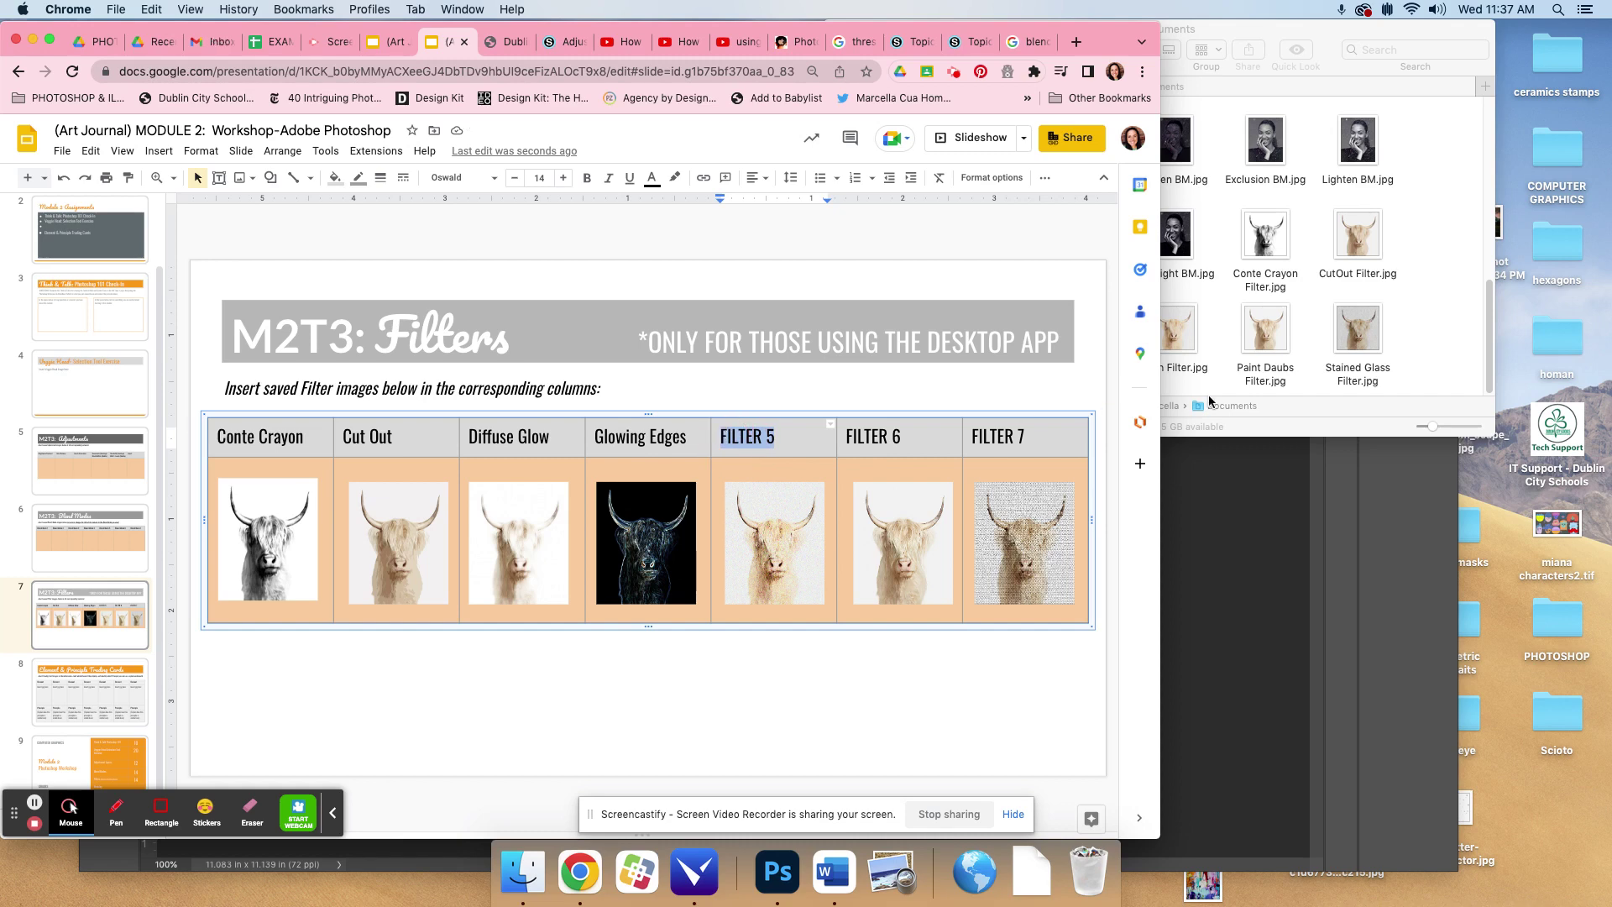
click(1334, 380)
click(762, 442)
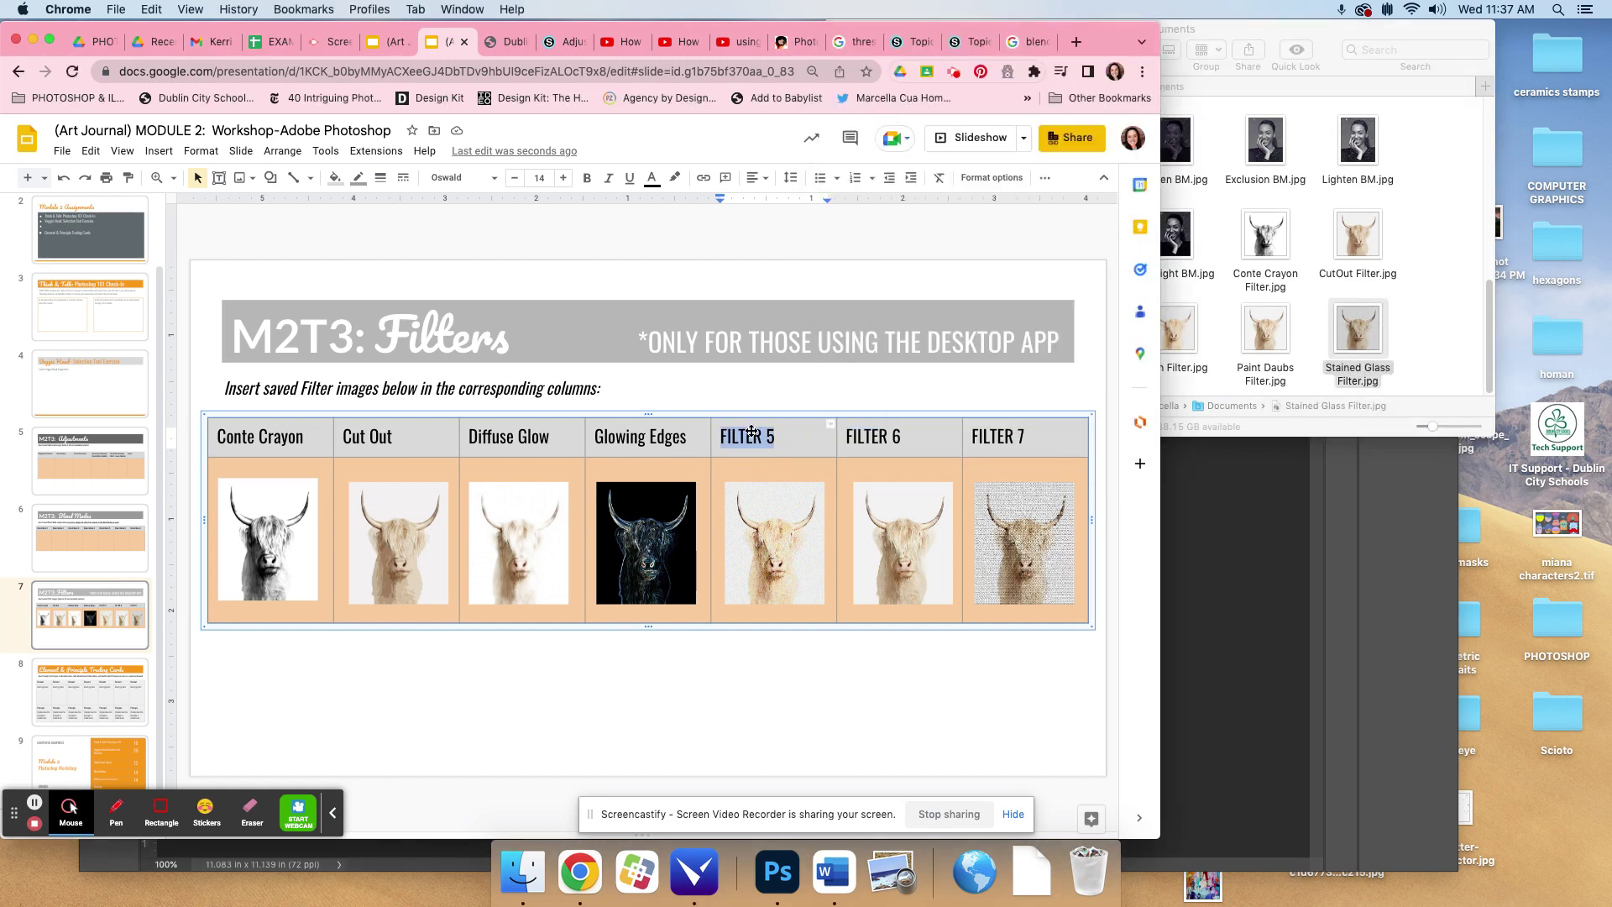
text(Grain)
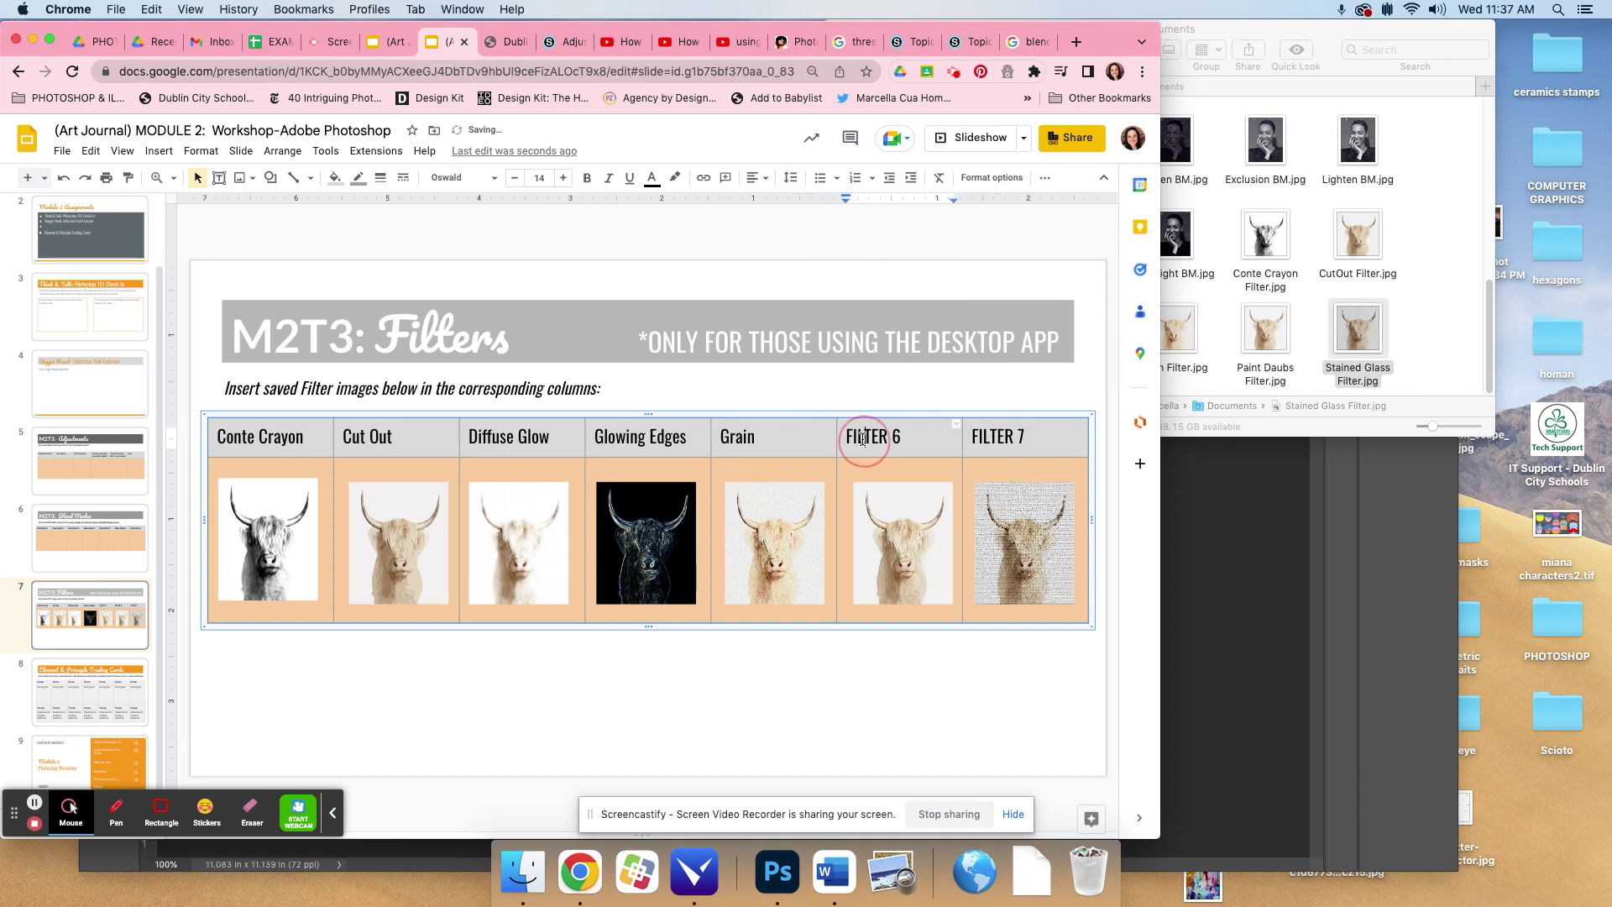
drag(868, 431, 824, 434)
click(824, 434)
text(Paint Daubs)
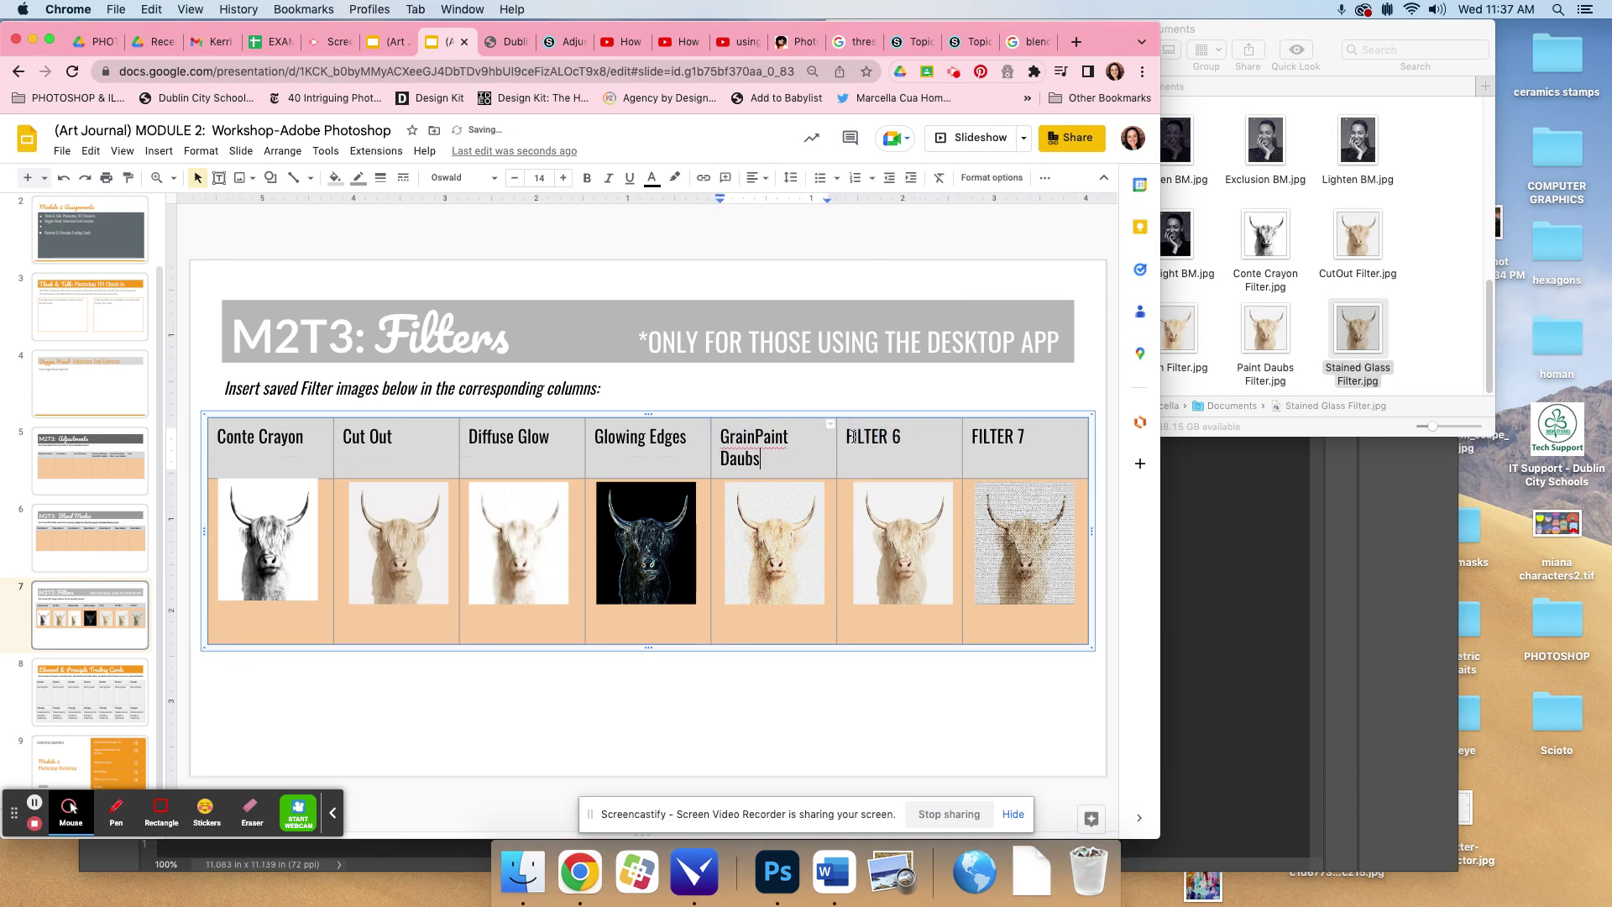
key(BackSpace)
key(BackSpace)
key(BackSpace)
key(BackSpace)
key(BackSpace)
key(BackSpace)
key(BackSpace)
key(BackSpace)
key(BackSpace)
key(BackSpace)
key(BackSpace)
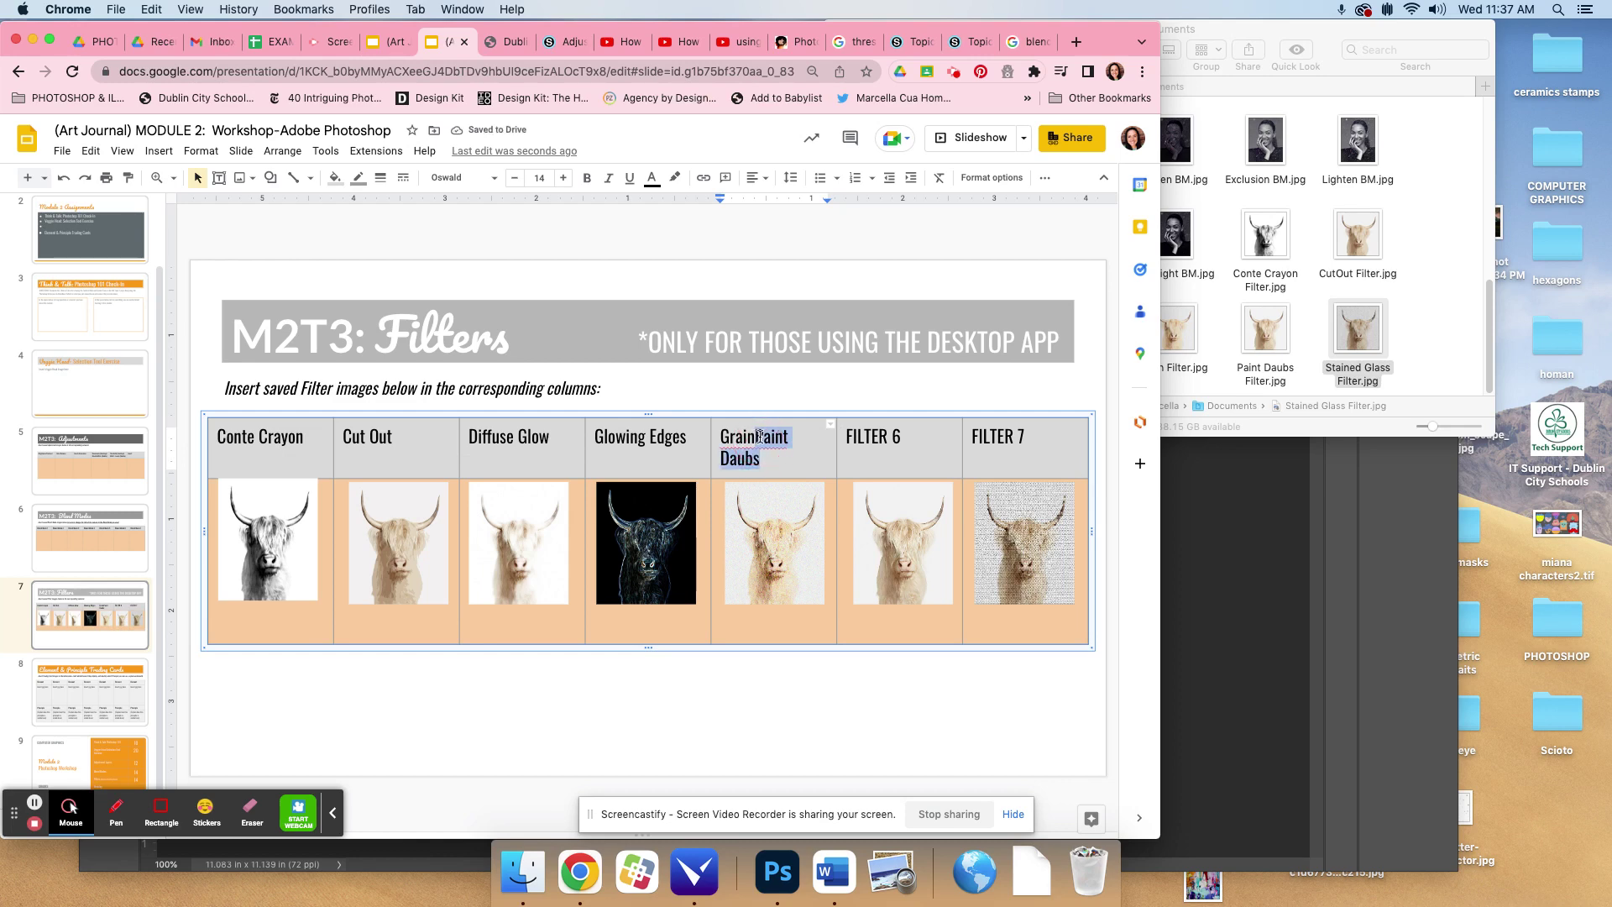
- Replace the FILTER 6 column header with "Paint Daubs"
click(879, 438)
triple_click(935, 438)
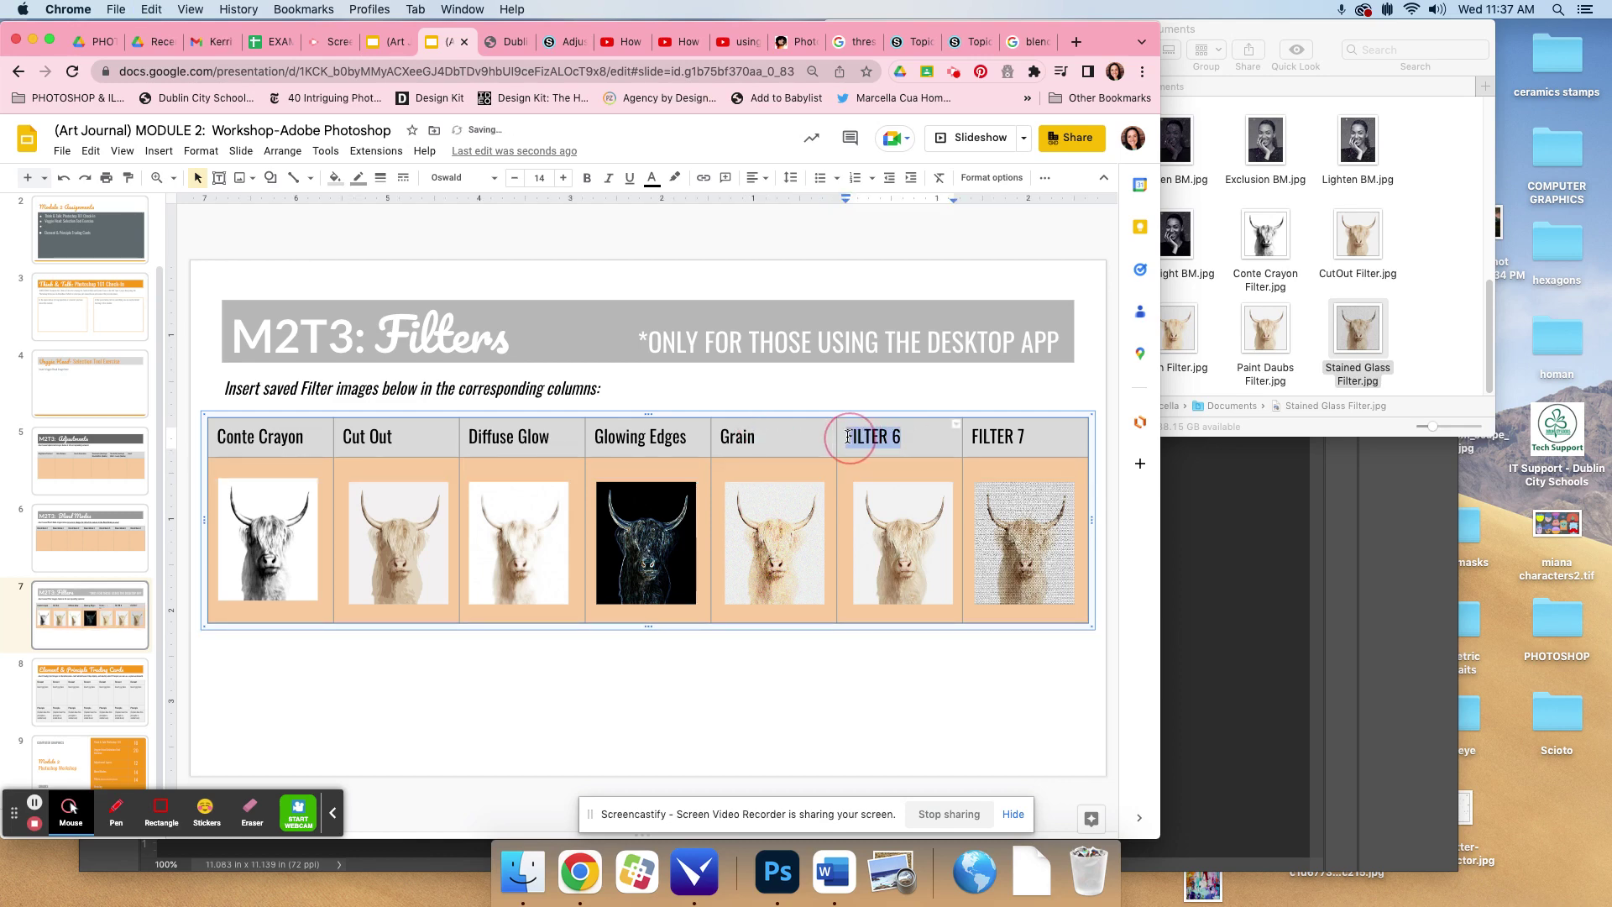
text(Paint Daubs)
- Replace the FILTER 7 column header with "Stained Glass", correcting its spelling, and leave the table
click(999, 436)
triple_click(999, 437)
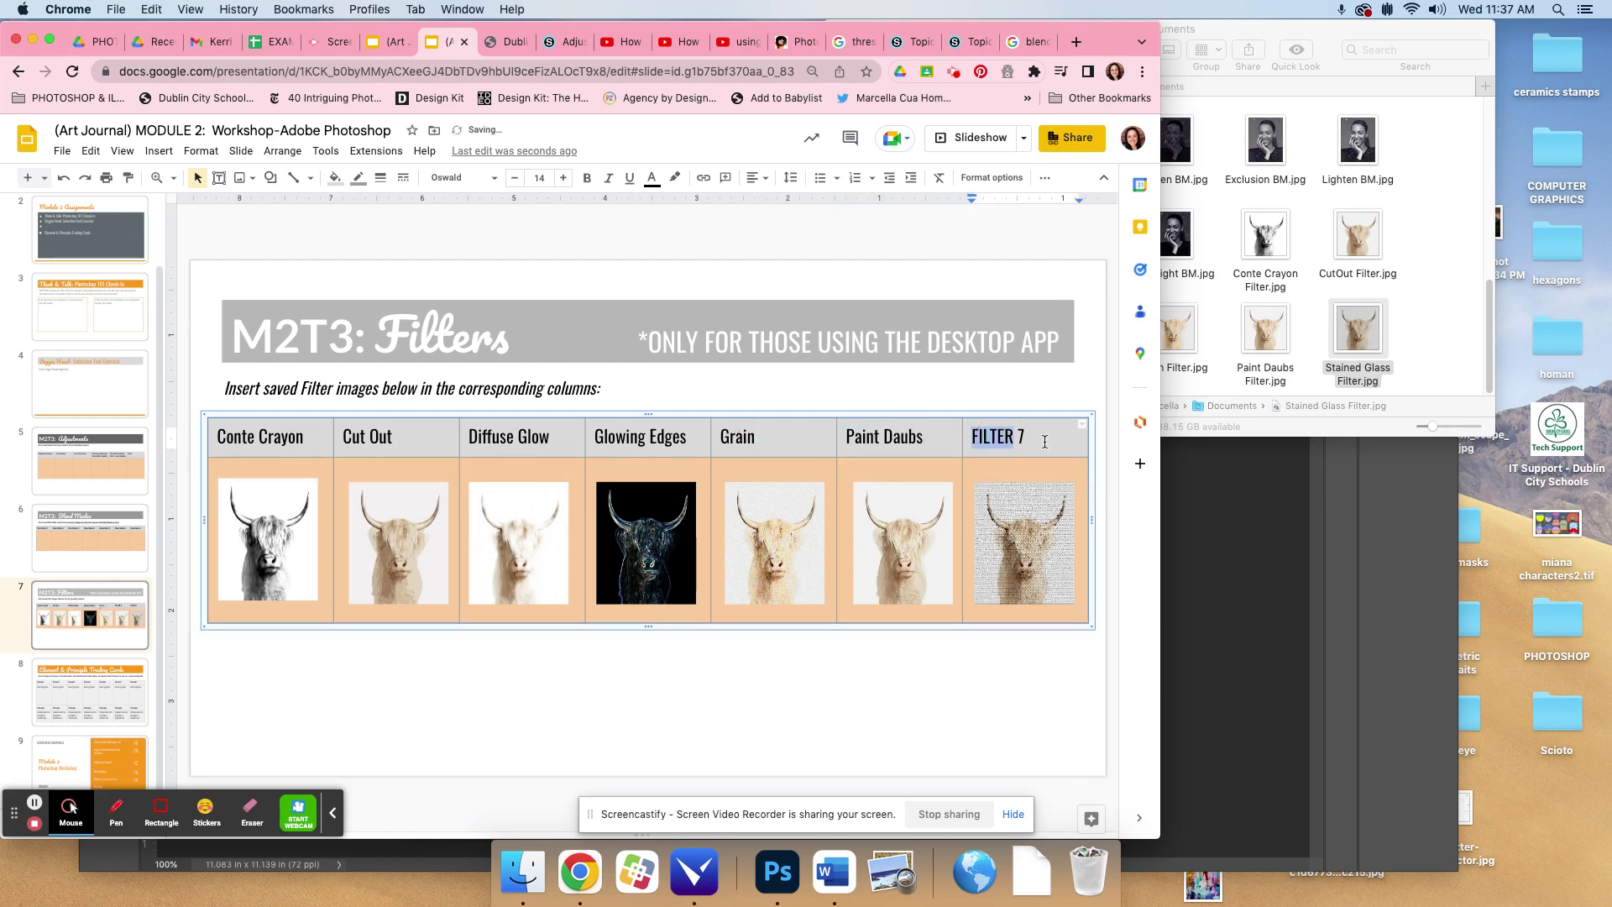
click(1030, 434)
mouse_move(1030, 433)
mouse_down()
mouse_move(939, 432)
mouse_move(999, 433)
mouse_move(984, 437)
mouse_up()
triple_click(983, 437)
text(Satined Glass)
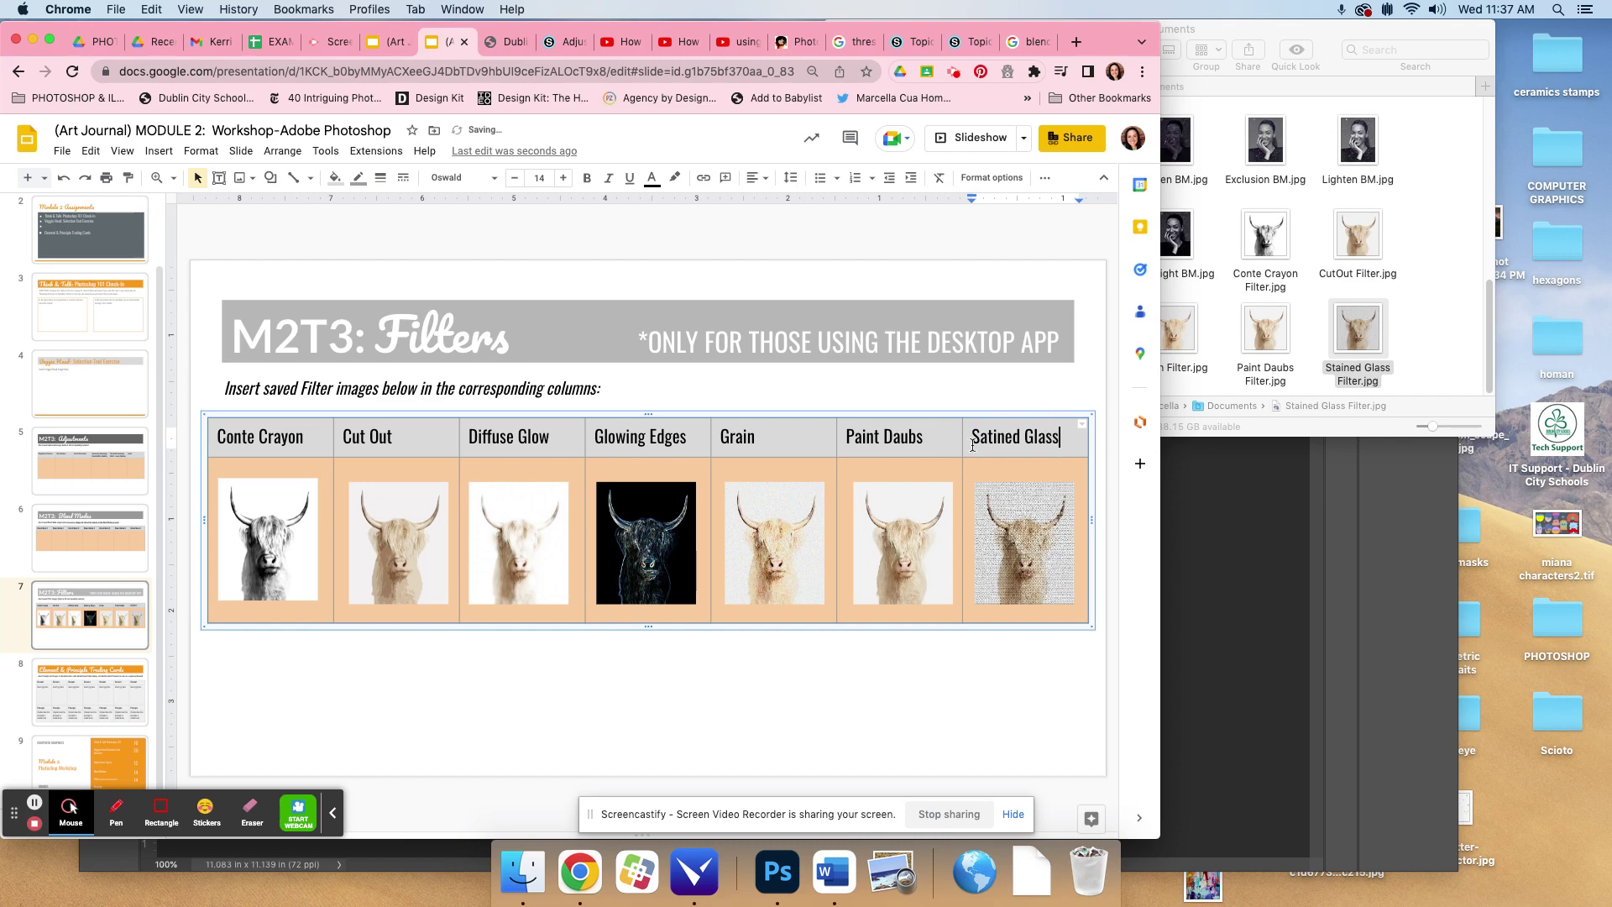
click(988, 436)
key(BackSpace)
text(a)
click(734, 407)
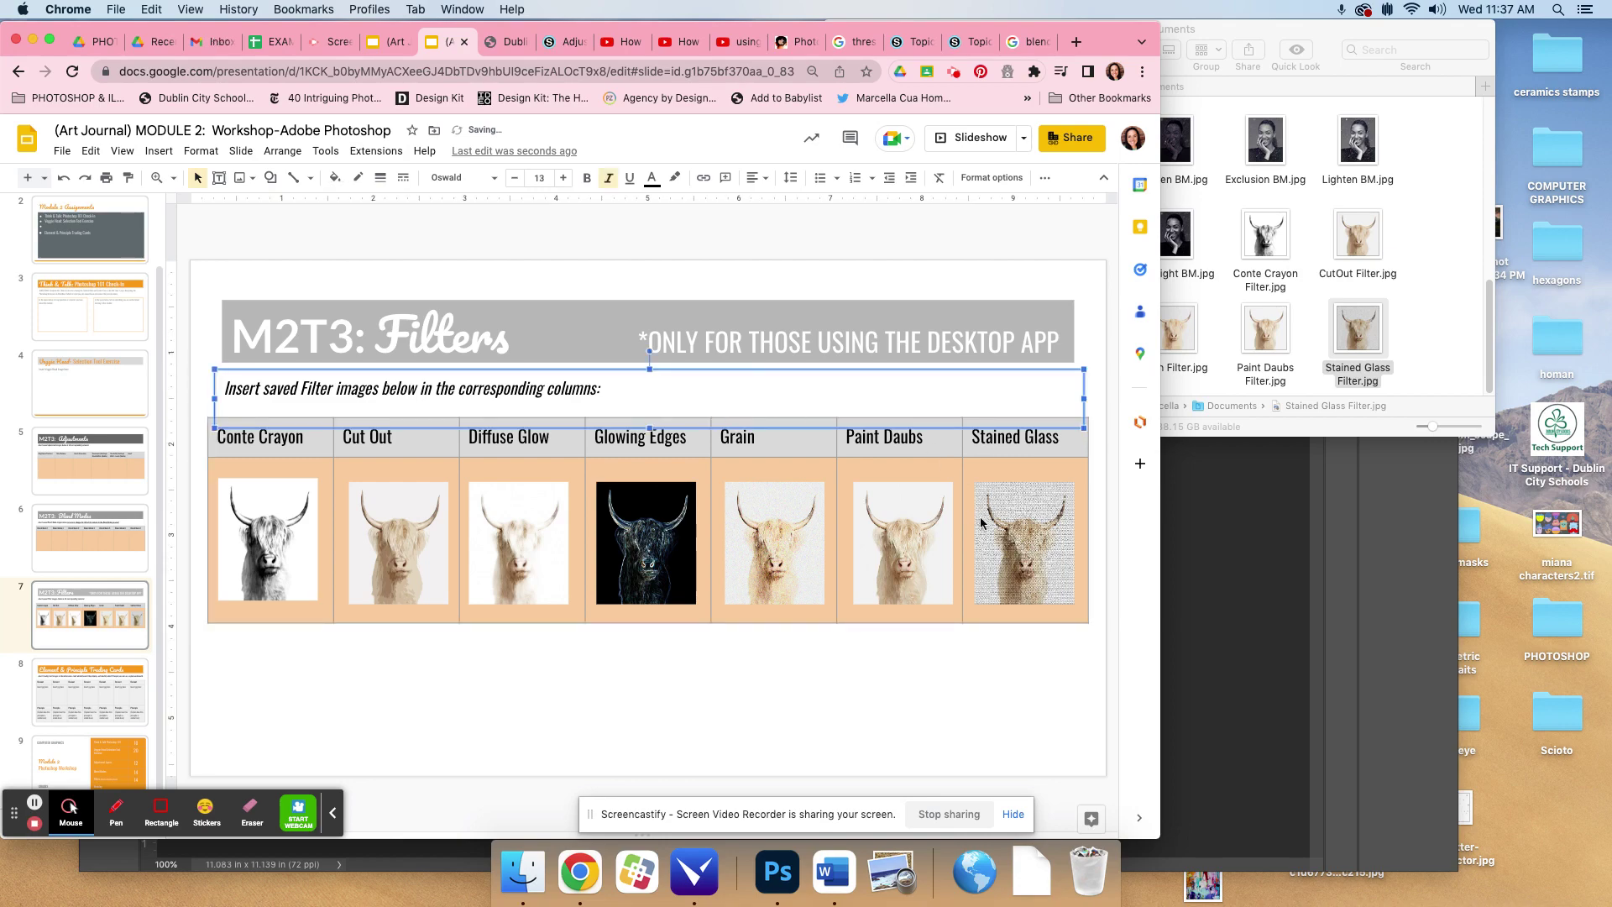